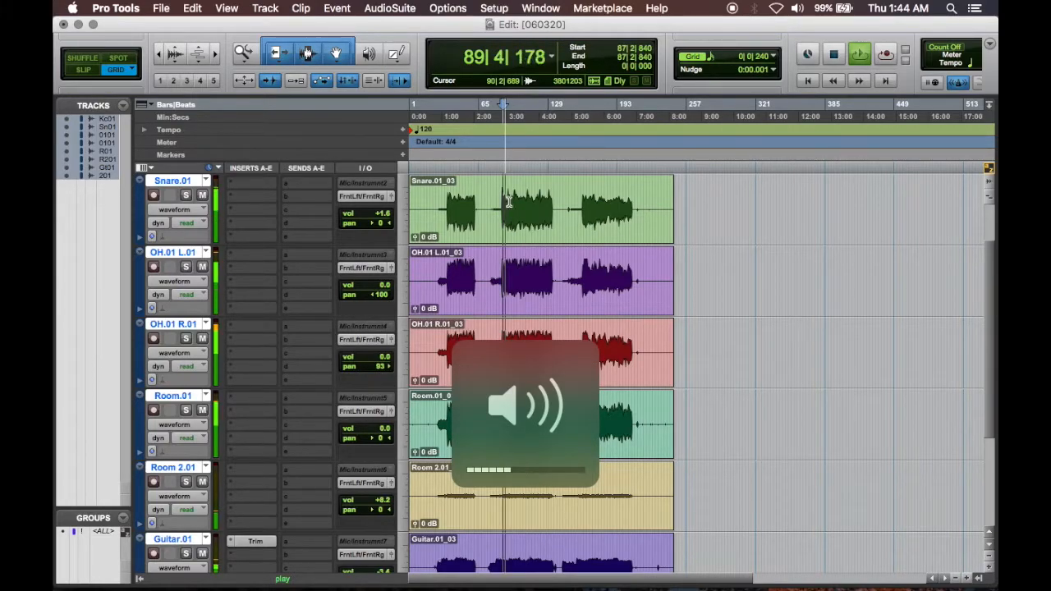
Look over the recorded waveforms on all drum, room and guitar tracks along the whole timeline.
{"action": "key", "text": "super+bracketright"}
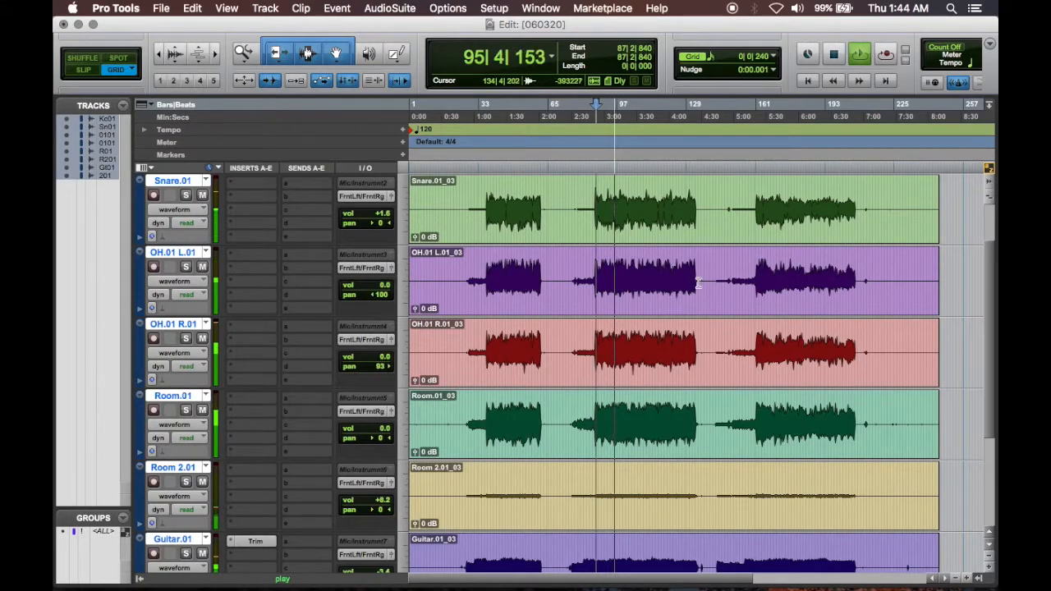
{"action": "scroll", "coordinate": [698, 281], "scroll_direction": "down", "scroll_amount": 5}
{"action": "scroll", "coordinate": [698, 282], "scroll_direction": "right", "scroll_amount": 3}
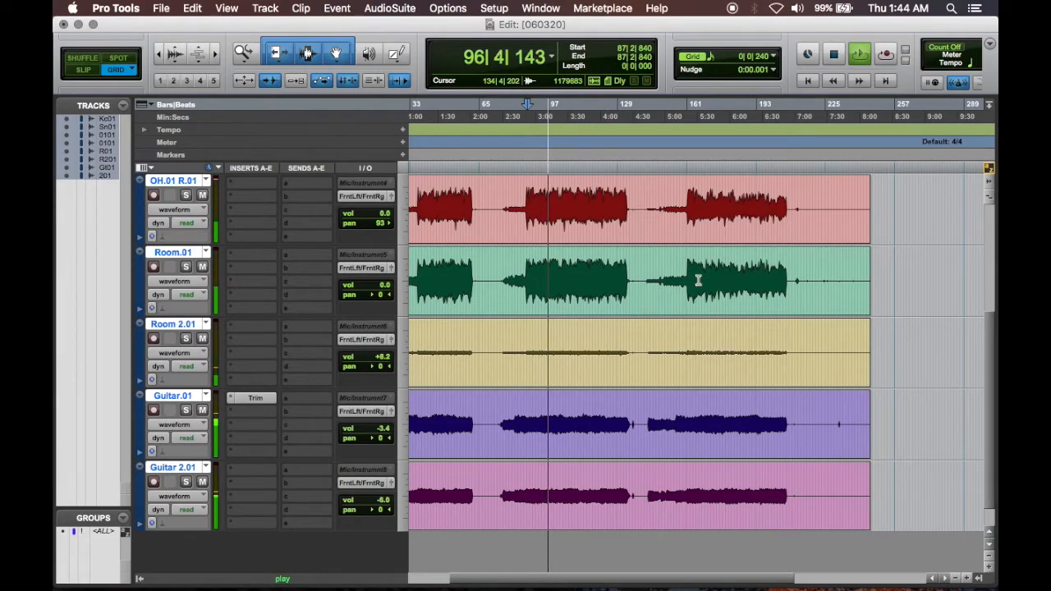
{"action": "scroll", "coordinate": [698, 281], "scroll_direction": "up", "scroll_amount": 7}
{"action": "scroll", "coordinate": [698, 280], "scroll_direction": "left", "scroll_amount": 3}
{"action": "scroll", "coordinate": [698, 281], "scroll_direction": "down", "scroll_amount": 5}
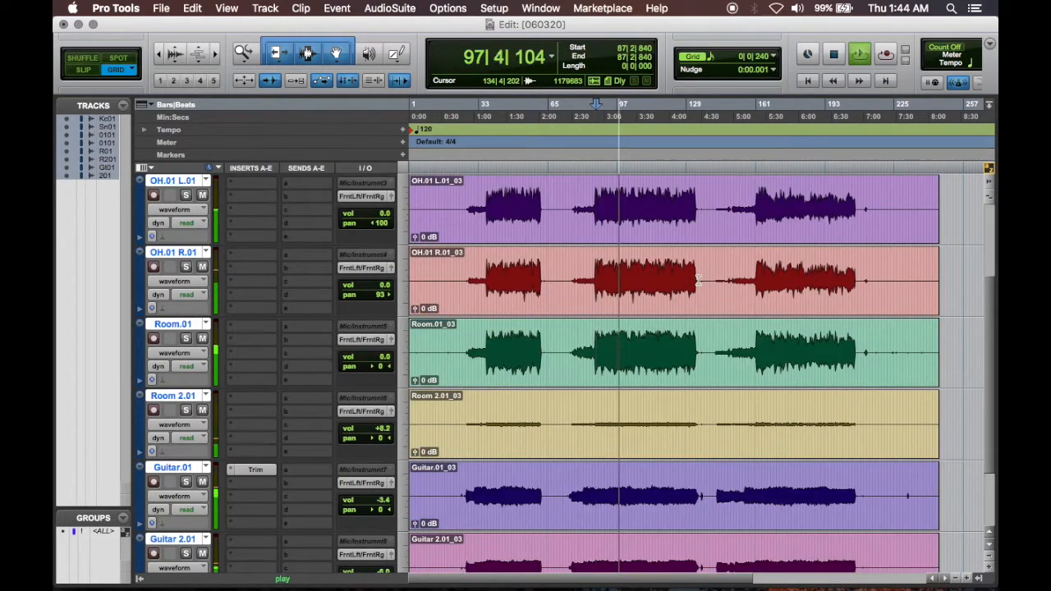
{"action": "scroll", "coordinate": [698, 280], "scroll_direction": "down", "scroll_amount": 4}
{"action": "scroll", "coordinate": [698, 281], "scroll_direction": "right", "scroll_amount": 2}
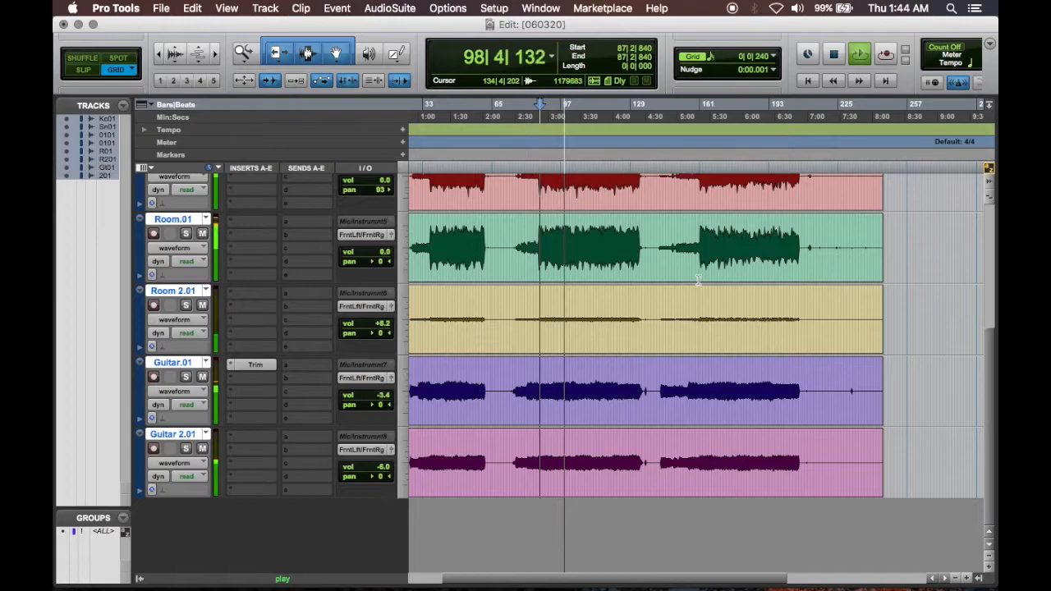
{"action": "scroll", "coordinate": [698, 281], "scroll_direction": "up", "scroll_amount": 5}
{"action": "scroll", "coordinate": [698, 281], "scroll_direction": "left", "scroll_amount": 2}
{"action": "scroll", "coordinate": [698, 281], "scroll_direction": "down", "scroll_amount": 5}
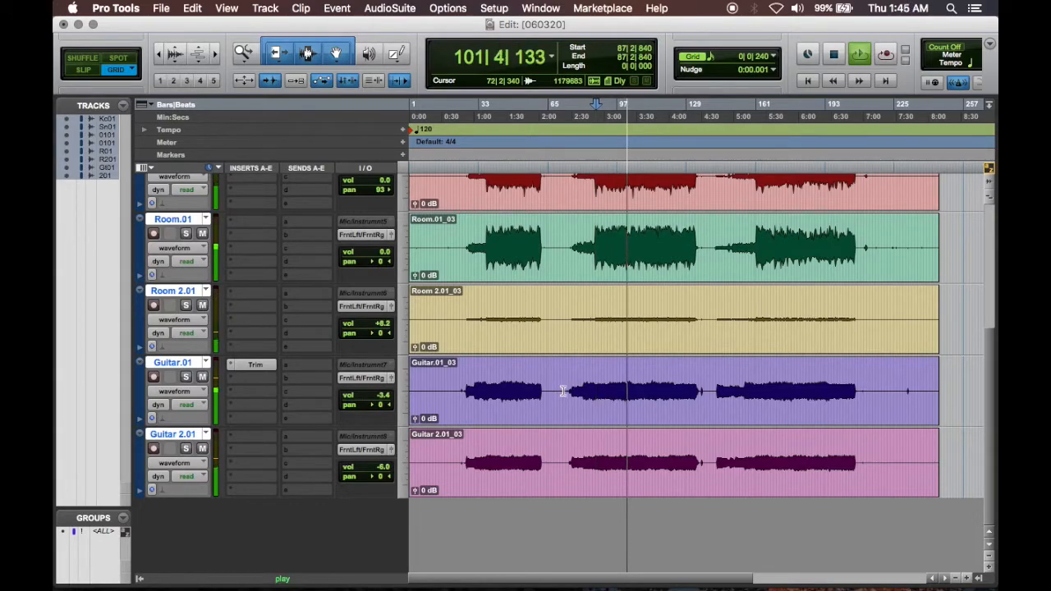
Separate the second recorded section on all tracks into its own clips, starting at 70|3|480 with a length of 70|2|720.
{"action": "left_click_drag", "start_coordinate": [560, 454], "coordinate": [712, 152]}
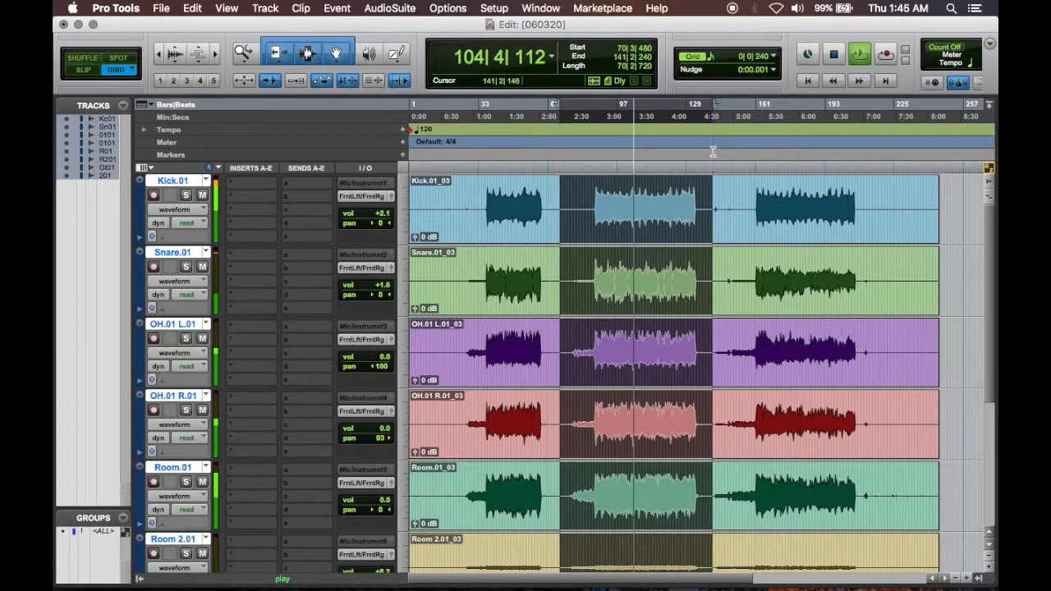
{"action": "key", "text": "b"}
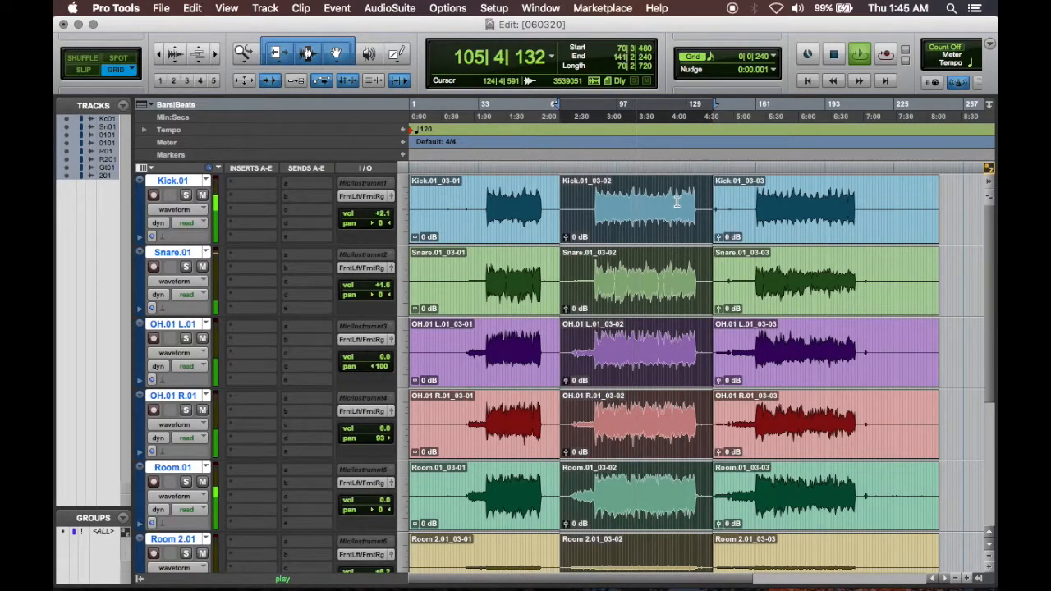
Check the separated first-section clips by selecting them on individual tracks, starting and stopping playback.
{"action": "left_click", "coordinate": [531, 223]}
{"action": "scroll", "coordinate": [529, 410], "scroll_direction": "down", "scroll_amount": 3}
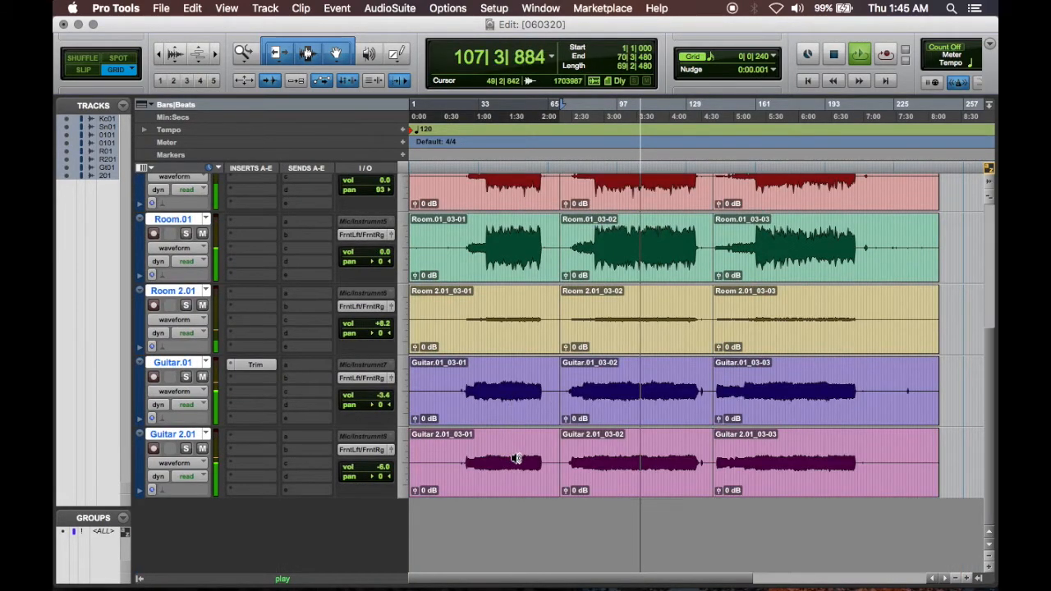
{"action": "key", "text": "space"}
{"action": "scroll", "coordinate": [515, 395], "scroll_direction": "up", "scroll_amount": 3}
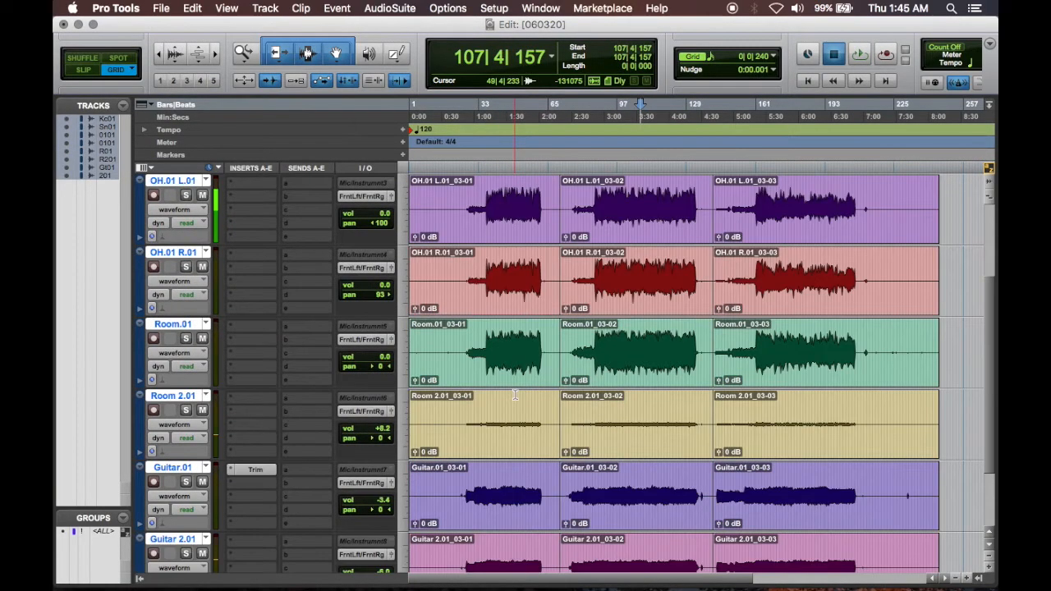
{"action": "key", "text": "space"}
{"action": "left_click", "coordinate": [495, 230]}
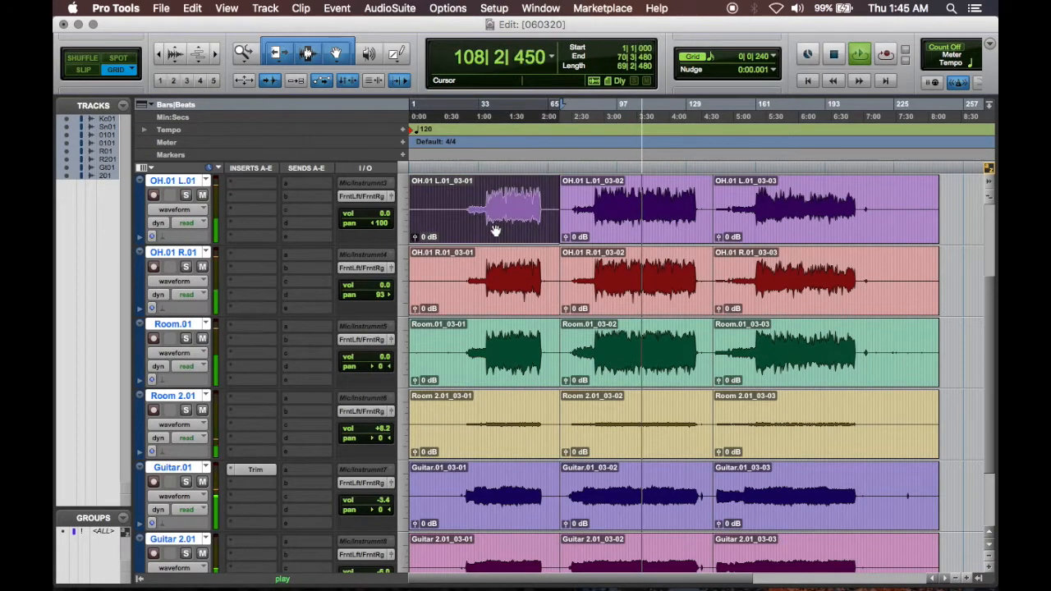
{"action": "scroll", "coordinate": [502, 303], "scroll_direction": "down", "scroll_amount": 3}
{"action": "left_click", "coordinate": [504, 472]}
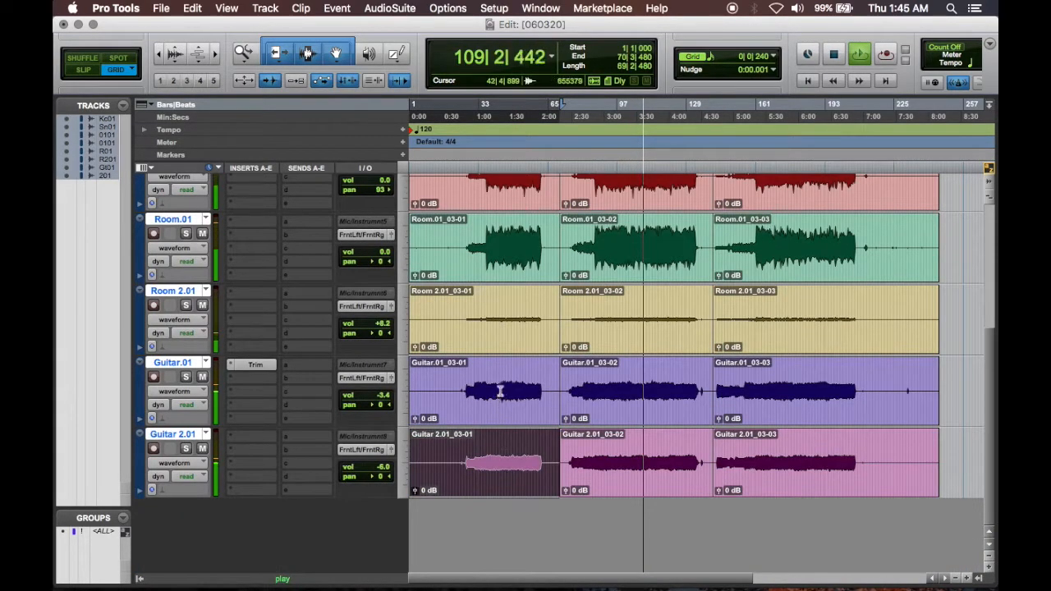
{"action": "left_click", "coordinate": [501, 392]}
{"action": "key", "text": "space"}
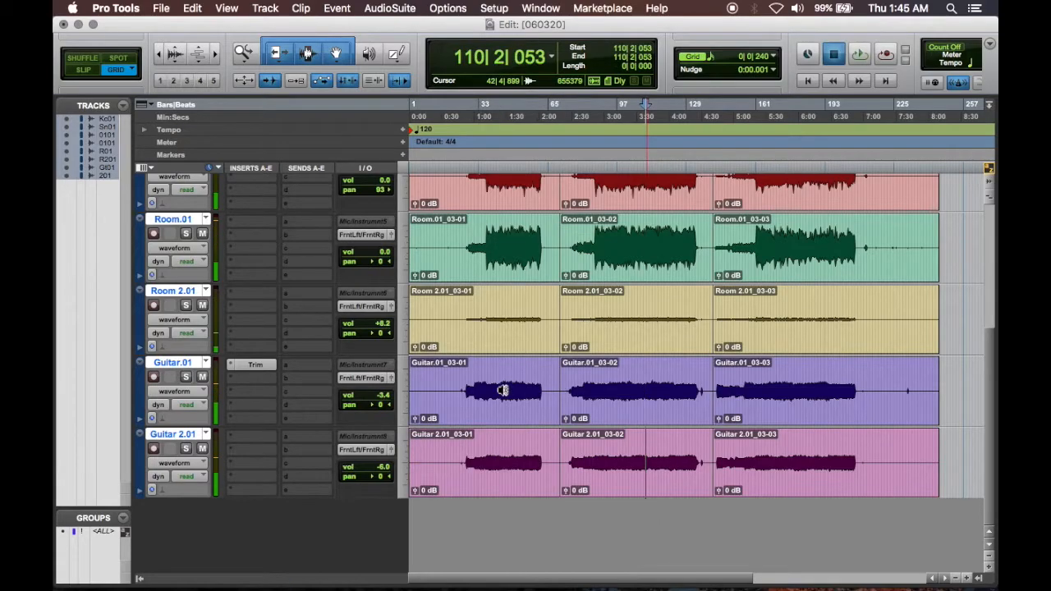
Play from the start of the second section at 70|3|480 and place the edit cursor at 115|3|720.
{"action": "left_click", "coordinate": [648, 484]}
{"action": "scroll", "coordinate": [664, 341], "scroll_direction": "up", "scroll_amount": 6}
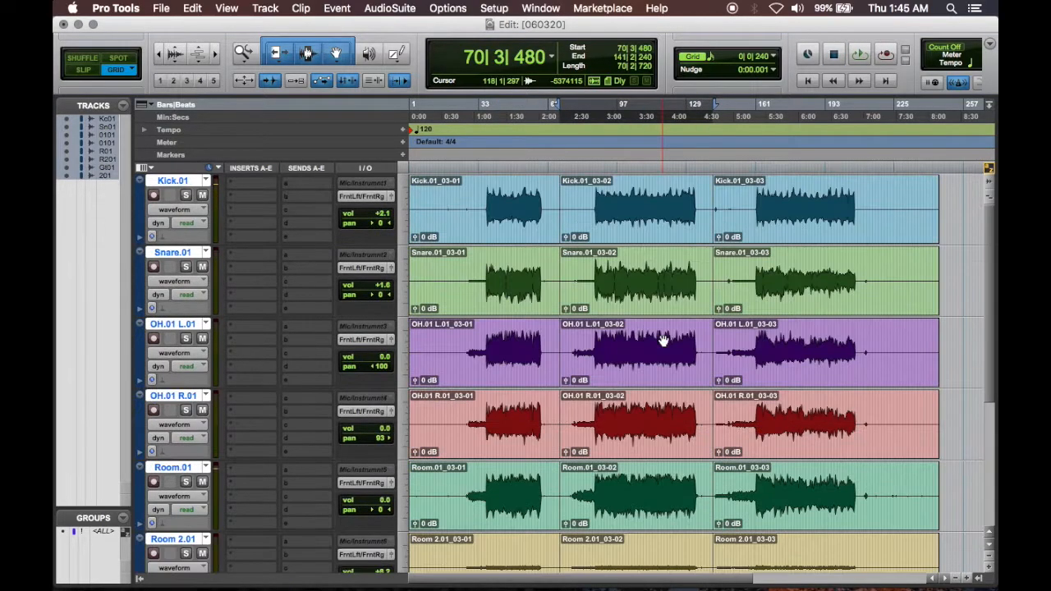
{"action": "left_click", "coordinate": [666, 234]}
{"action": "key", "text": "space"}
{"action": "left_click", "coordinate": [665, 174]}
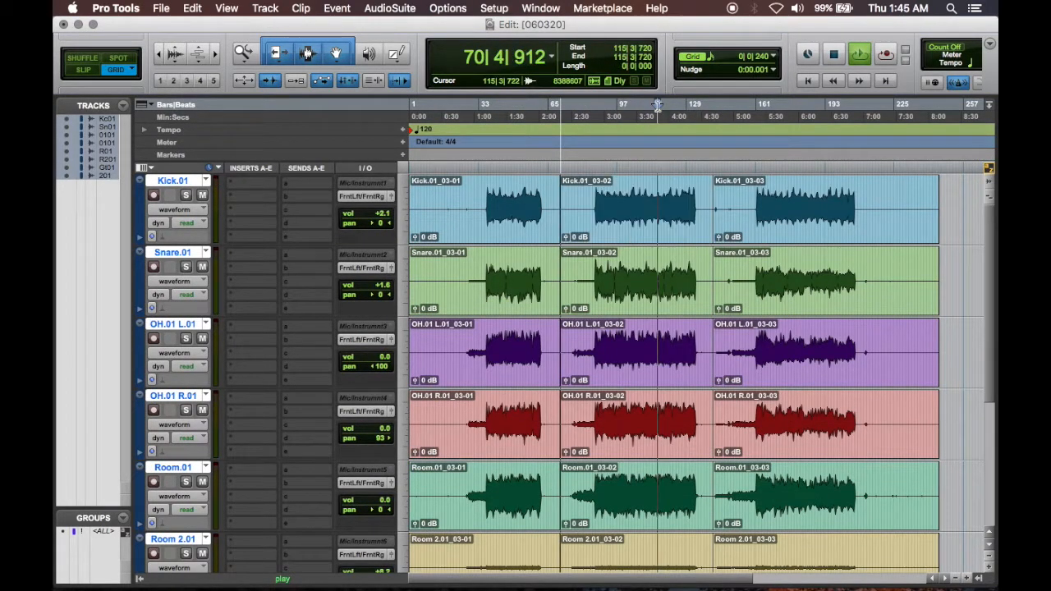
Delete all audio before 74|4|000 on every track.
{"action": "scroll", "coordinate": [555, 470], "scroll_direction": "down", "scroll_amount": 3}
{"action": "scroll", "coordinate": [546, 464], "scroll_direction": "down", "scroll_amount": 3}
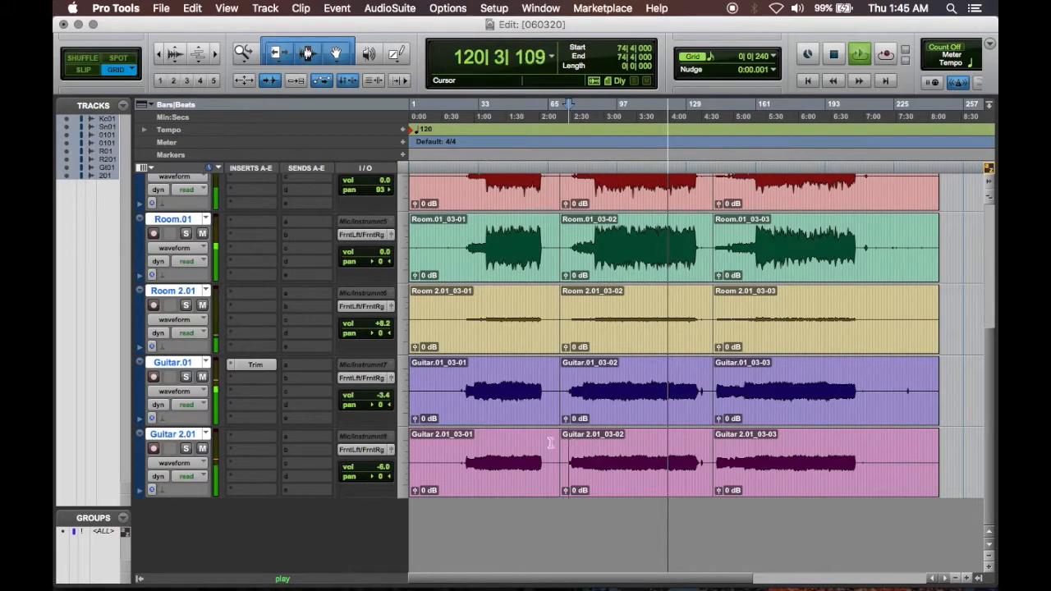
{"action": "key", "text": "shift+Return"}
{"action": "left_click", "coordinate": [392, 83]}
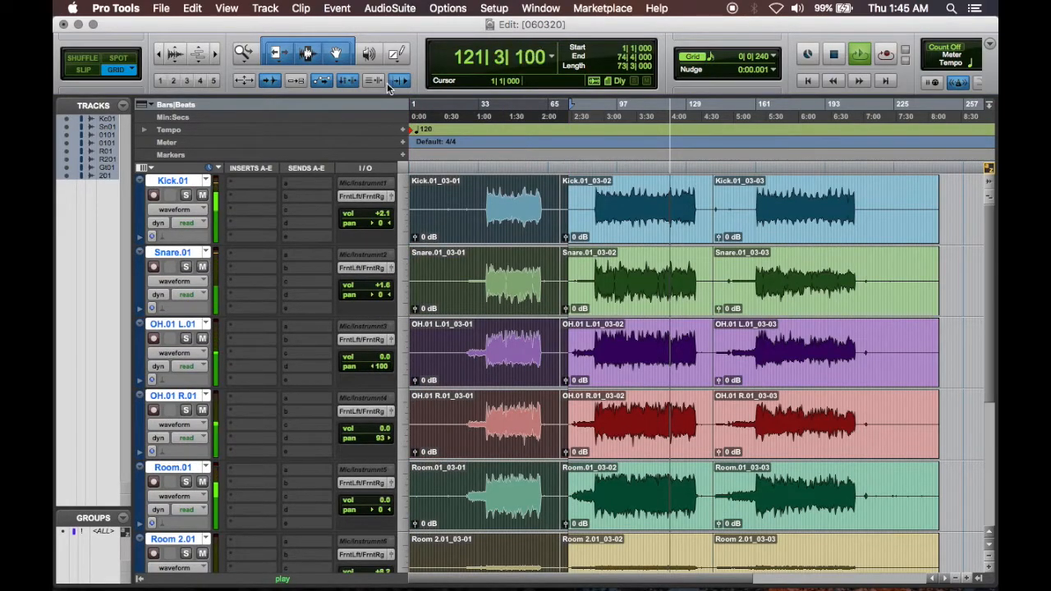
{"action": "key", "text": "Delete"}
{"action": "scroll", "coordinate": [858, 264], "scroll_direction": "down", "scroll_amount": 2}
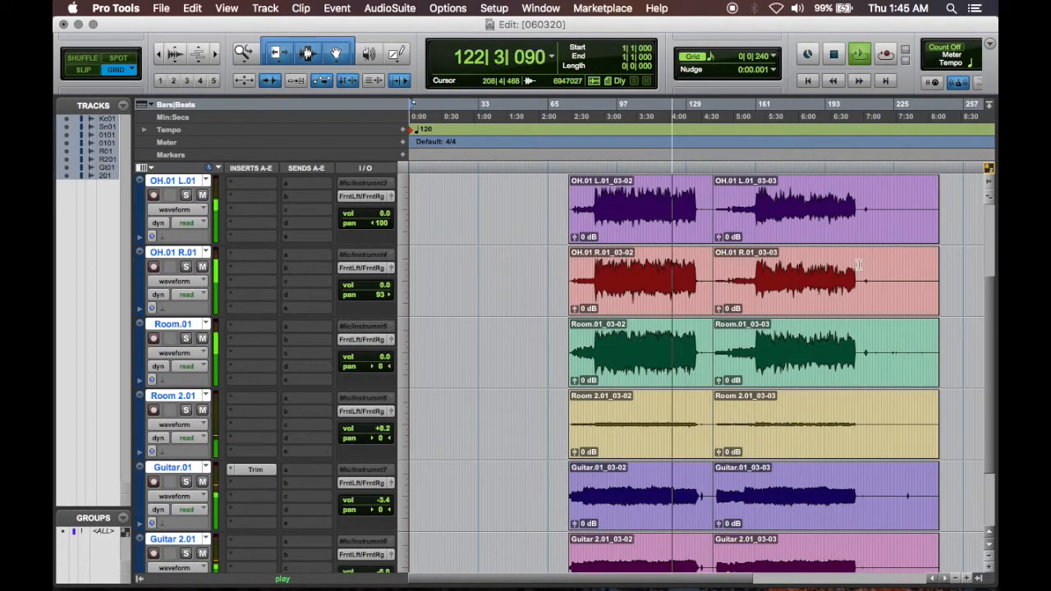
Delete the third section on all tracks, starting at 142|1|000 with a length of 64|3|240.
{"action": "scroll", "coordinate": [859, 265], "scroll_direction": "down", "scroll_amount": 3}
{"action": "left_click", "coordinate": [947, 441]}
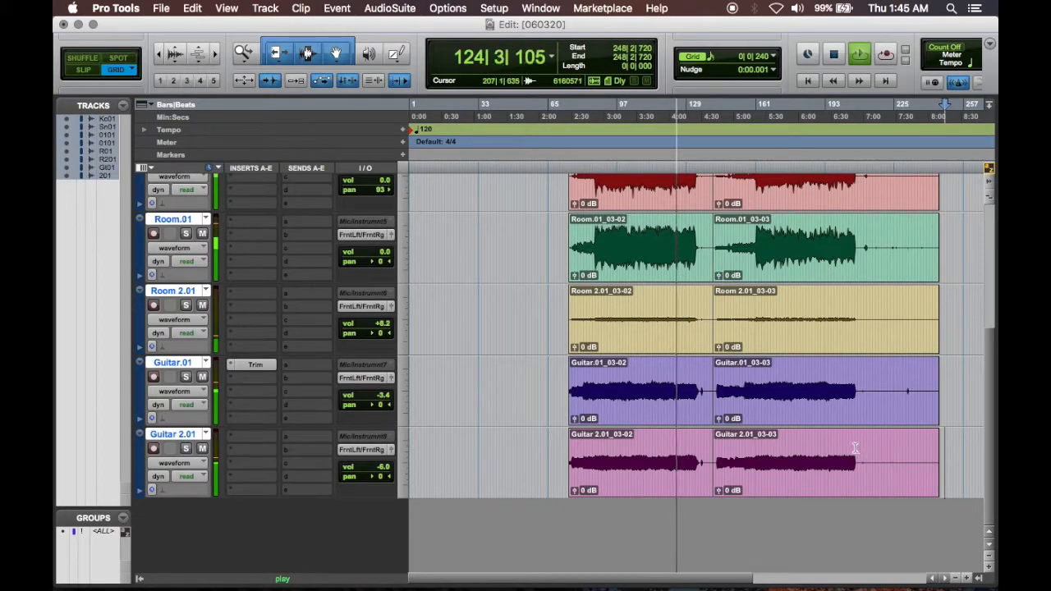
{"action": "left_click_drag", "start_coordinate": [856, 448], "coordinate": [714, 166]}
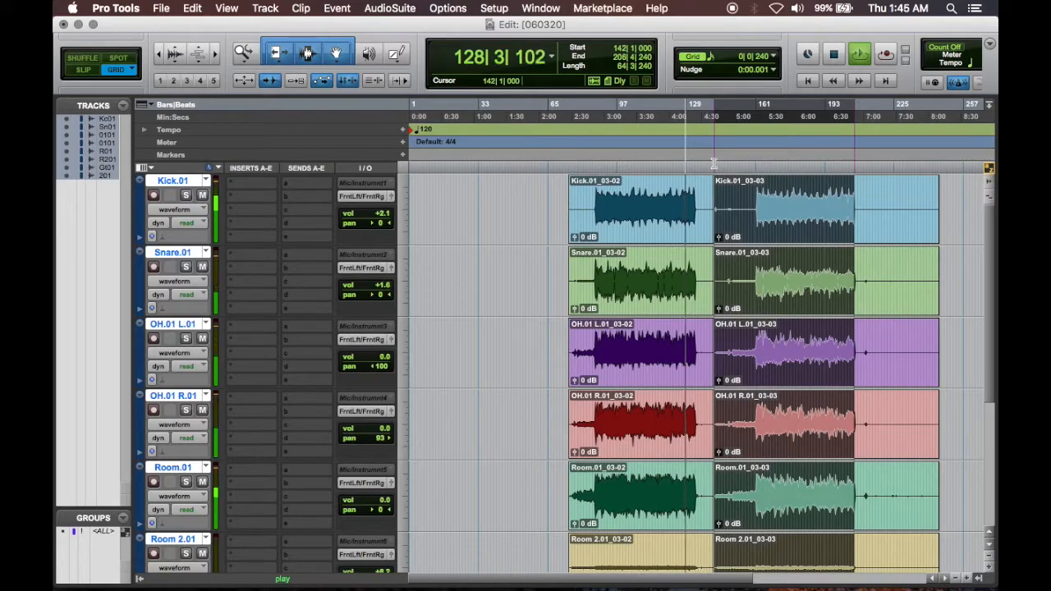
{"action": "key", "text": "Delete"}
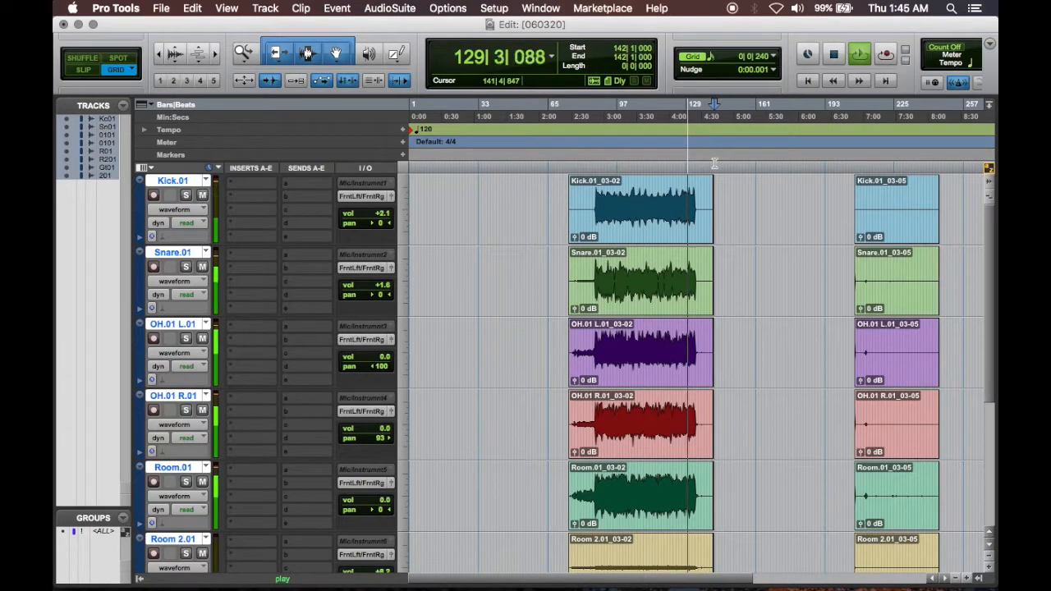
Move the leftover end clips of all tracks earlier, with the selected range starting at 142|2|240 just after the second section.
{"action": "scroll", "coordinate": [736, 298], "scroll_direction": "down", "scroll_amount": 3}
{"action": "left_click_drag", "start_coordinate": [946, 482], "coordinate": [851, 126]}
{"action": "left_click_drag", "start_coordinate": [903, 240], "coordinate": [766, 225]}
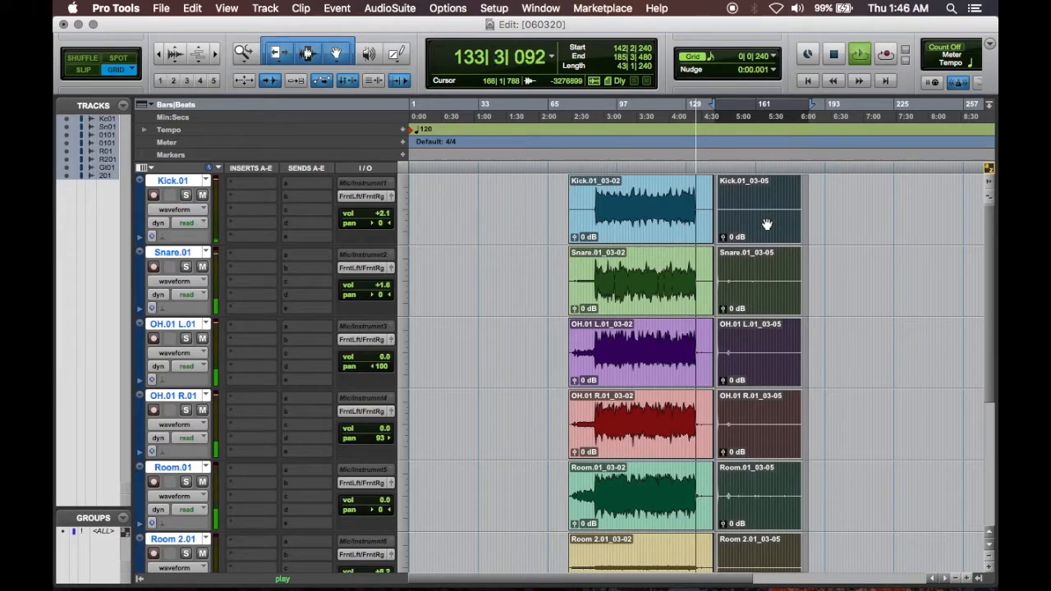
Delete the silent tail of the second section's clips from 137|3|240 onward on all tracks.
{"action": "key", "text": "super+bracketright"}
{"action": "scroll", "coordinate": [677, 310], "scroll_direction": "down", "scroll_amount": 5}
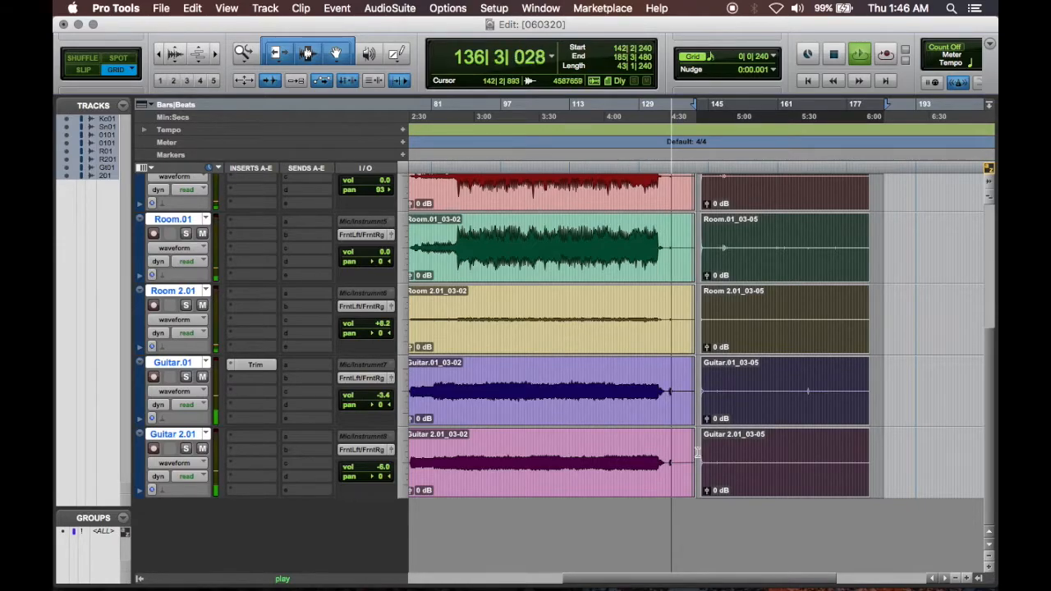
{"action": "left_click_drag", "start_coordinate": [698, 452], "coordinate": [677, 174]}
{"action": "key", "text": "n"}
{"action": "key", "text": "Delete"}
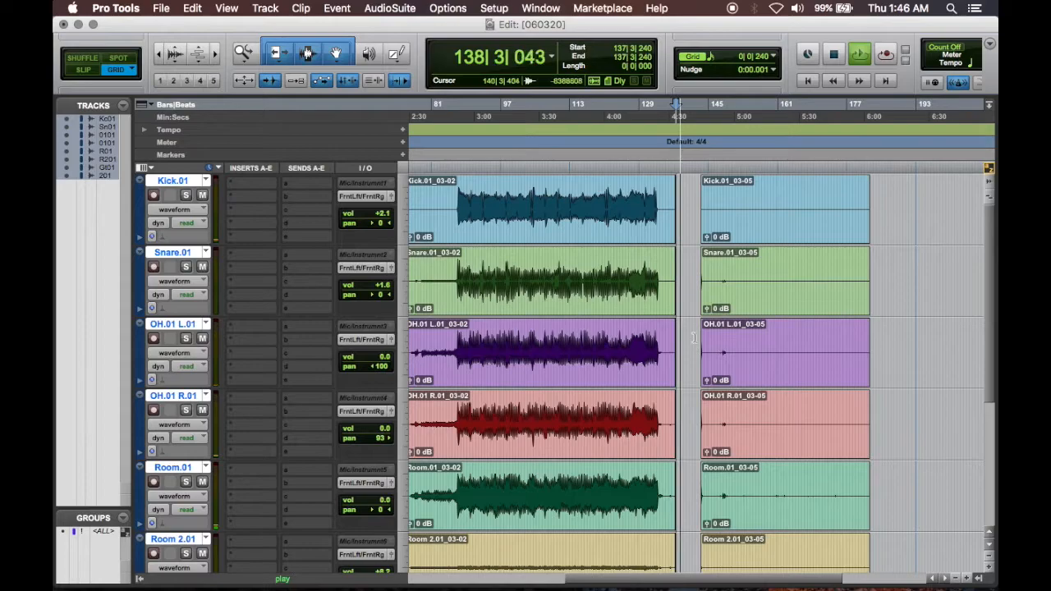
Play from the gap at 141|3|480 and examine the clips around it on all tracks.
{"action": "scroll", "coordinate": [693, 337], "scroll_direction": "down", "scroll_amount": 5}
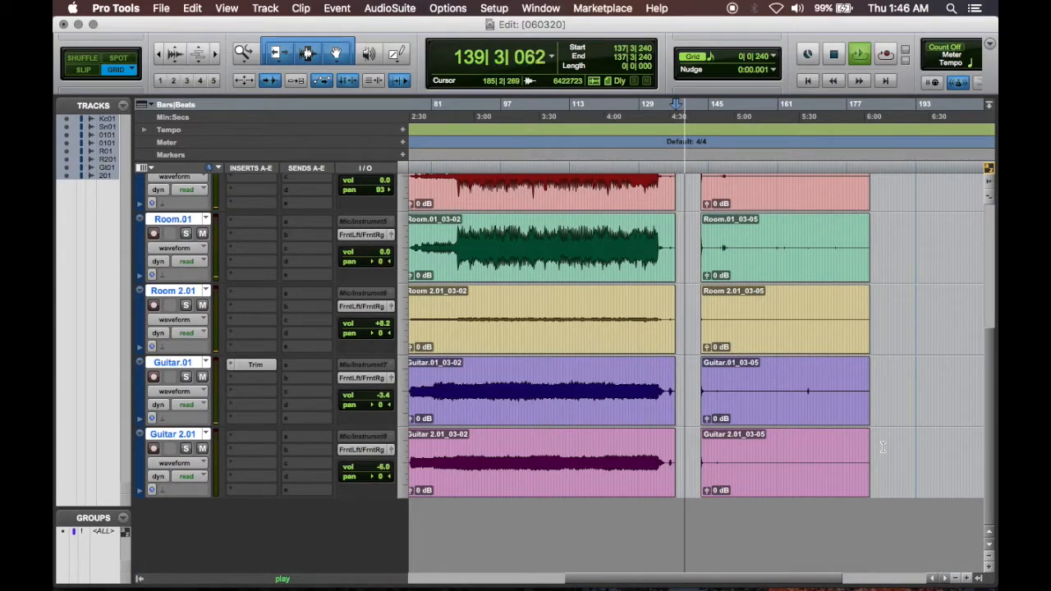
{"action": "left_click", "coordinate": [695, 107]}
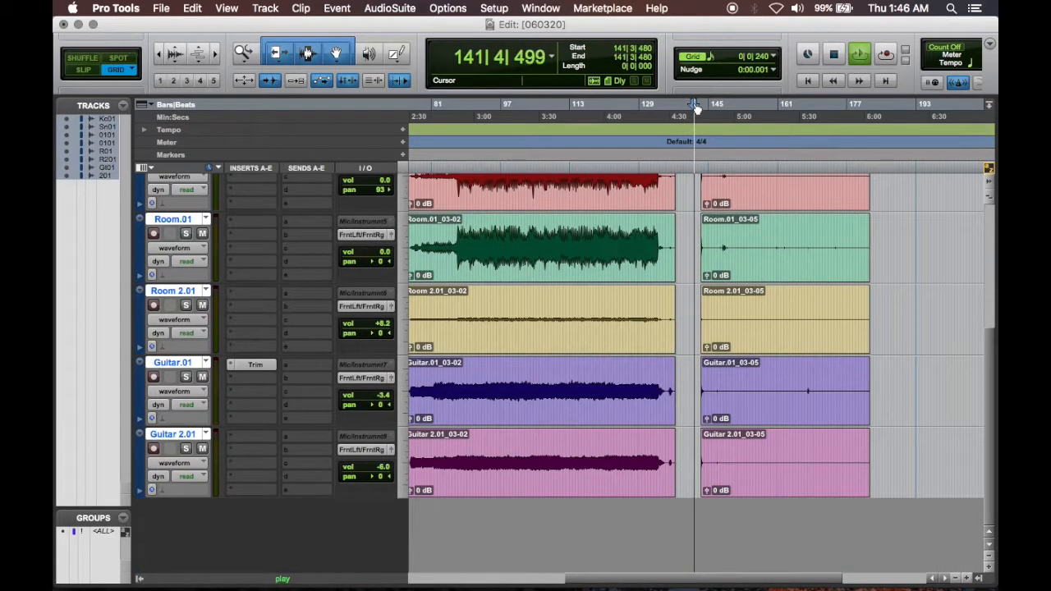
{"action": "key", "text": "super+bracketright"}
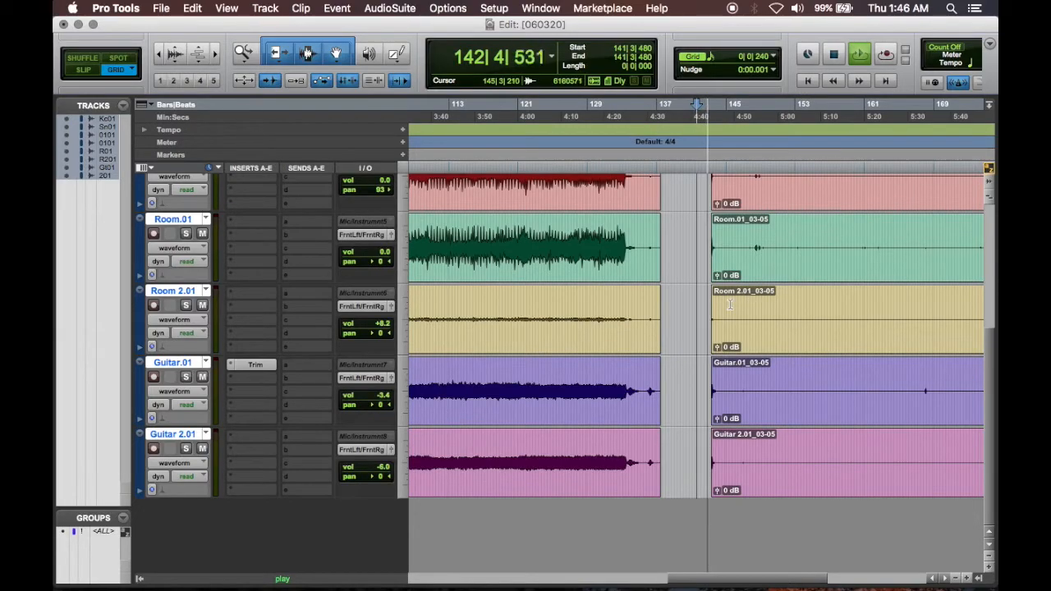
{"action": "scroll", "coordinate": [729, 304], "scroll_direction": "up", "scroll_amount": 5}
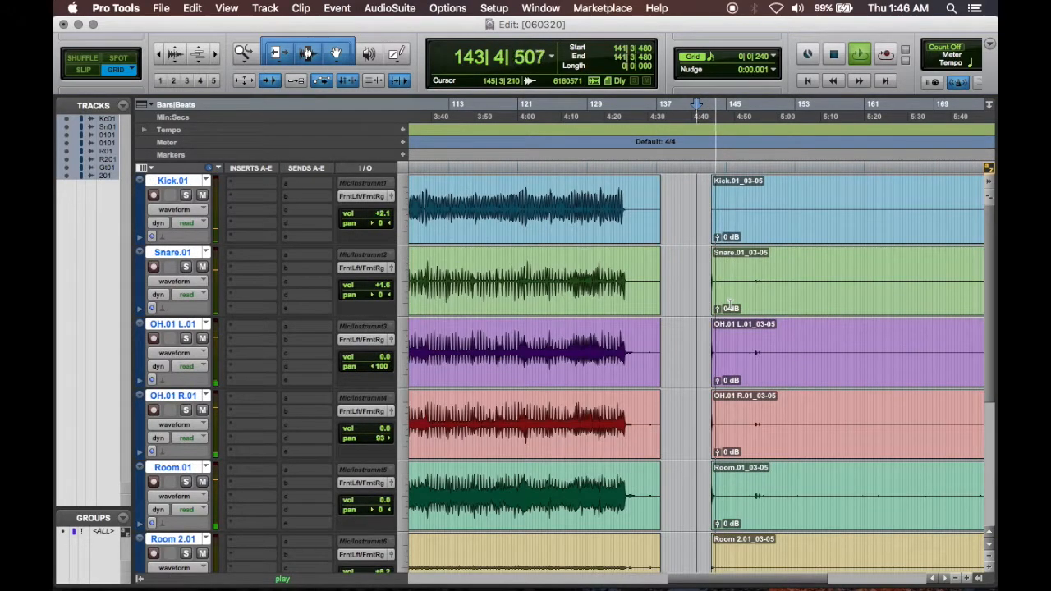
{"action": "scroll", "coordinate": [730, 305], "scroll_direction": "down", "scroll_amount": 4}
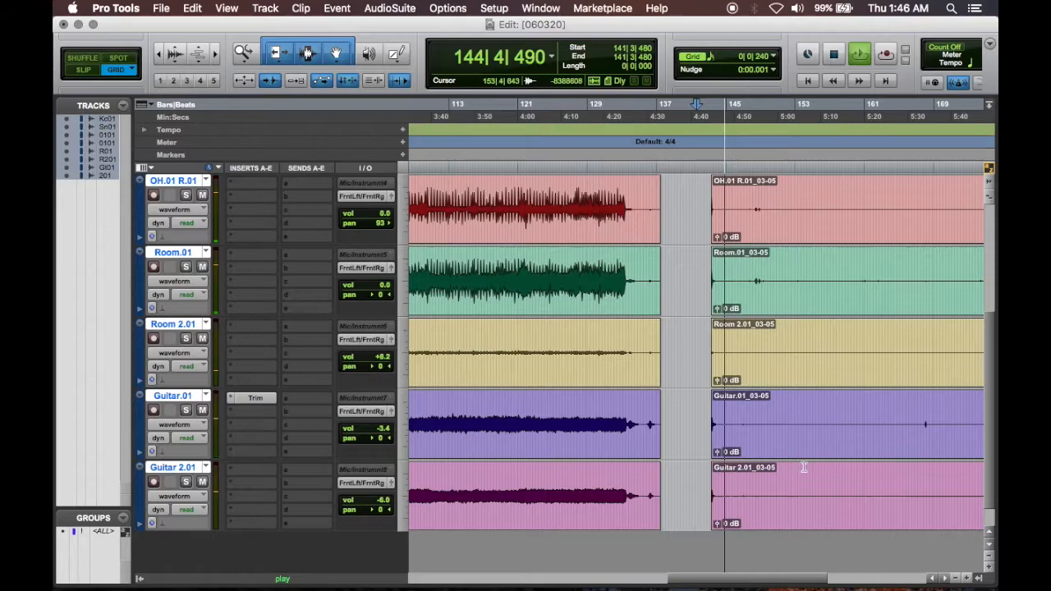
{"action": "left_click", "coordinate": [789, 511]}
{"action": "scroll", "coordinate": [790, 427], "scroll_direction": "up", "scroll_amount": 4}
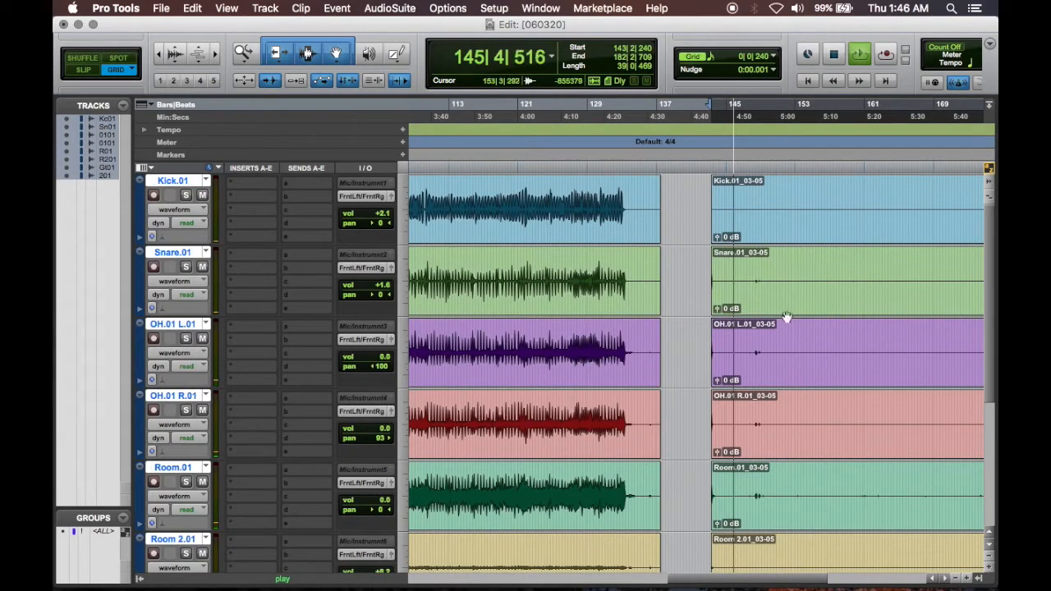
{"action": "scroll", "coordinate": [688, 298], "scroll_direction": "down", "scroll_amount": 4}
{"action": "left_click", "coordinate": [690, 443]}
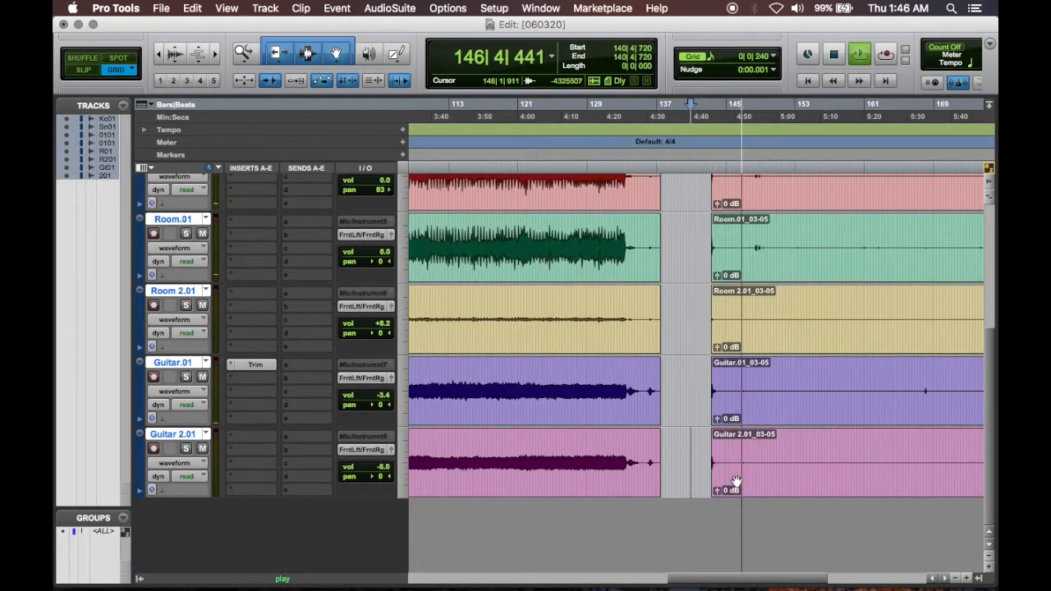
Delete a range of length 8|2|240 from 139|2|240 on all tracks, including the leftover clips' beginning, and play from 147|1|240.
{"action": "left_click_drag", "start_coordinate": [738, 462], "coordinate": [658, 8]}
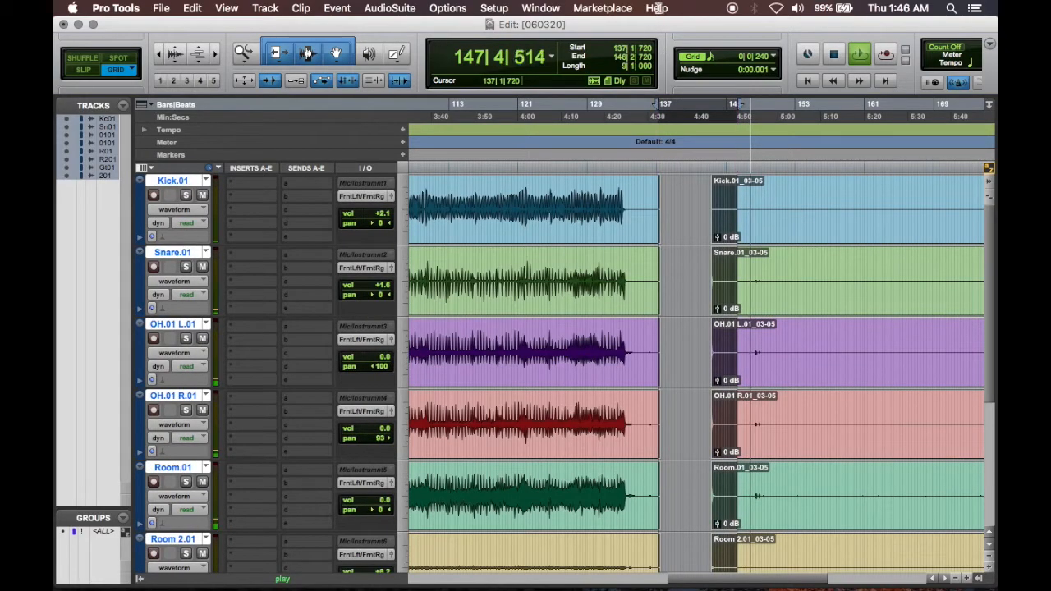
{"action": "left_click_drag", "start_coordinate": [749, 201], "coordinate": [675, 435]}
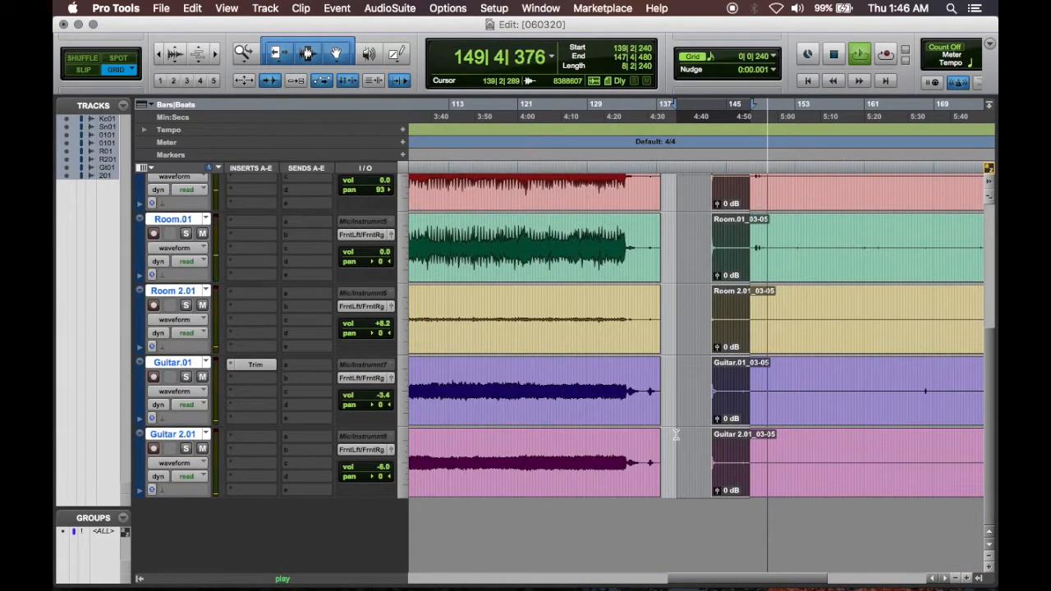
{"action": "key", "text": "Delete"}
{"action": "left_click", "coordinate": [744, 105]}
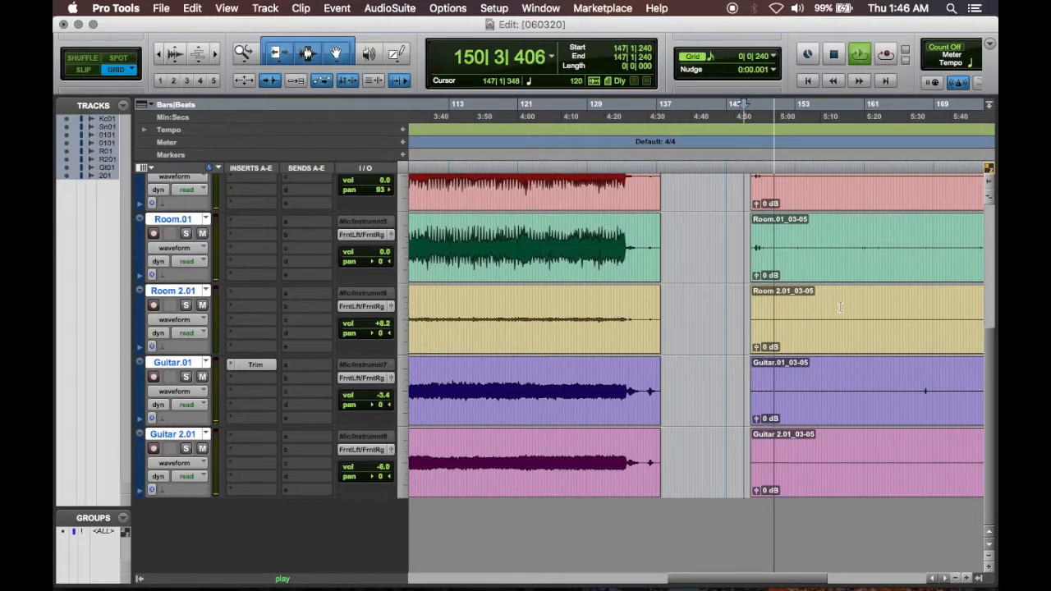
{"action": "scroll", "coordinate": [844, 314], "scroll_direction": "right", "scroll_amount": 2}
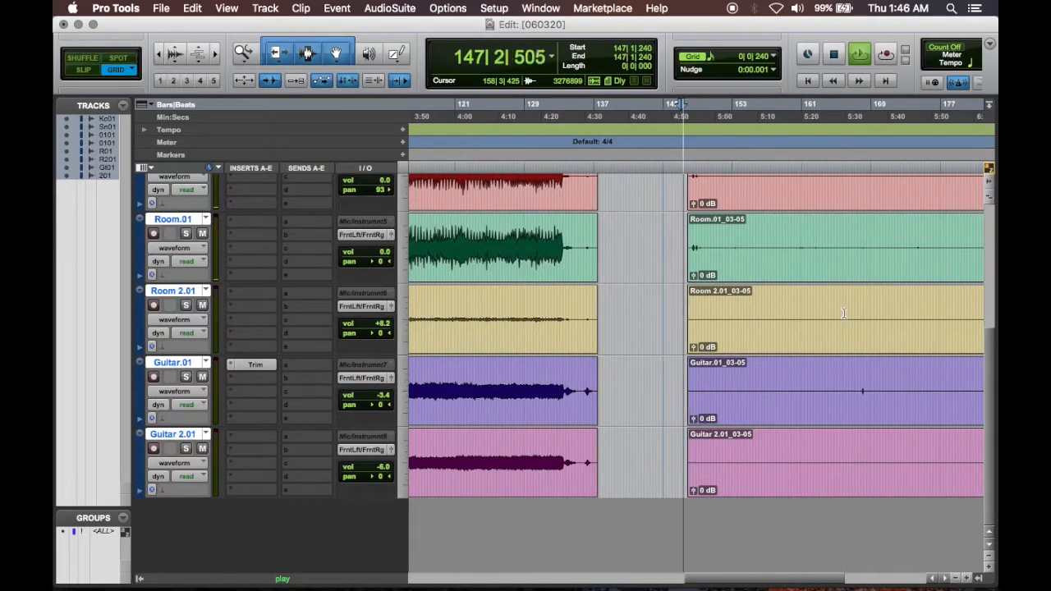
Move the leftover clips of all tracks earlier so they begin near bar 137, against the end of the second section.
{"action": "left_click", "coordinate": [801, 481]}
{"action": "scroll", "coordinate": [801, 482], "scroll_direction": "up", "scroll_amount": 5}
{"action": "scroll", "coordinate": [801, 481], "scroll_direction": "left", "scroll_amount": 2}
{"action": "left_click_drag", "start_coordinate": [746, 205], "coordinate": [775, 515]}
{"action": "scroll", "coordinate": [848, 513], "scroll_direction": "left", "scroll_amount": 10}
{"action": "scroll", "coordinate": [848, 512], "scroll_direction": "right", "scroll_amount": 5}
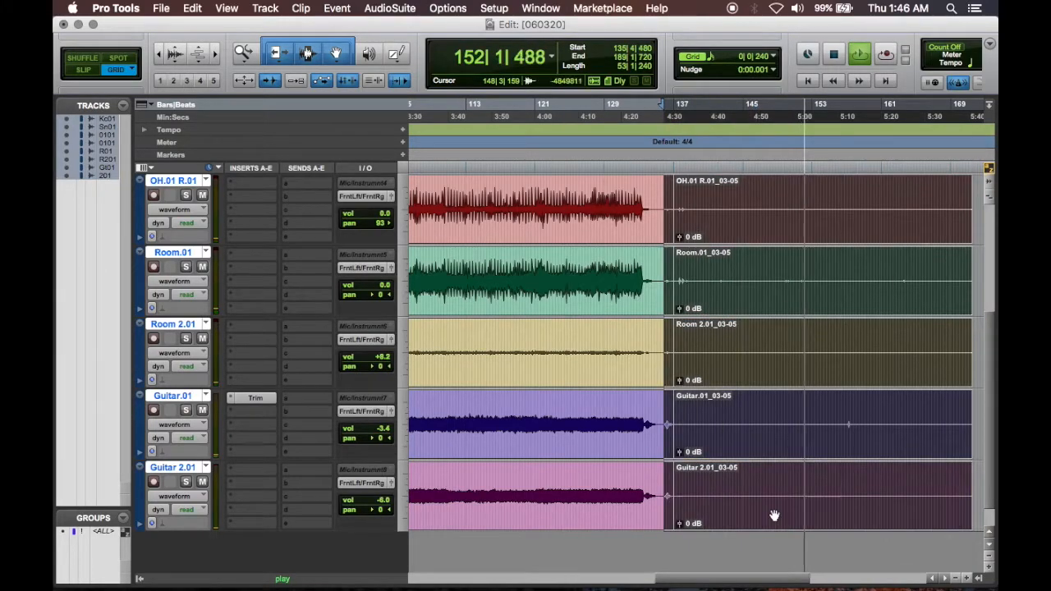
Play from 133|4|000 and delete the leftover clips after the second section on both guitar tracks.
{"action": "left_click", "coordinate": [646, 112]}
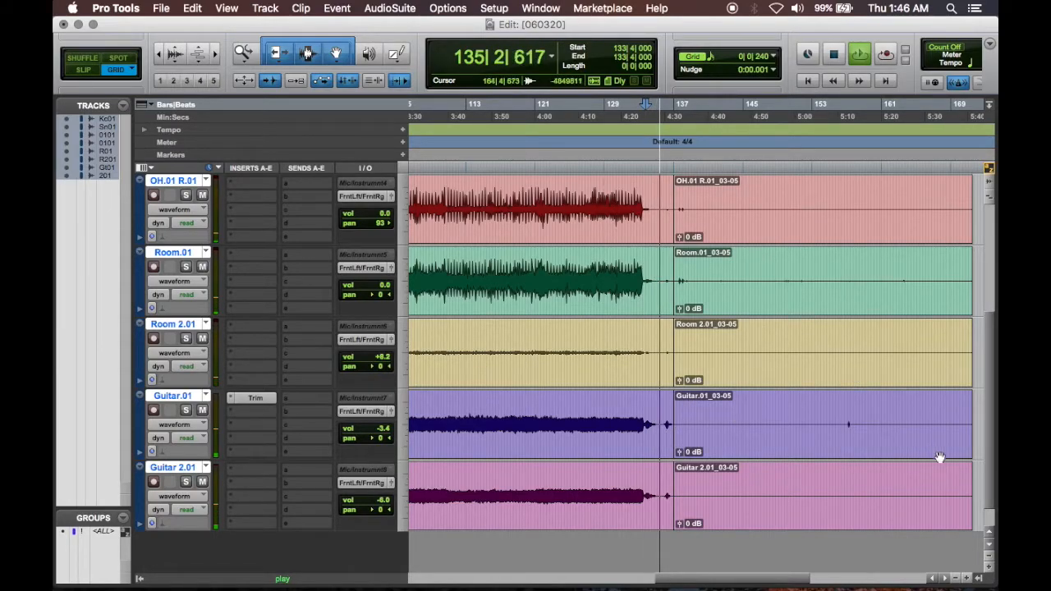
{"action": "left_click", "coordinate": [837, 445]}
{"action": "left_click", "coordinate": [834, 527], "text": "shift"}
{"action": "key", "text": "Delete"}
{"action": "scroll", "coordinate": [772, 433], "scroll_direction": "up", "scroll_amount": 5}
{"action": "scroll", "coordinate": [773, 433], "scroll_direction": "down", "scroll_amount": 4}
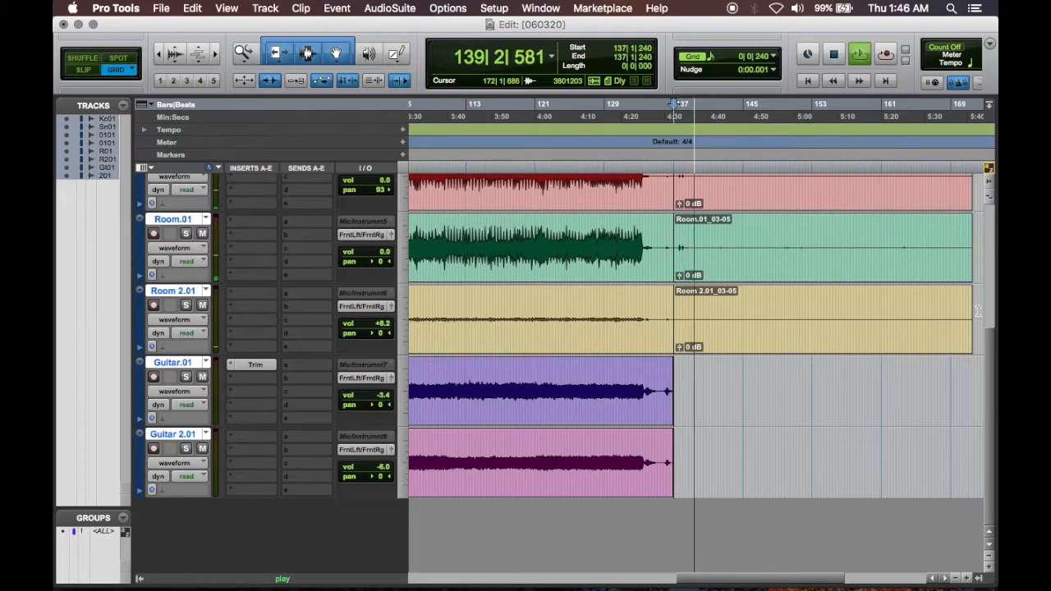
Select the leftover clips on the drum tracks from 137|1|000 and move them earlier to start at 135|1|000.
{"action": "left_click_drag", "start_coordinate": [977, 310], "coordinate": [674, 126]}
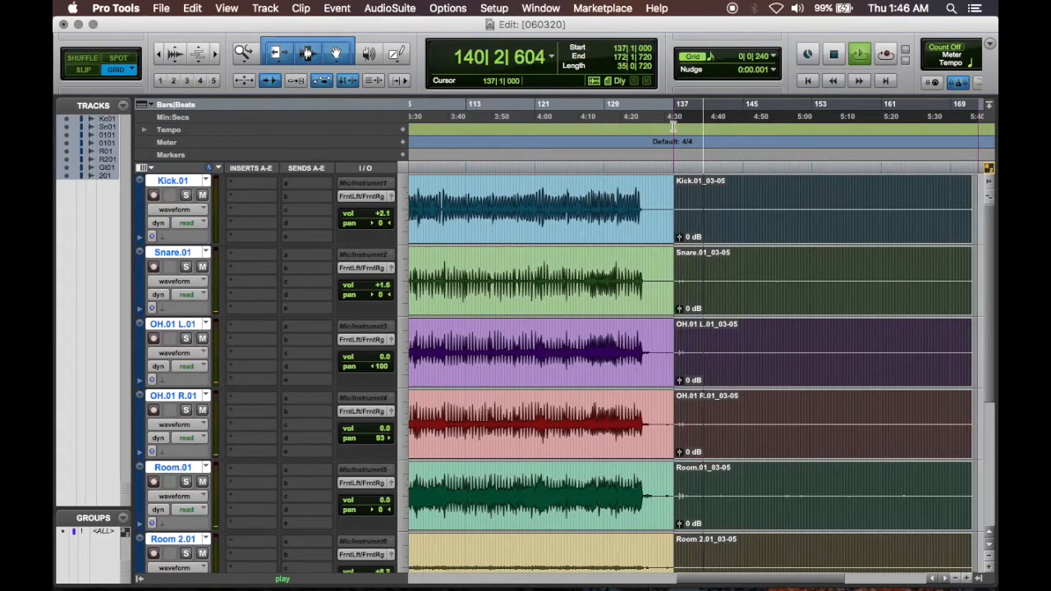
{"action": "left_click_drag", "start_coordinate": [722, 228], "coordinate": [709, 229]}
{"action": "scroll", "coordinate": [730, 281], "scroll_direction": "down", "scroll_amount": 4}
{"action": "scroll", "coordinate": [731, 282], "scroll_direction": "right", "scroll_amount": 1}
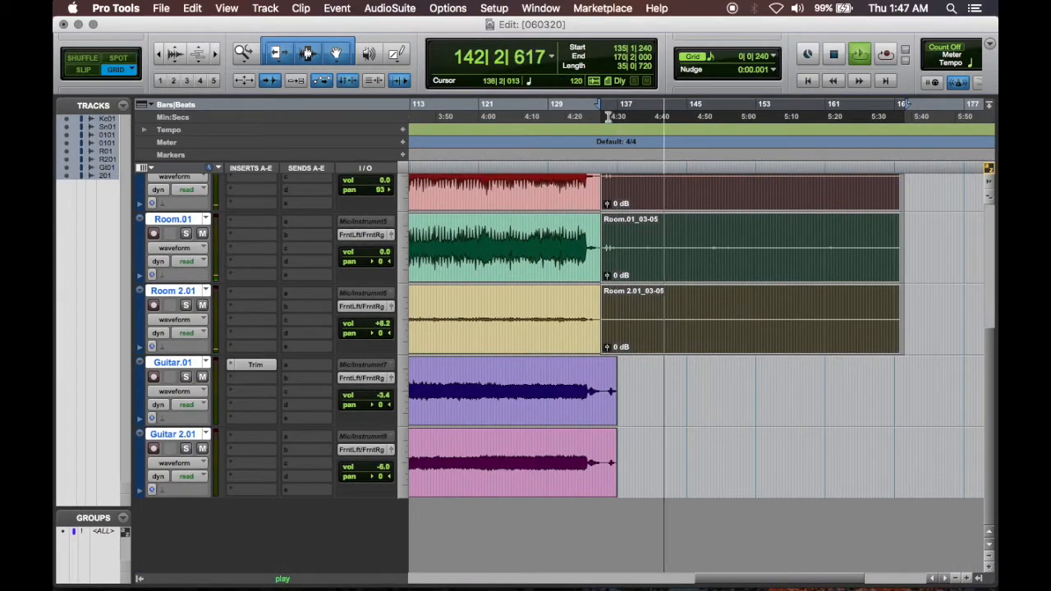
Delete the silent tail of the leftover drum clips from 142|2|480 onward and stop playback.
{"action": "left_click_drag", "start_coordinate": [907, 315], "coordinate": [663, 141]}
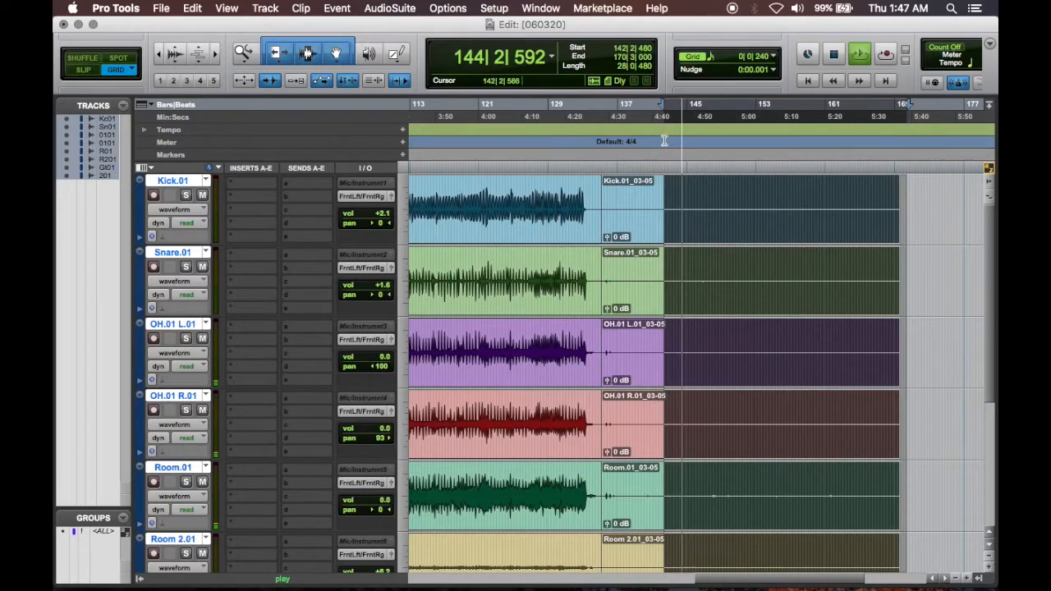
{"action": "key", "text": "Delete"}
{"action": "scroll", "coordinate": [715, 395], "scroll_direction": "down", "scroll_amount": 4}
{"action": "key", "text": "space"}
Fade out the end of the leftover clips on all drum tracks from 140|2|000 to 142|3|480.
{"action": "left_click_drag", "start_coordinate": [697, 304], "coordinate": [679, 96]}
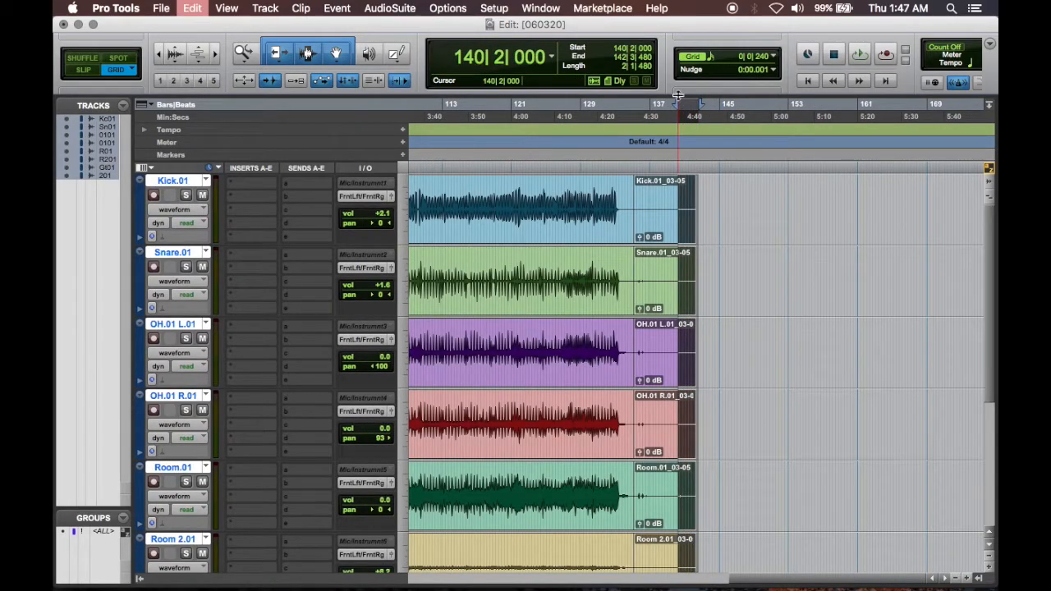
{"action": "key", "text": "super+f"}
{"action": "key", "text": "Return"}
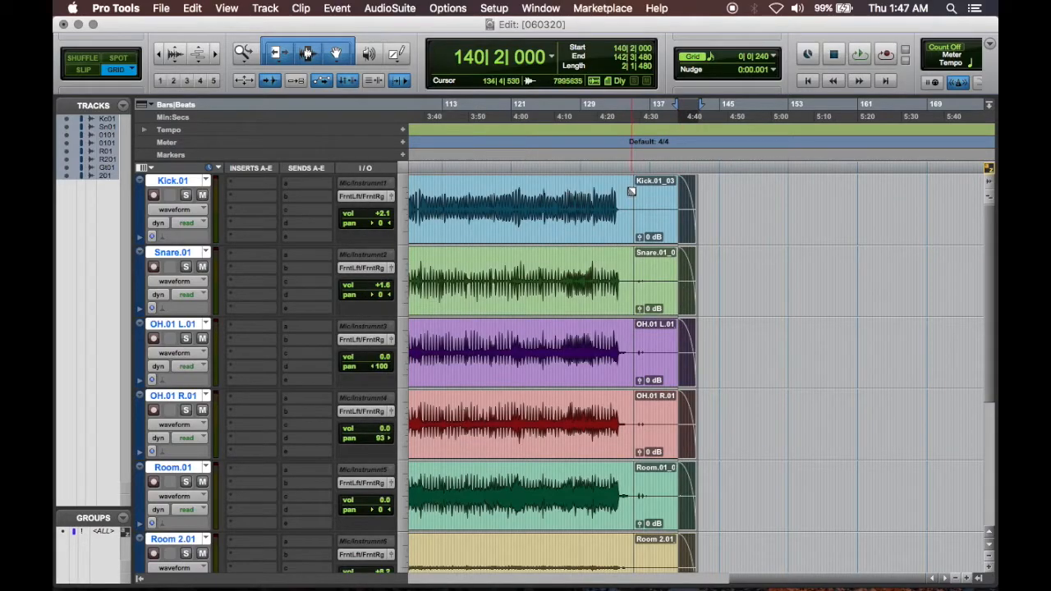
{"action": "scroll", "coordinate": [647, 347], "scroll_direction": "down", "scroll_amount": 4}
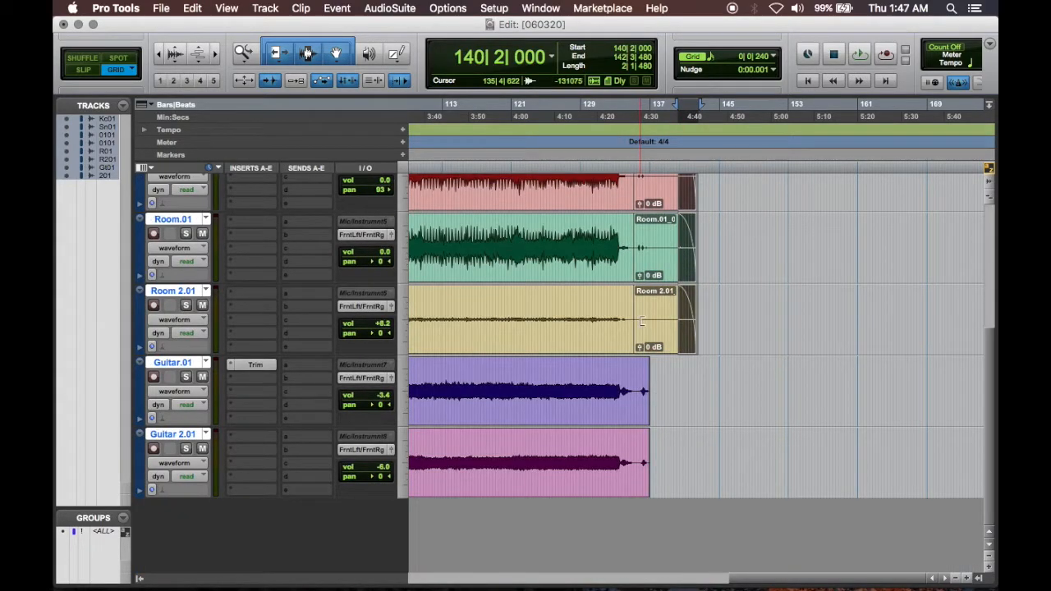
{"action": "left_click", "coordinate": [743, 328]}
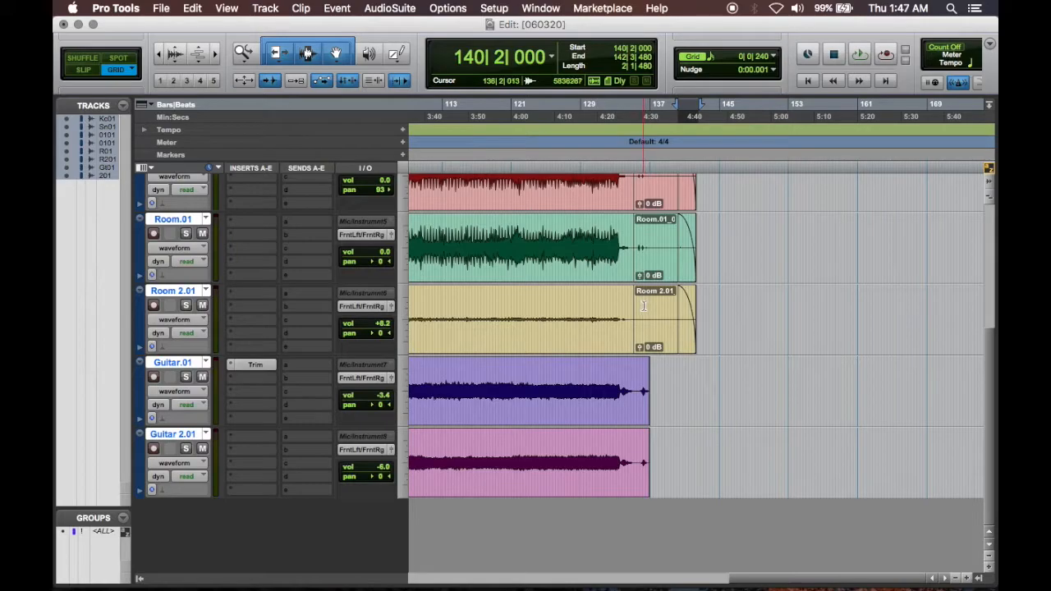
Crossfade the joint between the second section and the leftover clips on all drum tracks from 135|1|000 to 135|2|000.
{"action": "left_click_drag", "start_coordinate": [644, 308], "coordinate": [628, 135]}
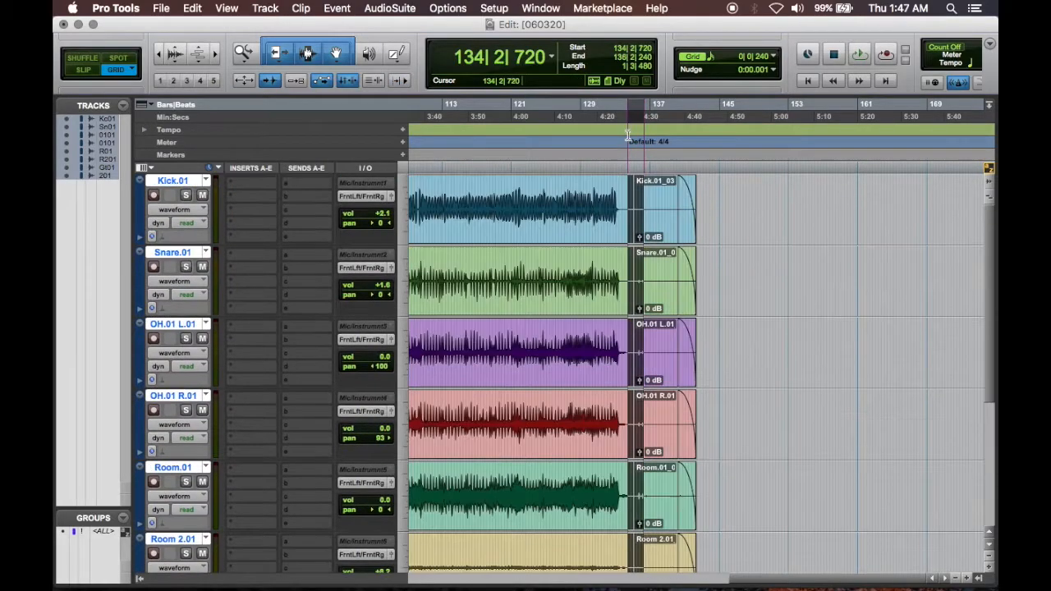
{"action": "key", "text": "super+bracketright"}
{"action": "key", "text": "super+bracketright"}
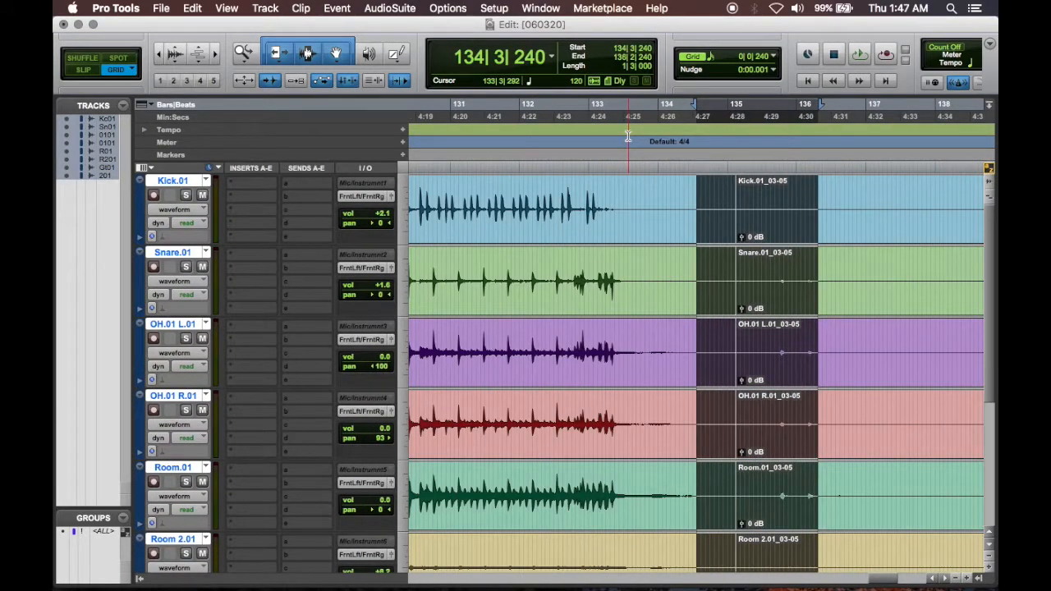
{"action": "left_click", "coordinate": [725, 193]}
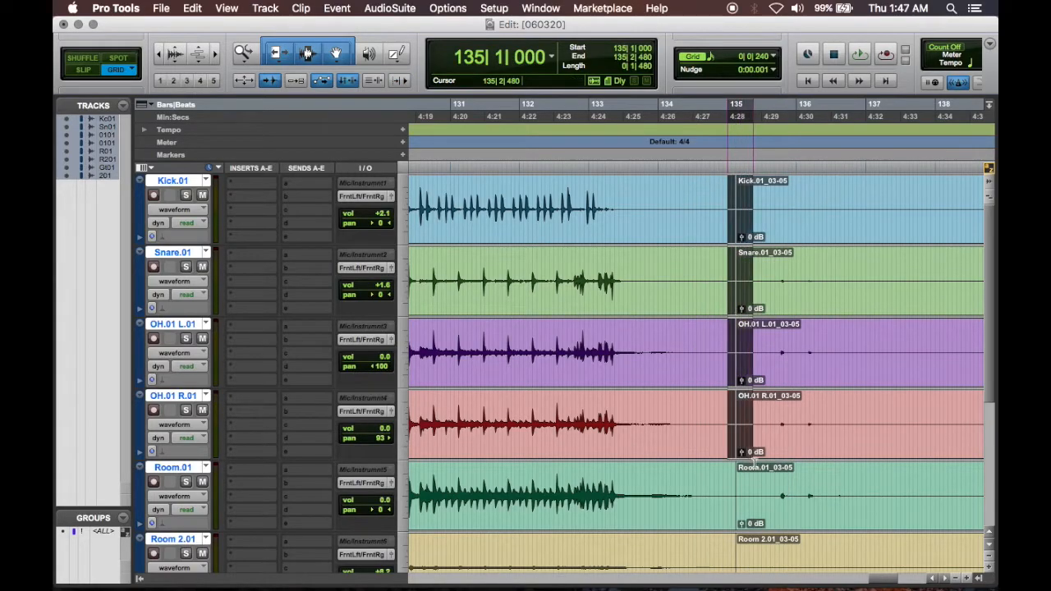
{"action": "scroll", "coordinate": [731, 370], "scroll_direction": "down", "scroll_amount": 5}
{"action": "left_click_drag", "start_coordinate": [729, 460], "coordinate": [745, 315]}
{"action": "key", "text": "super+f"}
{"action": "key", "text": "Return"}
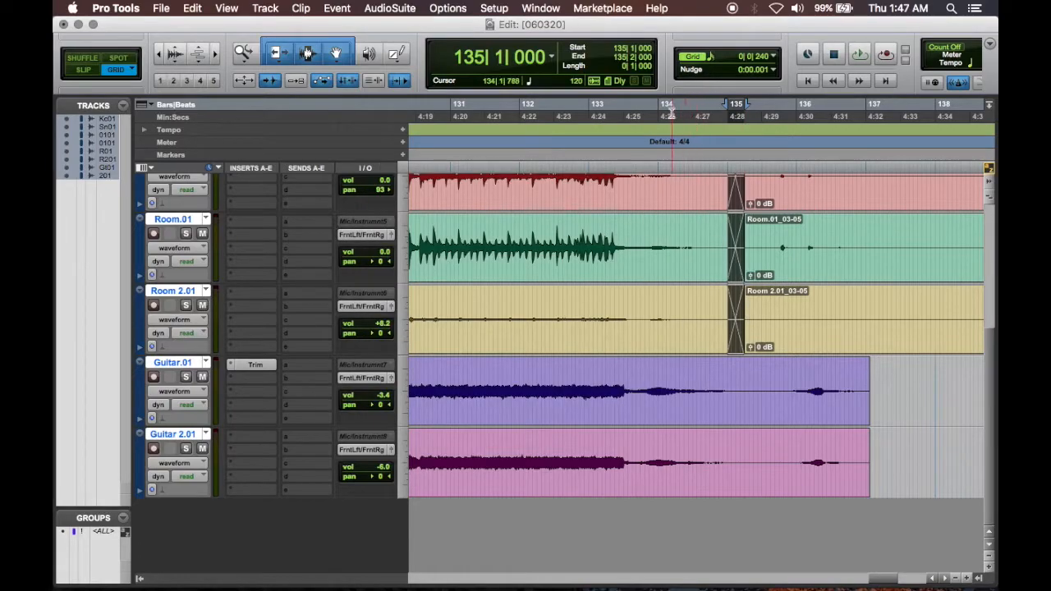
Play from 134|2|480 through the drum crossfade and examine the ending of the tracks.
{"action": "left_click", "coordinate": [685, 108]}
{"action": "key", "text": "space"}
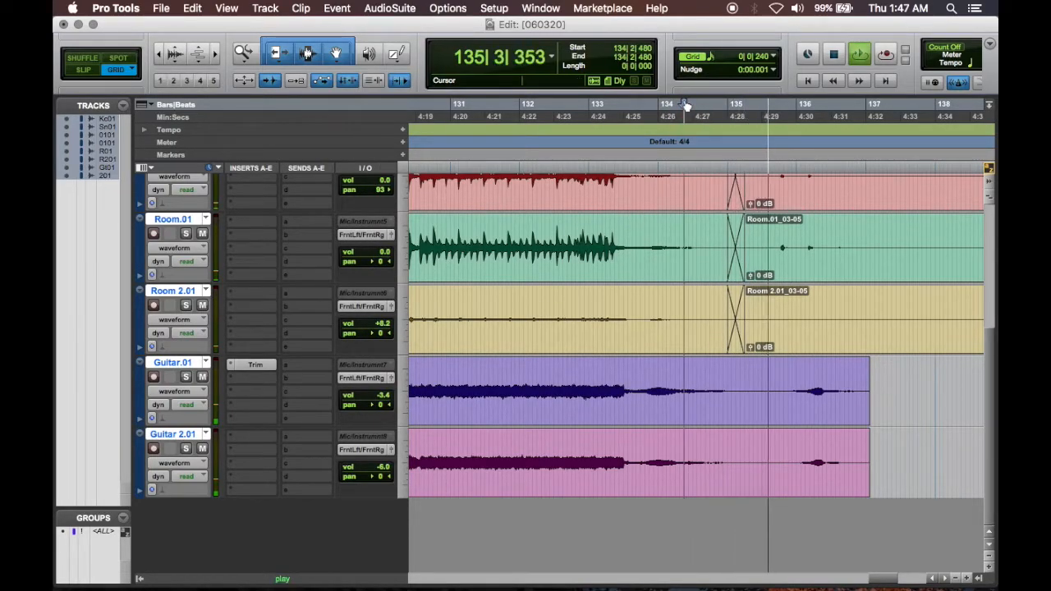
{"action": "key", "text": "super+bracketleft"}
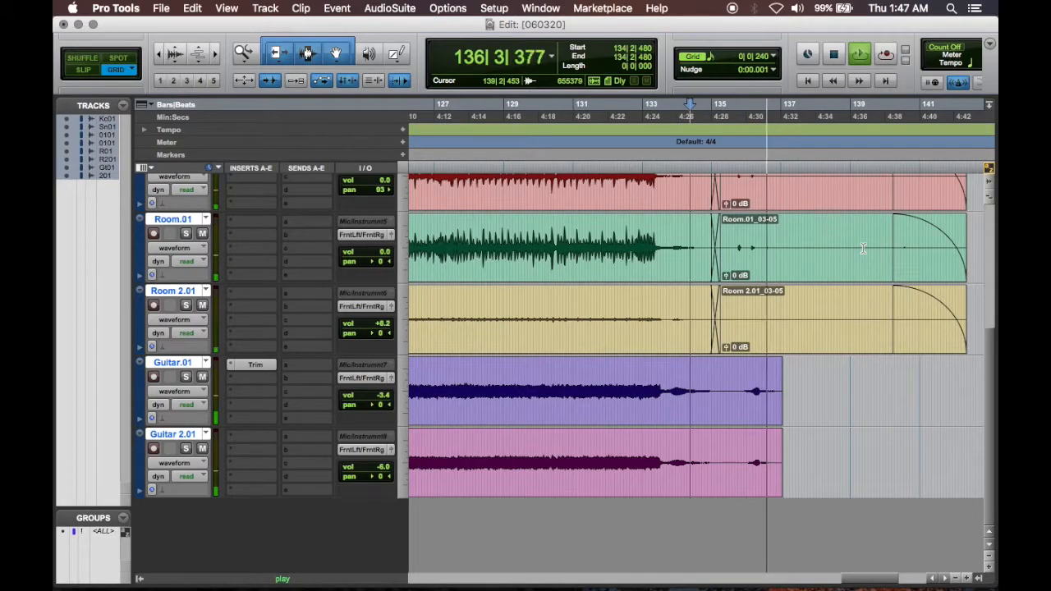
{"action": "scroll", "coordinate": [794, 336], "scroll_direction": "up", "scroll_amount": 5}
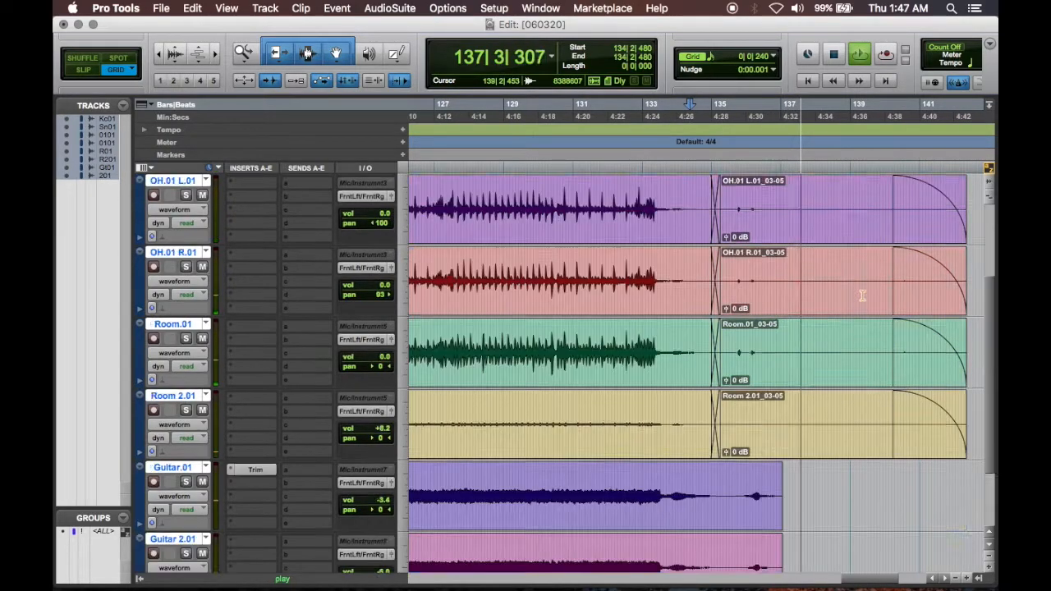
{"action": "double_click", "coordinate": [888, 353]}
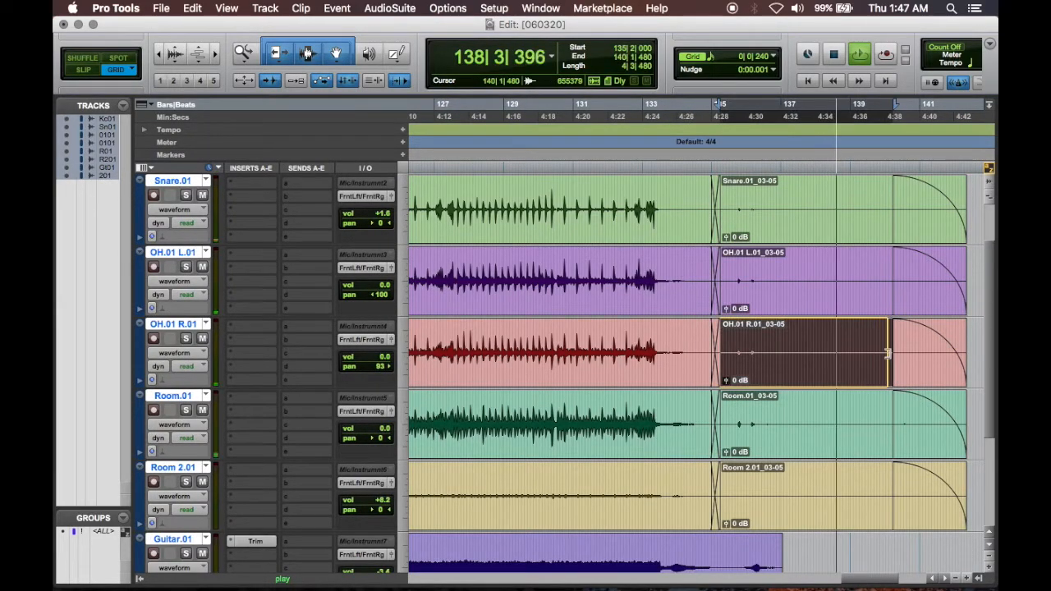
{"action": "scroll", "coordinate": [846, 345], "scroll_direction": "down", "scroll_amount": 3}
{"action": "key", "text": "space"}
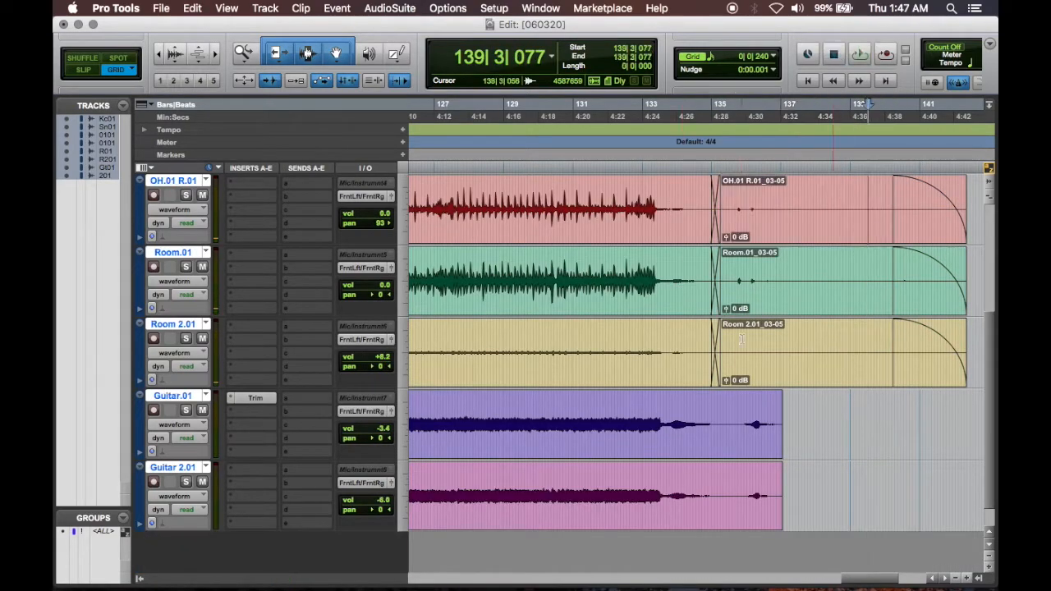
Create an Edit and Mix group named Drums with ID d from the Kick.01 through Room 2.01 tracks.
{"action": "left_click", "coordinate": [176, 324]}
{"action": "scroll", "coordinate": [184, 271], "scroll_direction": "up", "scroll_amount": 3}
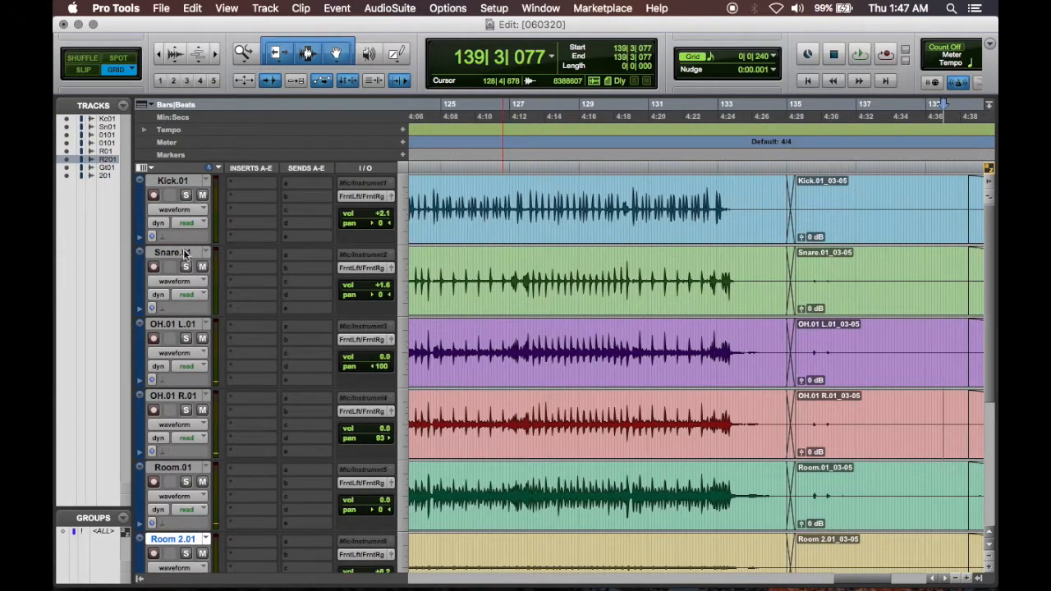
{"action": "left_click", "coordinate": [186, 179], "text": "shift"}
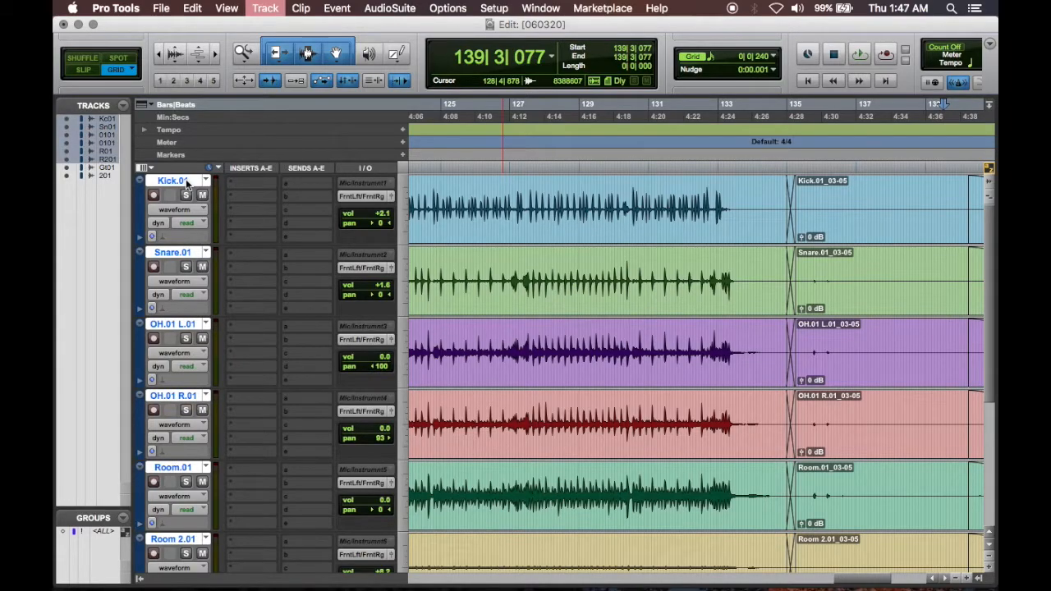
{"action": "key", "text": "super+g"}
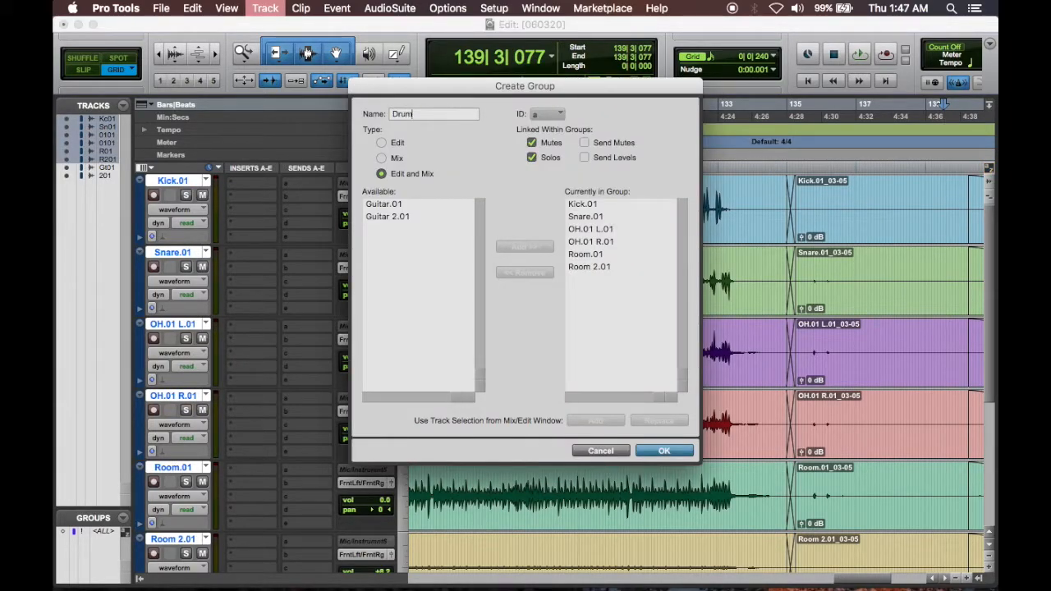
{"action": "left_click", "coordinate": [557, 117]}
{"action": "mouse_move", "coordinate": [579, 119]}
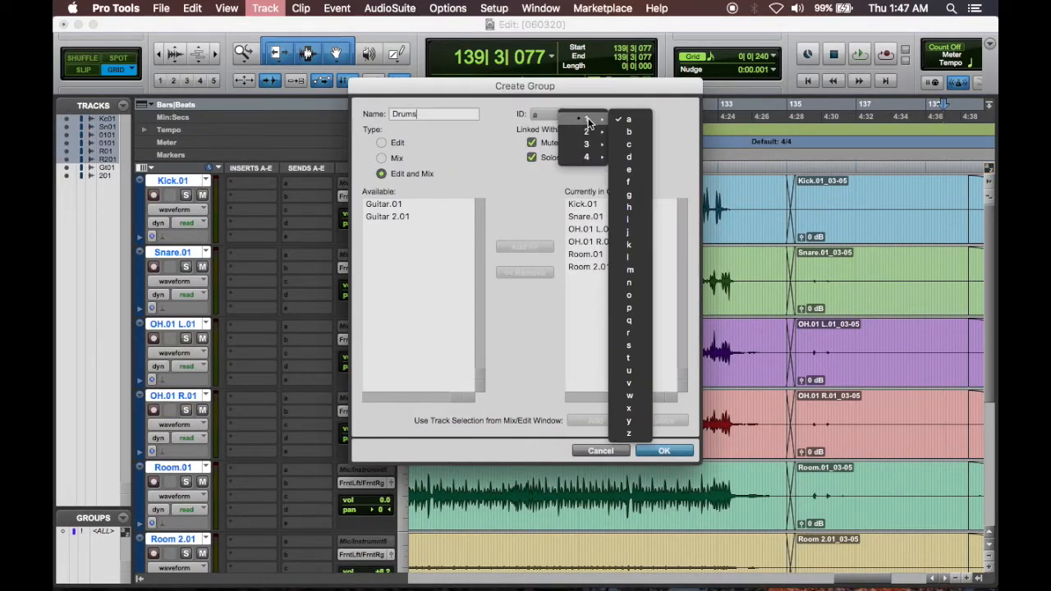
{"action": "left_click", "coordinate": [658, 291]}
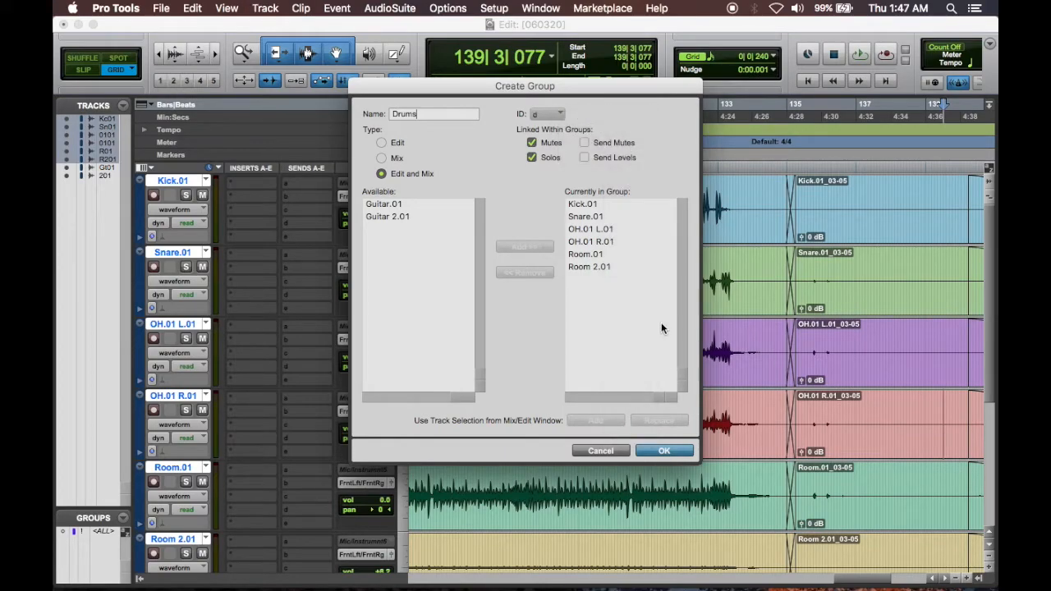
{"action": "key", "text": "Return"}
Create an Edit and Mix group named Guitar 1 with ID g from the Guitar.01 and Guitar 2.01 tracks.
{"action": "scroll", "coordinate": [413, 377], "scroll_direction": "down", "scroll_amount": 5}
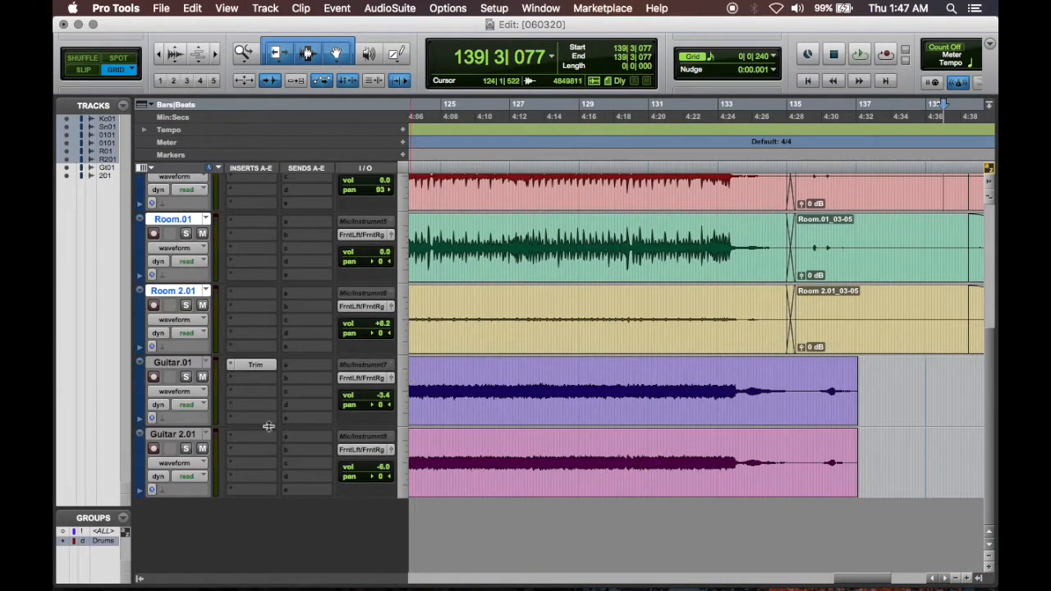
{"action": "left_click", "coordinate": [177, 362]}
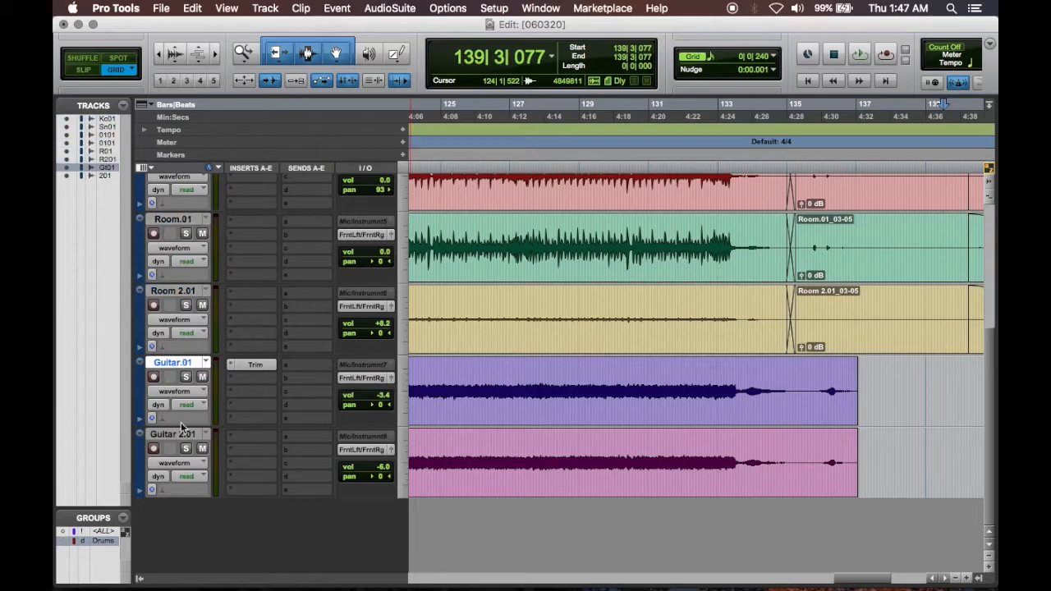
{"action": "left_click", "coordinate": [182, 434], "text": "shift"}
{"action": "key", "text": "super+g"}
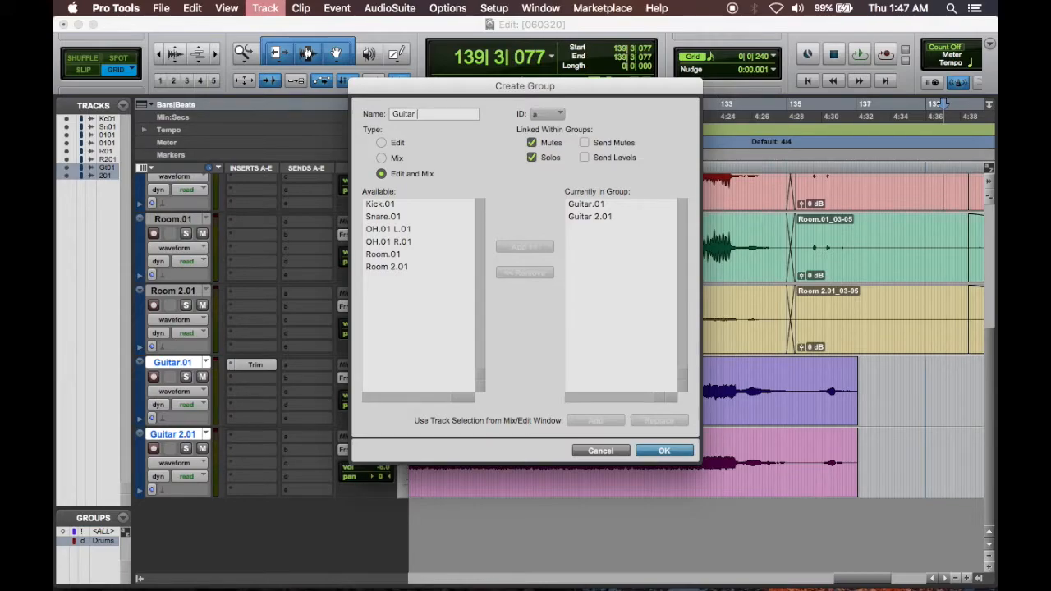
{"action": "left_click", "coordinate": [554, 118]}
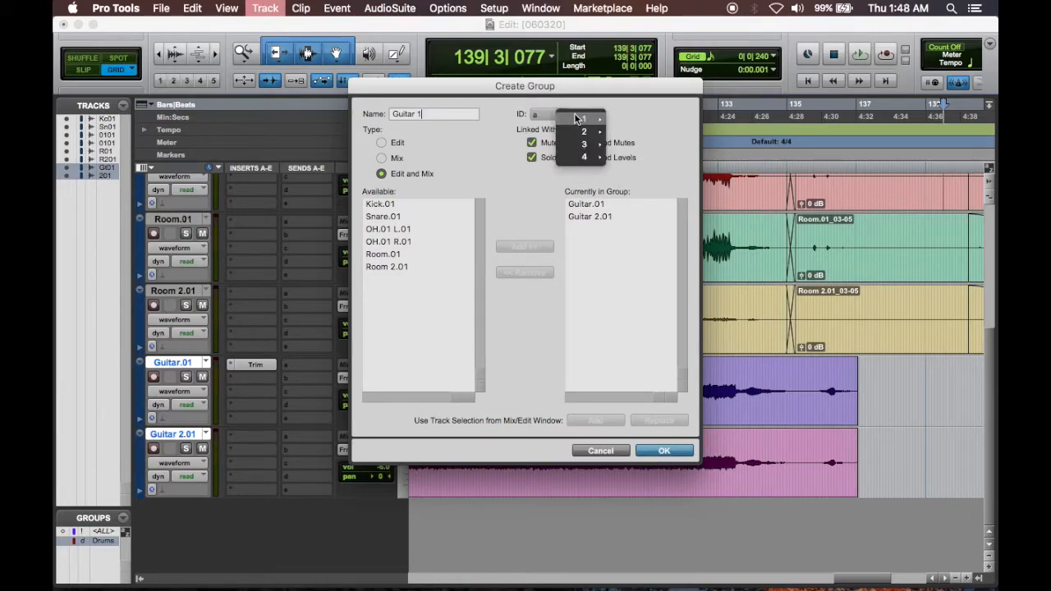
{"action": "mouse_move", "coordinate": [587, 119]}
{"action": "left_click", "coordinate": [652, 197]}
{"action": "key", "text": "Return"}
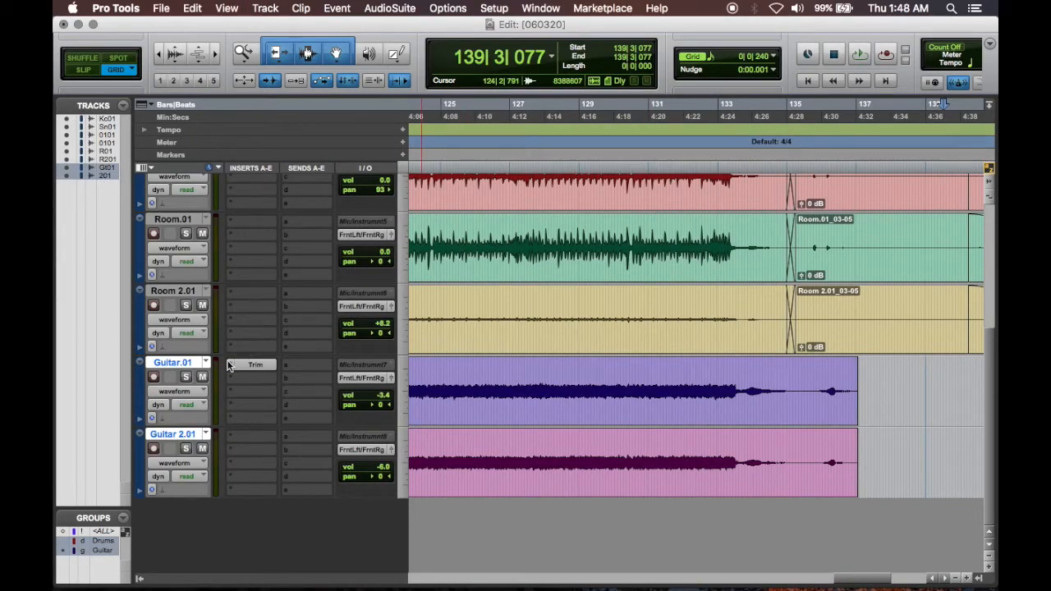
Move the leftover drum clips earlier to start at 134|3|240 and play from 134|2|240.
{"action": "scroll", "coordinate": [753, 342], "scroll_direction": "up", "scroll_amount": 5}
{"action": "scroll", "coordinate": [753, 342], "scroll_direction": "down", "scroll_amount": 4}
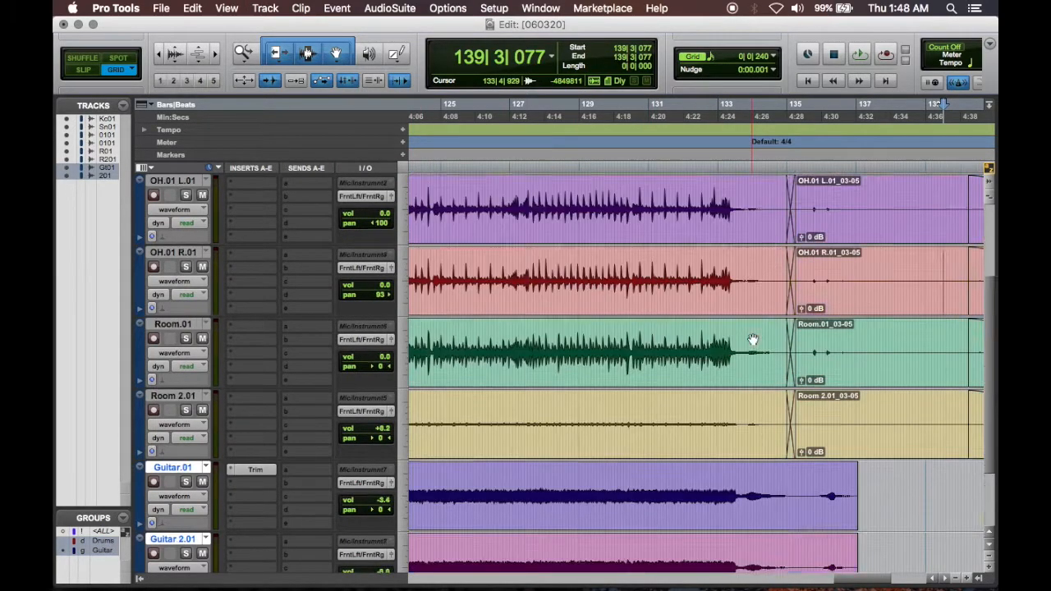
{"action": "left_click", "coordinate": [869, 367]}
{"action": "scroll", "coordinate": [868, 368], "scroll_direction": "up", "scroll_amount": 3}
{"action": "left_click_drag", "start_coordinate": [876, 234], "coordinate": [834, 235]}
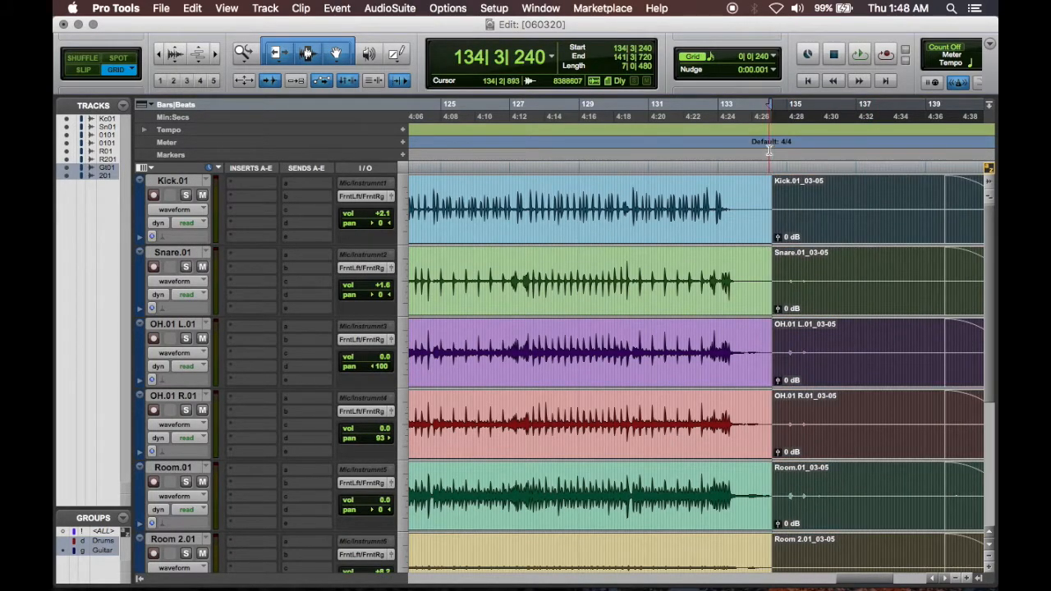
{"action": "left_click", "coordinate": [823, 263]}
{"action": "key", "text": "space"}
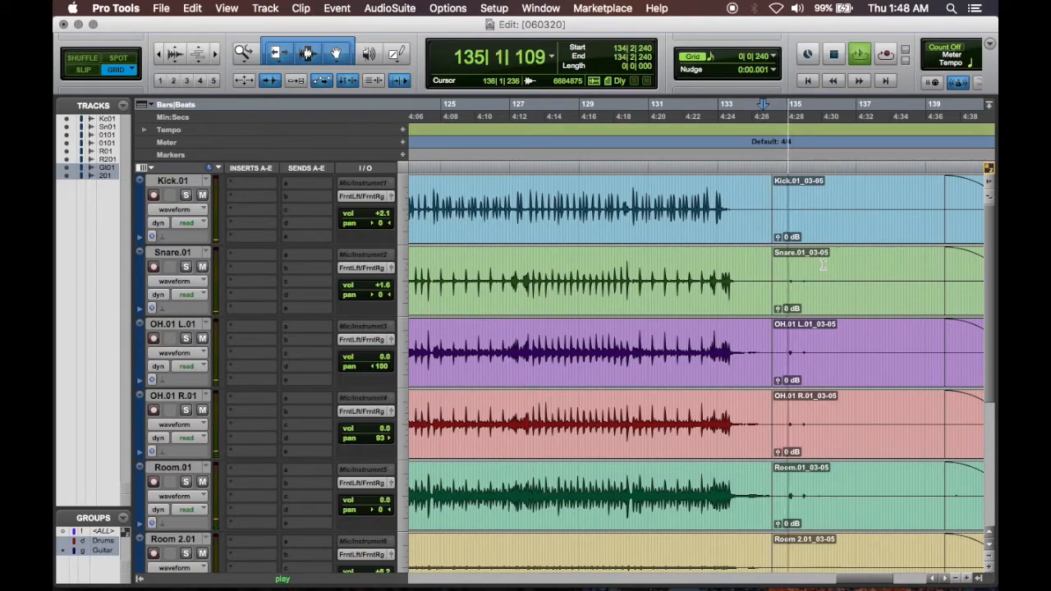
Crossfade the joint of the drum clips from 134|2|240 over a length of 0|2|000.
{"action": "scroll", "coordinate": [823, 264], "scroll_direction": "down", "scroll_amount": 3}
{"action": "key", "text": "r"}
{"action": "key", "text": "r"}
{"action": "key", "text": "r"}
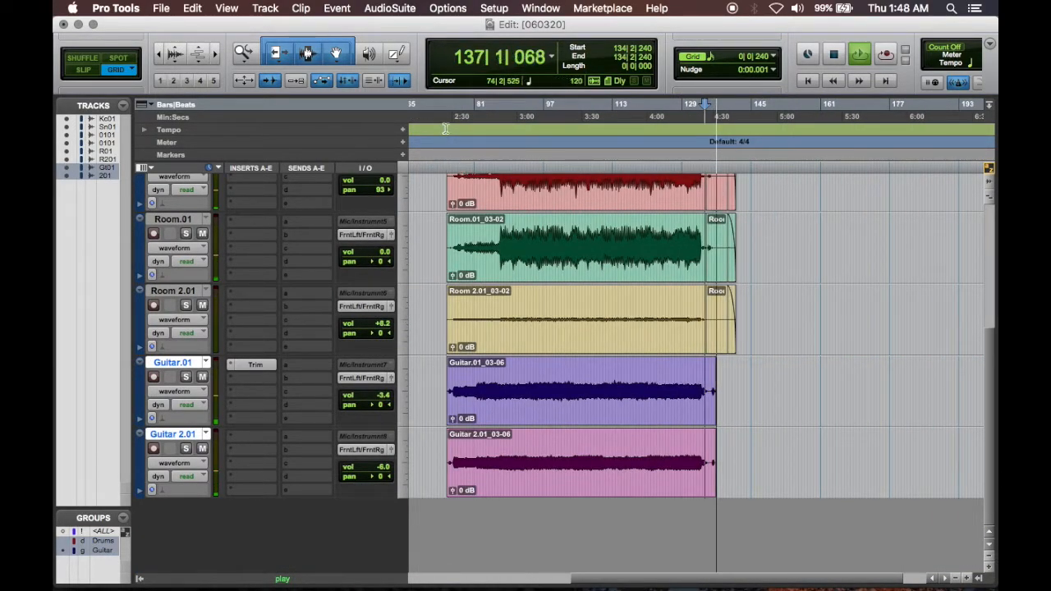
{"action": "left_click", "coordinate": [707, 348]}
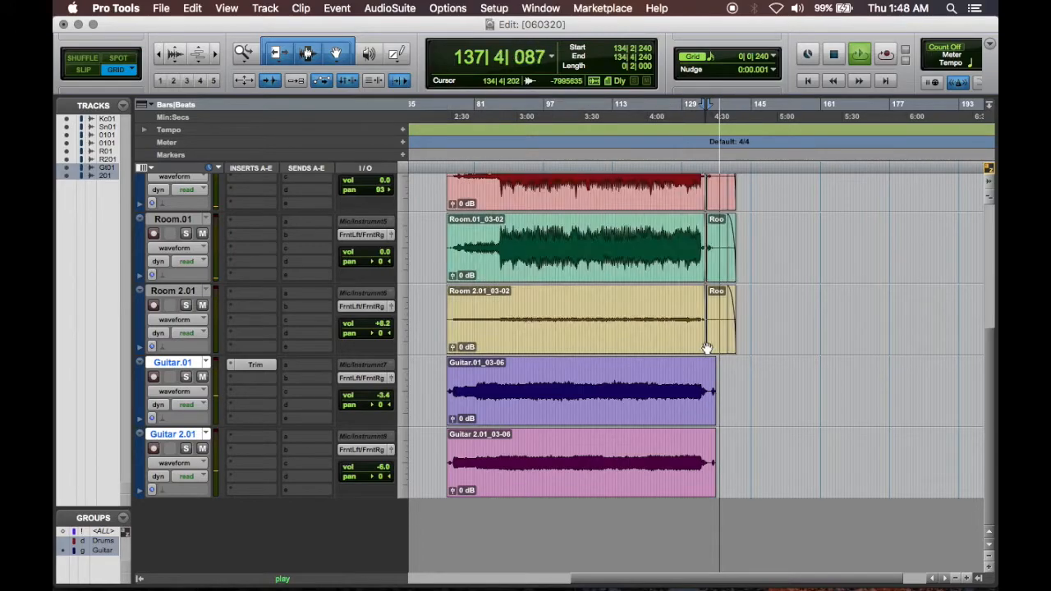
Play from 72|3|720, just before the second section, and examine the edited ending of the drum and guitar tracks.
{"action": "left_click", "coordinate": [438, 107]}
{"action": "key", "text": "t"}
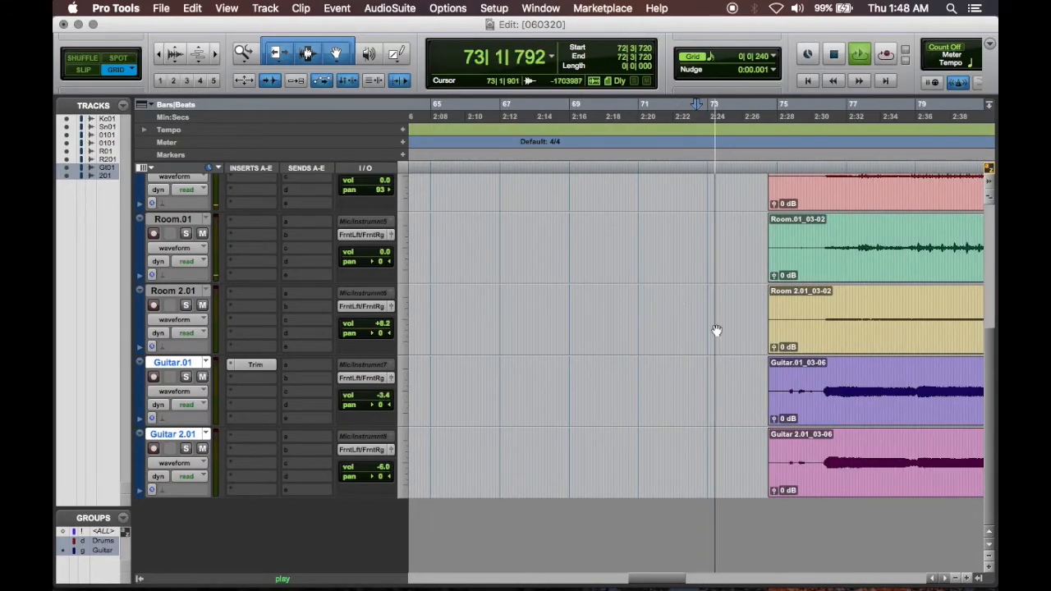
{"action": "scroll", "coordinate": [716, 330], "scroll_direction": "right", "scroll_amount": 20}
{"action": "scroll", "coordinate": [716, 331], "scroll_direction": "left", "scroll_amount": 1}
{"action": "scroll", "coordinate": [716, 330], "scroll_direction": "up", "scroll_amount": 1}
{"action": "scroll", "coordinate": [716, 331], "scroll_direction": "left", "scroll_amount": 3}
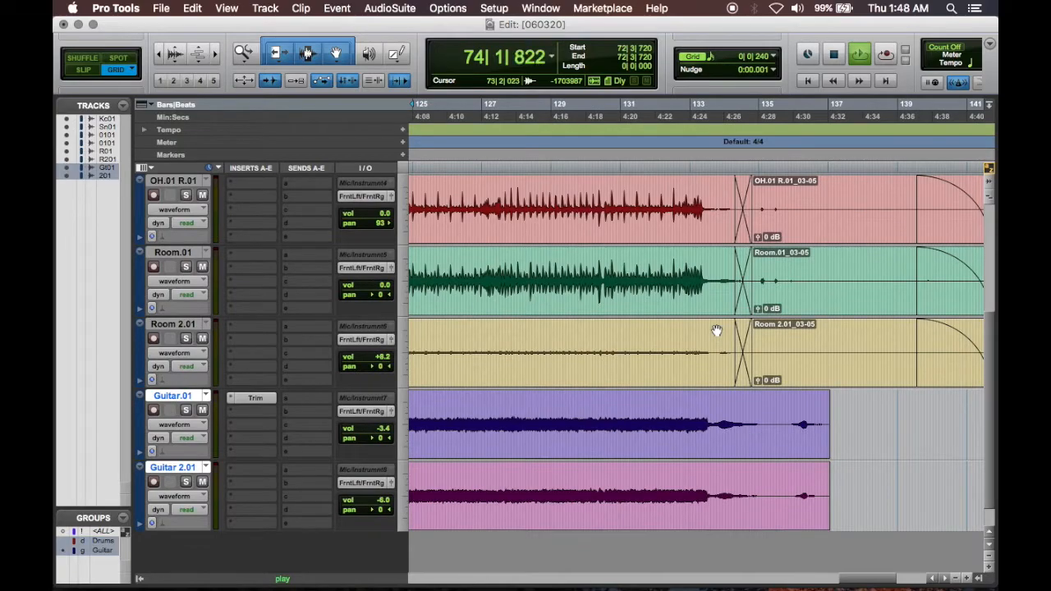
Trim the starts of the guitar clips to about 76|2 and the drum clips to about 78|1, and play from 77|4|000.
{"action": "scroll", "coordinate": [638, 372], "scroll_direction": "left", "scroll_amount": 20}
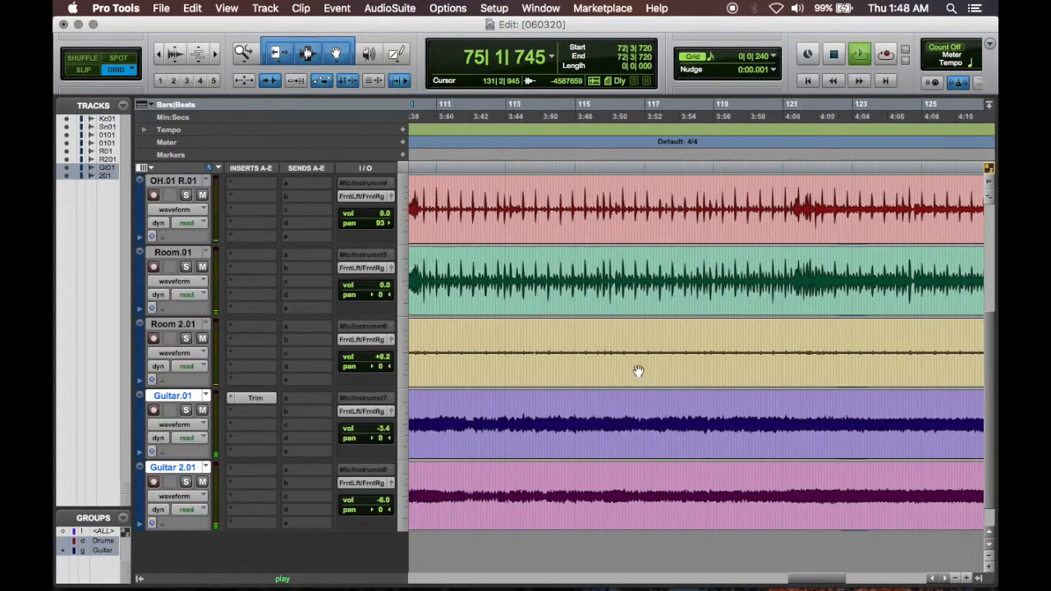
{"action": "scroll", "coordinate": [638, 372], "scroll_direction": "right", "scroll_amount": 2}
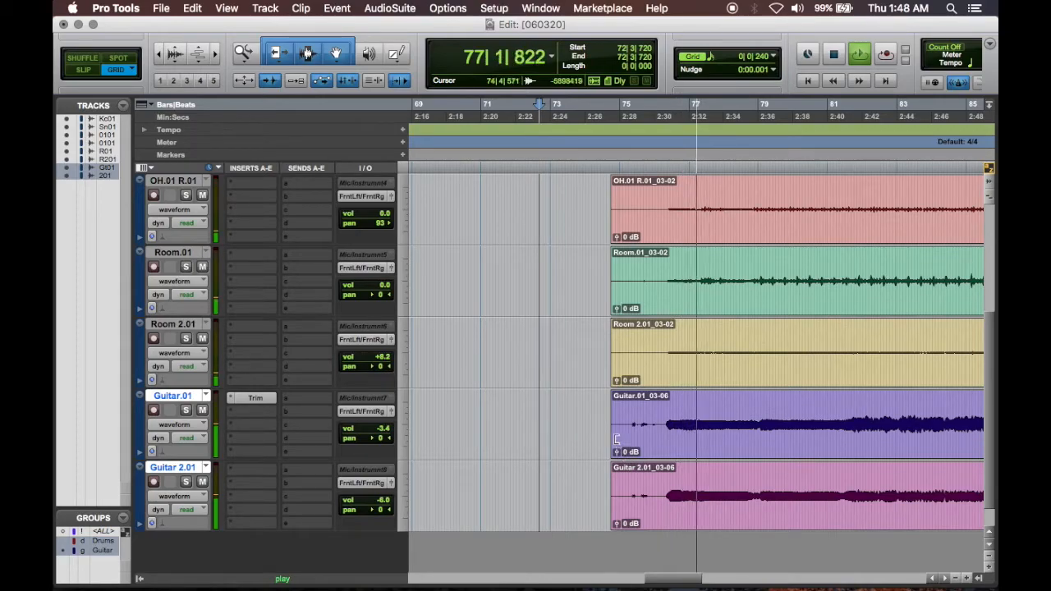
{"action": "left_click_drag", "start_coordinate": [614, 431], "coordinate": [671, 403]}
{"action": "left_click_drag", "start_coordinate": [617, 349], "coordinate": [726, 356]}
{"action": "scroll", "coordinate": [726, 356], "scroll_direction": "up", "scroll_amount": 3}
{"action": "left_click", "coordinate": [716, 103]}
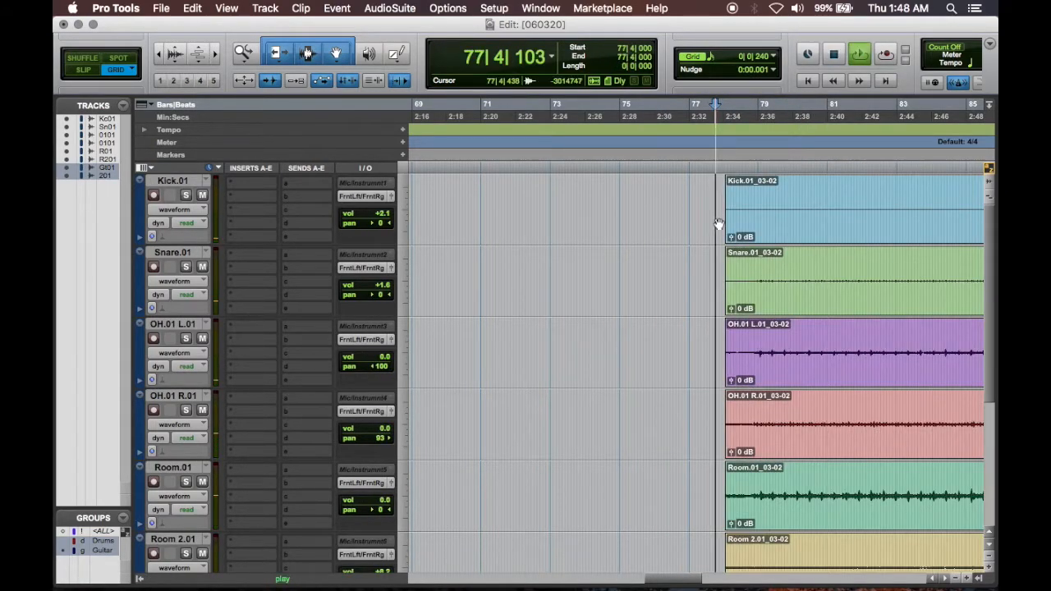
Trim the drum clips' starts to about 78|3|000 and give them a fade-in of 0|1|000.
{"action": "scroll", "coordinate": [718, 223], "scroll_direction": "down", "scroll_amount": 3}
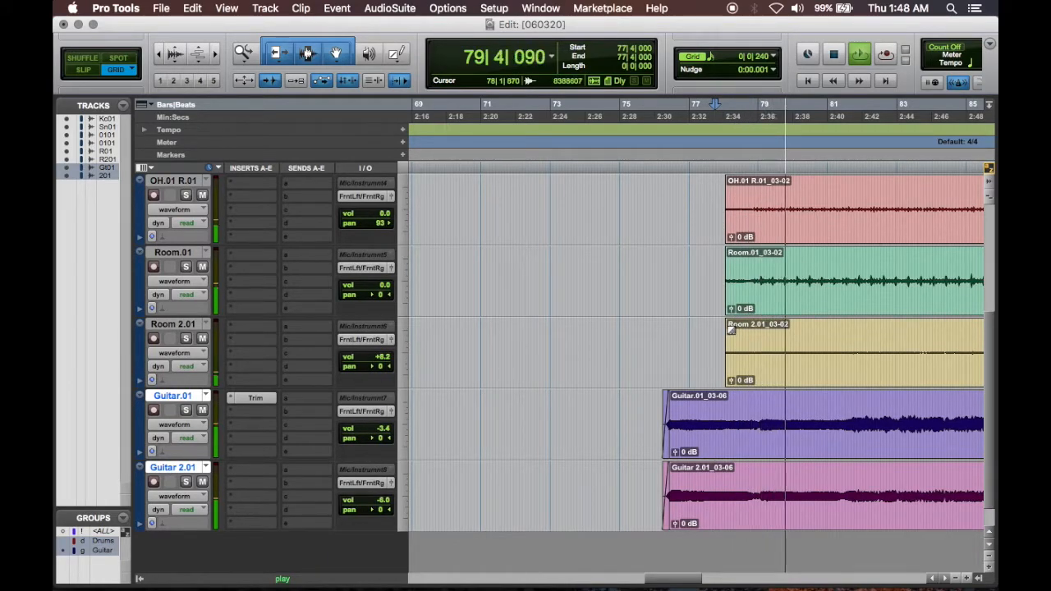
{"action": "left_click", "coordinate": [733, 344]}
{"action": "left_click_drag", "start_coordinate": [733, 344], "coordinate": [749, 330]}
{"action": "left_click", "coordinate": [730, 325]}
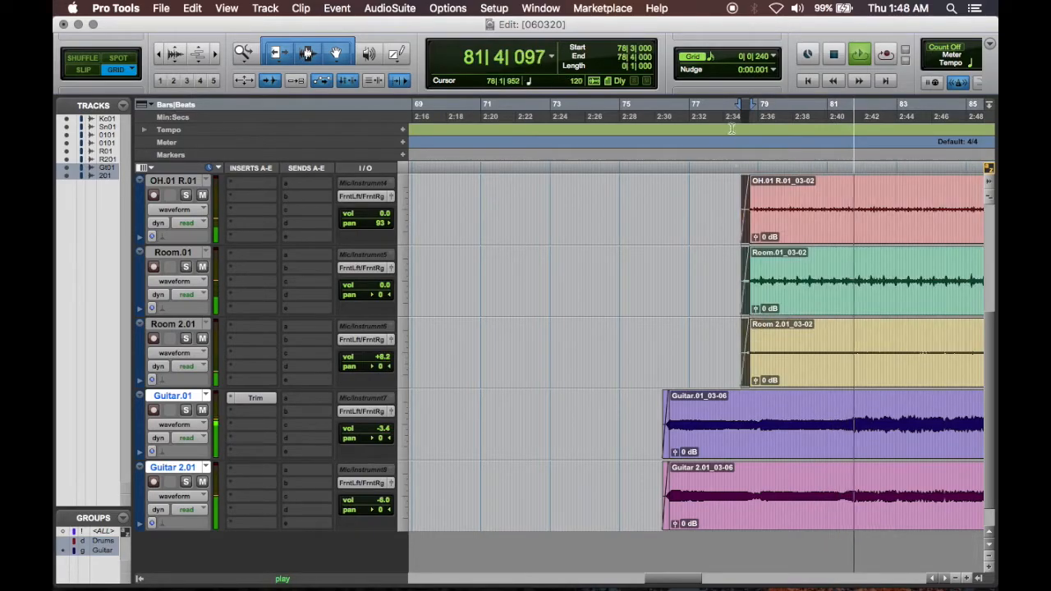
Play from 78|1|720 and examine the trimmed starts and the full length of the drum and guitar clips.
{"action": "key", "text": "space"}
{"action": "key", "text": "space"}
{"action": "scroll", "coordinate": [694, 272], "scroll_direction": "right", "scroll_amount": 3}
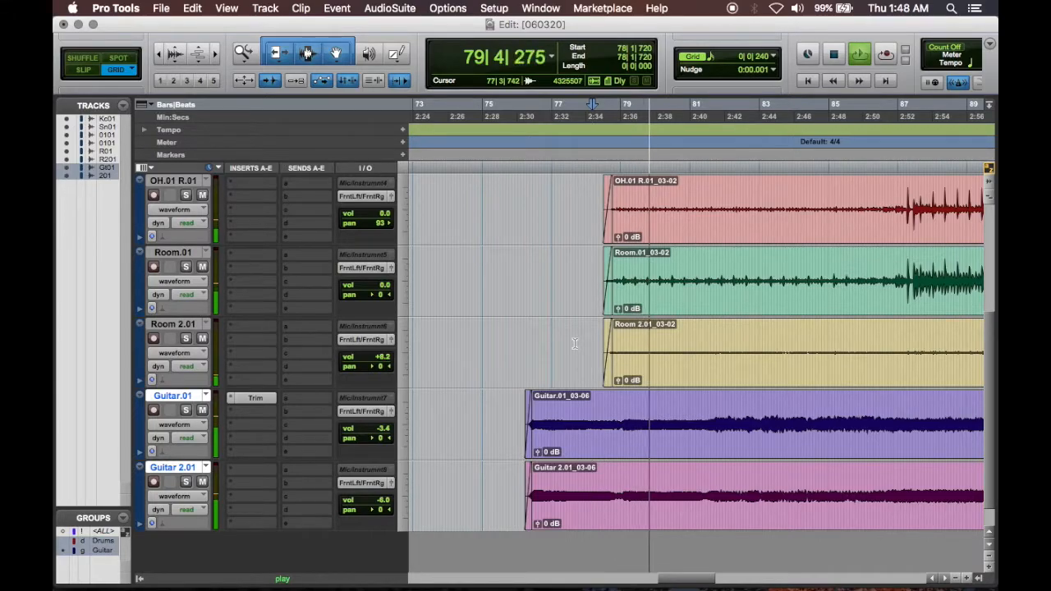
{"action": "scroll", "coordinate": [575, 344], "scroll_direction": "right", "scroll_amount": 4}
{"action": "scroll", "coordinate": [575, 344], "scroll_direction": "left", "scroll_amount": 2}
{"action": "scroll", "coordinate": [576, 344], "scroll_direction": "down", "scroll_amount": 1}
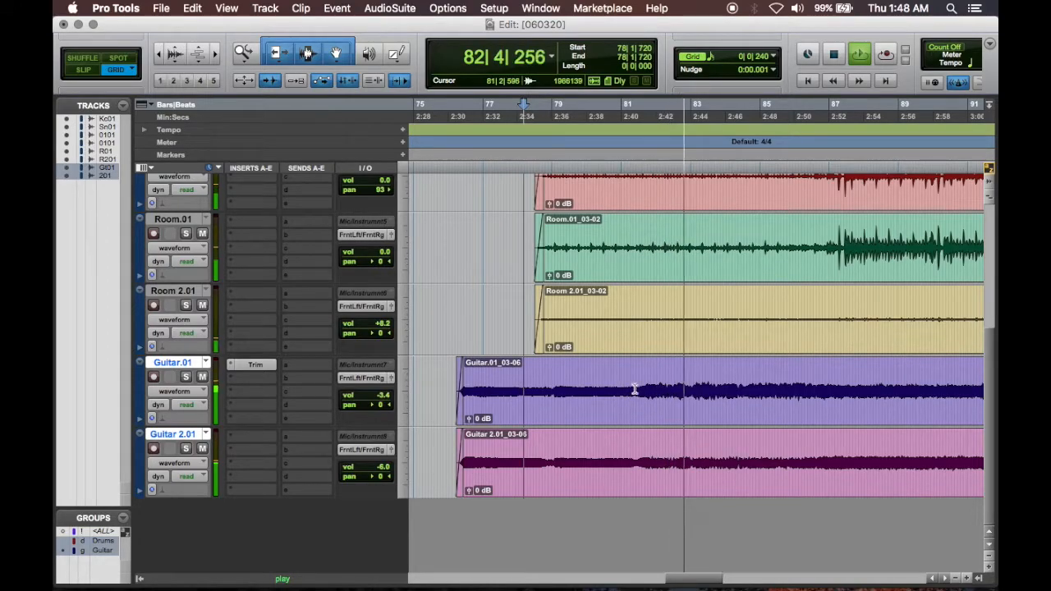
{"action": "key", "text": "super+bracketleft"}
{"action": "key", "text": "super+bracketleft"}
{"action": "key", "text": "super+bracketleft"}
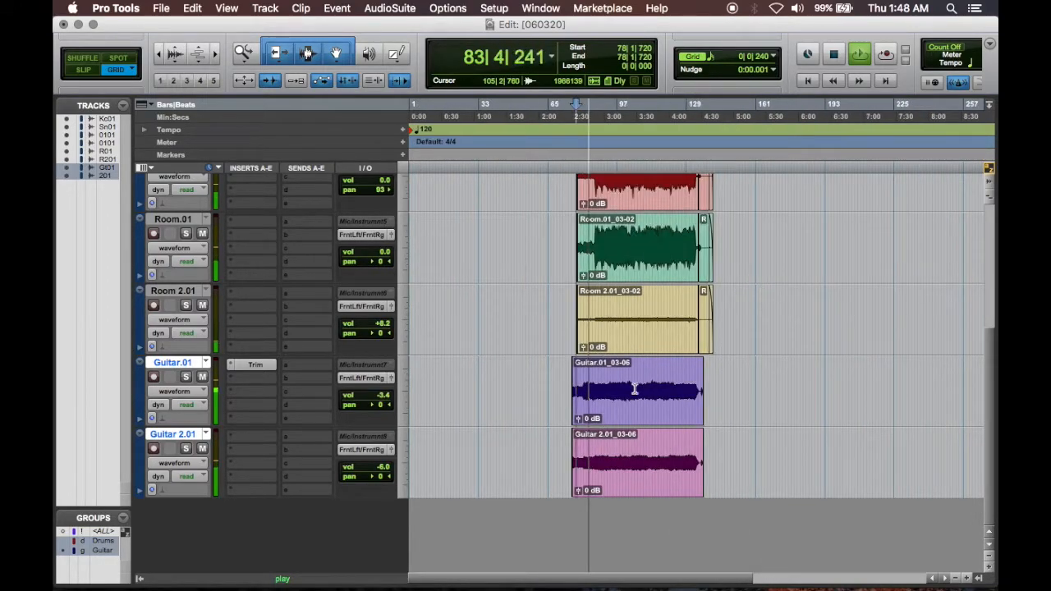
{"action": "scroll", "coordinate": [450, 342], "scroll_direction": "up", "scroll_amount": 2}
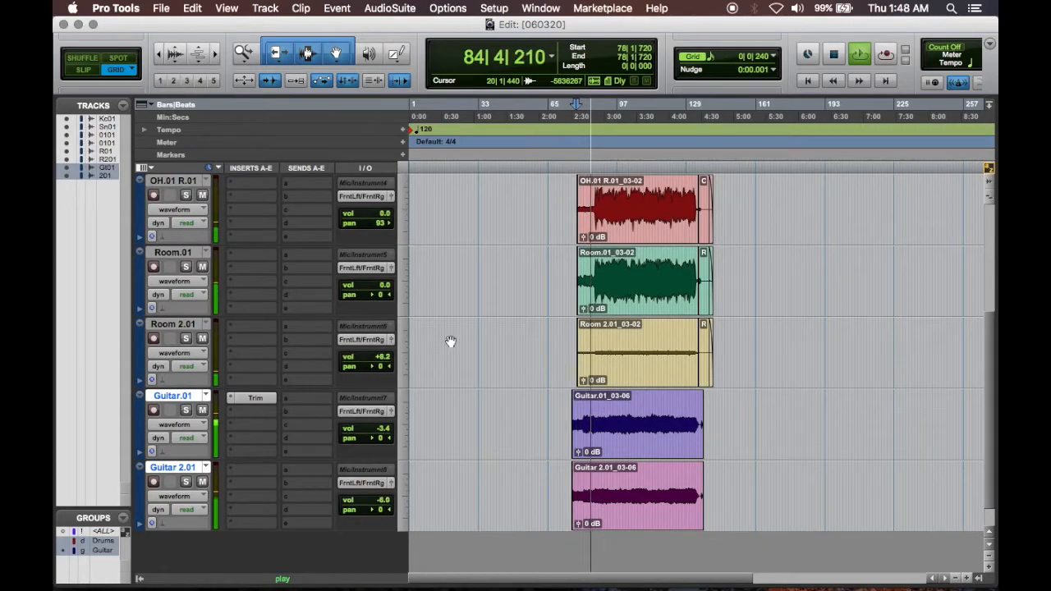
{"action": "scroll", "coordinate": [450, 342], "scroll_direction": "up", "scroll_amount": 5}
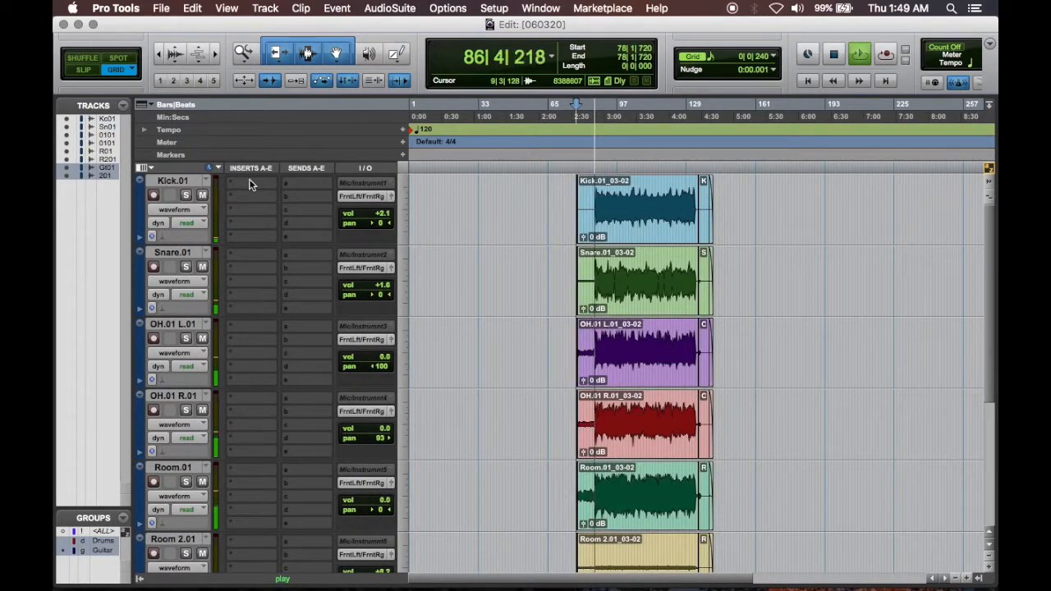
Switch to the mixer, show its track and group lists, and deactivate the Drums and Guitar 1 groups.
{"action": "key", "text": "super+equal"}
{"action": "scroll", "coordinate": [338, 277], "scroll_direction": "down", "scroll_amount": 3}
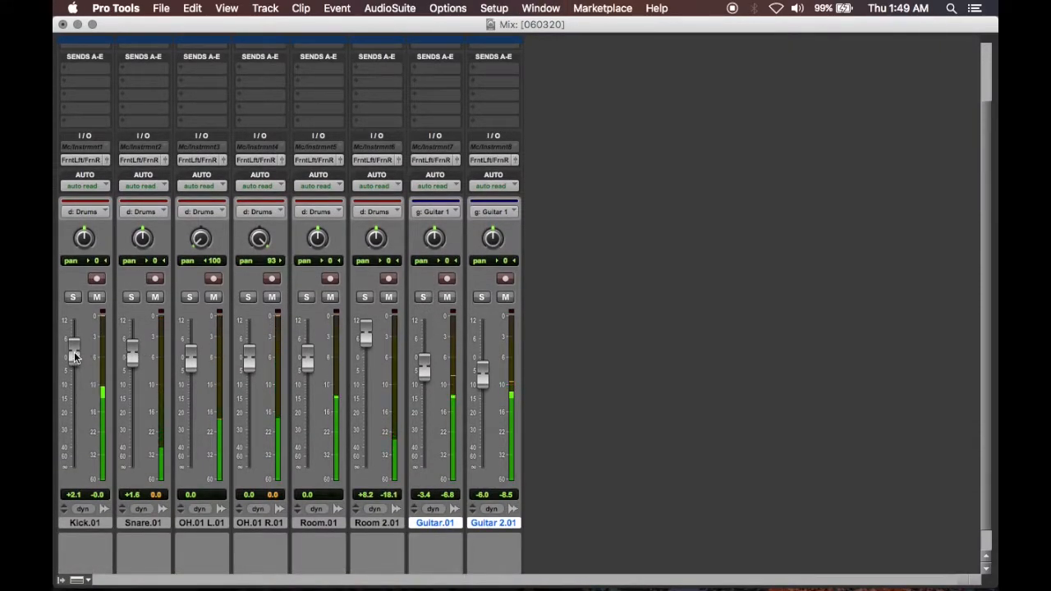
{"action": "left_click", "coordinate": [61, 579]}
{"action": "left_click", "coordinate": [100, 302]}
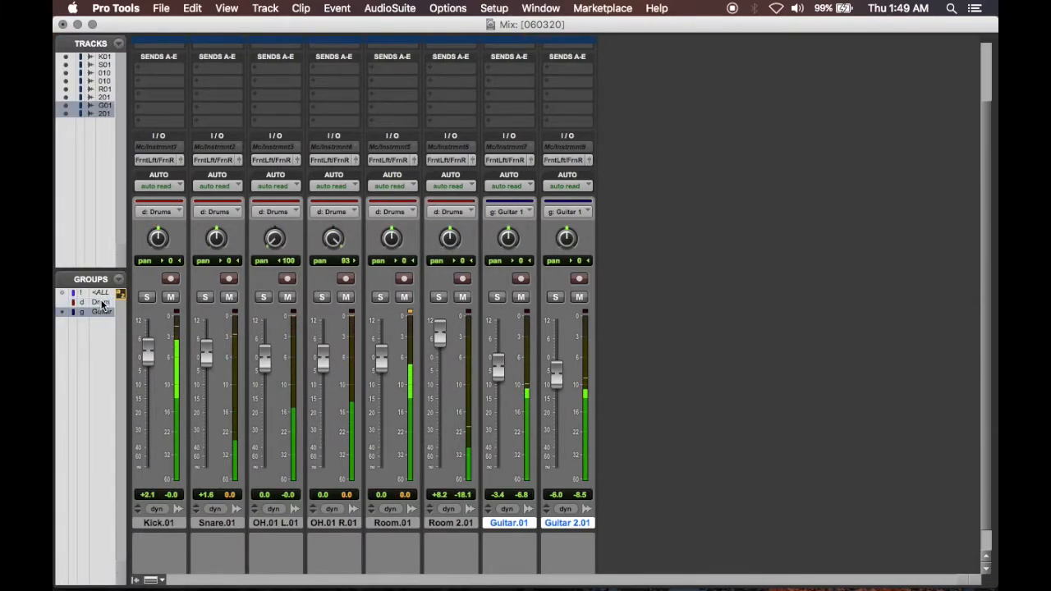
{"action": "left_click", "coordinate": [102, 312]}
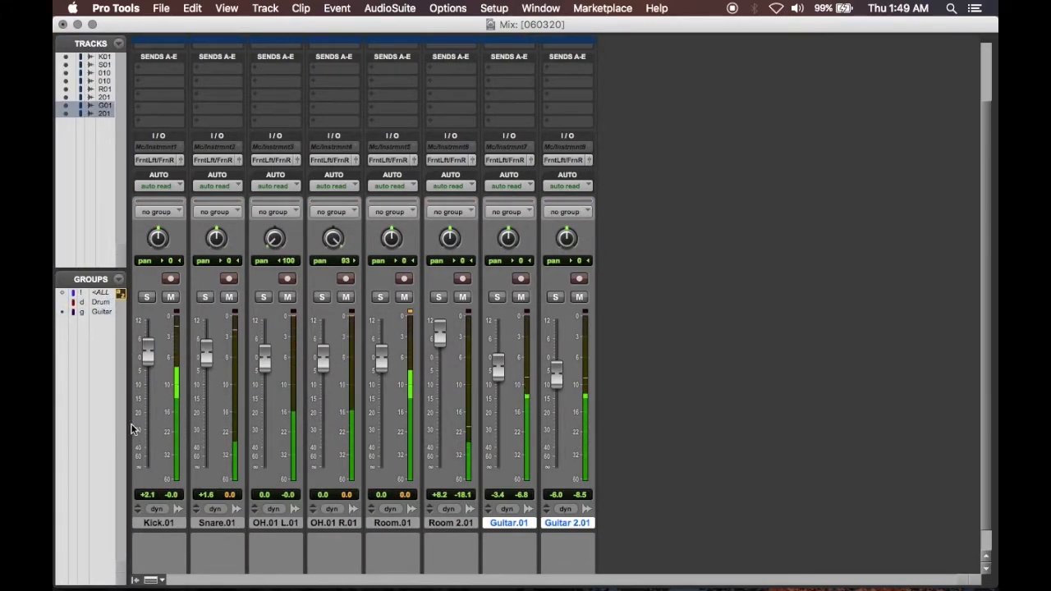
Set the volume of Kick.01 to +2.6, Snare.01 to +0.7, OH.01 L.01 to -1.1 and Room.01 to -7.5 dB.
{"action": "left_click_drag", "start_coordinate": [147, 352], "coordinate": [146, 348]}
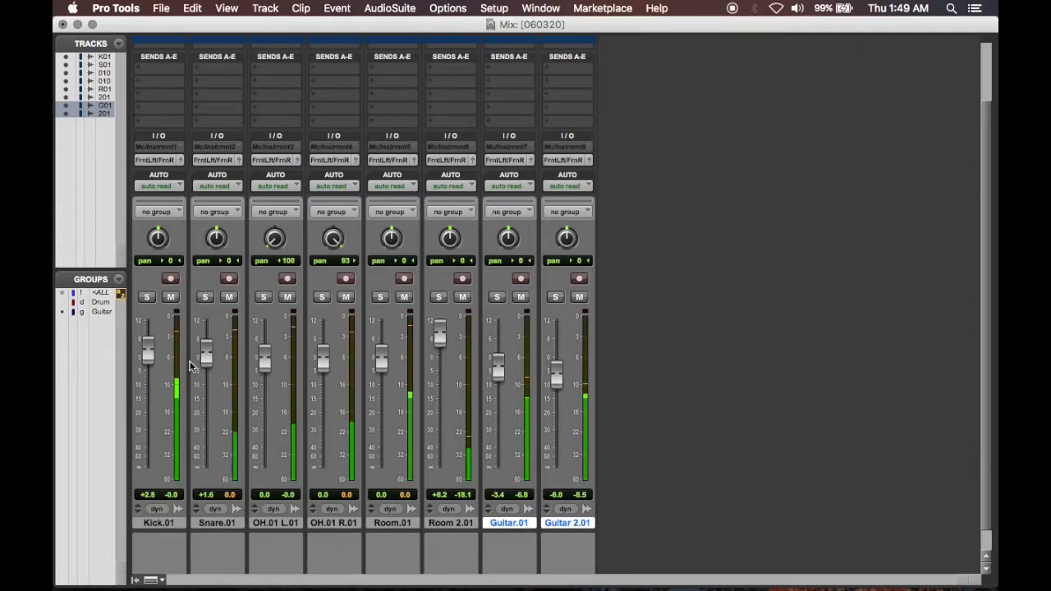
{"action": "mouse_move", "coordinate": [266, 362]}
{"action": "left_mouse_down"}
{"action": "mouse_move", "coordinate": [267, 348]}
{"action": "mouse_move", "coordinate": [267, 367]}
{"action": "left_mouse_up"}
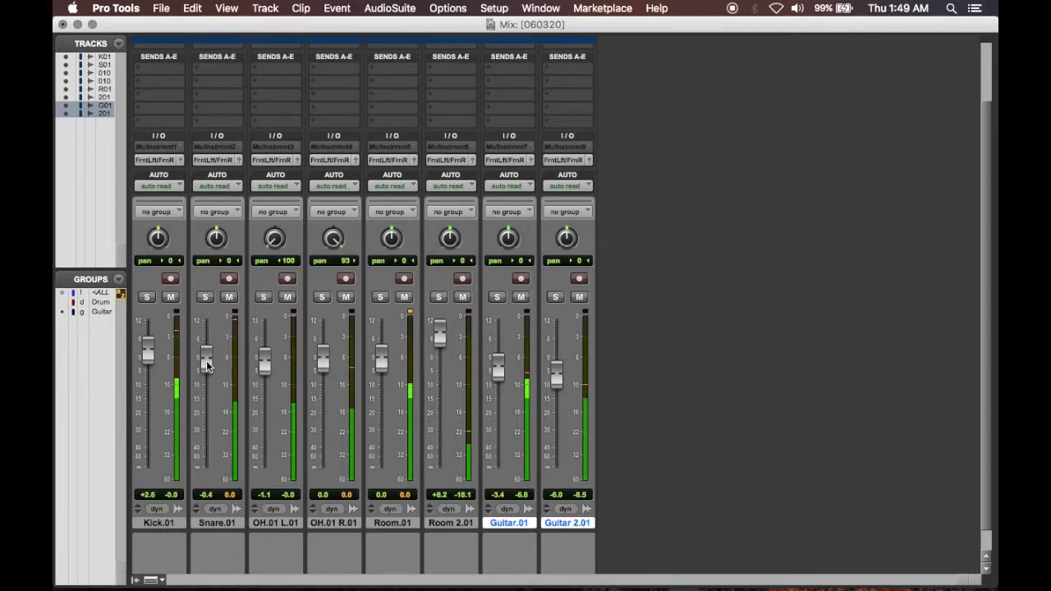
{"action": "left_click_drag", "start_coordinate": [381, 358], "coordinate": [381, 379]}
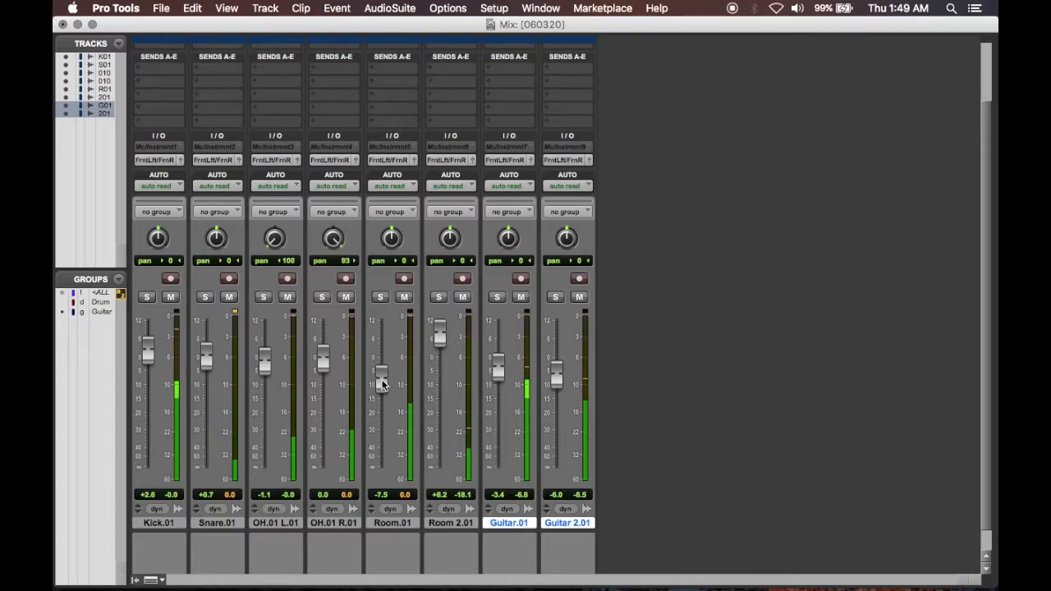
Try different levels for Room 2.01, soloing it briefly to listen, and set its volume to +3.8 dB.
{"action": "left_click_drag", "start_coordinate": [437, 338], "coordinate": [439, 320]}
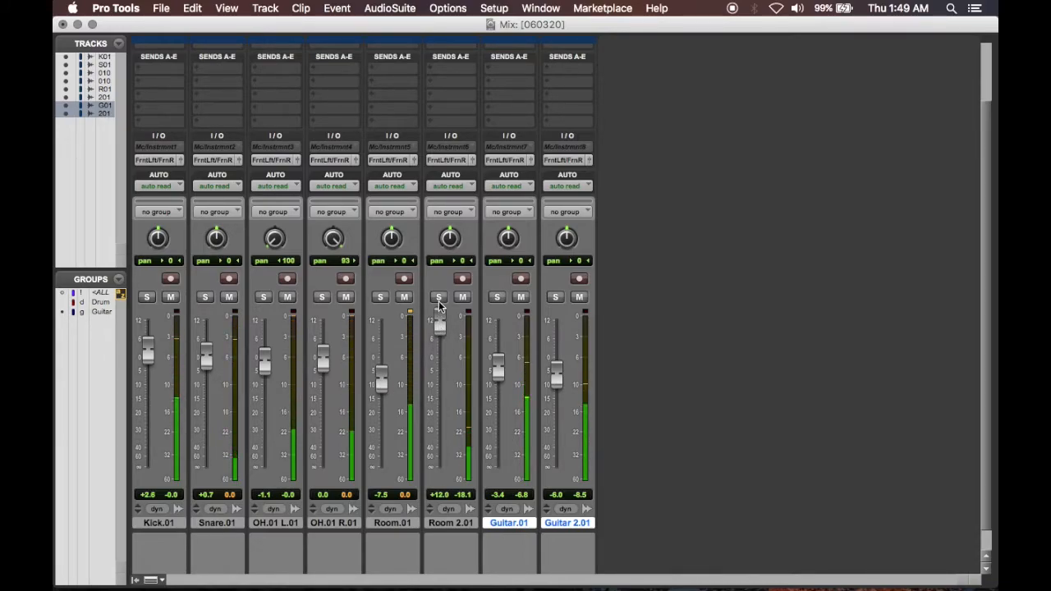
{"action": "left_click", "coordinate": [439, 297]}
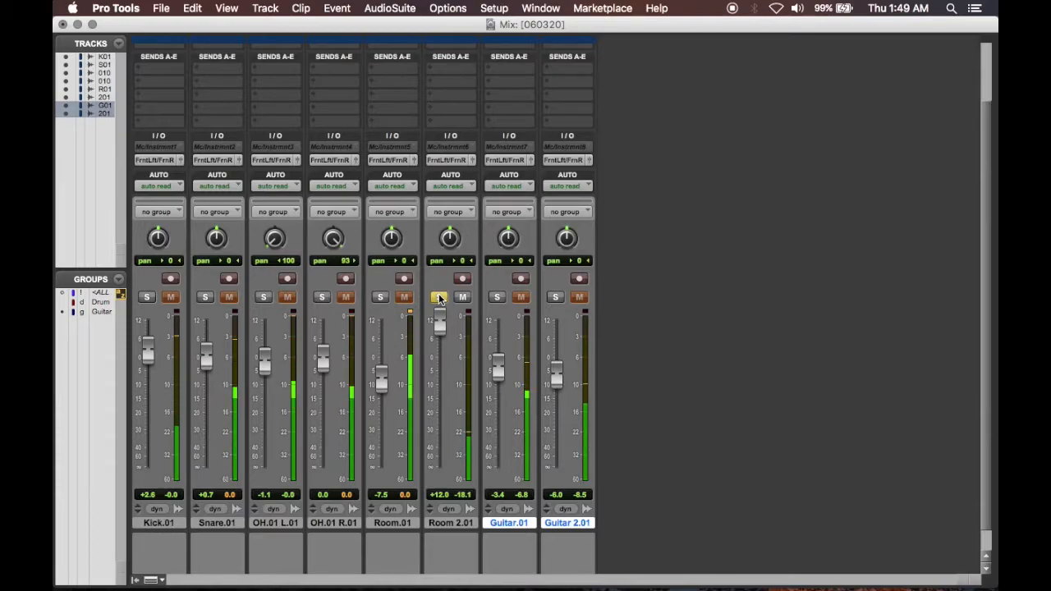
{"action": "left_click", "coordinate": [438, 297]}
{"action": "left_click_drag", "start_coordinate": [438, 321], "coordinate": [440, 367]}
{"action": "left_click", "coordinate": [439, 298]}
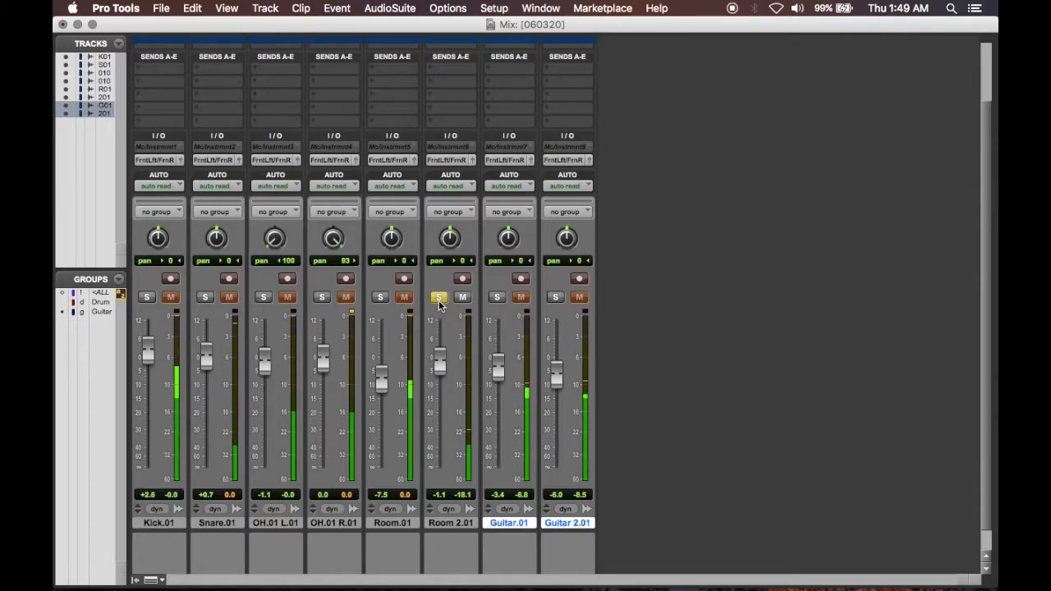
{"action": "left_click", "coordinate": [439, 300]}
{"action": "left_click_drag", "start_coordinate": [440, 374], "coordinate": [441, 343]}
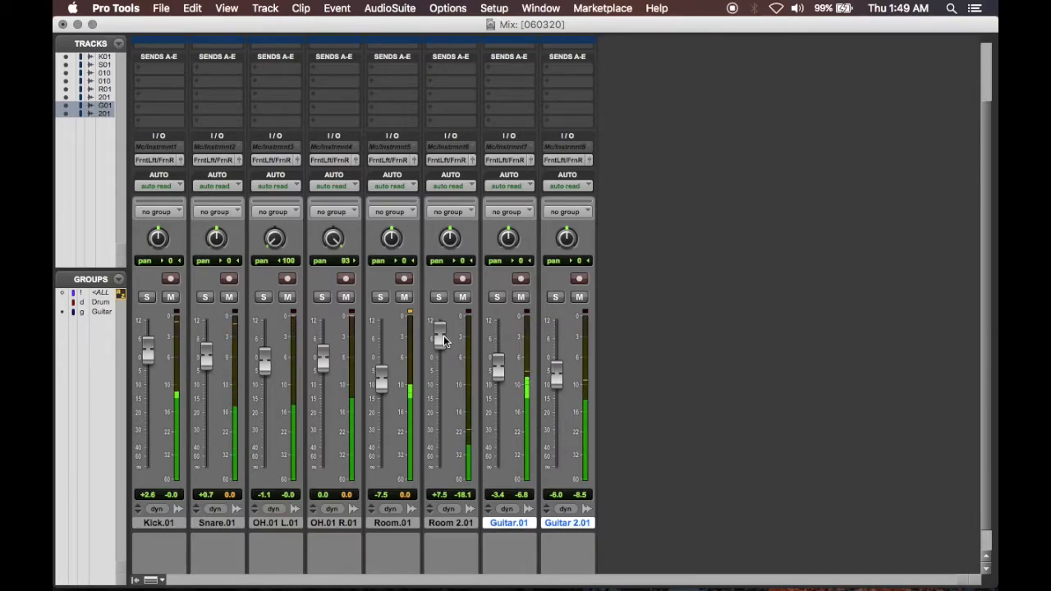
{"action": "left_click_drag", "start_coordinate": [444, 348], "coordinate": [444, 351]}
Check Guitar.01 in solo, then balance the guitars with Guitar.01 at -5.4 dB and Guitar 2.01 at -3.3 dB.
{"action": "left_click", "coordinate": [498, 298]}
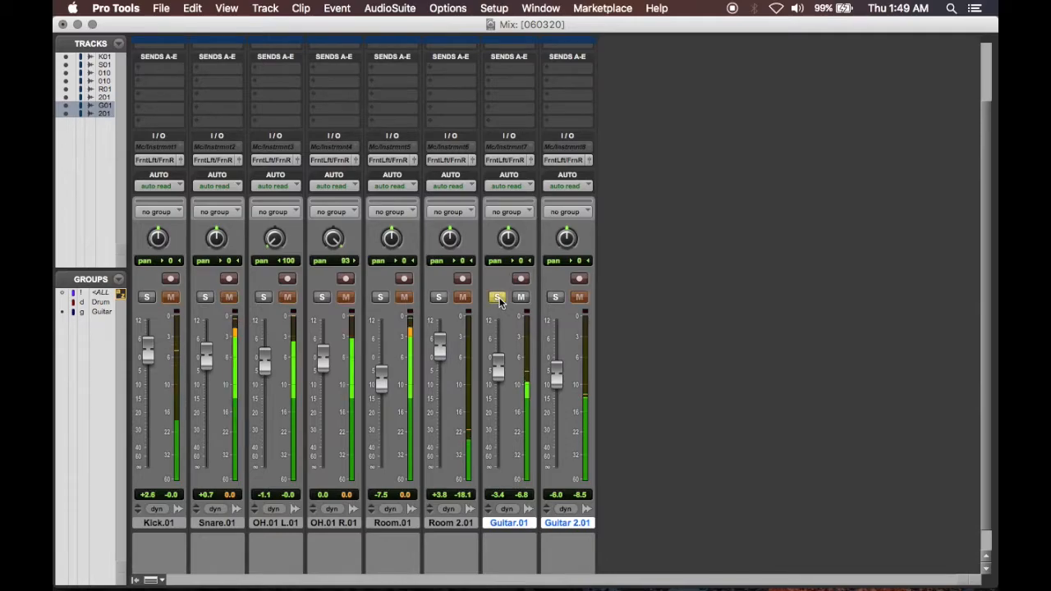
{"action": "left_click", "coordinate": [498, 298]}
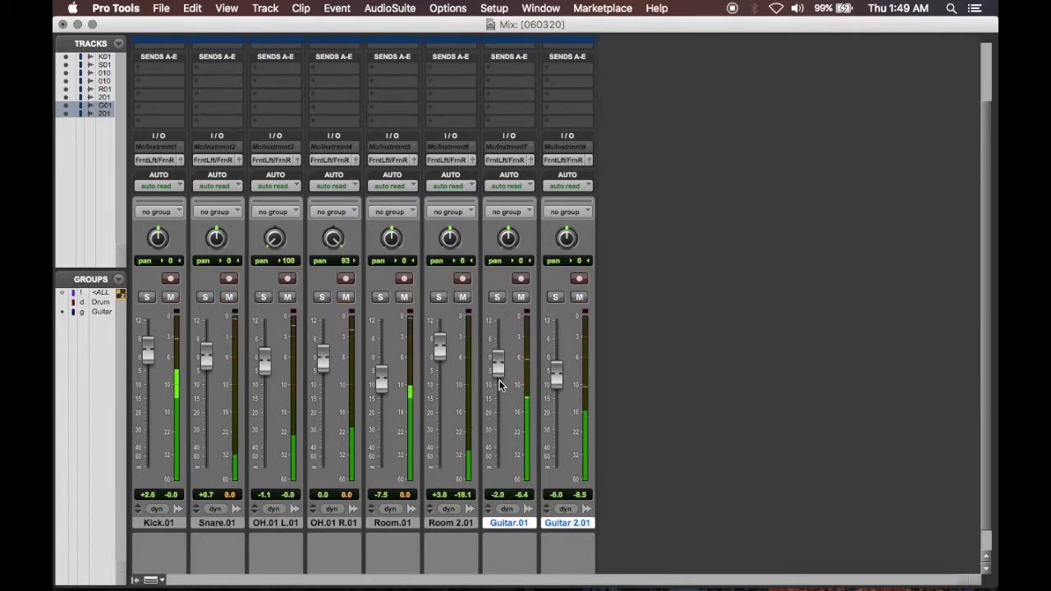
{"action": "left_click_drag", "start_coordinate": [501, 374], "coordinate": [564, 378]}
{"action": "left_click_drag", "start_coordinate": [497, 361], "coordinate": [499, 398]}
{"action": "left_click_drag", "start_coordinate": [557, 383], "coordinate": [505, 374]}
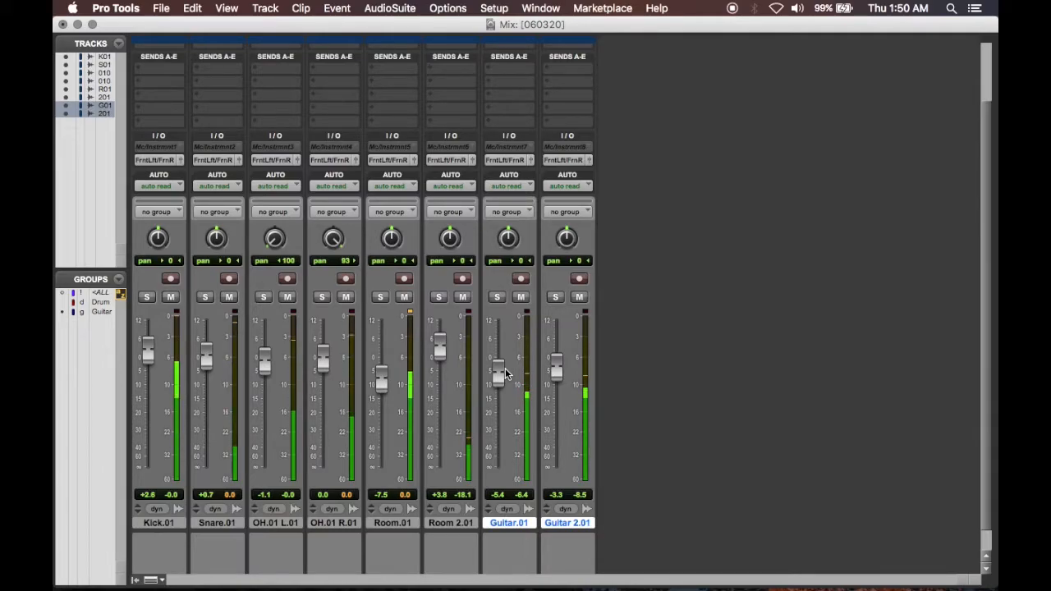
Insert the EQ3 7-Band mono plug-in on Kick.01 in the edit view and move it to the Snare.01 track.
{"action": "key", "text": "super+equal"}
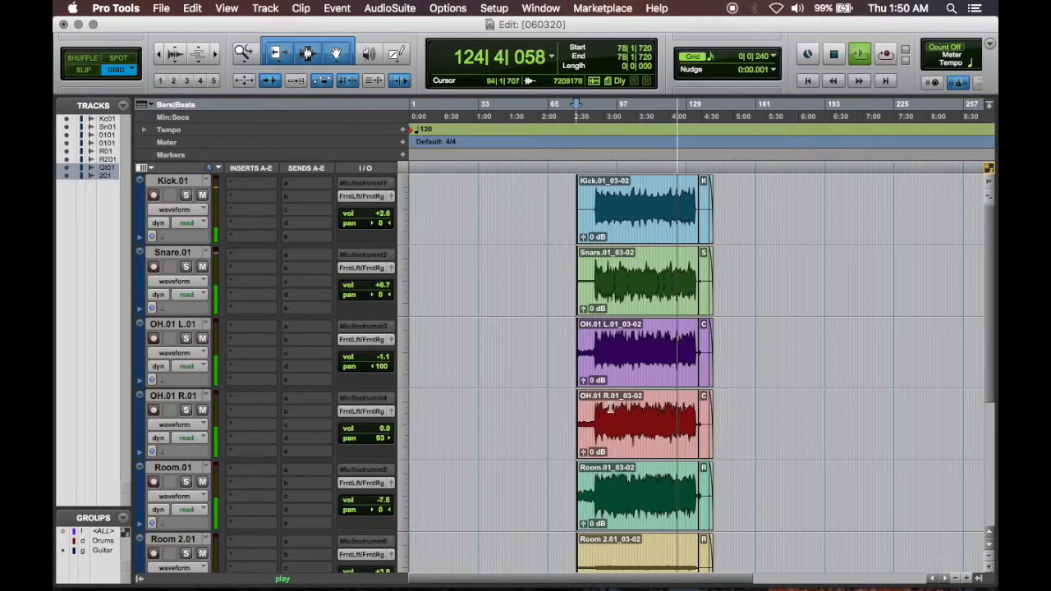
{"action": "left_click", "coordinate": [250, 184]}
{"action": "mouse_move", "coordinate": [325, 213]}
{"action": "mouse_move", "coordinate": [391, 215]}
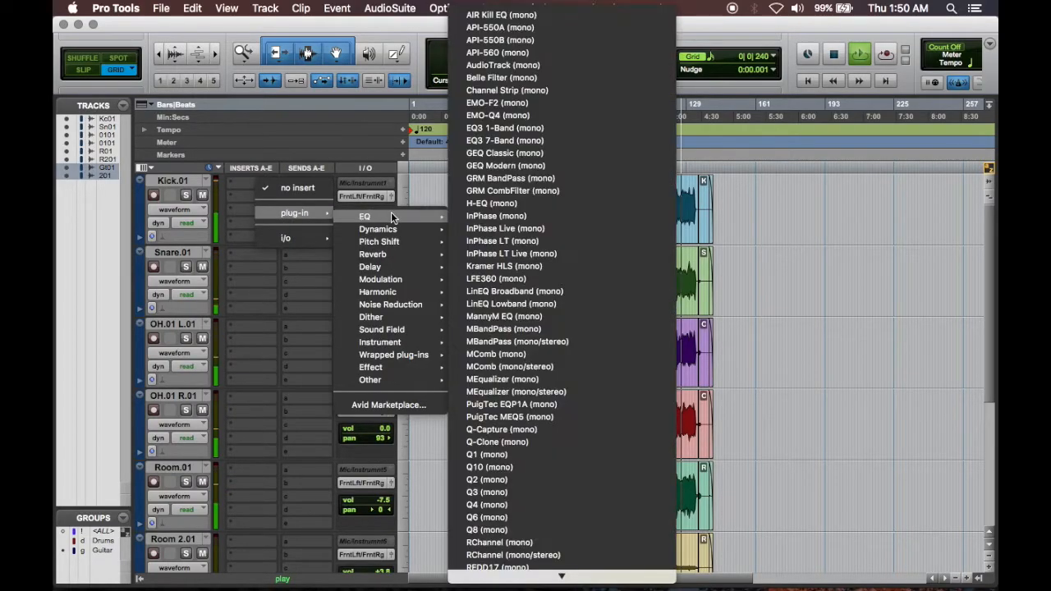
{"action": "left_click", "coordinate": [505, 142]}
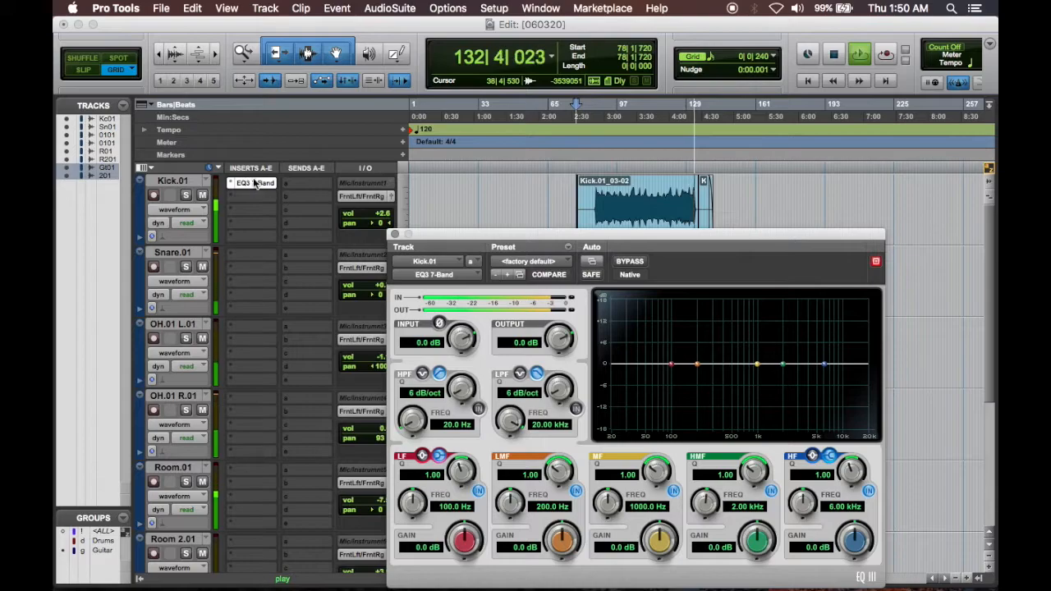
{"action": "left_click_drag", "start_coordinate": [254, 245], "coordinate": [255, 256]}
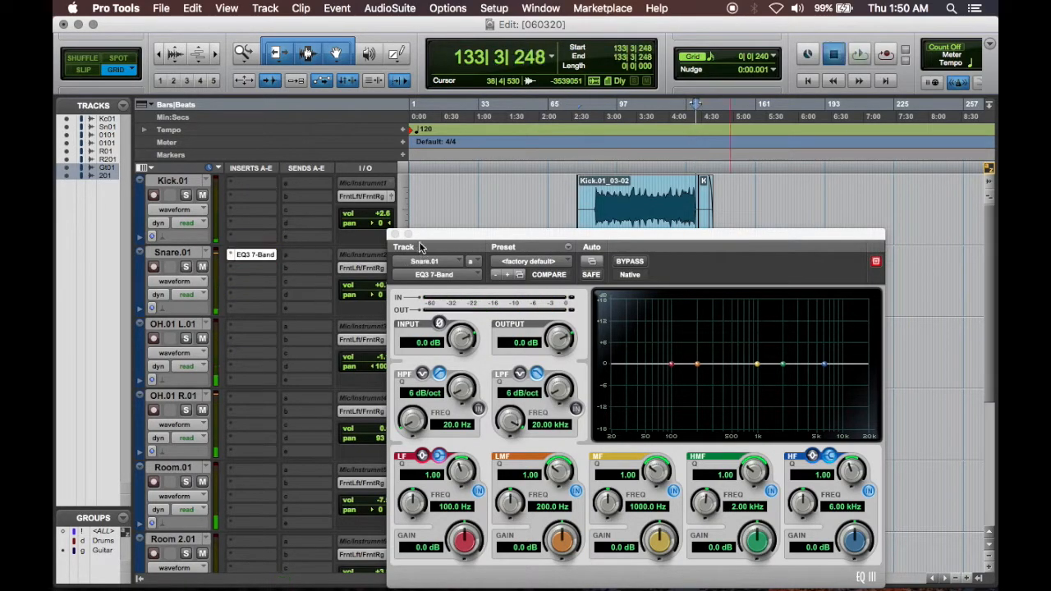
{"action": "left_click", "coordinate": [395, 235]}
Move the drum clips to the start of the session and play from 1|1|000.
{"action": "scroll", "coordinate": [779, 301], "scroll_direction": "down", "scroll_amount": 5}
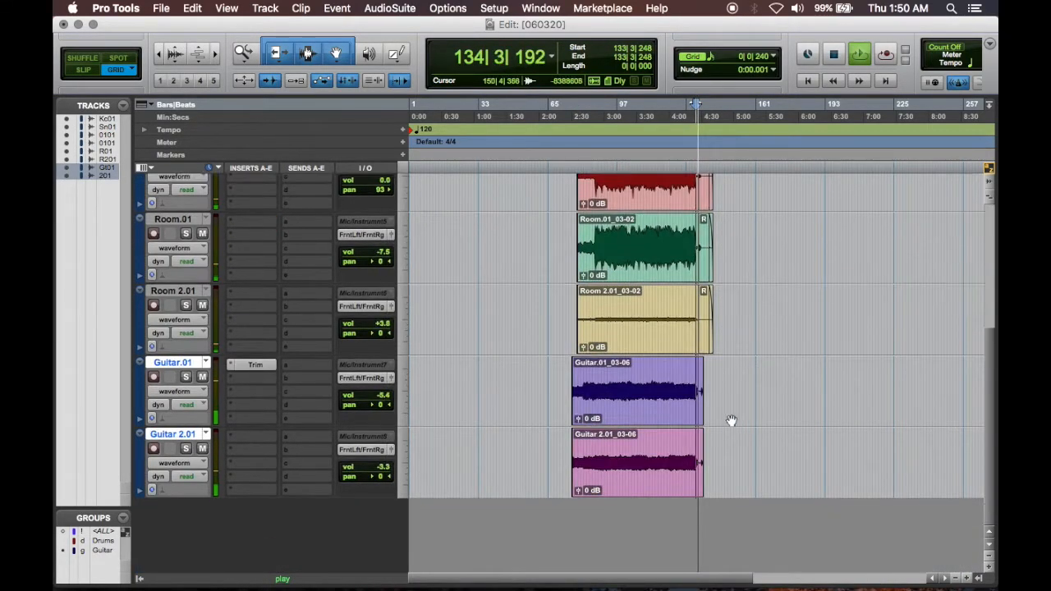
{"action": "left_click_drag", "start_coordinate": [723, 451], "coordinate": [576, 163]}
{"action": "left_click_drag", "start_coordinate": [631, 230], "coordinate": [466, 230]}
{"action": "key", "text": "Return"}
{"action": "key", "text": "space"}
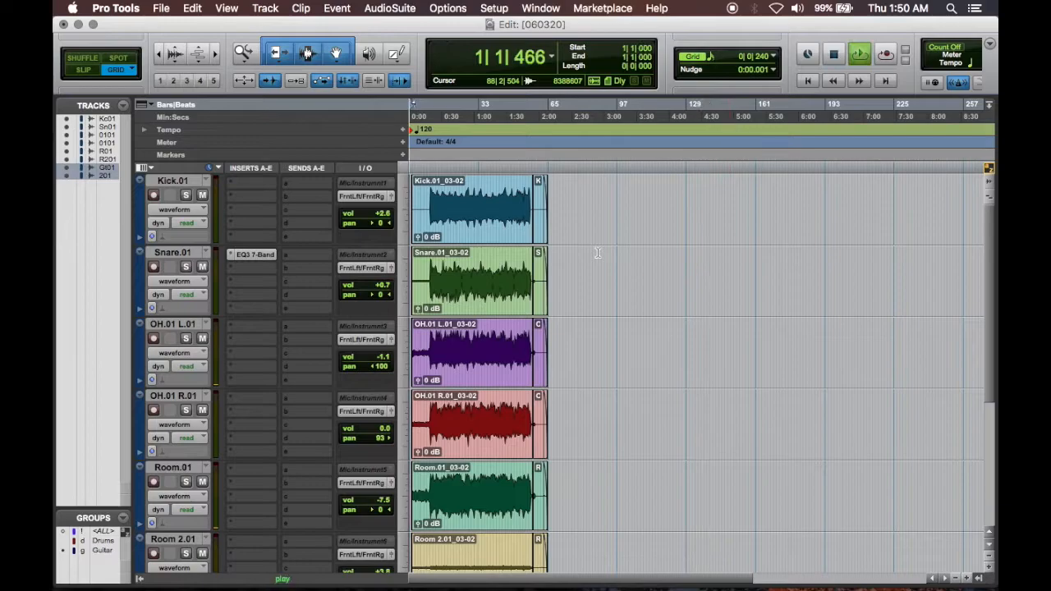
{"action": "left_click_drag", "start_coordinate": [403, 186], "coordinate": [393, 182]}
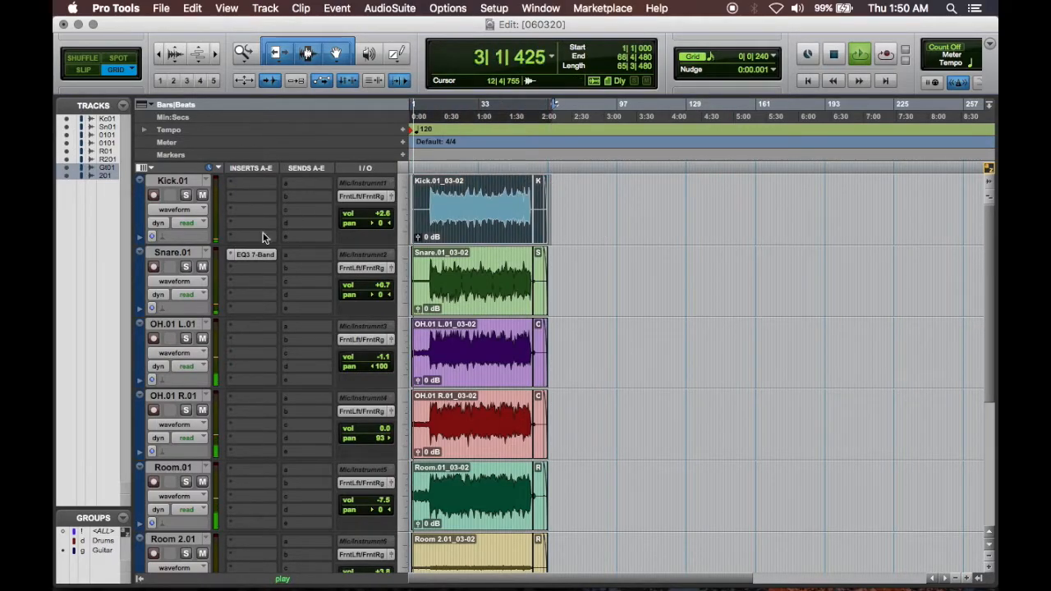
Enable the high-pass filter at 67.3 Hz in the Snare.01 EQ.
{"action": "left_click", "coordinate": [256, 255]}
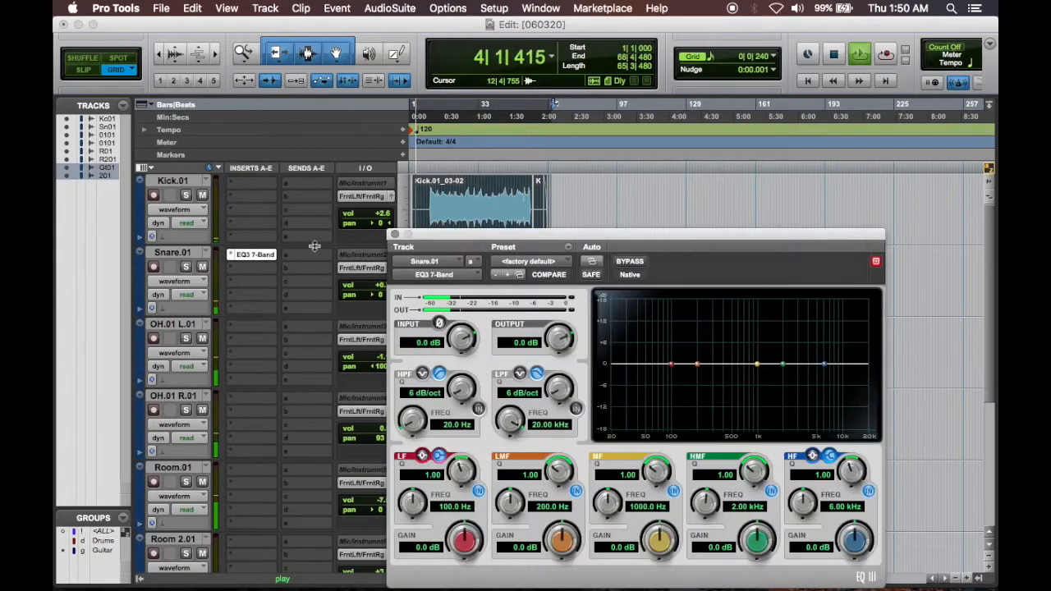
{"action": "left_click_drag", "start_coordinate": [414, 422], "coordinate": [420, 394]}
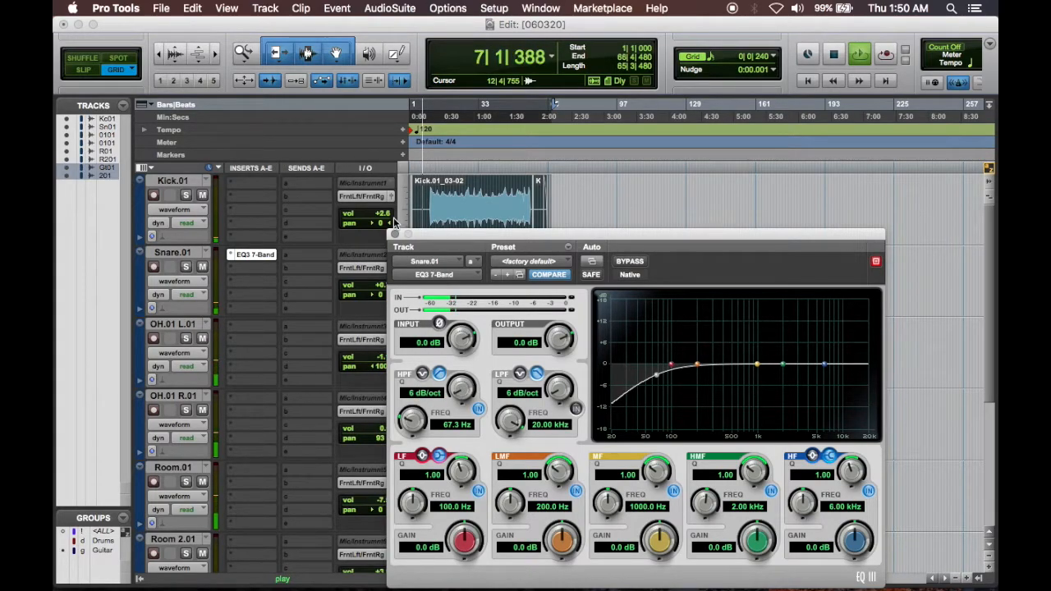
{"action": "left_click", "coordinate": [397, 235]}
Select both guitar clips and move them together to the start of the session.
{"action": "scroll", "coordinate": [722, 232], "scroll_direction": "down", "scroll_amount": 5}
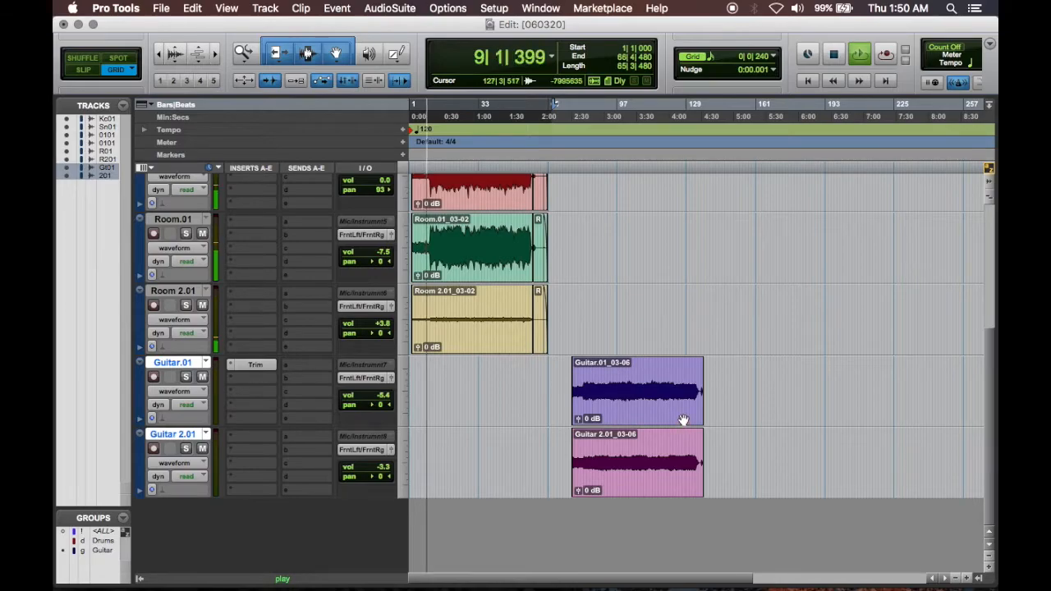
{"action": "left_click", "coordinate": [683, 401]}
{"action": "left_click", "coordinate": [681, 489]}
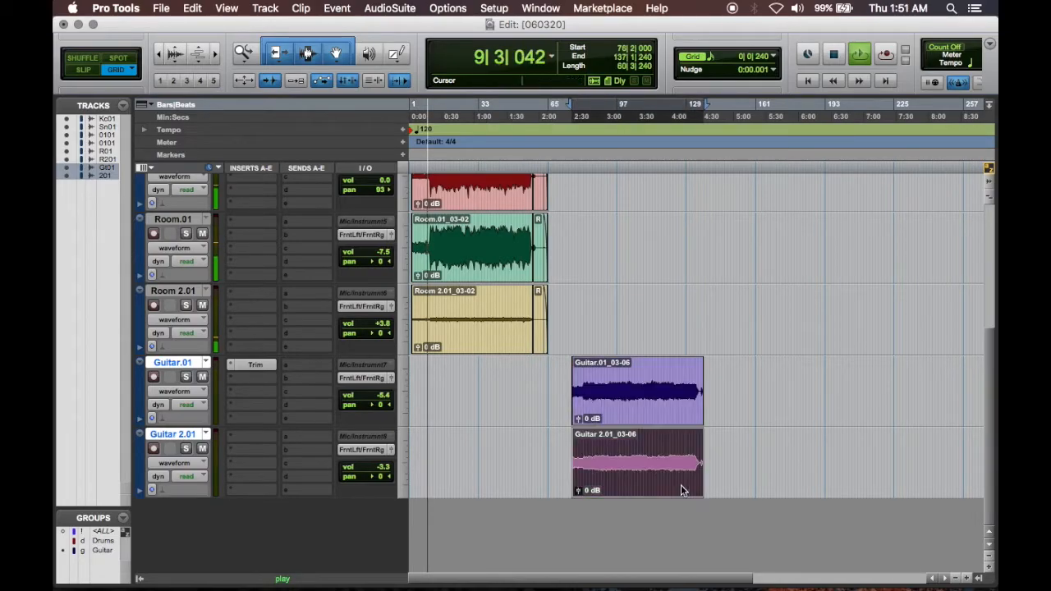
{"action": "left_click", "coordinate": [663, 417], "text": "shift"}
{"action": "left_click_drag", "start_coordinate": [664, 417], "coordinate": [404, 411]}
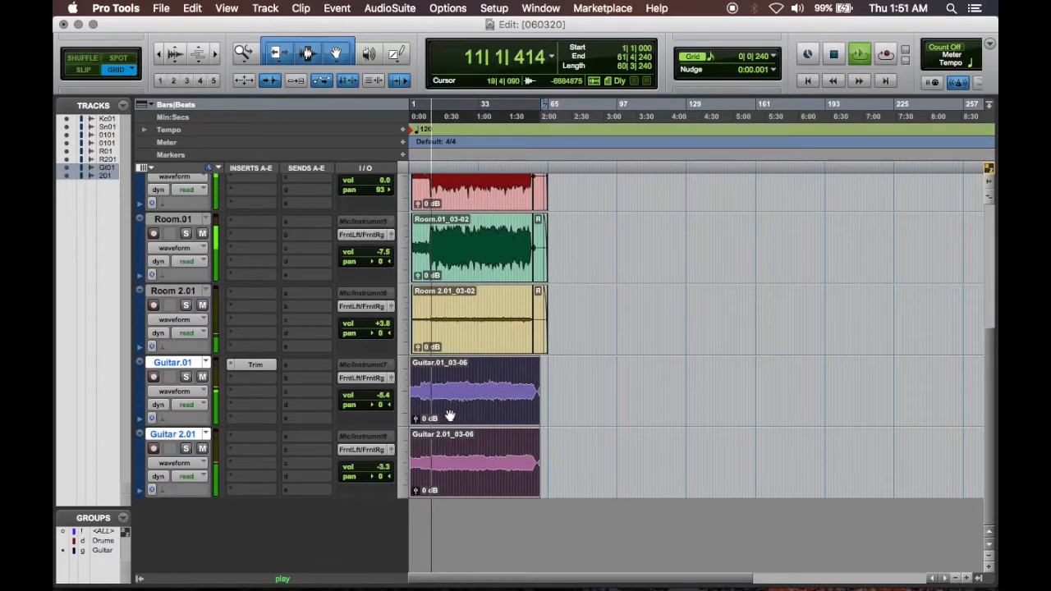
Undo the separate clip moves, then move all drum and guitar clips together toward the start of the session.
{"action": "key", "text": "super+z"}
{"action": "key", "text": "super+z"}
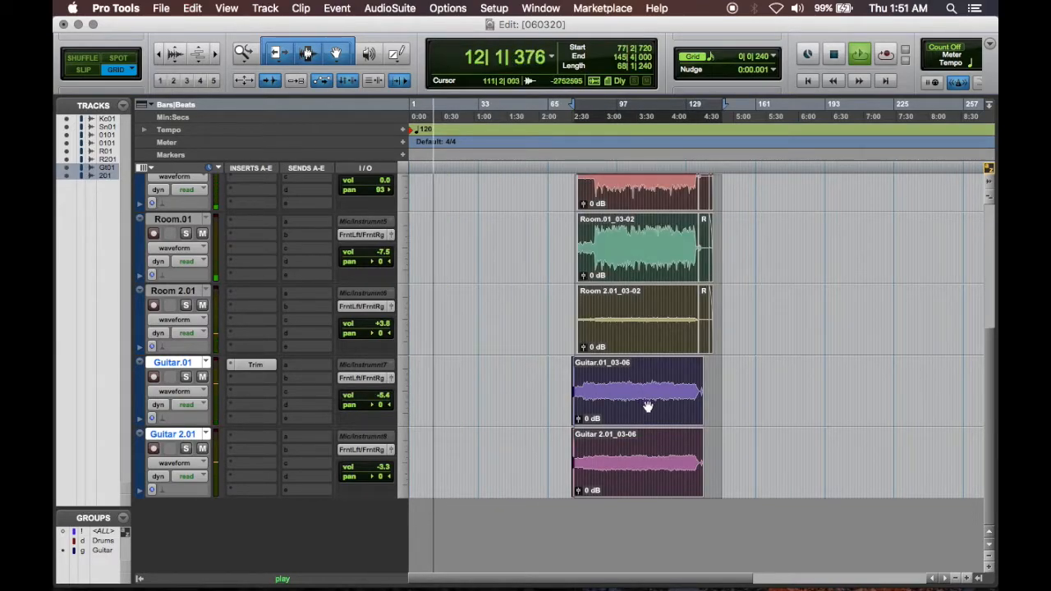
{"action": "left_click_drag", "start_coordinate": [652, 408], "coordinate": [641, 408]}
{"action": "key", "text": "super+z"}
{"action": "left_click_drag", "start_coordinate": [728, 456], "coordinate": [566, 115]}
{"action": "left_click_drag", "start_coordinate": [629, 237], "coordinate": [457, 224]}
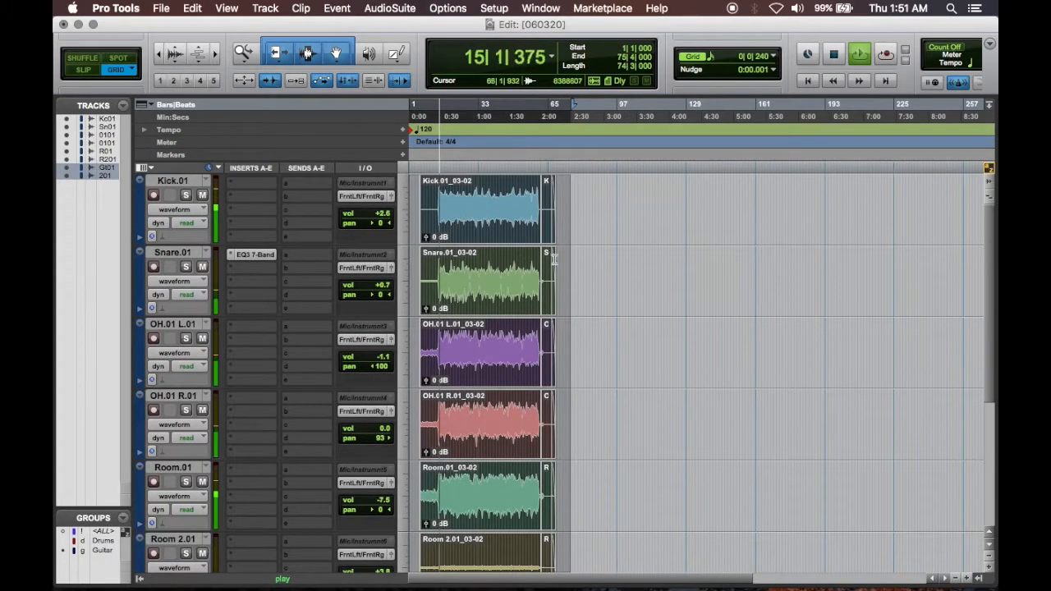
Play the guitar clips from 13|3|000, just before the drums come in fully.
{"action": "scroll", "coordinate": [555, 259], "scroll_direction": "down", "scroll_amount": 5}
{"action": "key", "text": "t"}
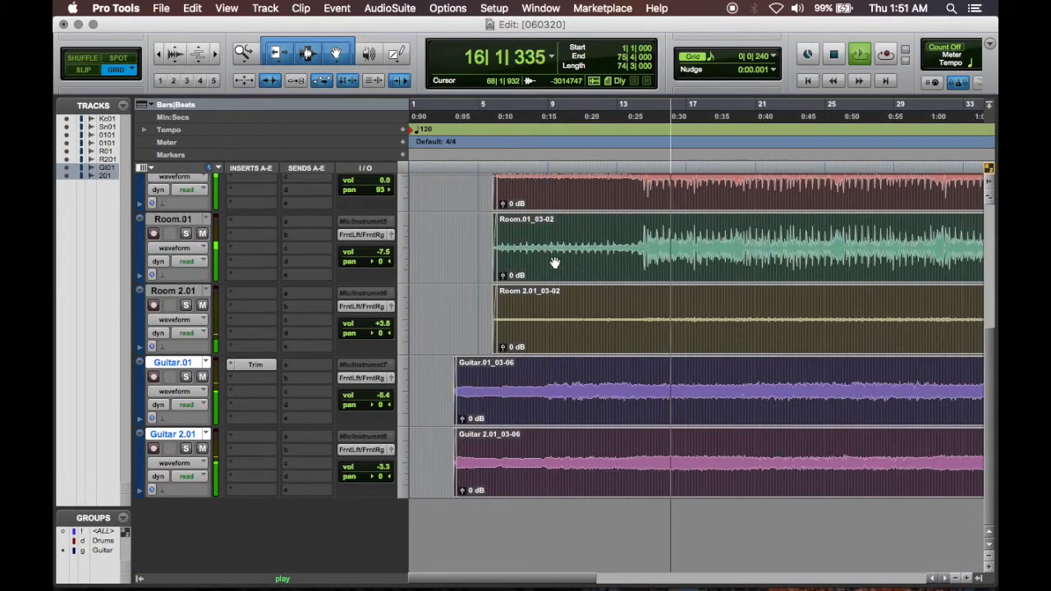
{"action": "left_click", "coordinate": [626, 104]}
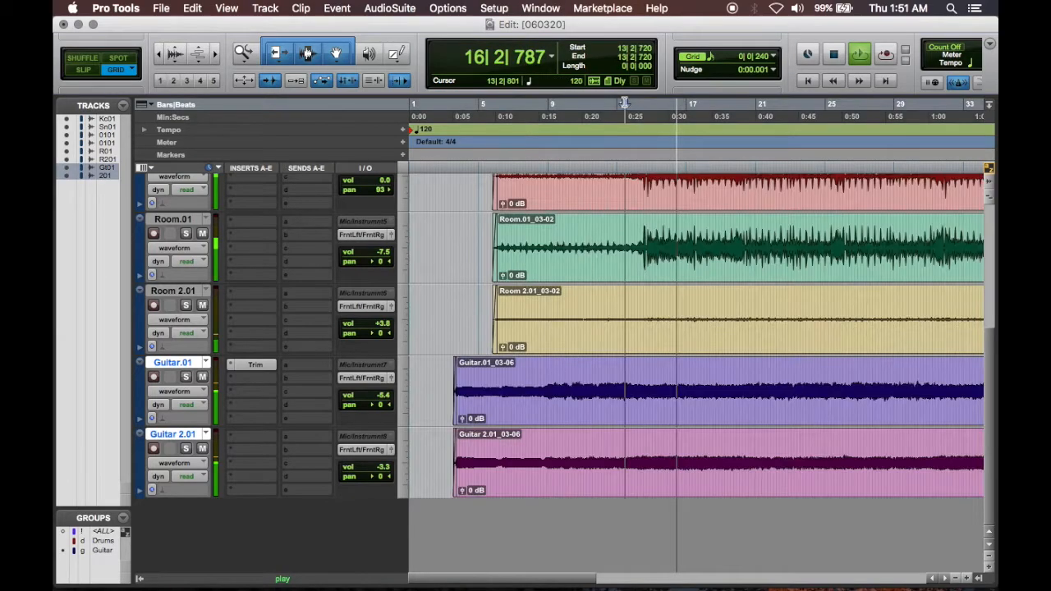
{"action": "left_click", "coordinate": [627, 384]}
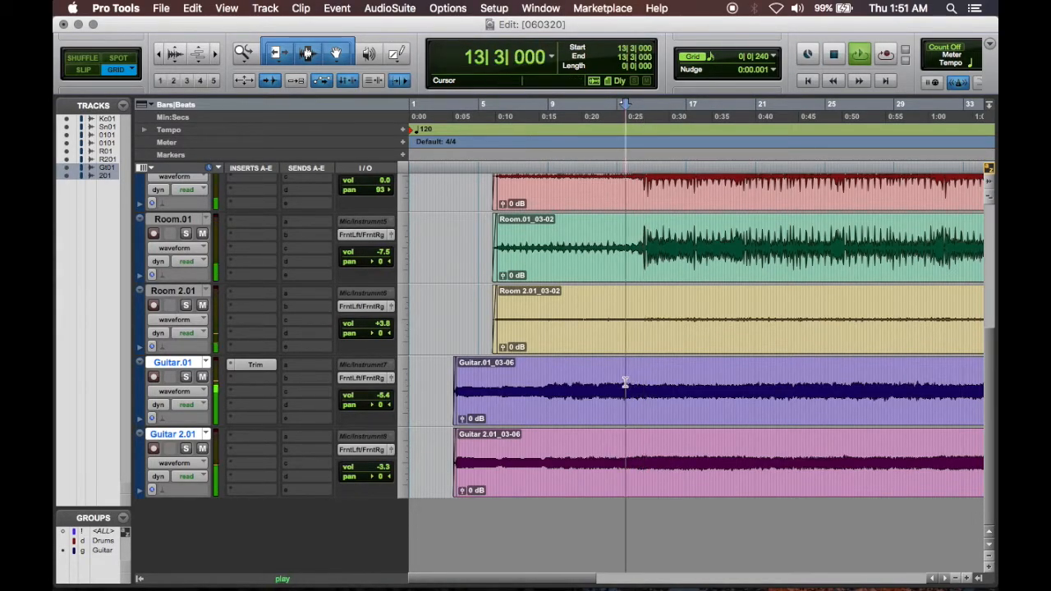
Delete the opening section of both guitar clips before about 13|4, ahead of the full drum entry.
{"action": "key", "text": "t"}
{"action": "key", "text": "t"}
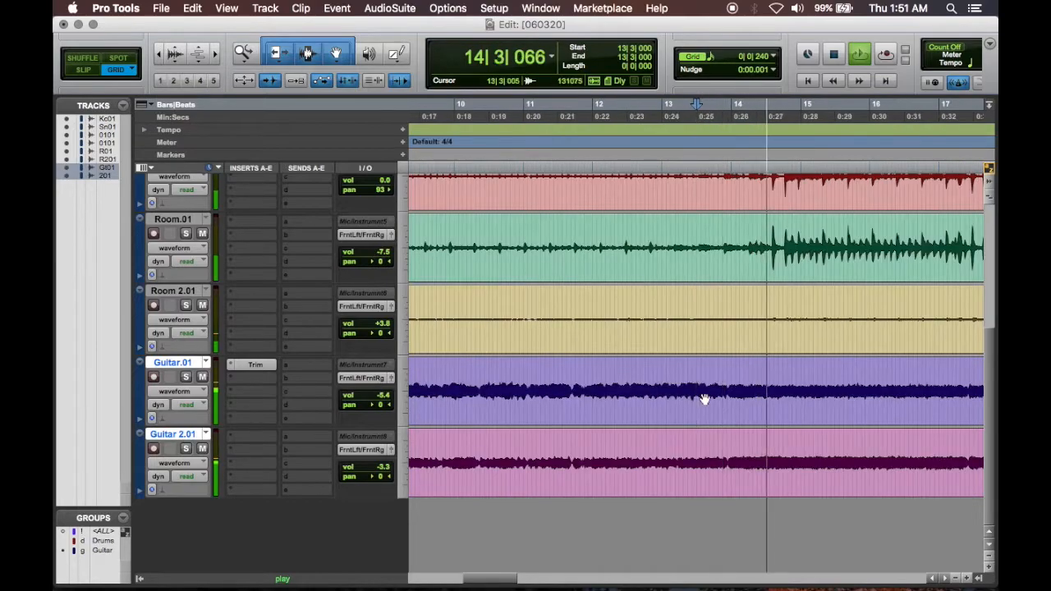
{"action": "left_click", "coordinate": [709, 378]}
{"action": "key", "text": "space"}
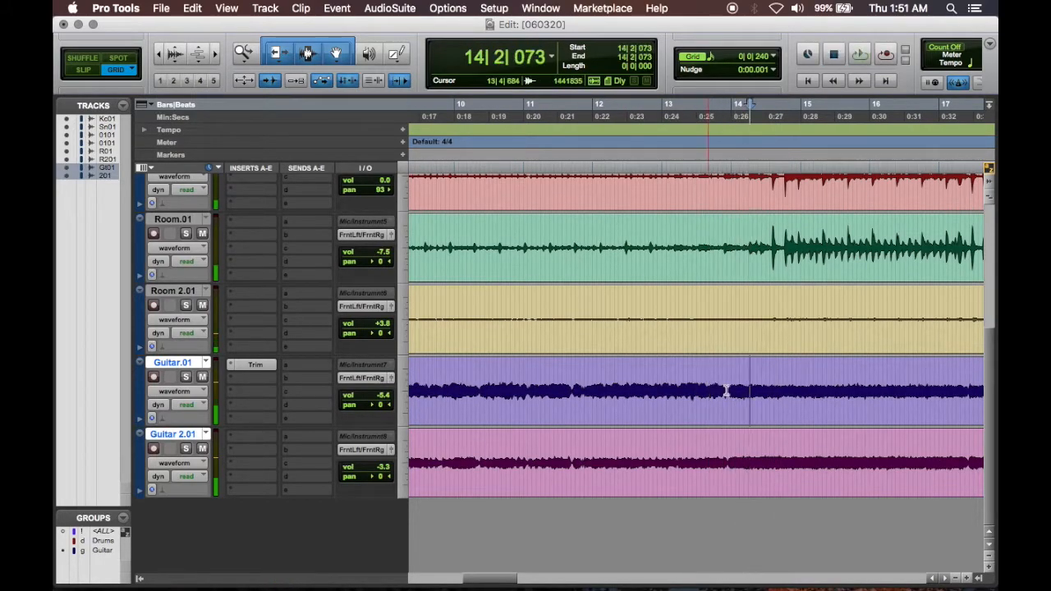
{"action": "left_click_drag", "start_coordinate": [728, 403], "coordinate": [400, 474]}
{"action": "key", "text": "Delete"}
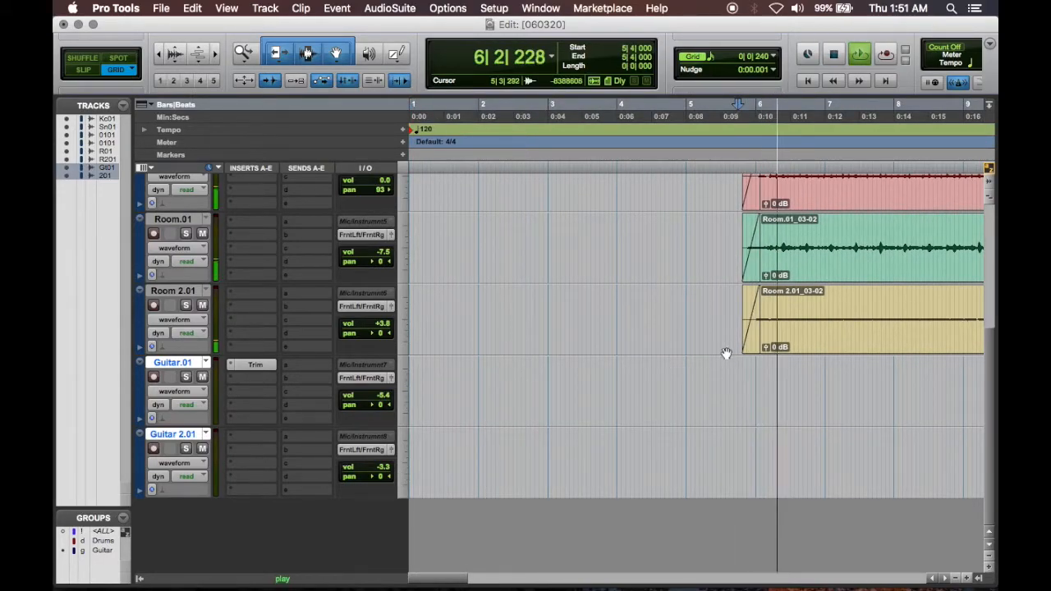
Select all drum and guitar clips and move them together to begin at the start of the session.
{"action": "key", "text": "r"}
{"action": "key", "text": "r"}
{"action": "key", "text": "r"}
{"action": "key", "text": "r"}
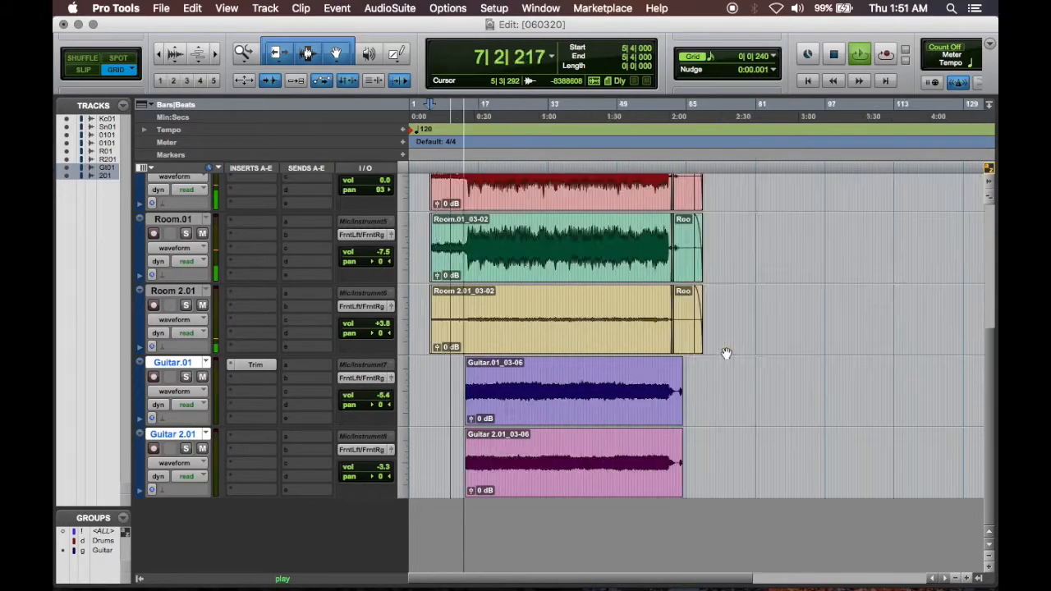
{"action": "key", "text": "super+a"}
{"action": "left_click_drag", "start_coordinate": [371, 135], "coordinate": [426, 126]}
{"action": "left_click_drag", "start_coordinate": [539, 224], "coordinate": [521, 223]}
{"action": "scroll", "coordinate": [775, 320], "scroll_direction": "down", "scroll_amount": 5}
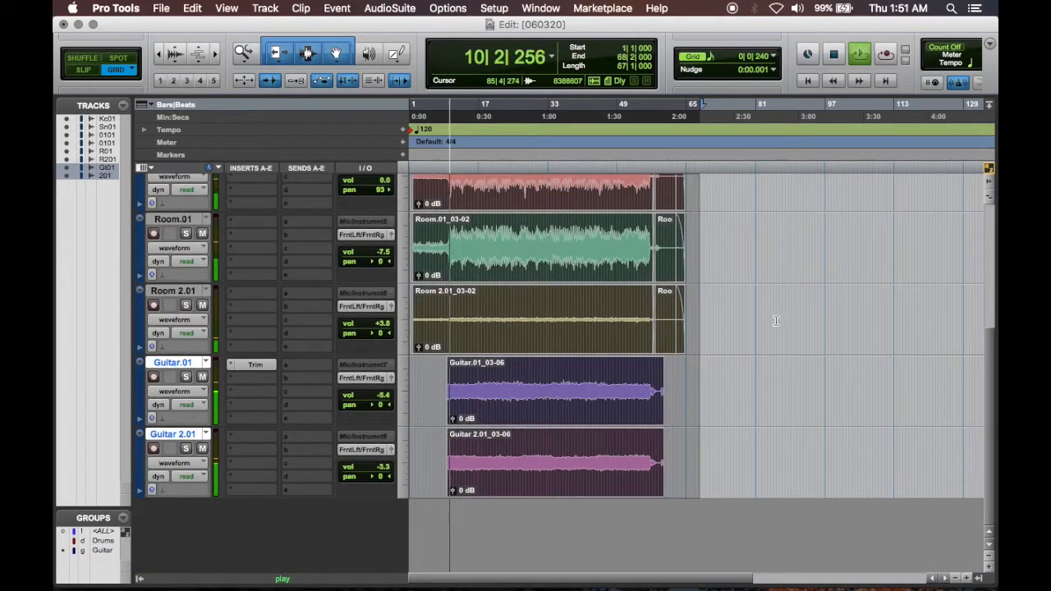
{"action": "key", "text": "t"}
{"action": "key", "text": "t"}
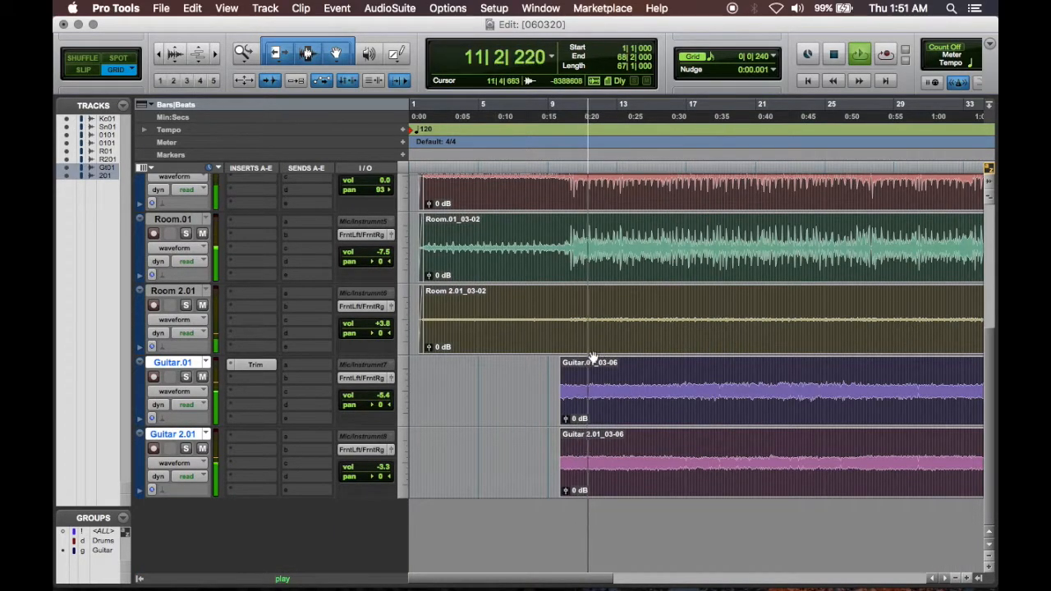
{"action": "left_click", "coordinate": [509, 408]}
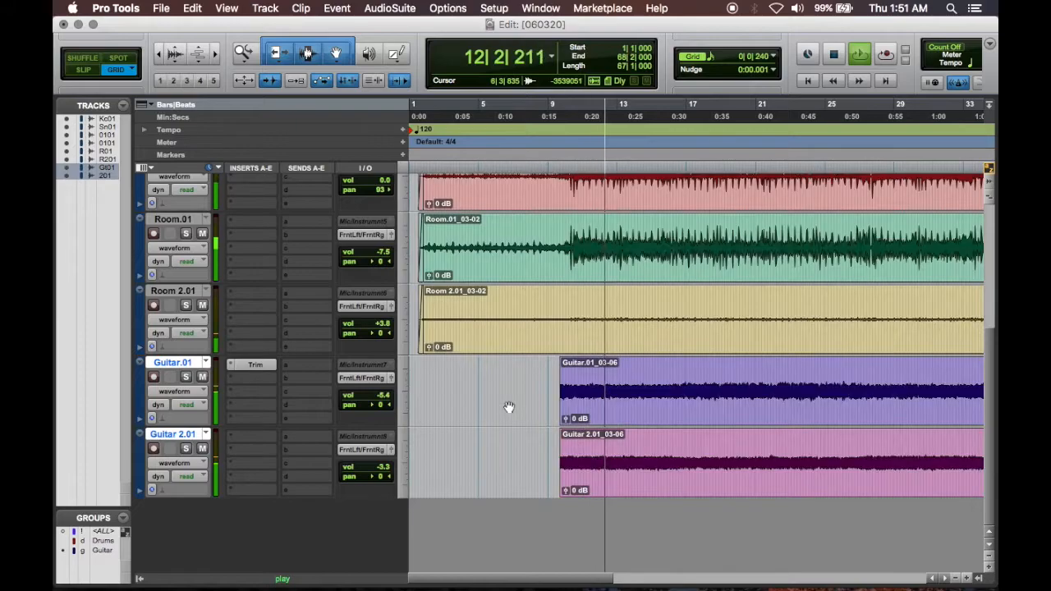
{"action": "key", "text": "r"}
{"action": "key", "text": "r"}
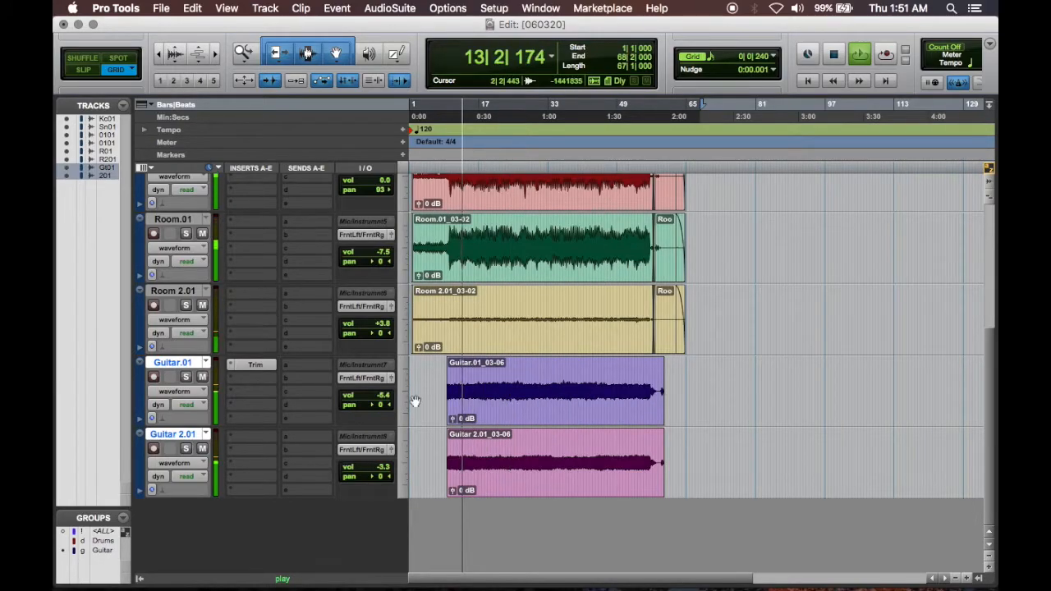
Set the Snare.01 EQ's high-pass filter to 12 dB/oct at 105.5 Hz and close the plug-in window.
{"action": "scroll", "coordinate": [373, 376], "scroll_direction": "up", "scroll_amount": 5}
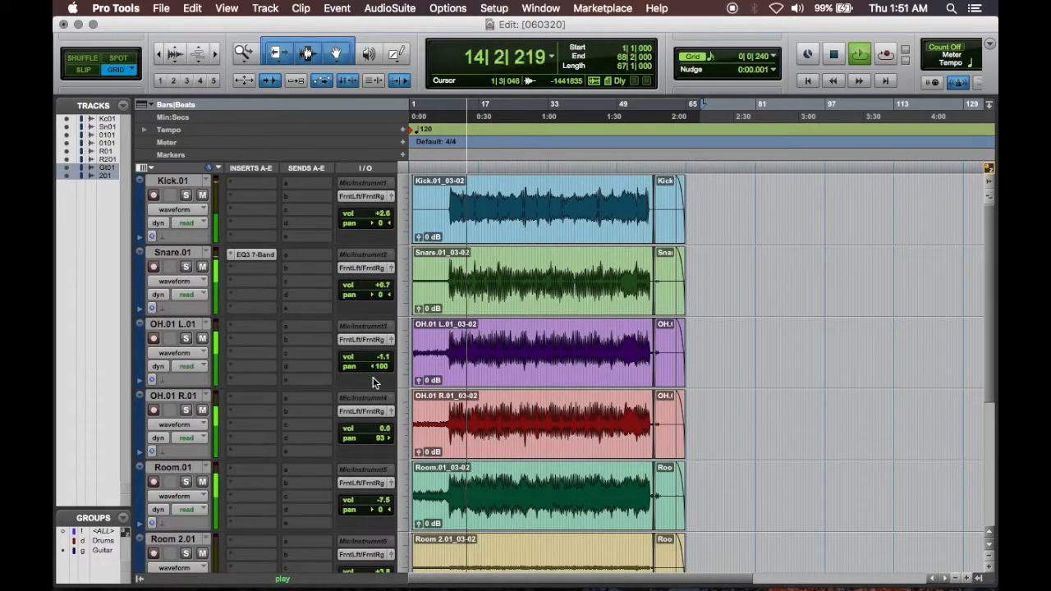
{"action": "left_click", "coordinate": [251, 255]}
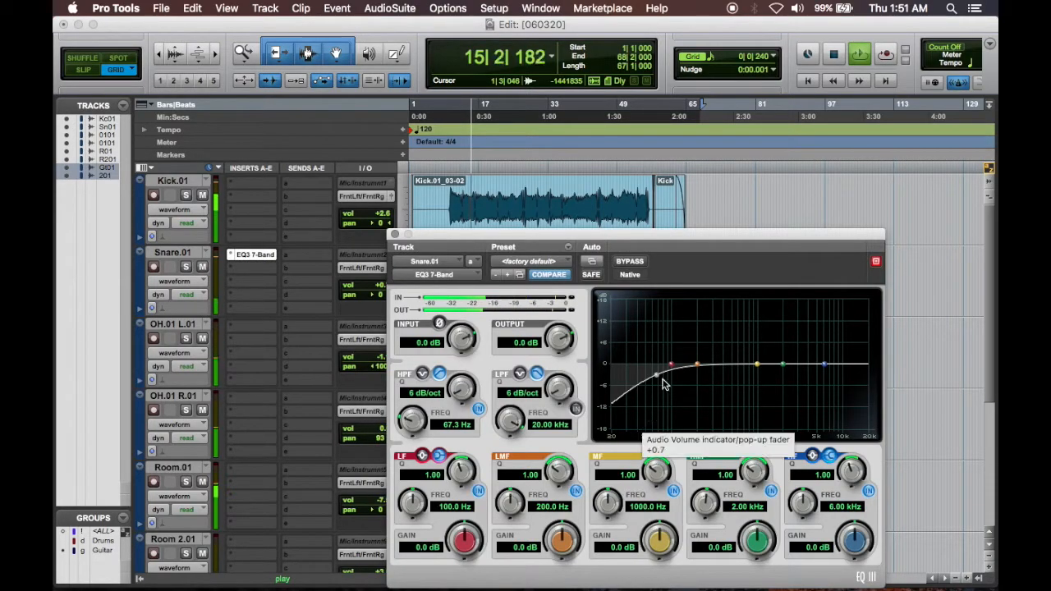
{"action": "left_click_drag", "start_coordinate": [457, 393], "coordinate": [457, 349]}
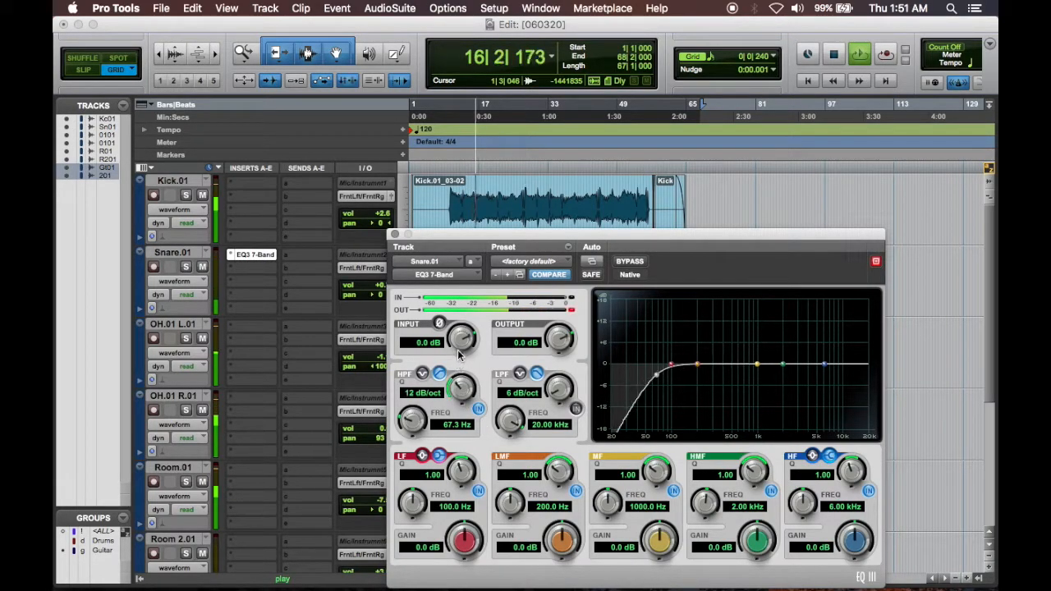
{"action": "left_click_drag", "start_coordinate": [413, 420], "coordinate": [425, 454]}
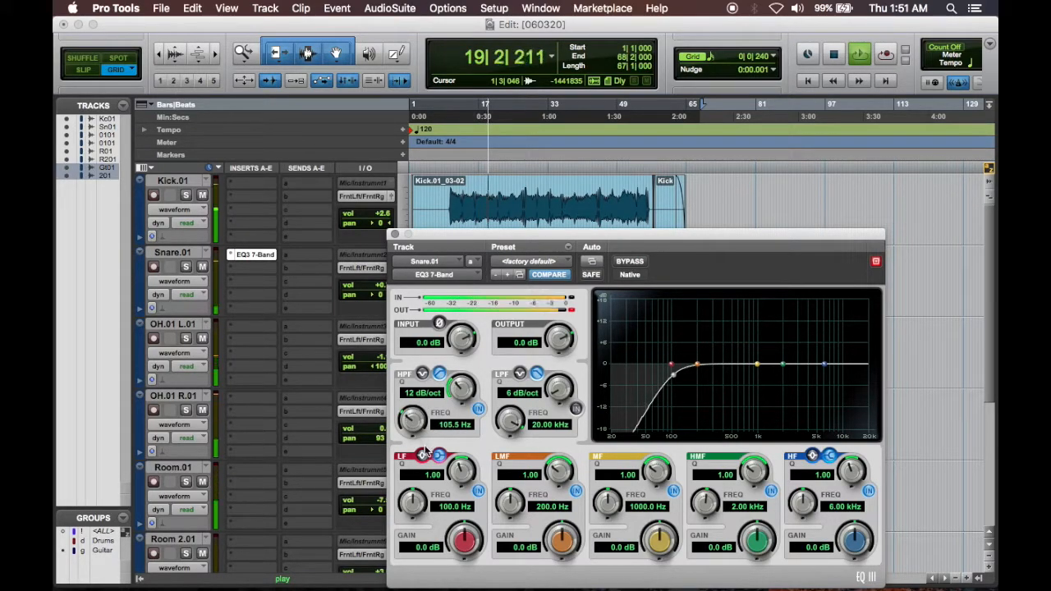
{"action": "left_click", "coordinate": [395, 236]}
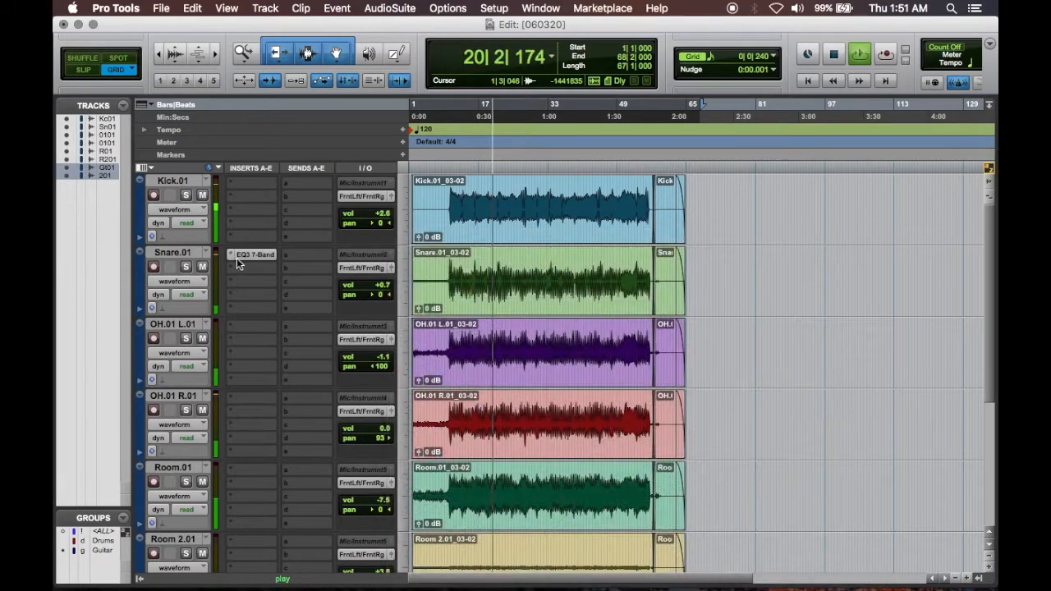
Select the OH.01 L.01 and OH.01 R.01 tracks and route both outputs to Bus 1-2 (Stereo).
{"action": "left_click", "coordinate": [172, 324]}
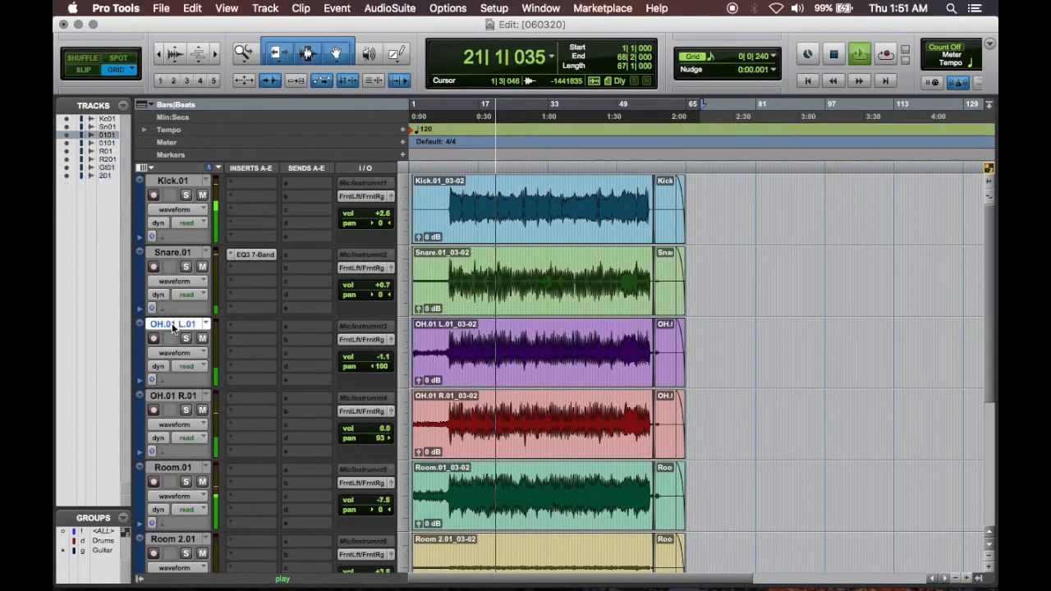
{"action": "left_click", "coordinate": [174, 396], "text": "shift"}
{"action": "left_click", "coordinate": [360, 411]}
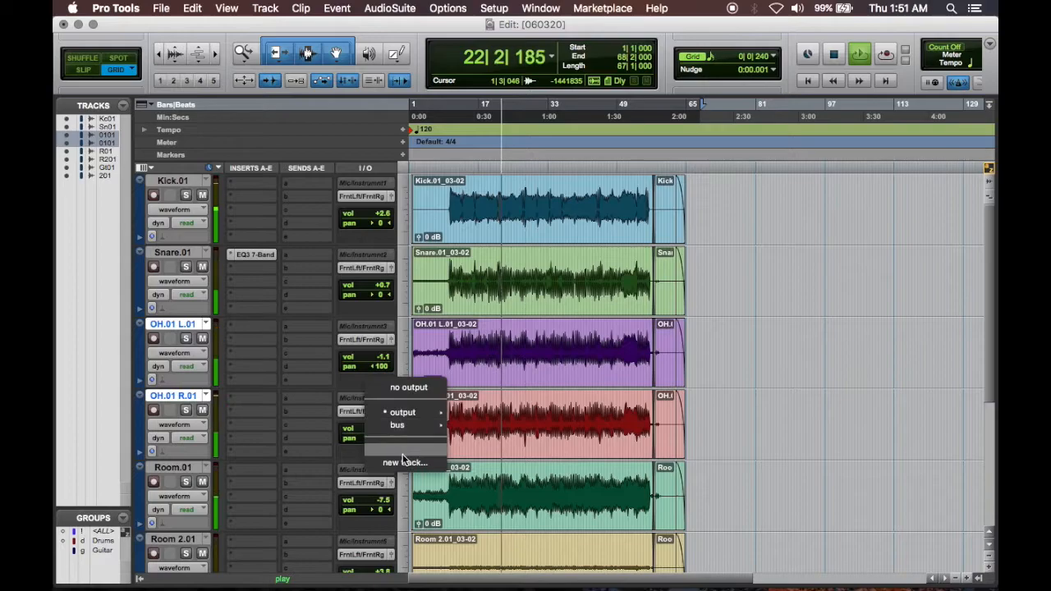
{"action": "mouse_move", "coordinate": [411, 426]}
{"action": "mouse_move", "coordinate": [493, 428]}
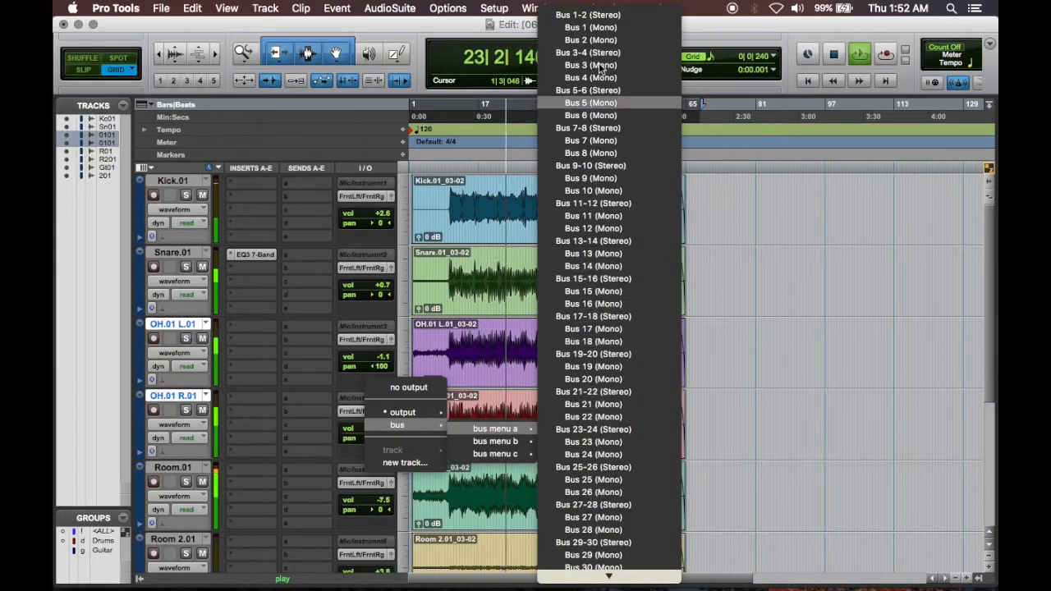
{"action": "left_click", "coordinate": [596, 18]}
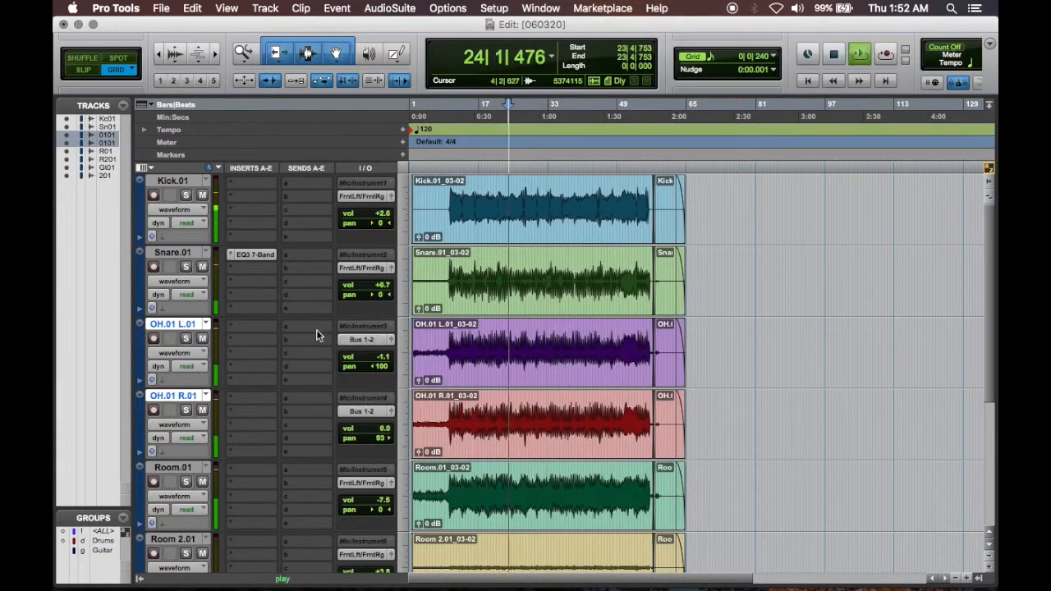
Try to route both overhead tracks to a new stereo Aux Input track named OH BUS.
{"action": "scroll", "coordinate": [296, 413], "scroll_direction": "down", "scroll_amount": 5}
{"action": "scroll", "coordinate": [296, 413], "scroll_direction": "up", "scroll_amount": 2}
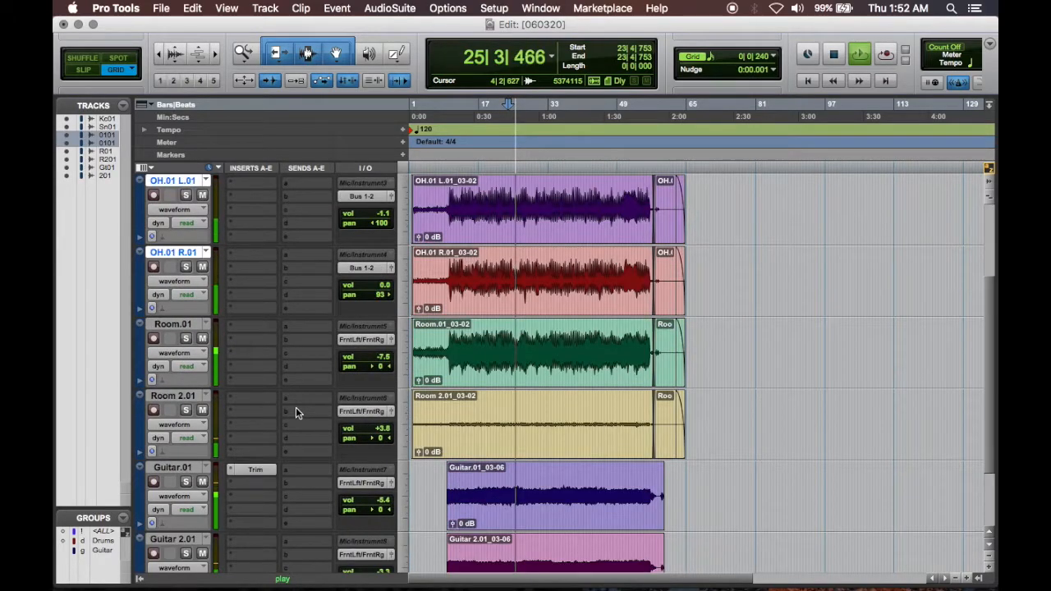
{"action": "left_click", "coordinate": [368, 269]}
{"action": "left_click", "coordinate": [422, 320]}
{"action": "type", "text": "OH"}
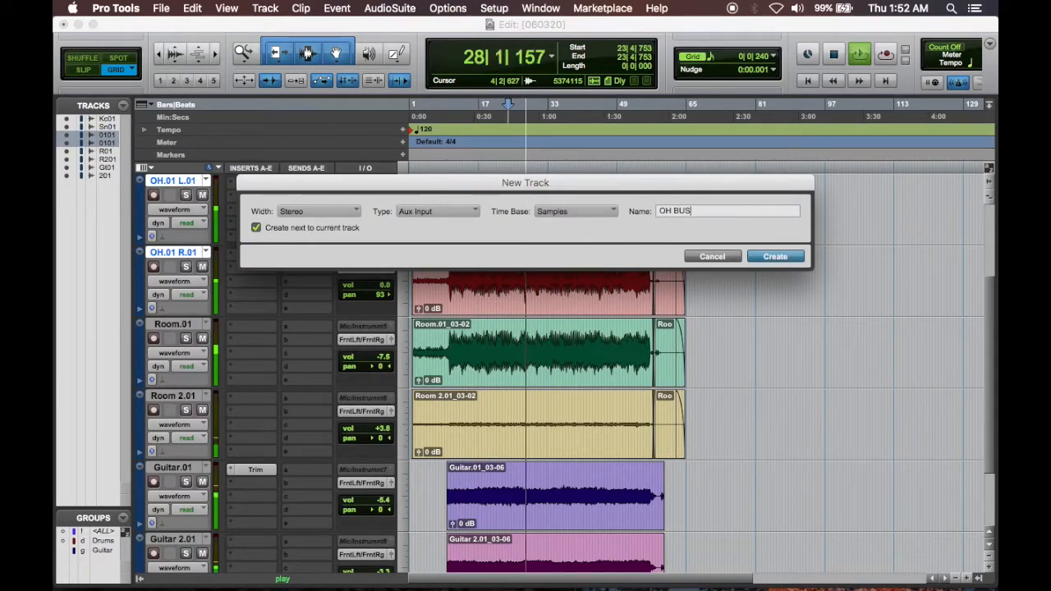
{"action": "type", "text": " BUS"}
{"action": "key", "text": "Return"}
{"action": "key", "text": "Return"}
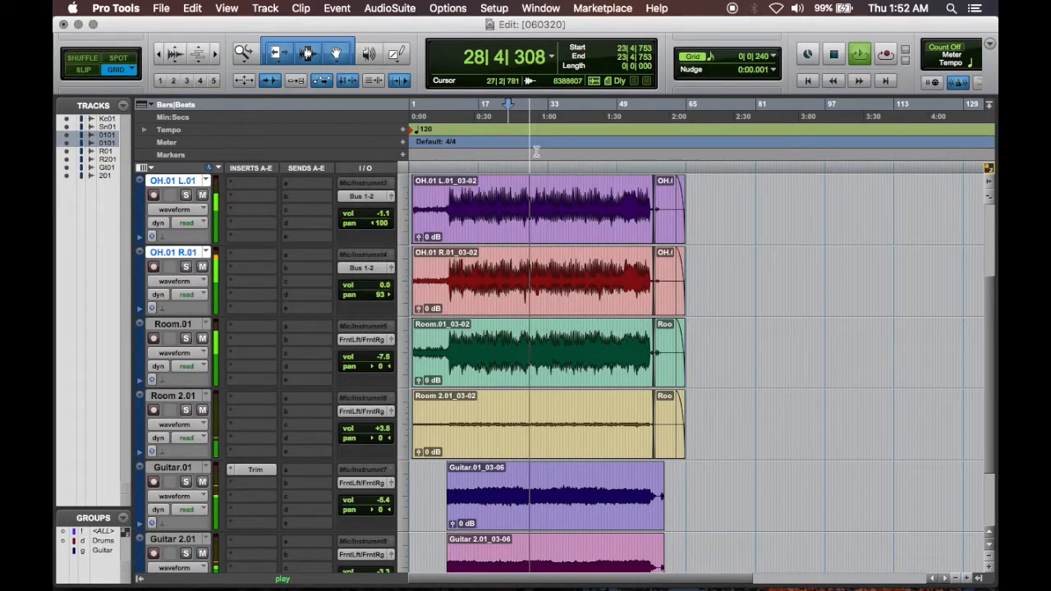
Reset all busses to their default paths in I/O Setup and accept the change.
{"action": "left_click", "coordinate": [496, 8]}
{"action": "left_click", "coordinate": [502, 91]}
{"action": "left_click", "coordinate": [381, 66]}
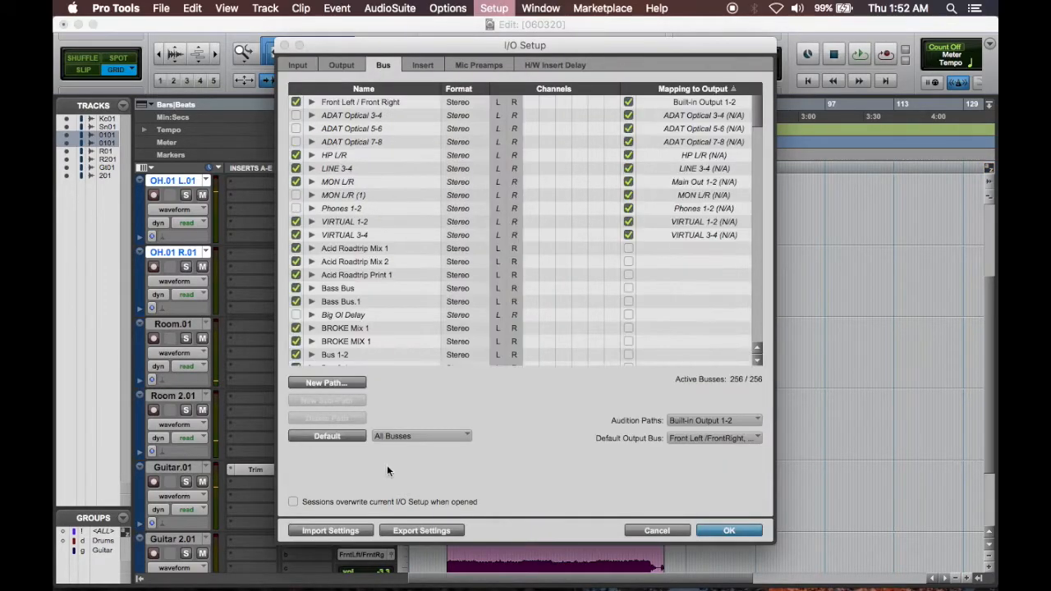
{"action": "left_click", "coordinate": [340, 436]}
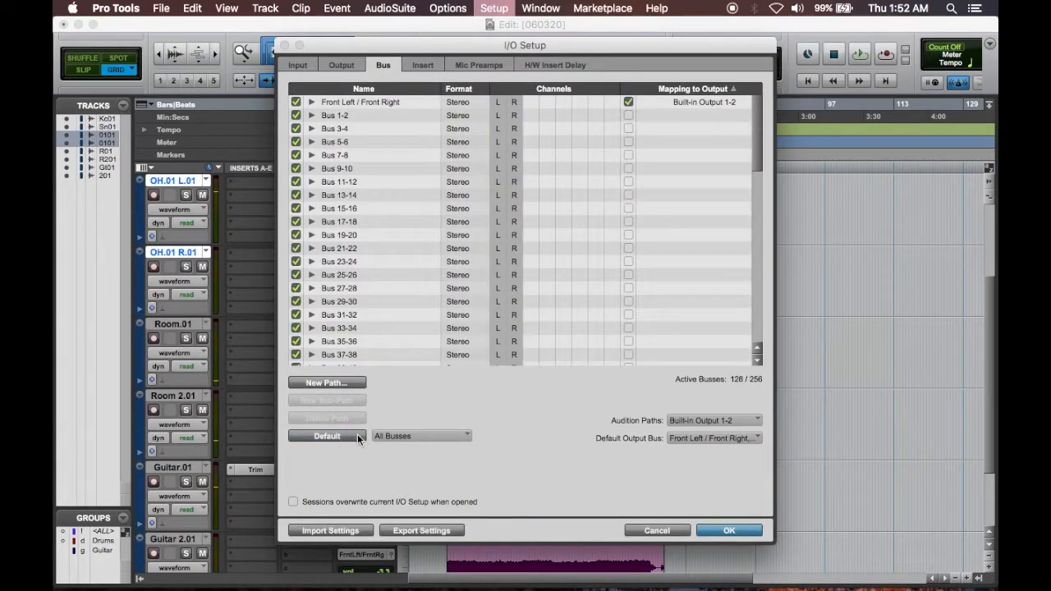
{"action": "left_click", "coordinate": [729, 531]}
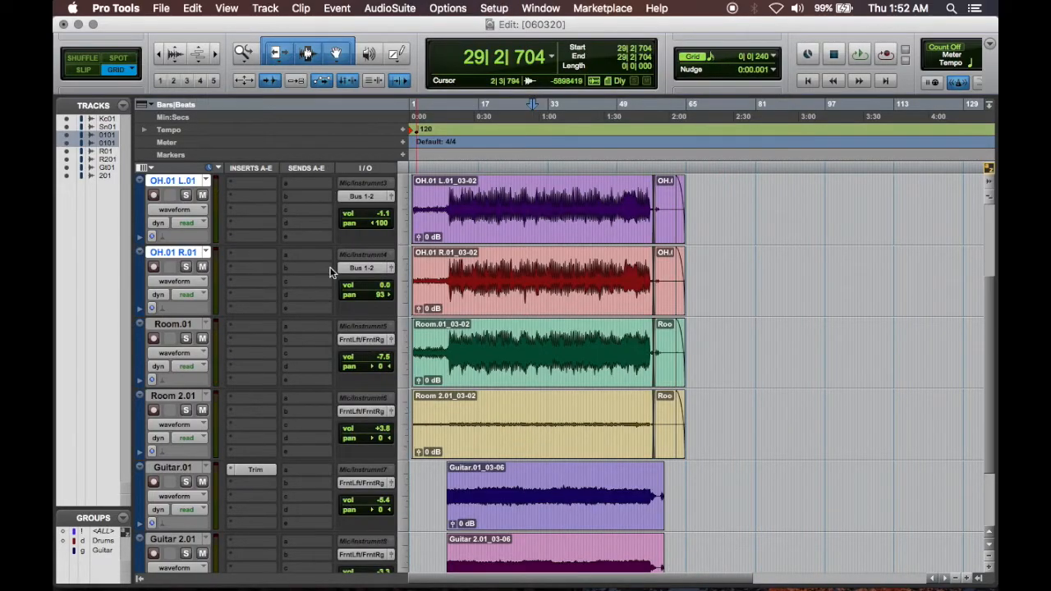
Route both overhead tracks to a new stereo Aux Input track named OH BUS, created next to them, and start playback.
{"action": "left_click", "coordinate": [357, 273]}
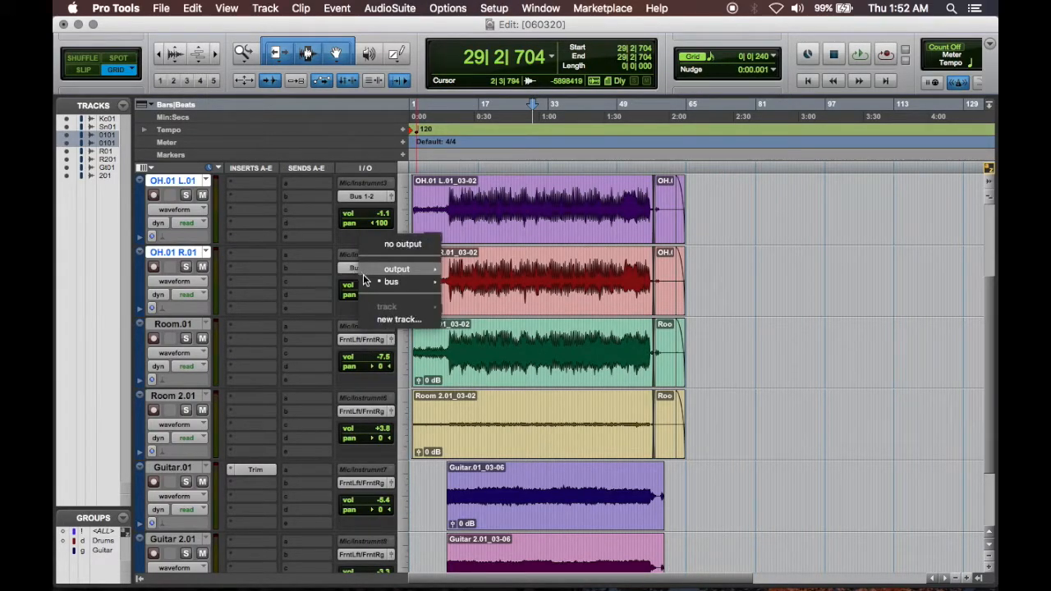
{"action": "left_click", "coordinate": [394, 320]}
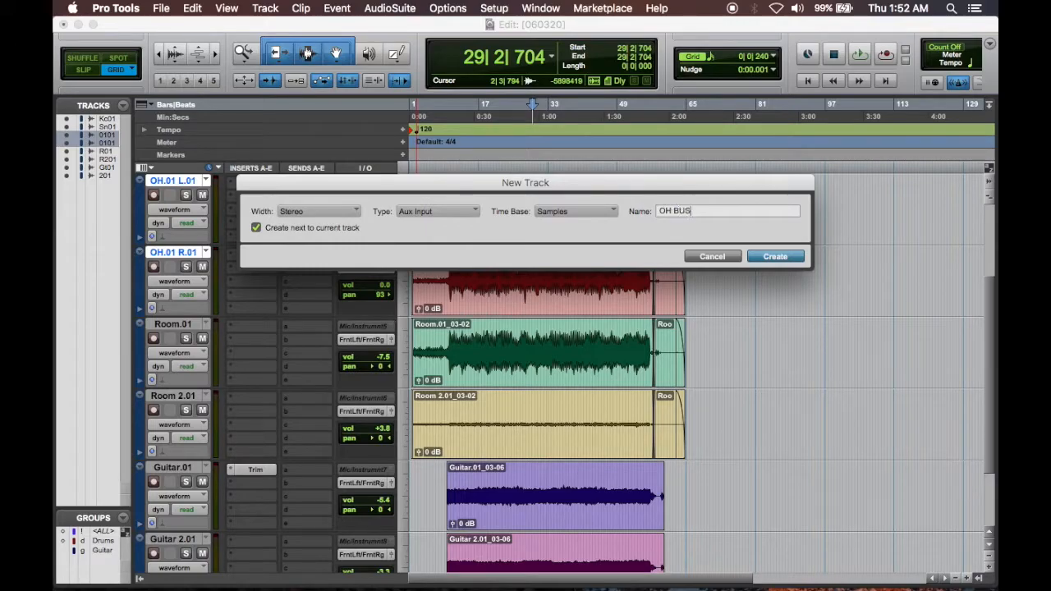
{"action": "key", "text": "Return"}
{"action": "key", "text": "space"}
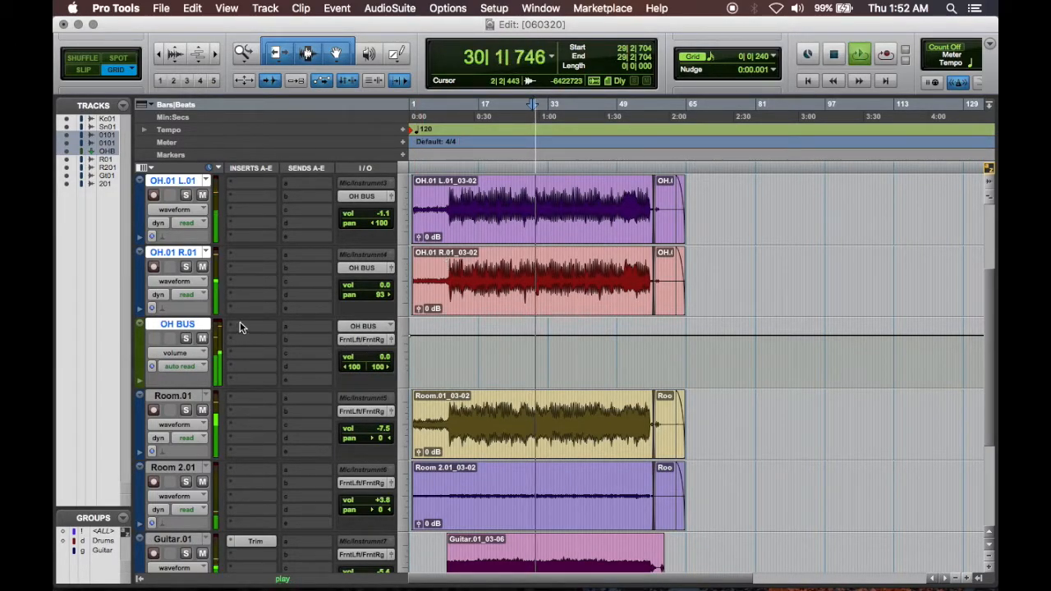
Insert the EQ3 7-Band multichannel plug-in on the OH BUS track.
{"action": "left_click", "coordinate": [247, 324]}
{"action": "mouse_move", "coordinate": [345, 357]}
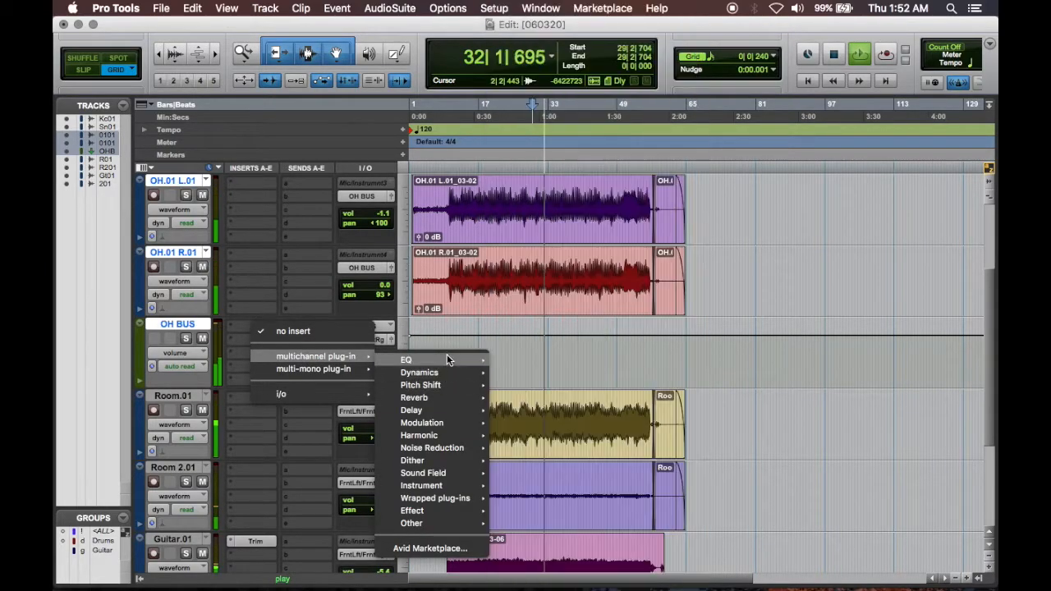
{"action": "mouse_move", "coordinate": [446, 359]}
{"action": "left_click", "coordinate": [544, 143]}
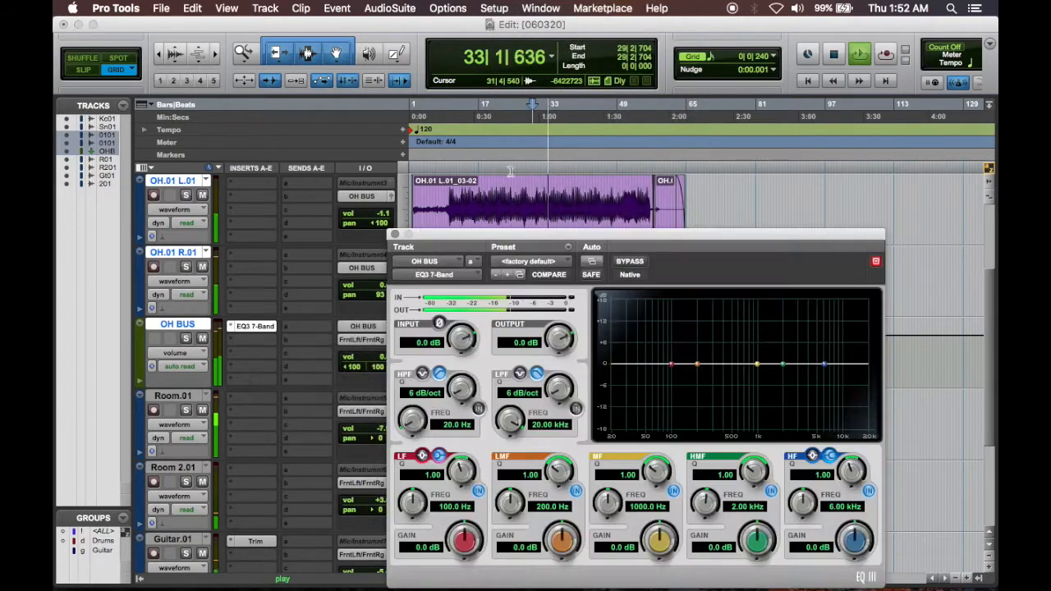
Enable the high-pass filter in the OH BUS EQ and set it to 12 dB/oct at 148.8 Hz.
{"action": "left_click", "coordinate": [478, 409]}
{"action": "left_click_drag", "start_coordinate": [412, 420], "coordinate": [419, 392]}
{"action": "left_click_drag", "start_coordinate": [464, 349], "coordinate": [468, 346]}
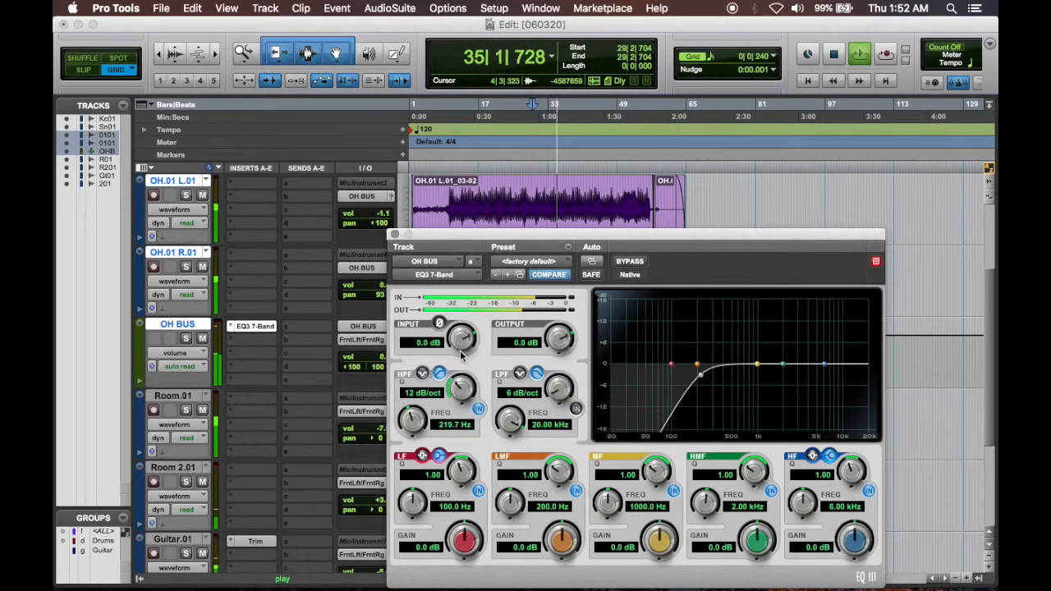
{"action": "mouse_move", "coordinate": [415, 420]}
{"action": "left_mouse_down"}
{"action": "mouse_move", "coordinate": [413, 437]}
{"action": "mouse_move", "coordinate": [412, 417]}
{"action": "left_mouse_up"}
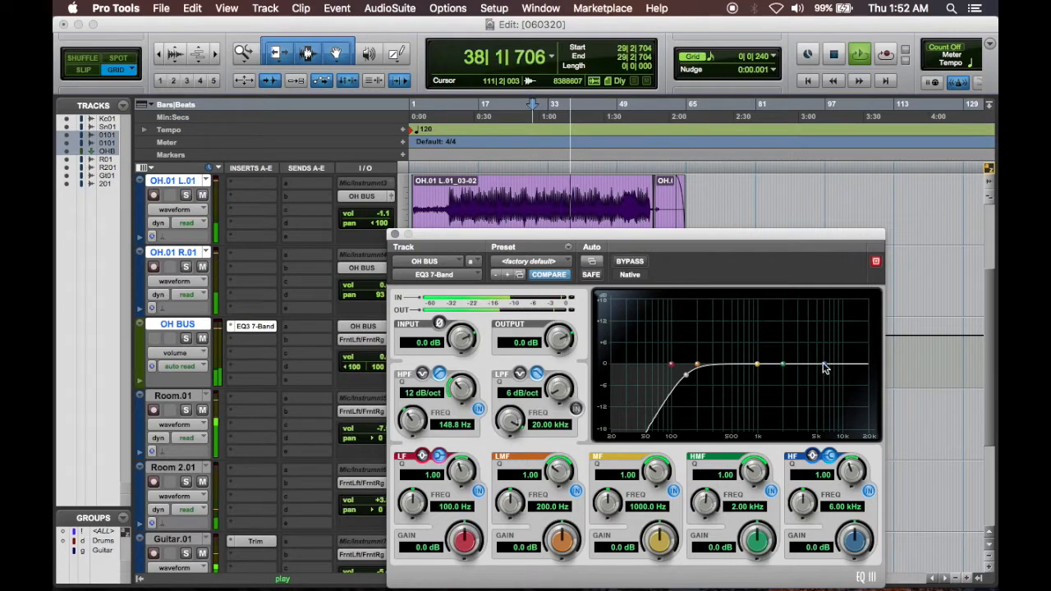
Boost the high-frequency band of the OH BUS EQ by 1.1 dB at 6.08 kHz and close the plug-in window.
{"action": "left_click_drag", "start_coordinate": [819, 355], "coordinate": [811, 356]}
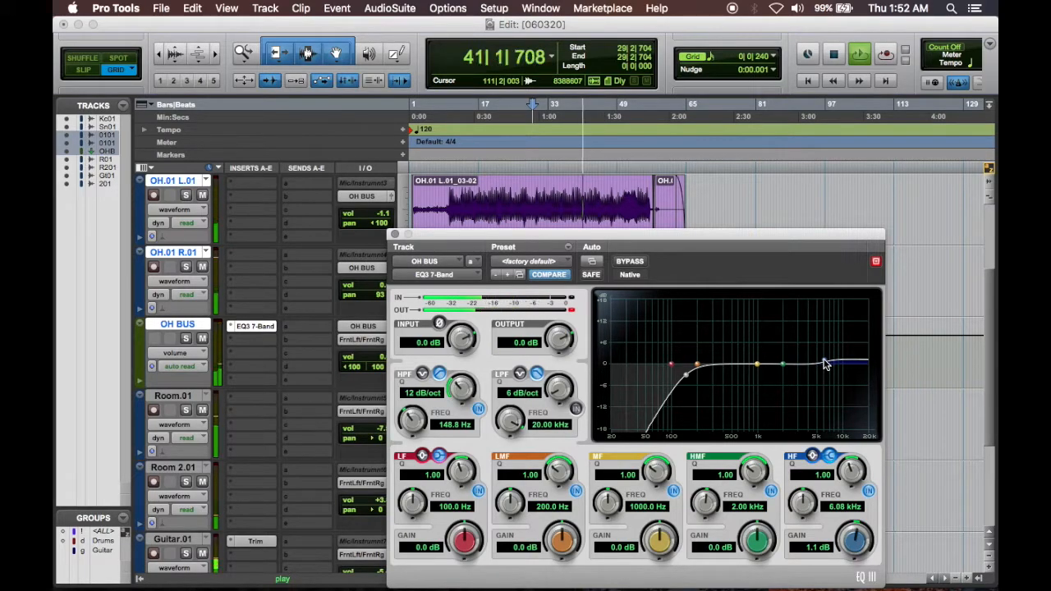
{"action": "left_click", "coordinate": [395, 235]}
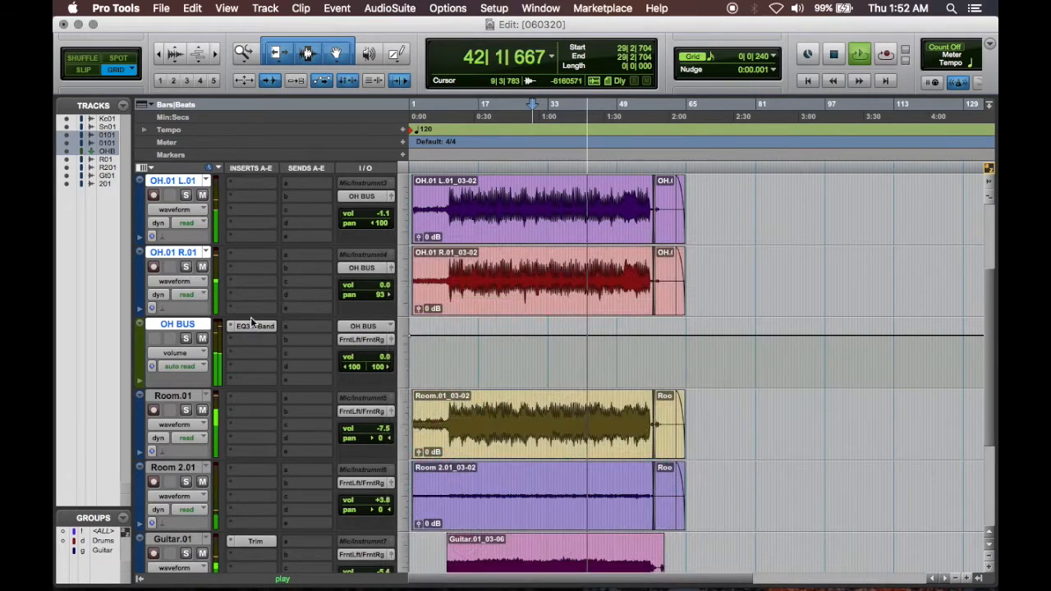
Audition the Room.01 and Room 2.01 tracks by soloing and unsoloing each in turn.
{"action": "left_click", "coordinate": [187, 411]}
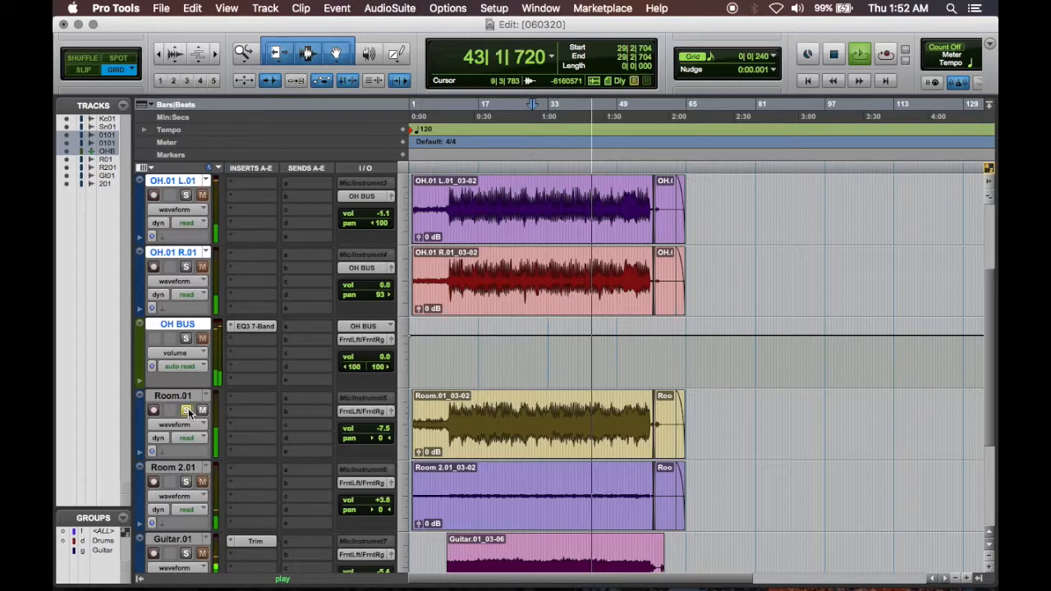
{"action": "left_click", "coordinate": [187, 411]}
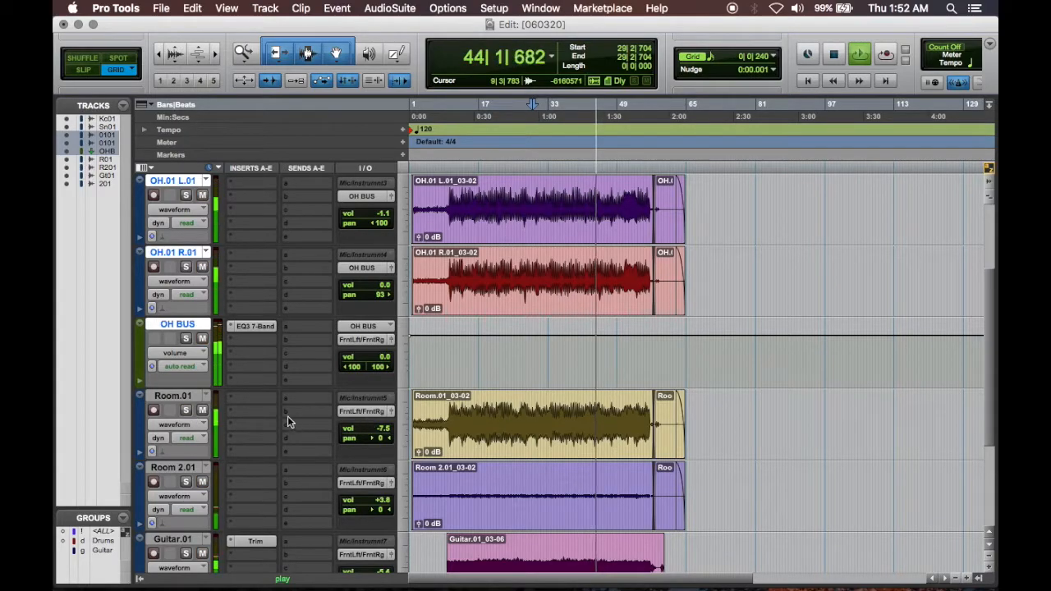
{"action": "scroll", "coordinate": [274, 467], "scroll_direction": "down", "scroll_amount": 2}
{"action": "scroll", "coordinate": [274, 467], "scroll_direction": "down", "scroll_amount": 3}
{"action": "scroll", "coordinate": [273, 466], "scroll_direction": "up", "scroll_amount": 3}
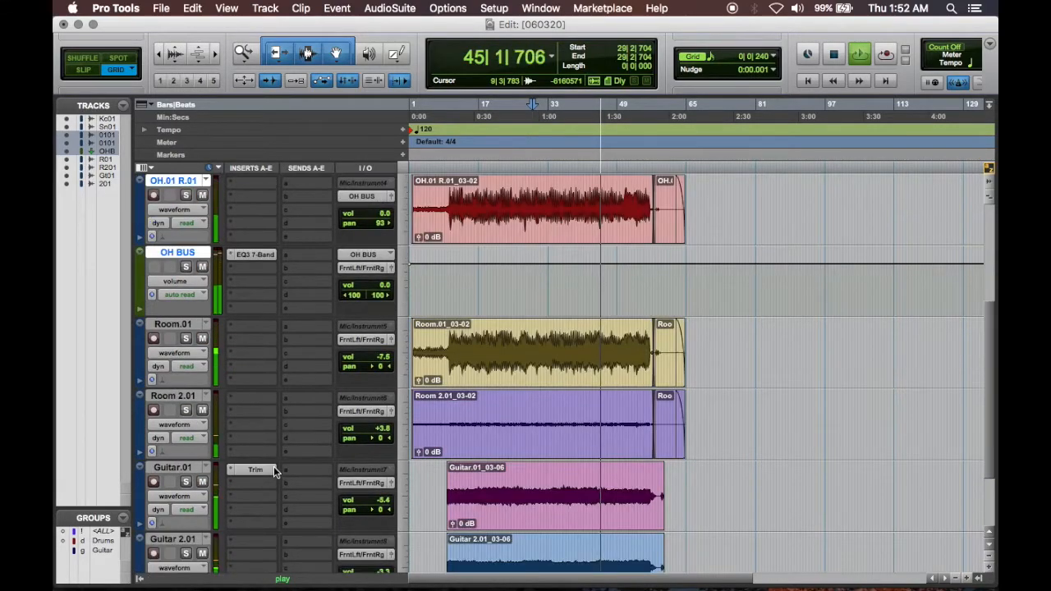
{"action": "left_click", "coordinate": [187, 410]}
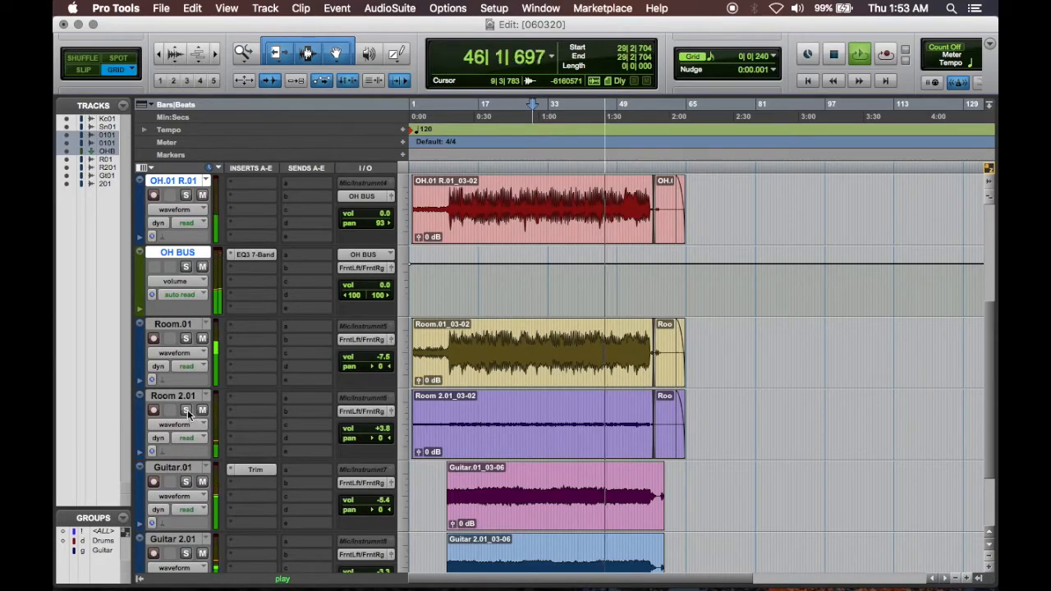
{"action": "left_click", "coordinate": [188, 412]}
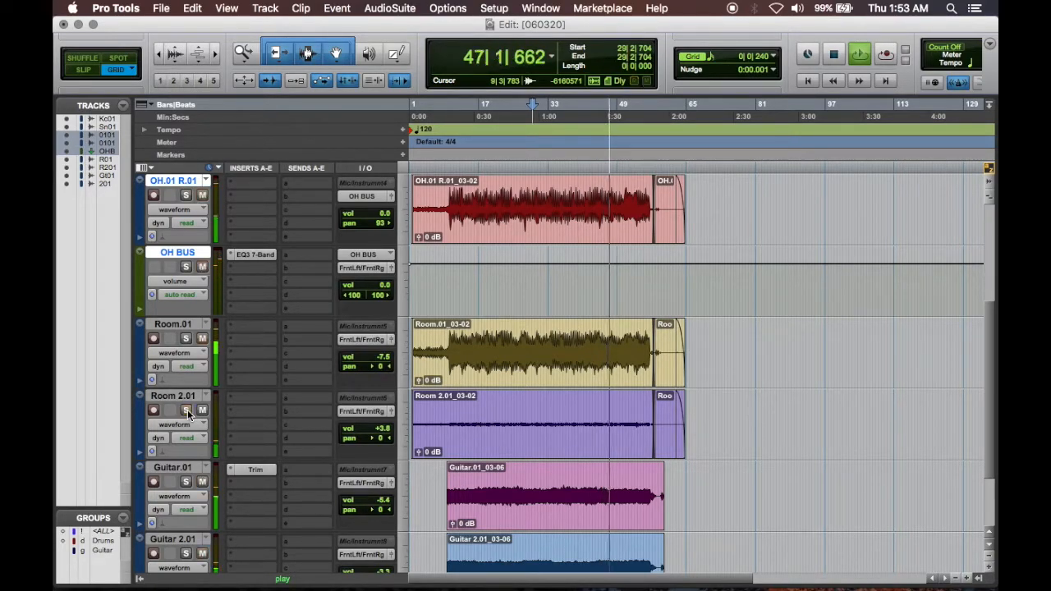
Copy the EQ3 7-Band insert from Snare.01 to the Room.01 and Room 2.01 tracks.
{"action": "scroll", "coordinate": [323, 424], "scroll_direction": "up", "scroll_amount": 3}
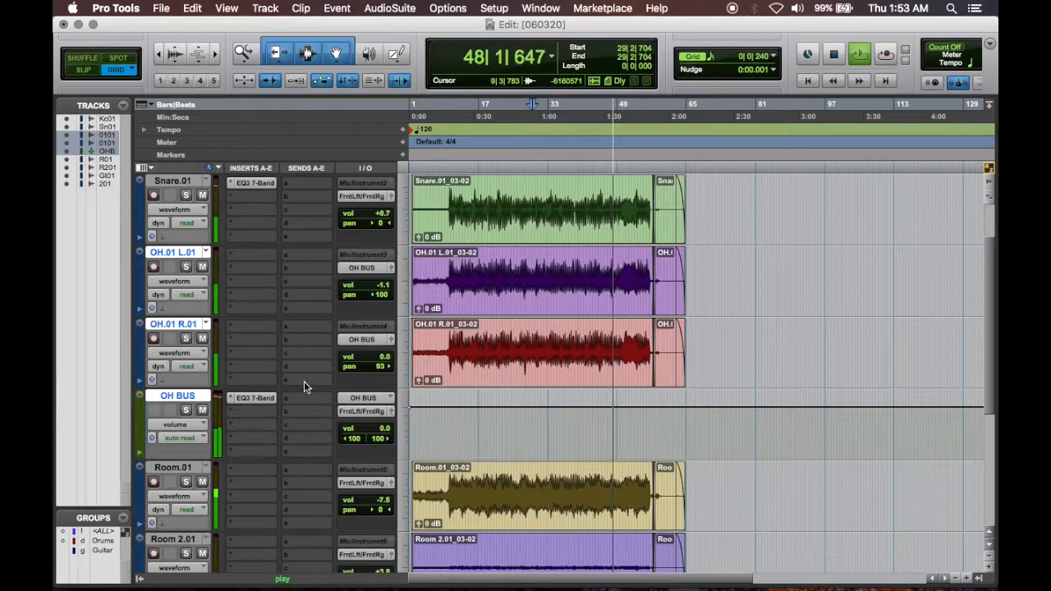
{"action": "left_click_drag", "start_coordinate": [251, 182], "coordinate": [253, 542]}
Insert the mono EQ3 7-Band plug-in on the Guitar.01 track after its Trim insert.
{"action": "scroll", "coordinate": [377, 459], "scroll_direction": "down", "scroll_amount": 5}
{"action": "scroll", "coordinate": [377, 459], "scroll_direction": "up", "scroll_amount": 1}
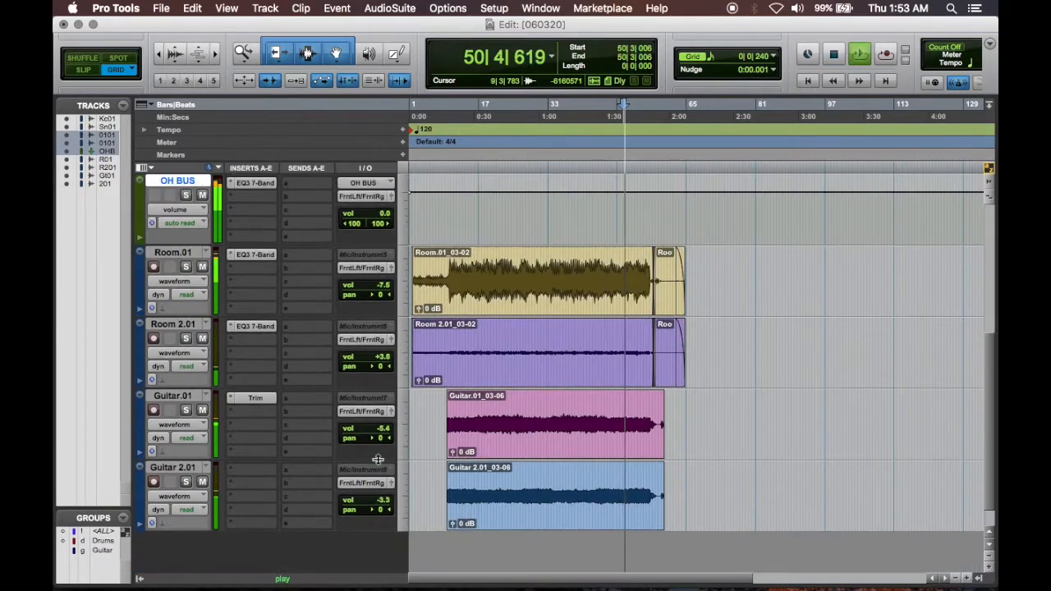
{"action": "left_click", "coordinate": [268, 410]}
{"action": "mouse_move", "coordinate": [292, 444]}
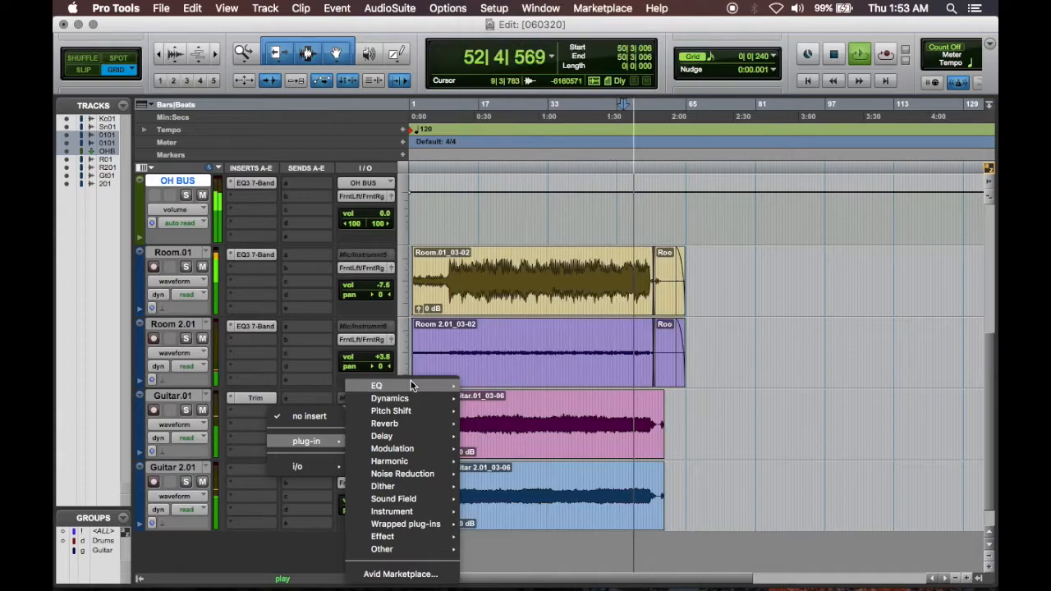
{"action": "mouse_move", "coordinate": [382, 386]}
{"action": "left_click", "coordinate": [517, 140]}
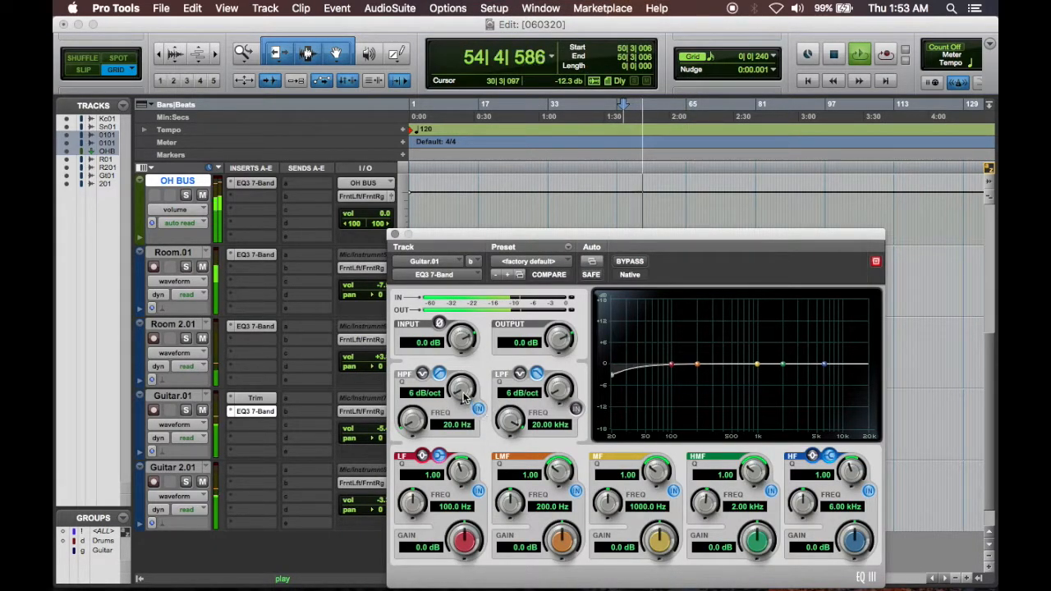
Set the Guitar.01 EQ's high-pass filter to 12 dB/oct at 140.2 Hz, replaying the session from bar 1, and close the plug-in.
{"action": "left_click_drag", "start_coordinate": [465, 381], "coordinate": [472, 362]}
{"action": "mouse_move", "coordinate": [419, 423]}
{"action": "left_mouse_down"}
{"action": "mouse_move", "coordinate": [422, 386]}
{"action": "mouse_move", "coordinate": [423, 417]}
{"action": "left_mouse_up"}
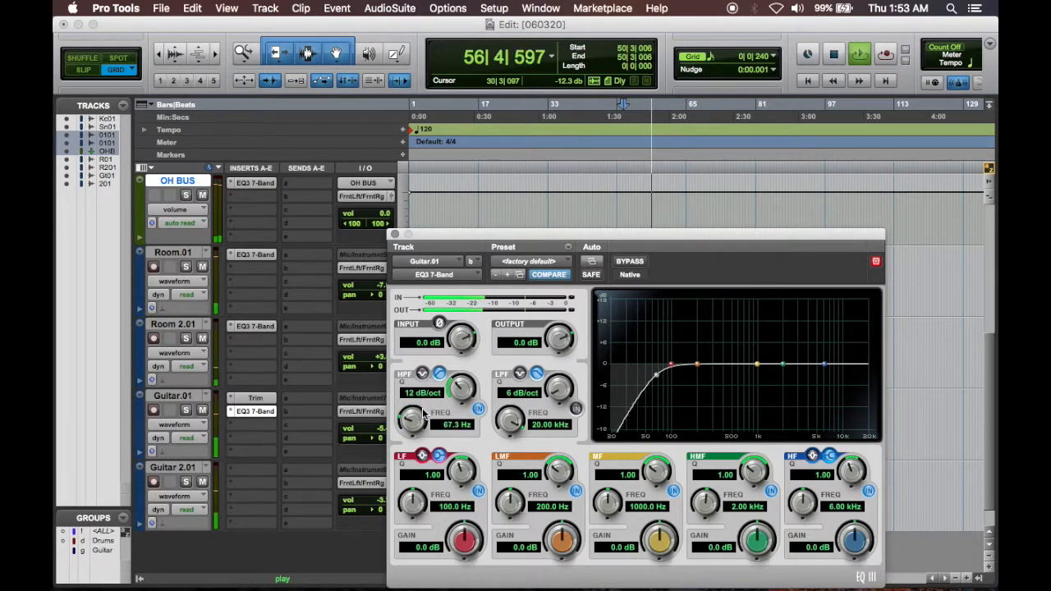
{"action": "key", "text": "space"}
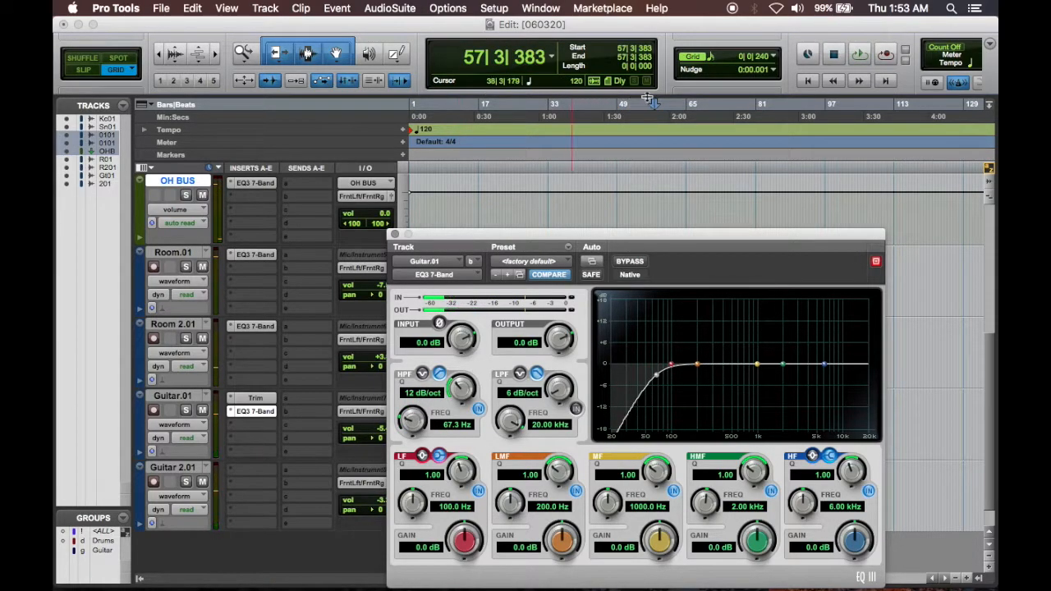
{"action": "left_click_drag", "start_coordinate": [659, 125], "coordinate": [334, 120]}
{"action": "key", "text": "space"}
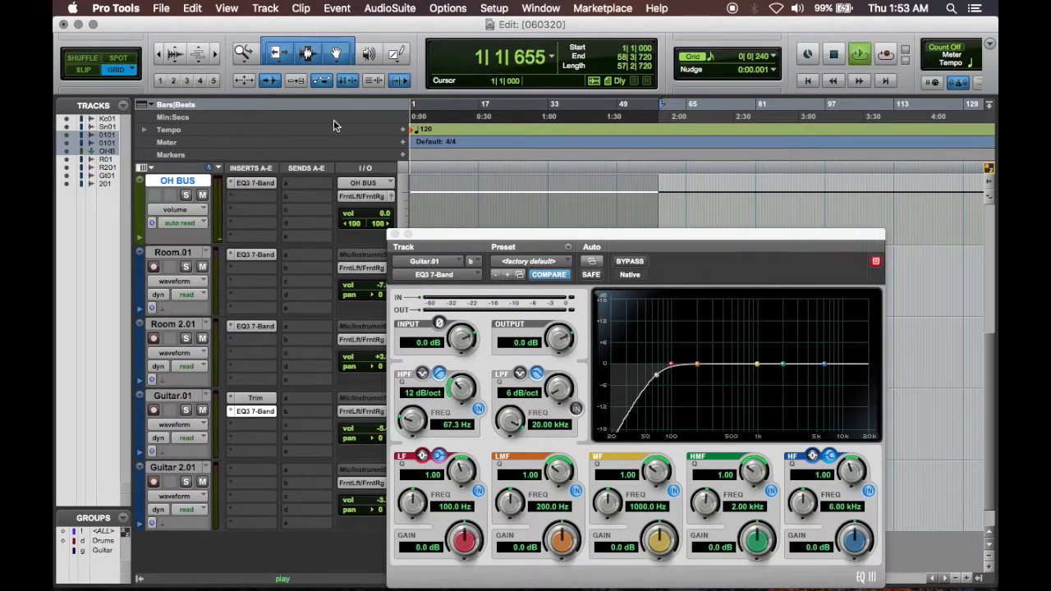
{"action": "left_click_drag", "start_coordinate": [413, 420], "coordinate": [413, 411]}
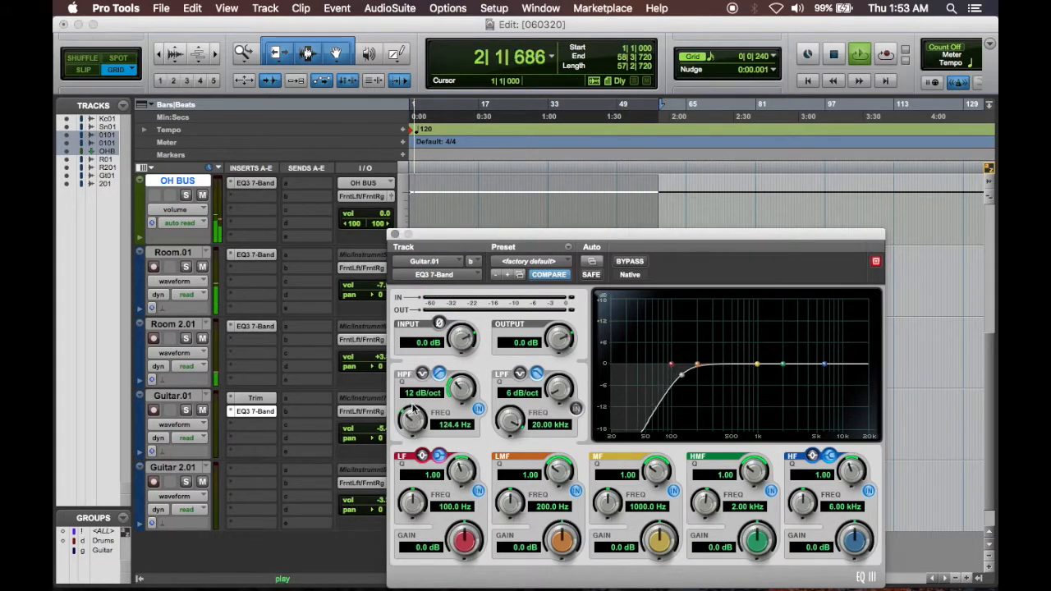
{"action": "left_click", "coordinate": [395, 233]}
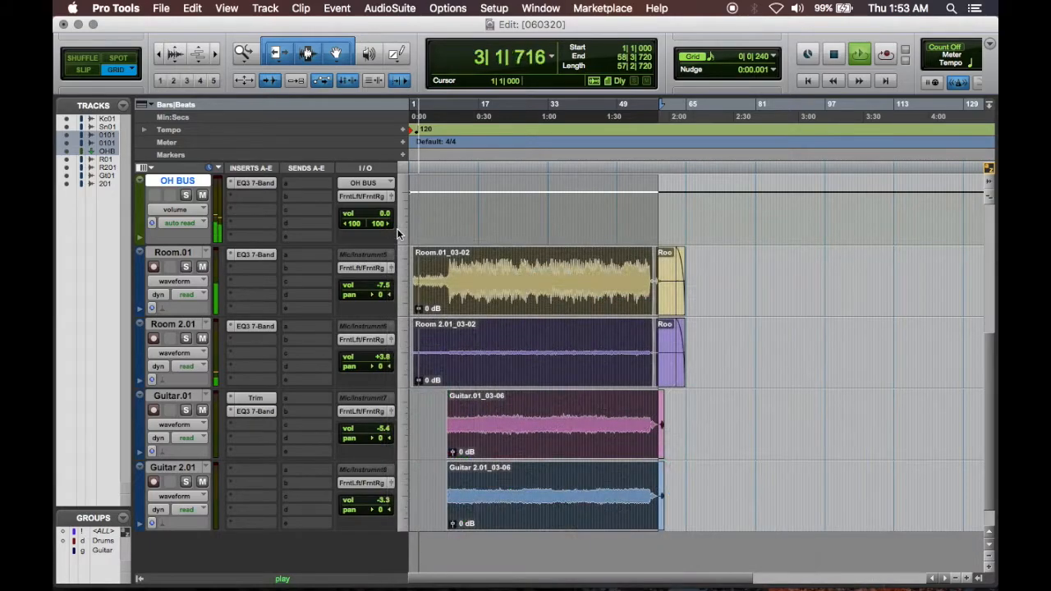
Extend the start of the Guitar.01 clip back to 7|4|000 and add a fade-in 2|2|480 long.
{"action": "key", "text": "t"}
{"action": "key", "text": "t"}
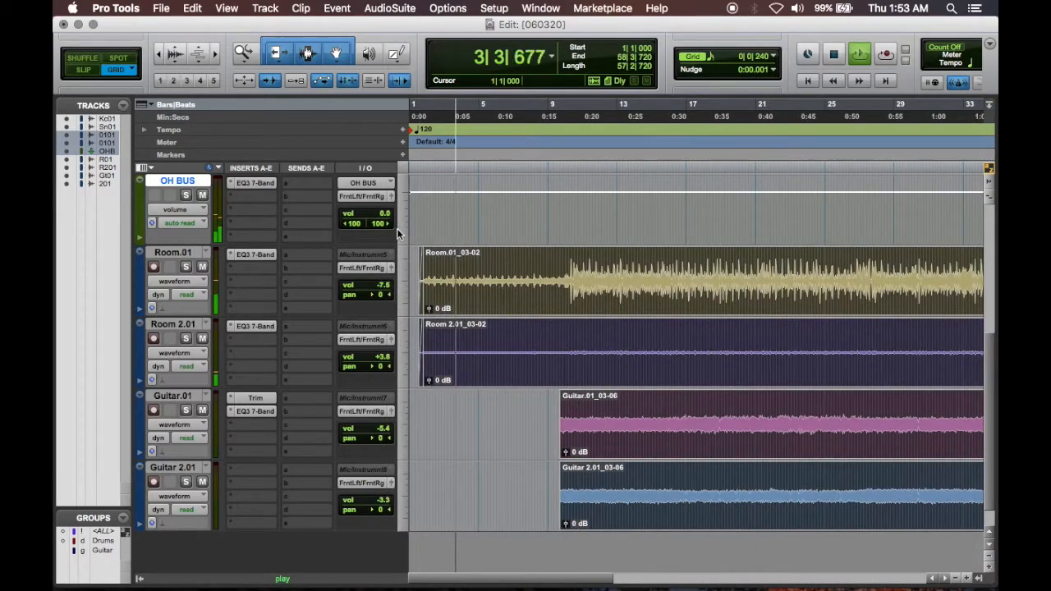
{"action": "left_click", "coordinate": [503, 421]}
{"action": "left_click_drag", "start_coordinate": [561, 425], "coordinate": [518, 422]}
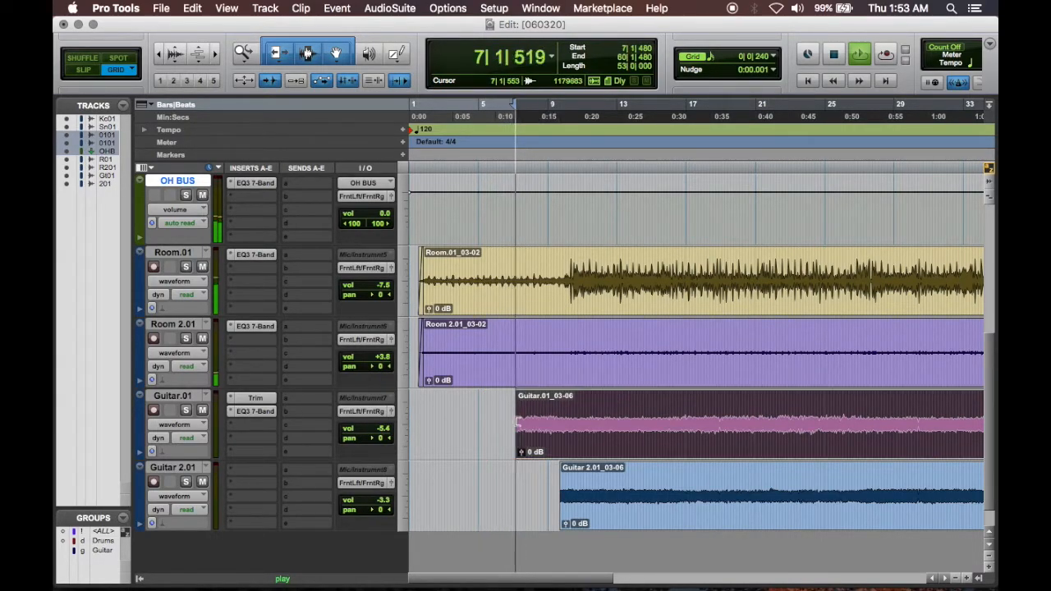
{"action": "left_click", "coordinate": [524, 424]}
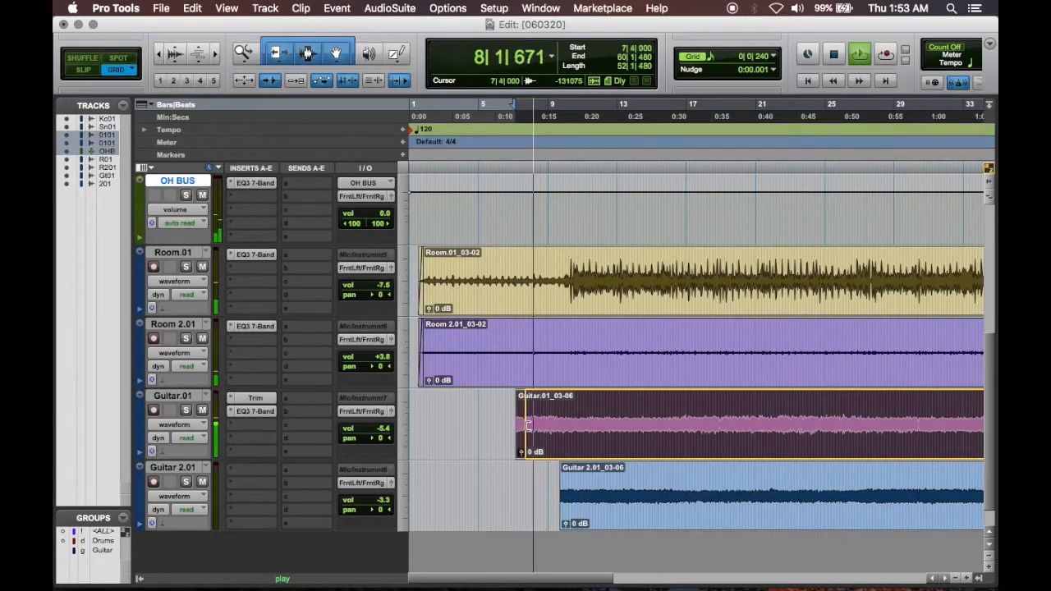
{"action": "left_click", "coordinate": [528, 425]}
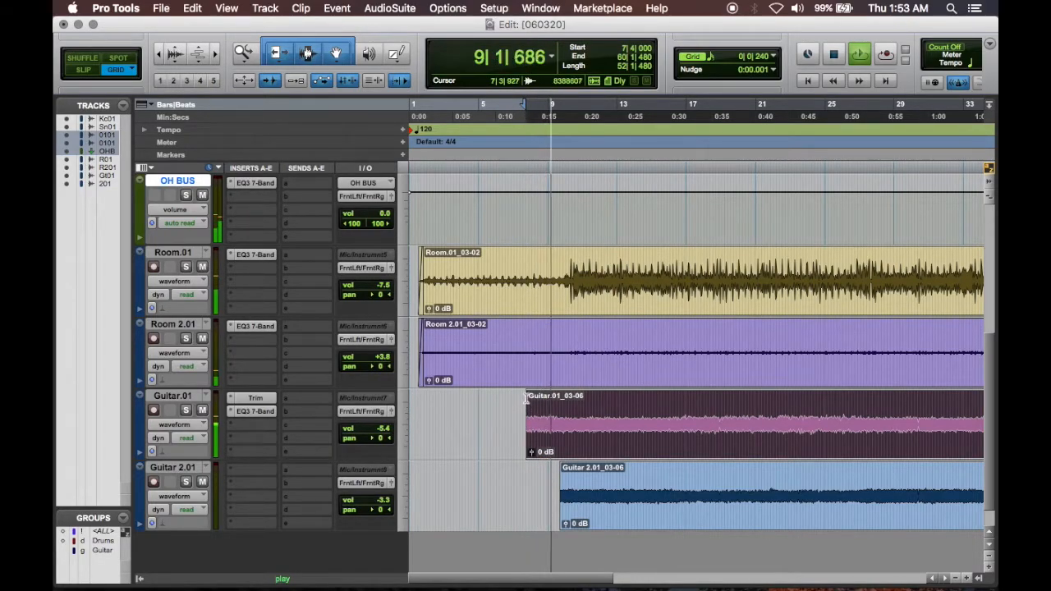
{"action": "left_click_drag", "start_coordinate": [527, 395], "coordinate": [571, 399]}
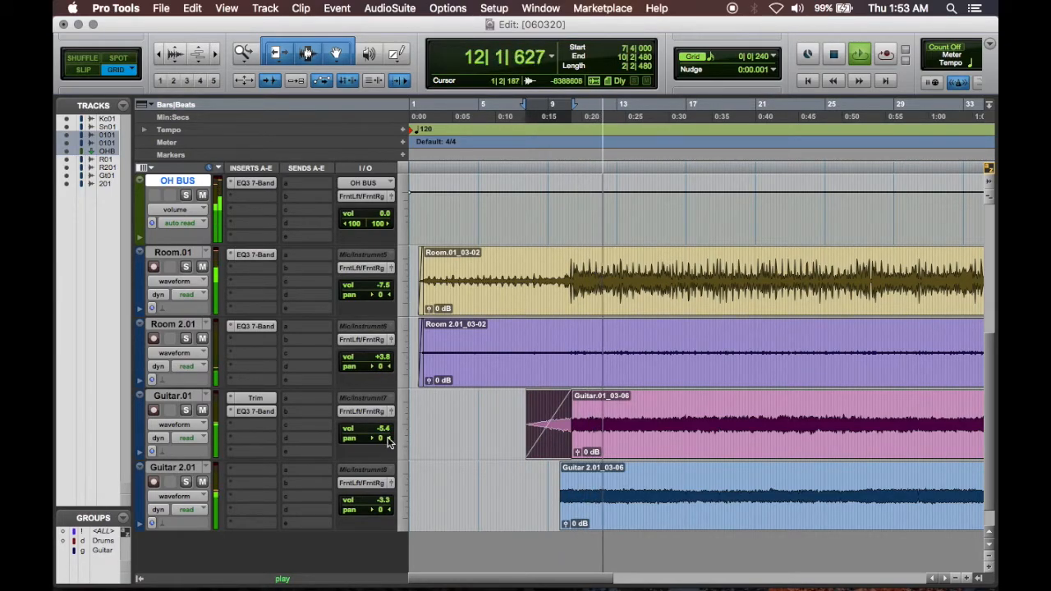
Compare Guitar.01 with and without its EQ by bypassing and re-enabling the plug-in, and close its window.
{"action": "left_click", "coordinate": [250, 410]}
{"action": "left_click", "coordinate": [629, 262]}
{"action": "left_click", "coordinate": [628, 262]}
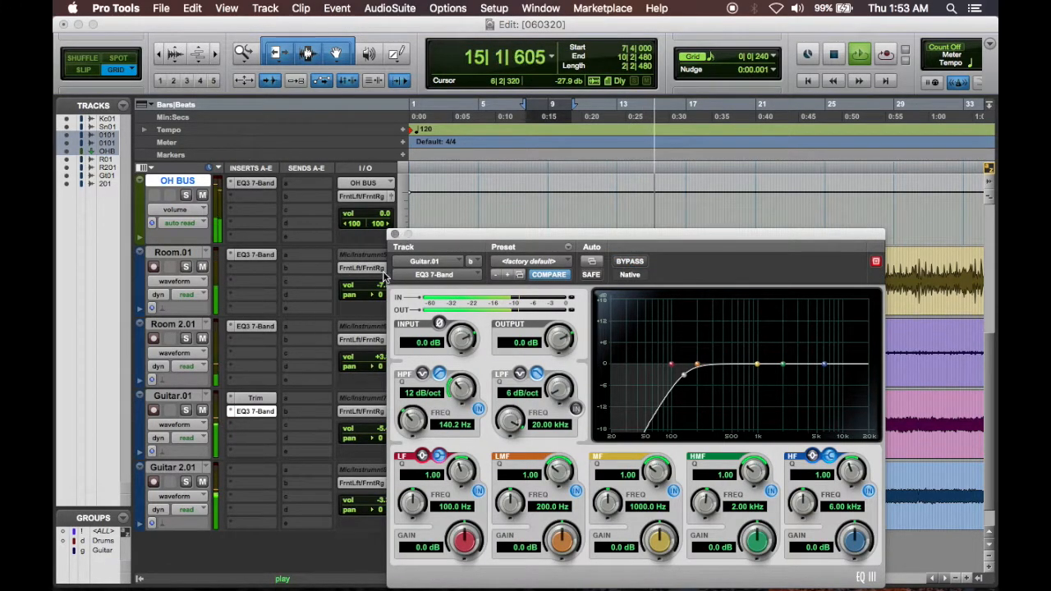
{"action": "left_click", "coordinate": [395, 235]}
Copy the EQ3 7-Band insert from Guitar.01 to Guitar 2.01 and check the copied plug-in's settings.
{"action": "left_click", "coordinate": [261, 411]}
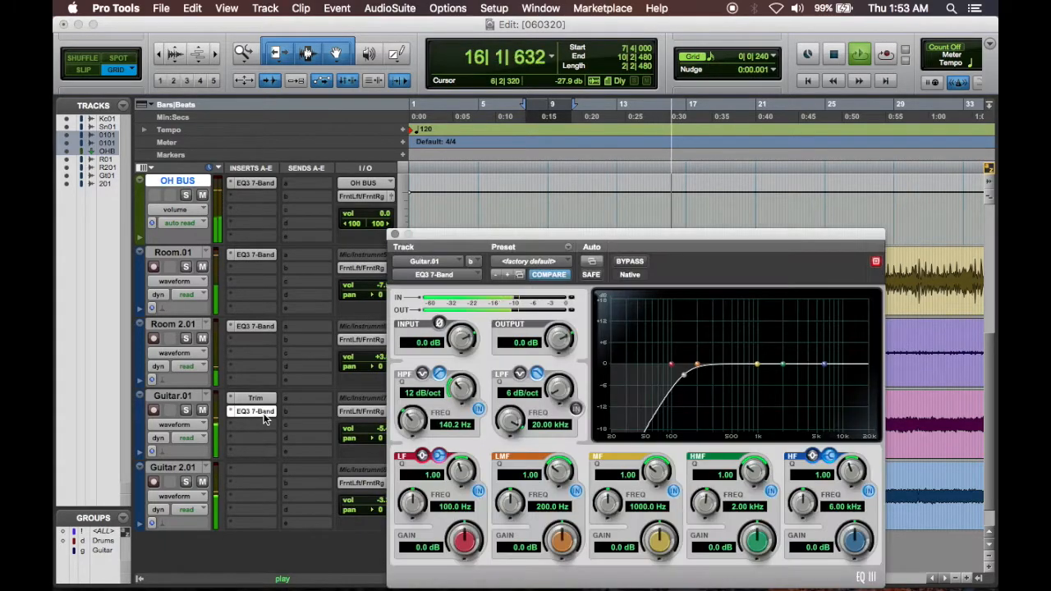
{"action": "left_click_drag", "start_coordinate": [262, 468], "coordinate": [262, 469]}
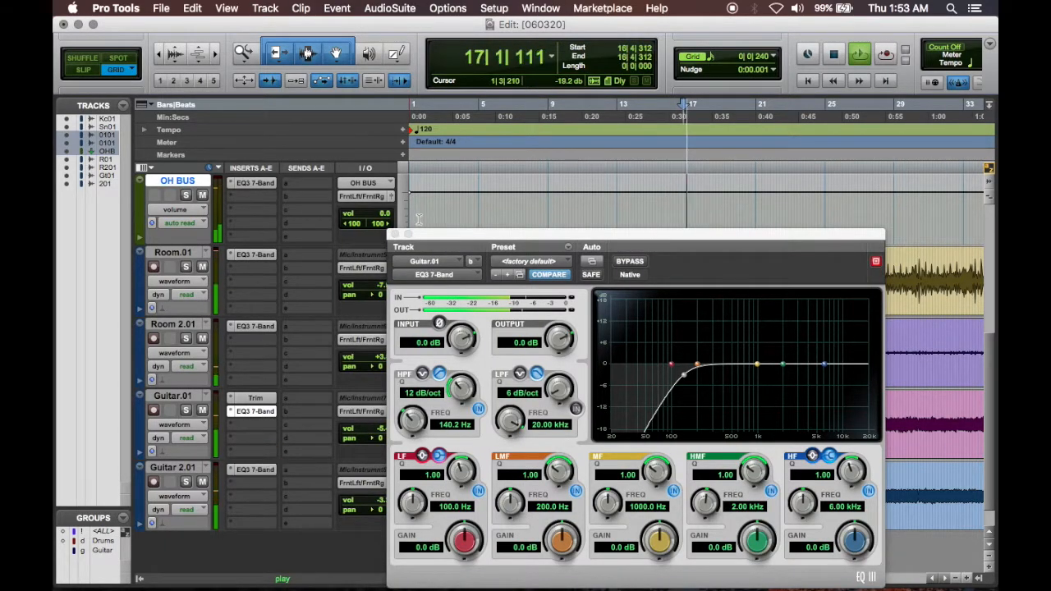
{"action": "left_click", "coordinate": [395, 235]}
{"action": "left_click", "coordinate": [254, 469]}
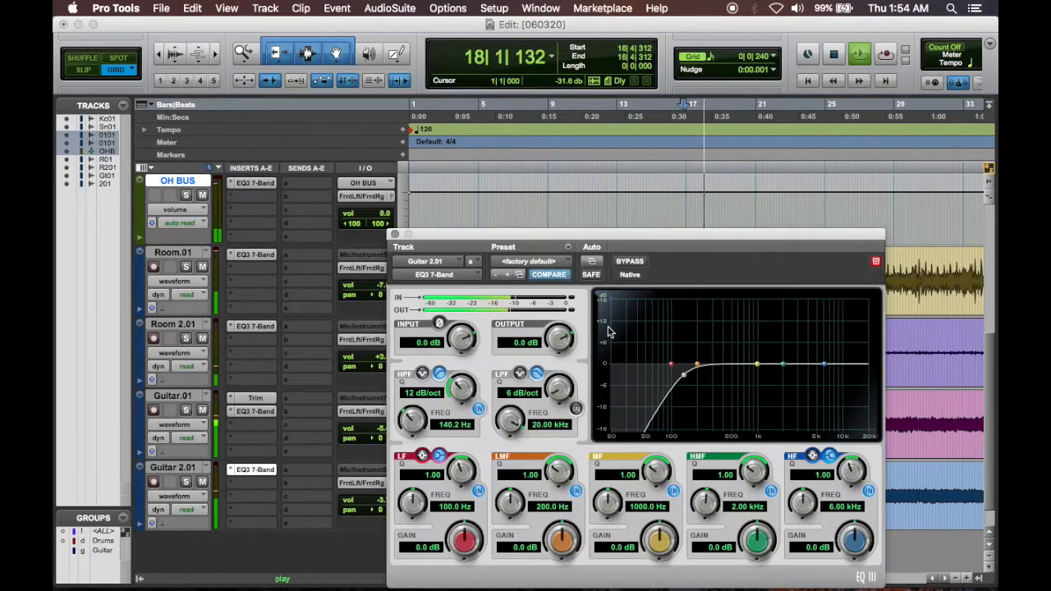
{"action": "left_click", "coordinate": [395, 236]}
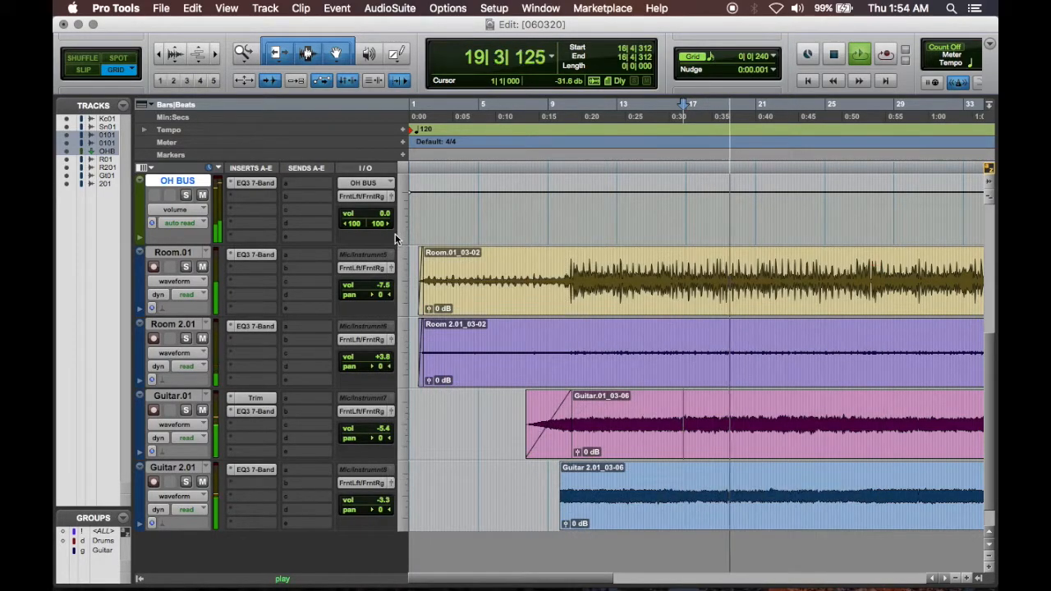
Route both guitar tracks to a new stereo Aux Input track named GUITAR BUS, created next to them, and restart playback.
{"action": "left_click", "coordinate": [173, 396]}
{"action": "left_click", "coordinate": [172, 467], "text": "shift"}
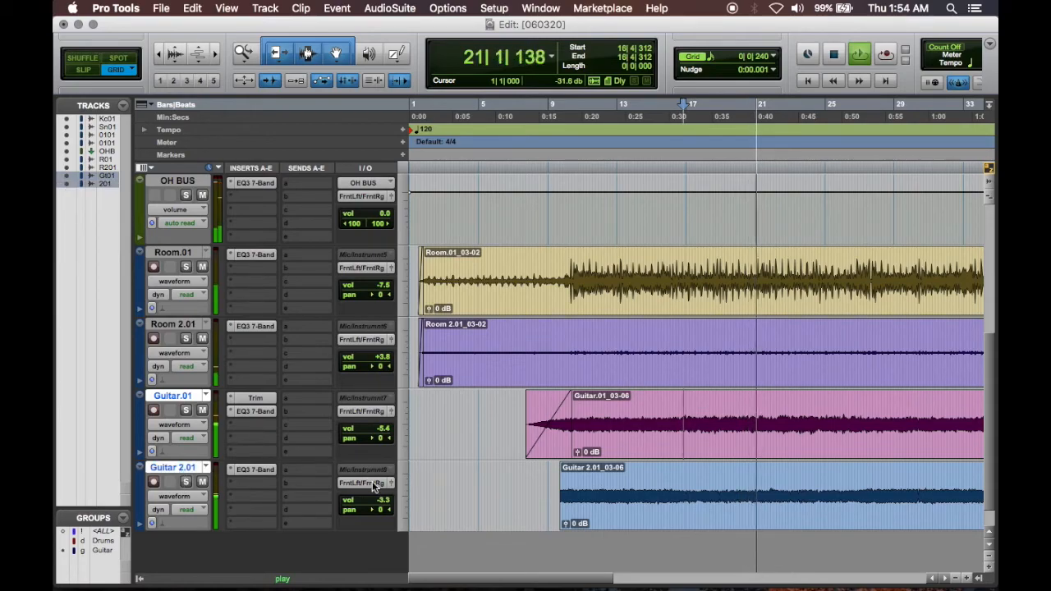
{"action": "left_click", "coordinate": [376, 485]}
{"action": "left_click", "coordinate": [417, 535]}
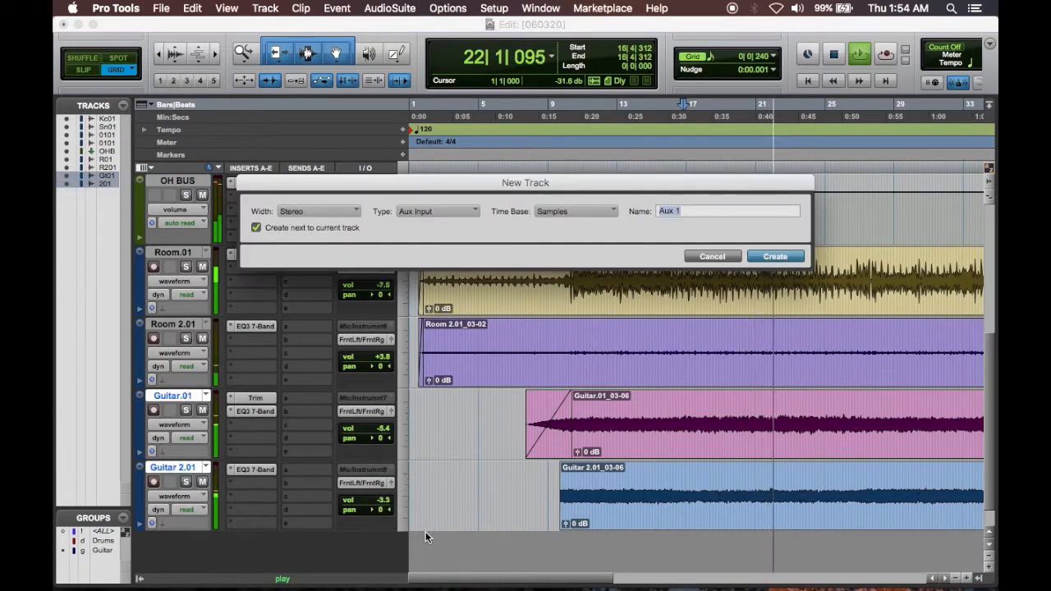
{"action": "type", "text": "GUITAR "}
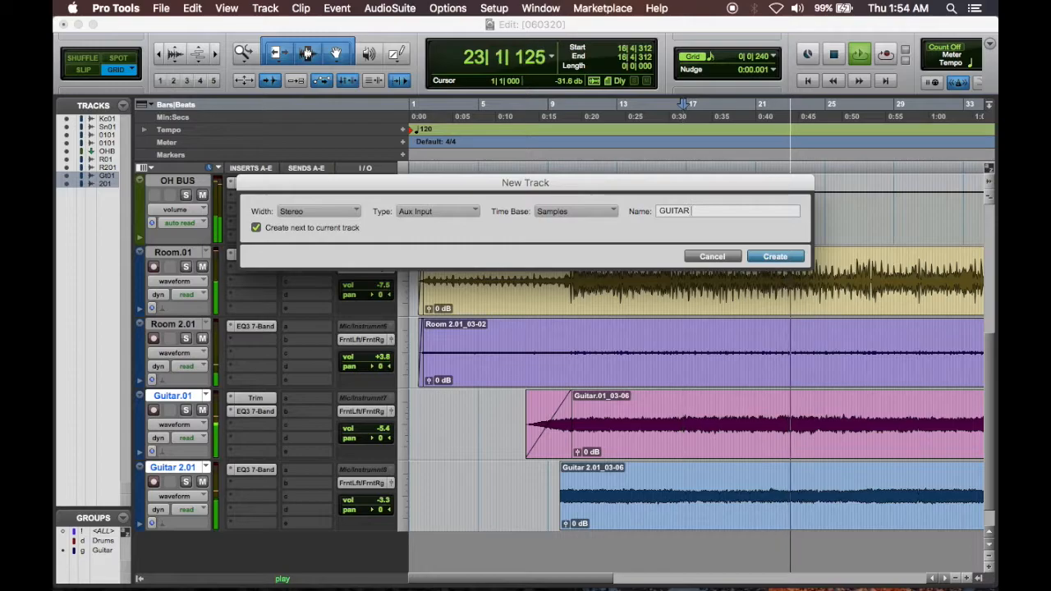
{"action": "type", "text": "BUS"}
{"action": "key", "text": "Return"}
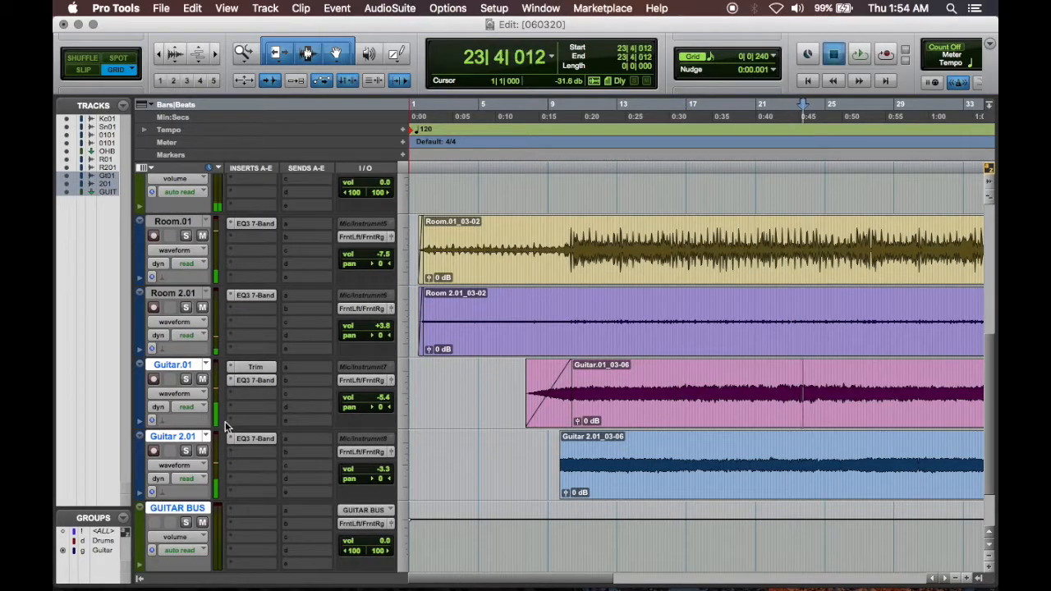
{"action": "key", "text": "space"}
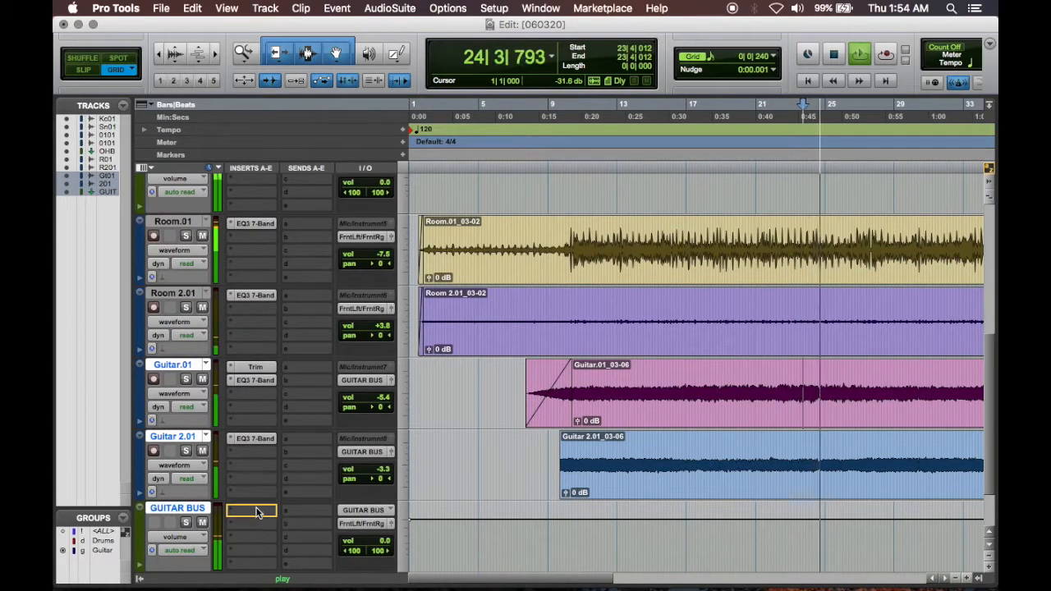
Transfer the guitar EQ3 7-Band to the GUITAR BUS track, leaving no EQ insert on Guitar.01 or Guitar 2.01.
{"action": "left_click_drag", "start_coordinate": [257, 512], "coordinate": [257, 511]}
{"action": "left_click", "coordinate": [230, 380]}
{"action": "left_click", "coordinate": [257, 358]}
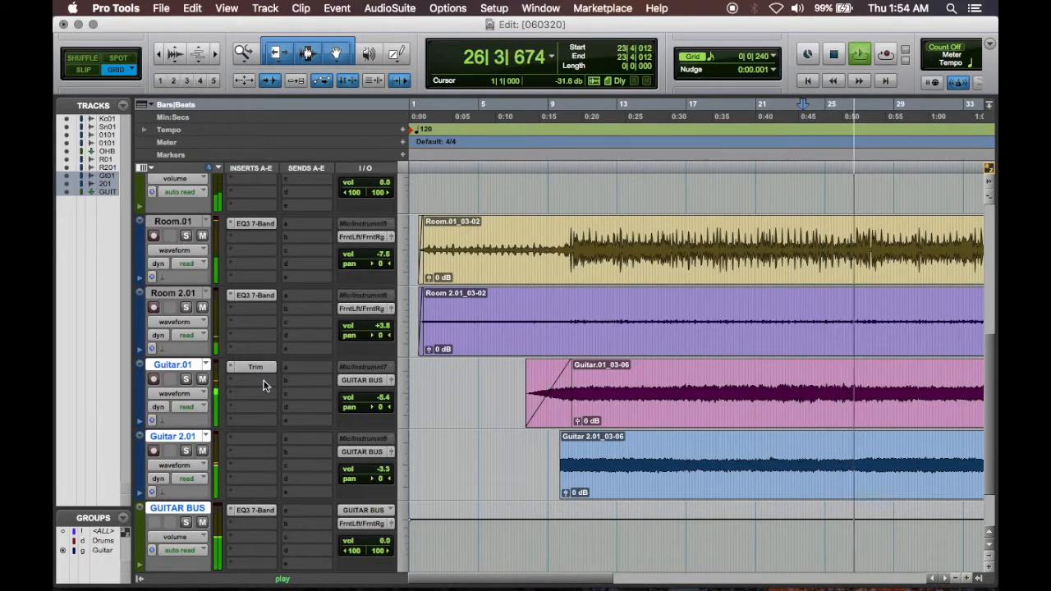
Insert a new mono EQ3 7-Band on Guitar.01 and cut its low-mid band by 2.8 dB at 1000 Hz with a Q of 1.49.
{"action": "left_click", "coordinate": [264, 380]}
{"action": "mouse_move", "coordinate": [307, 410]}
{"action": "mouse_move", "coordinate": [386, 385]}
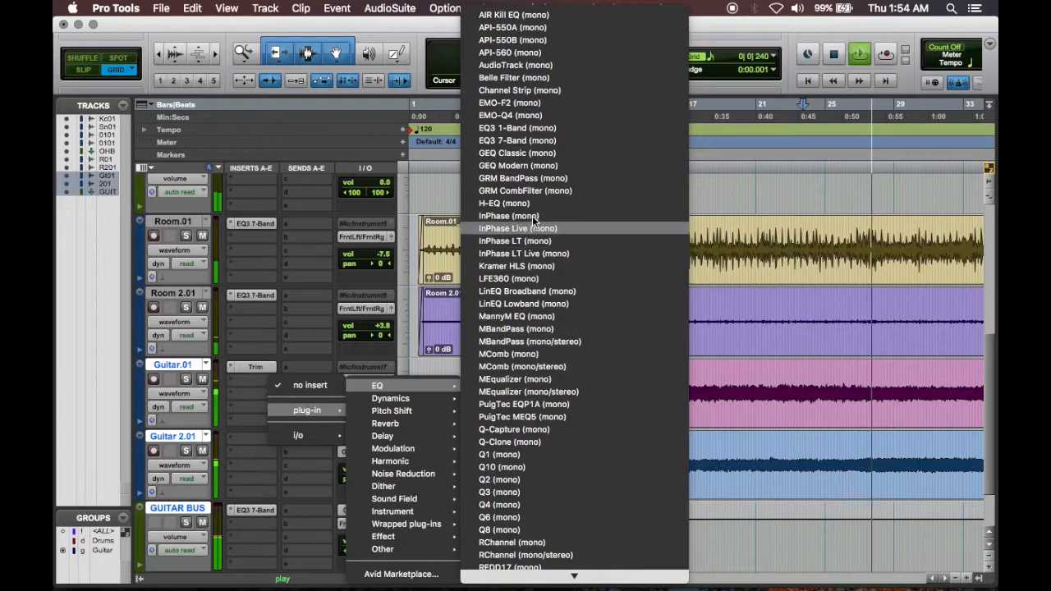
{"action": "left_click", "coordinate": [538, 140]}
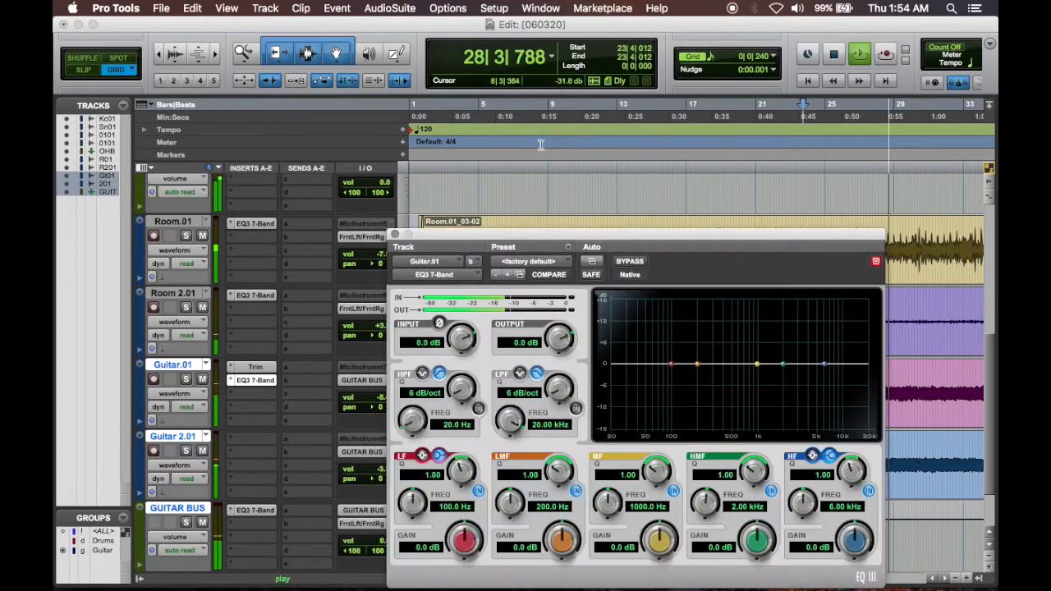
{"action": "mouse_move", "coordinate": [697, 364]}
{"action": "left_mouse_down"}
{"action": "mouse_move", "coordinate": [667, 328]}
{"action": "mouse_move", "coordinate": [712, 308]}
{"action": "mouse_move", "coordinate": [721, 309]}
{"action": "mouse_move", "coordinate": [716, 355]}
{"action": "left_mouse_up"}
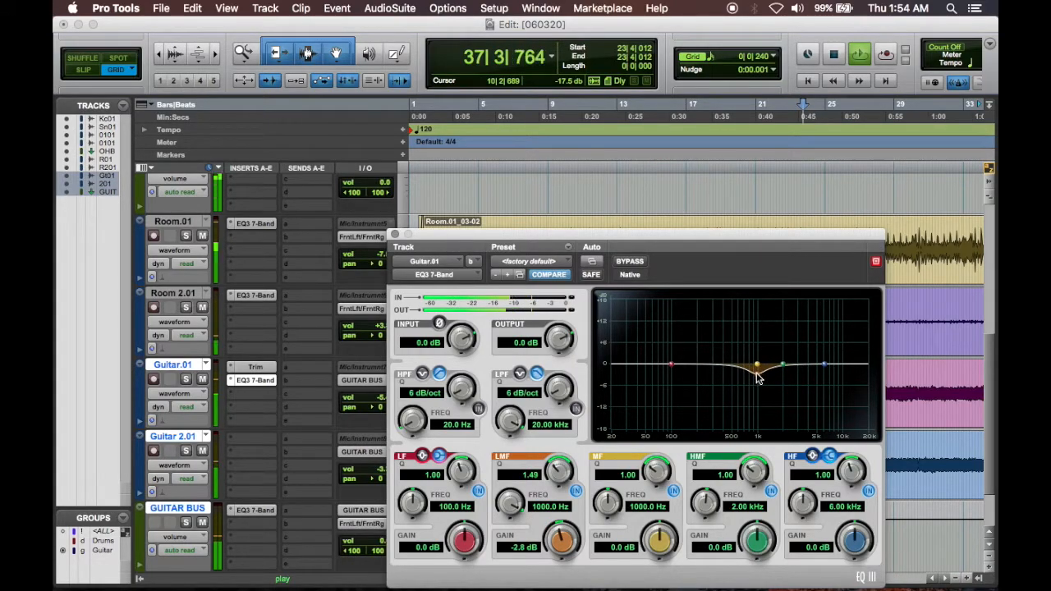
On Guitar.01's EQ, boost the low-mid band by 3.0 dB at 322.1 Hz and cut the high-mid band by 4.8 dB at 5.84 kHz.
{"action": "mouse_move", "coordinate": [720, 354]}
{"action": "left_mouse_down"}
{"action": "mouse_move", "coordinate": [672, 315]}
{"action": "mouse_move", "coordinate": [692, 313]}
{"action": "mouse_move", "coordinate": [719, 348]}
{"action": "left_mouse_up"}
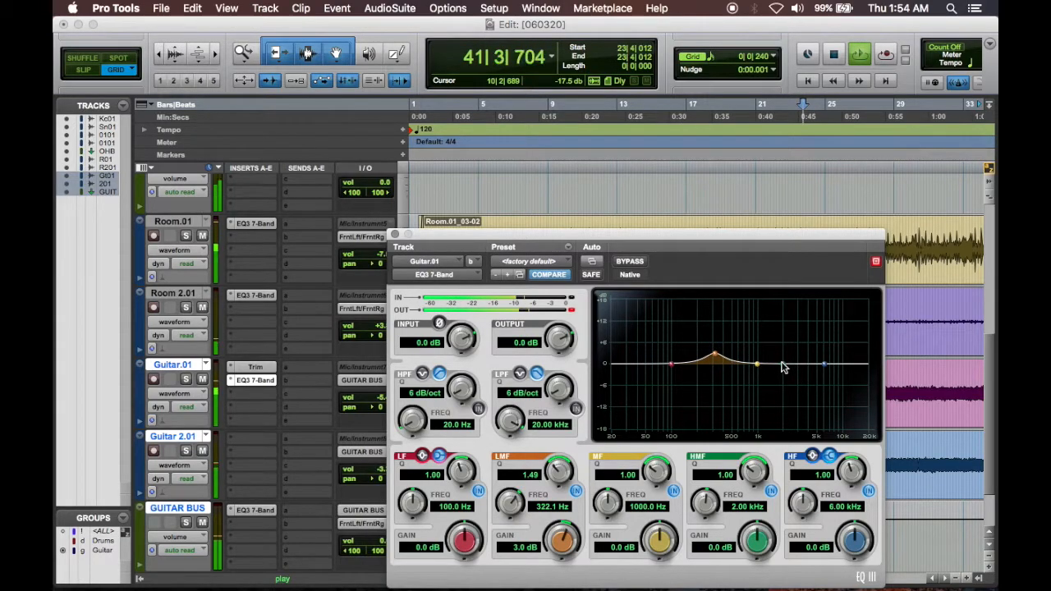
{"action": "left_click_drag", "start_coordinate": [783, 367], "coordinate": [825, 384]}
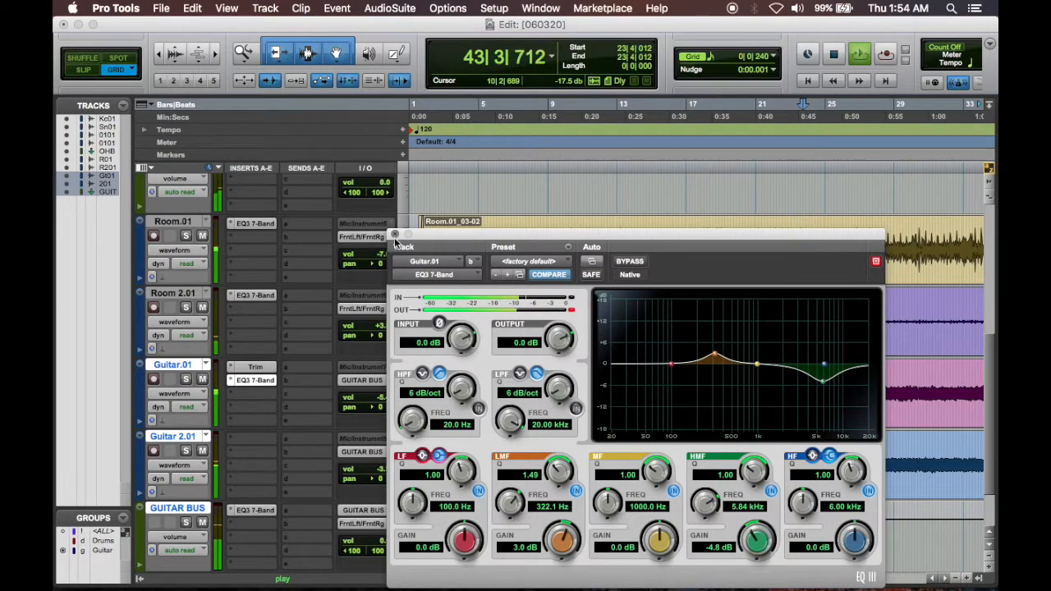
{"action": "left_click", "coordinate": [394, 236]}
Raise Guitar.01's volume to -0.7 dB and restart playback from bar 7.
{"action": "left_click_drag", "start_coordinate": [389, 397], "coordinate": [387, 387]}
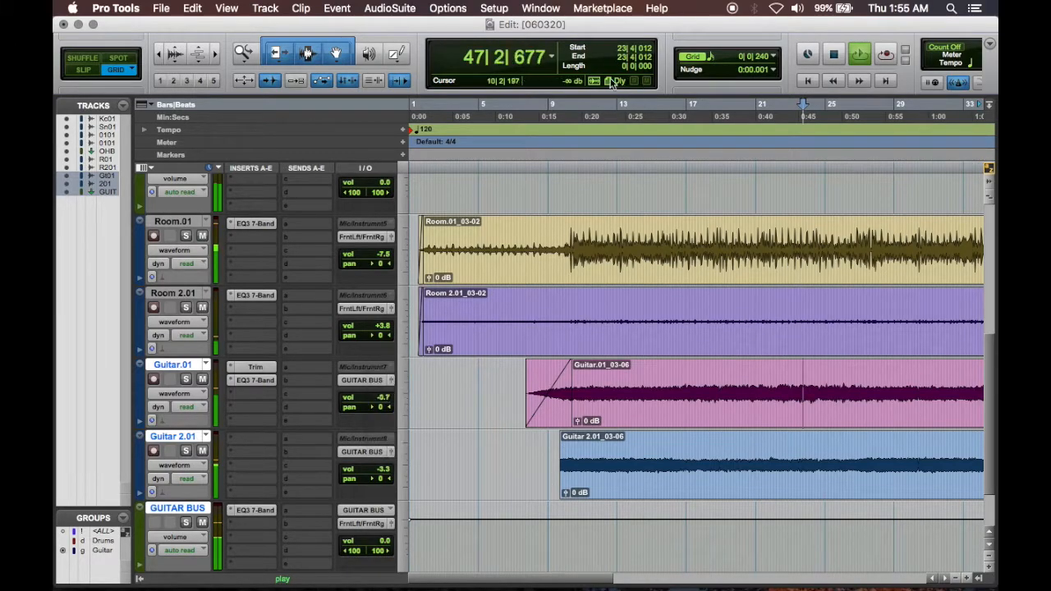
{"action": "left_click", "coordinate": [522, 106]}
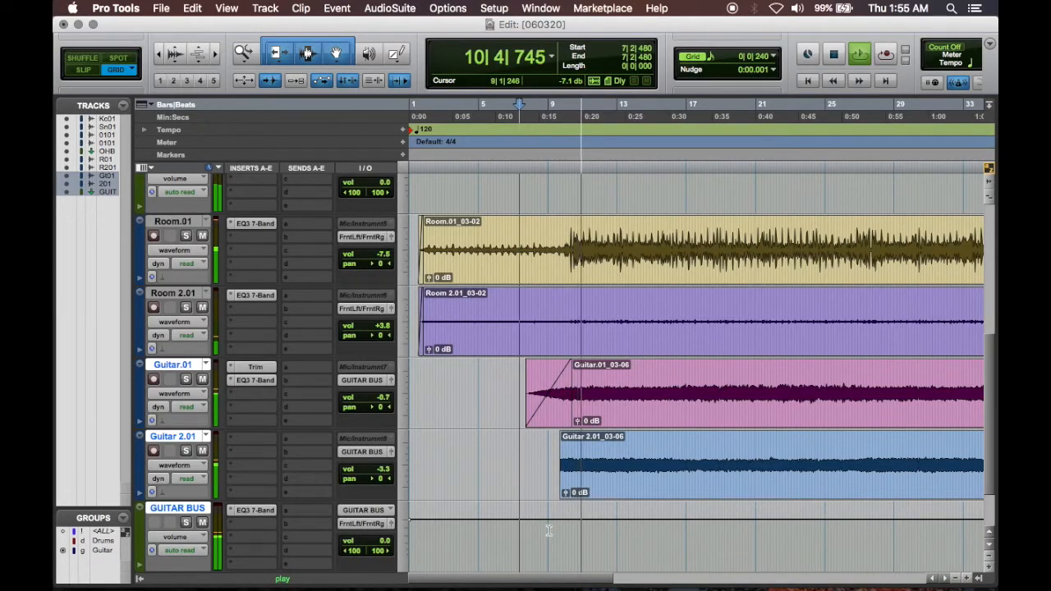
{"action": "scroll", "coordinate": [509, 492], "scroll_direction": "down", "scroll_amount": 2}
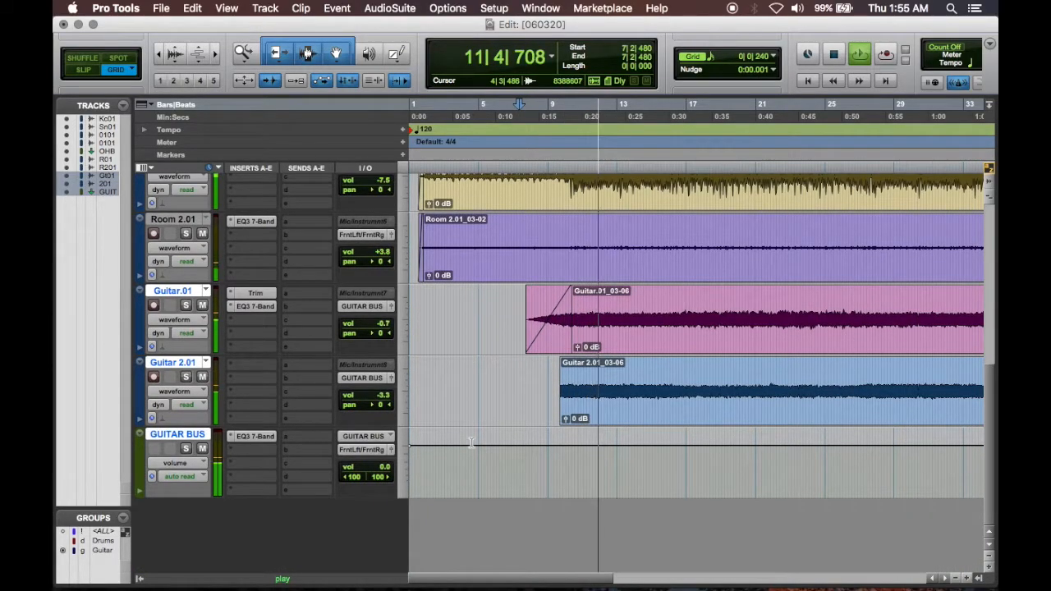
Insert a mono CLA-76 compressor on Kick.01 and turn off its analog hum.
{"action": "scroll", "coordinate": [434, 375], "scroll_direction": "up", "scroll_amount": 10}
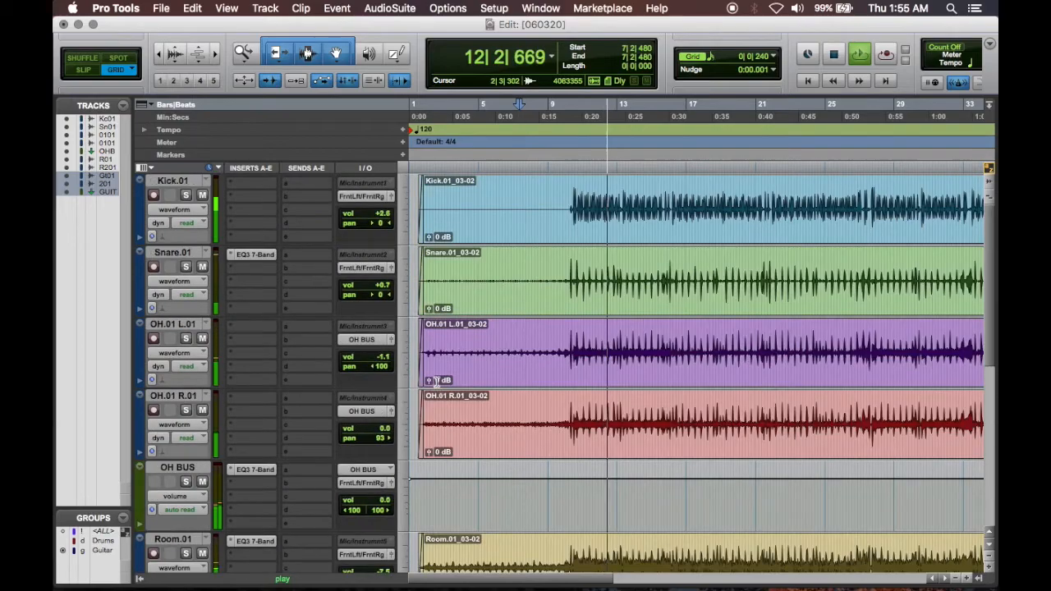
{"action": "left_click", "coordinate": [250, 182]}
{"action": "mouse_move", "coordinate": [291, 213]}
{"action": "mouse_move", "coordinate": [386, 229]}
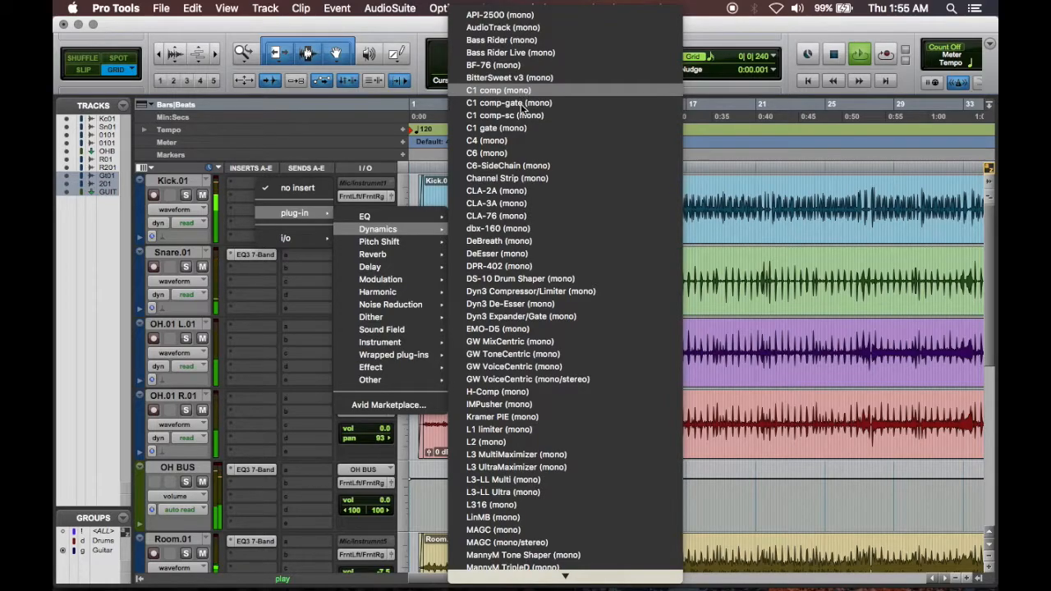
{"action": "left_click", "coordinate": [532, 217]}
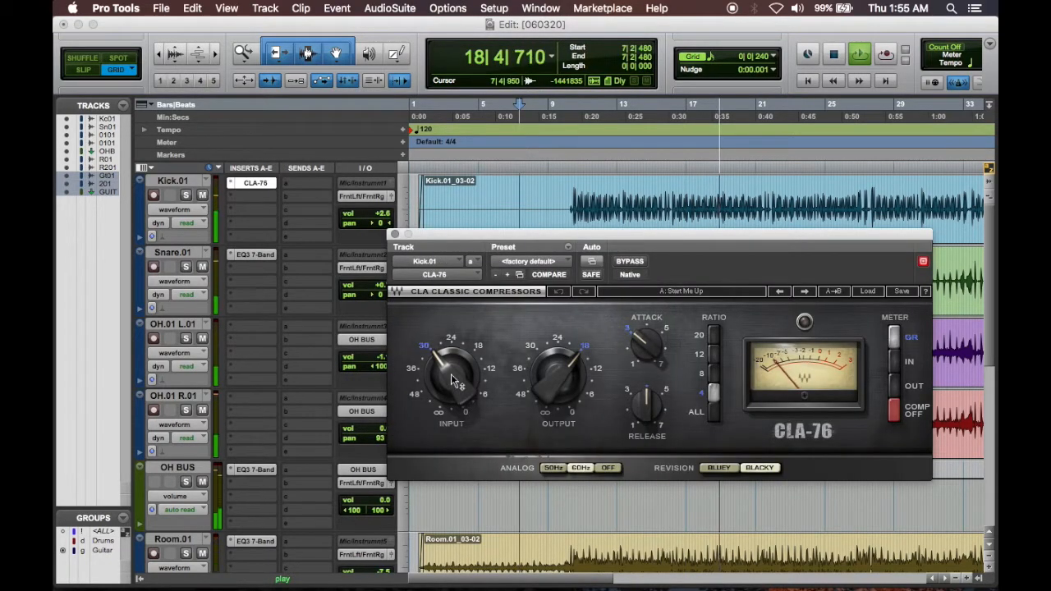
{"action": "left_click", "coordinate": [608, 468]}
Set the kick's CLA-76 input to -39.8 and output to about -8.5, with a slightly lower attack and the release near 3.
{"action": "left_click_drag", "start_coordinate": [548, 378], "coordinate": [549, 443]}
{"action": "left_click_drag", "start_coordinate": [450, 373], "coordinate": [450, 403]}
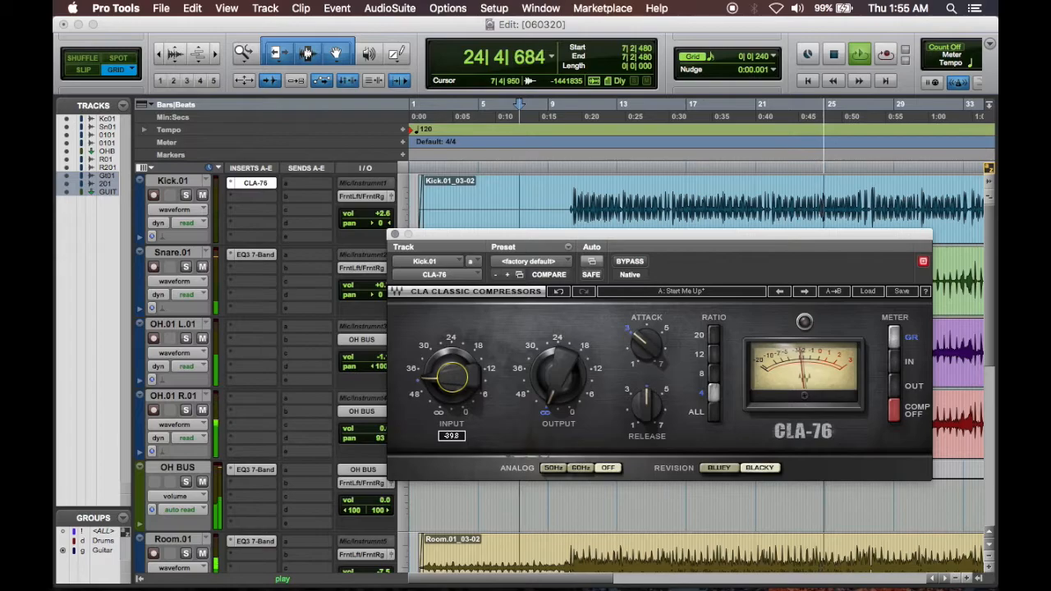
{"action": "left_click_drag", "start_coordinate": [561, 378], "coordinate": [561, 358]}
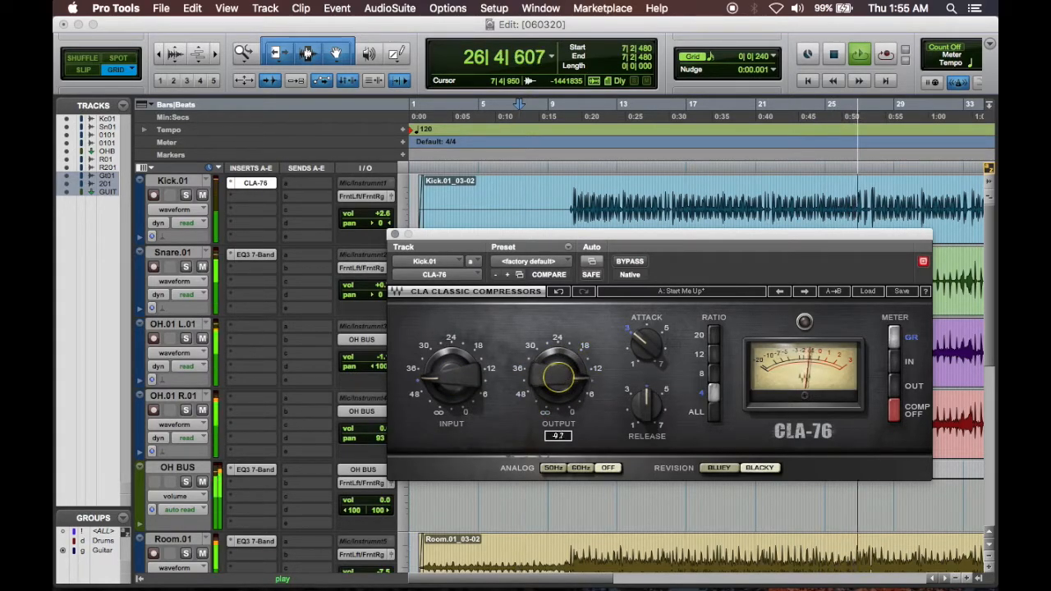
{"action": "mouse_move", "coordinate": [651, 344]}
{"action": "left_mouse_down"}
{"action": "mouse_move", "coordinate": [651, 333]}
{"action": "mouse_move", "coordinate": [651, 342]}
{"action": "left_mouse_up"}
{"action": "left_click_drag", "start_coordinate": [652, 412], "coordinate": [653, 422]}
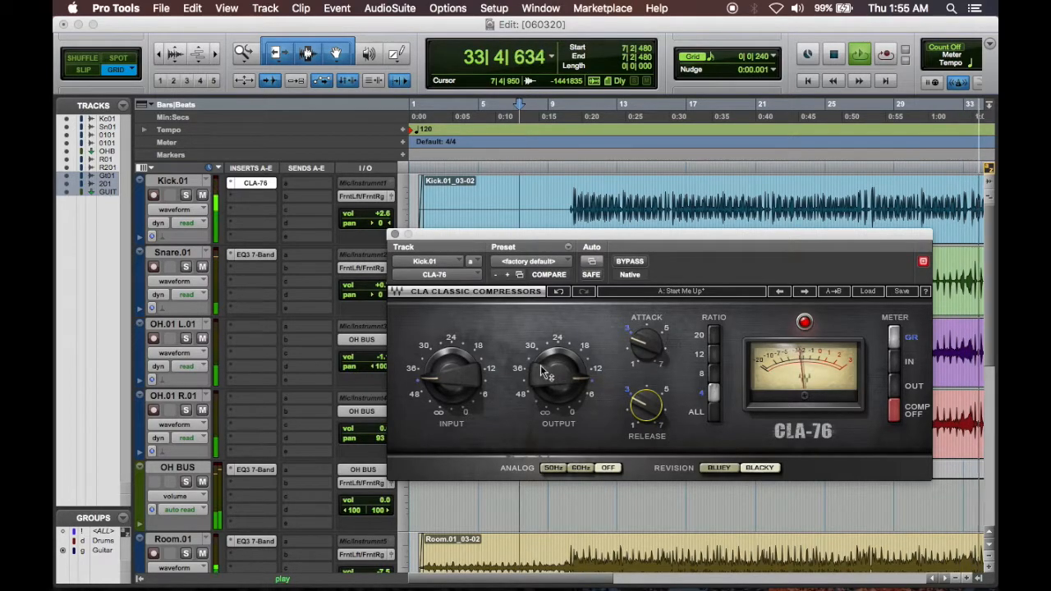
{"action": "left_click_drag", "start_coordinate": [542, 367], "coordinate": [542, 376]}
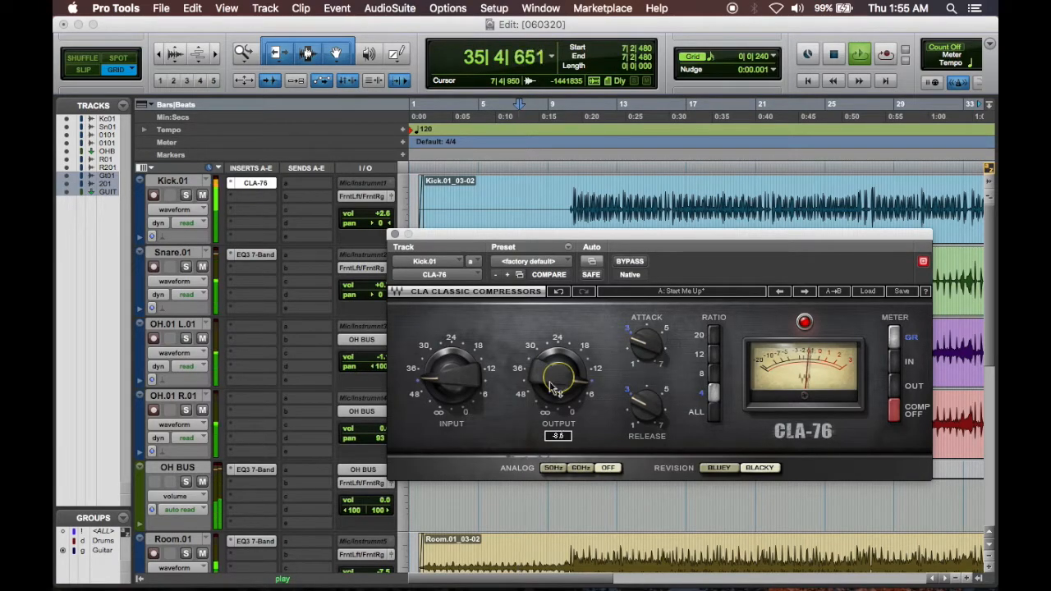
{"action": "left_click", "coordinate": [393, 235]}
Insert a mono EQ3 7-Band after the compressor on Kick.01 and boost its high-mid band by 2.2 dB at 1.78 kHz.
{"action": "left_click", "coordinate": [266, 195]}
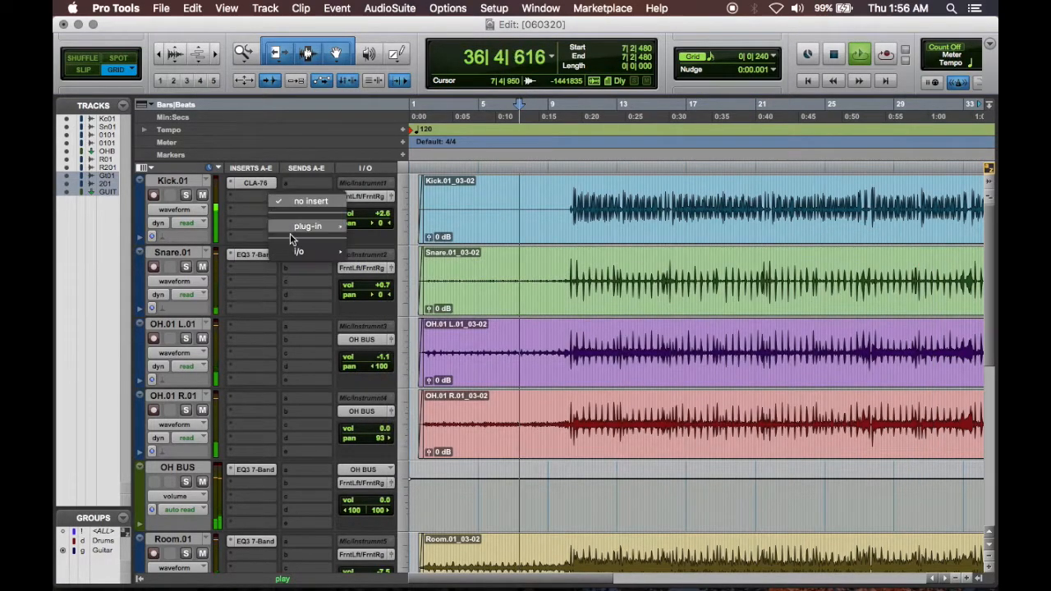
{"action": "mouse_move", "coordinate": [312, 226]}
{"action": "mouse_move", "coordinate": [379, 234]}
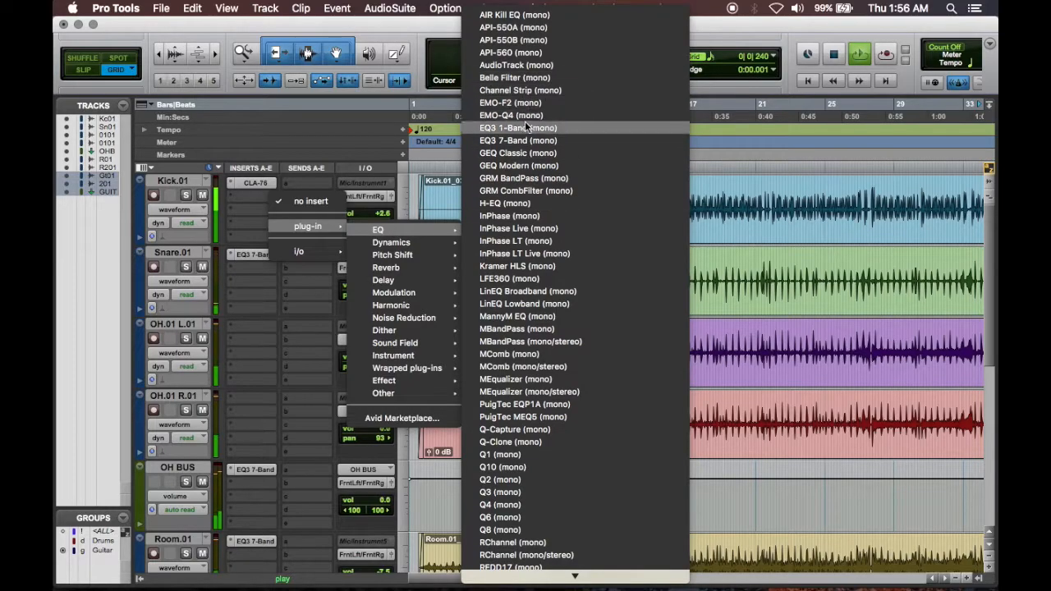
{"action": "left_click", "coordinate": [526, 133]}
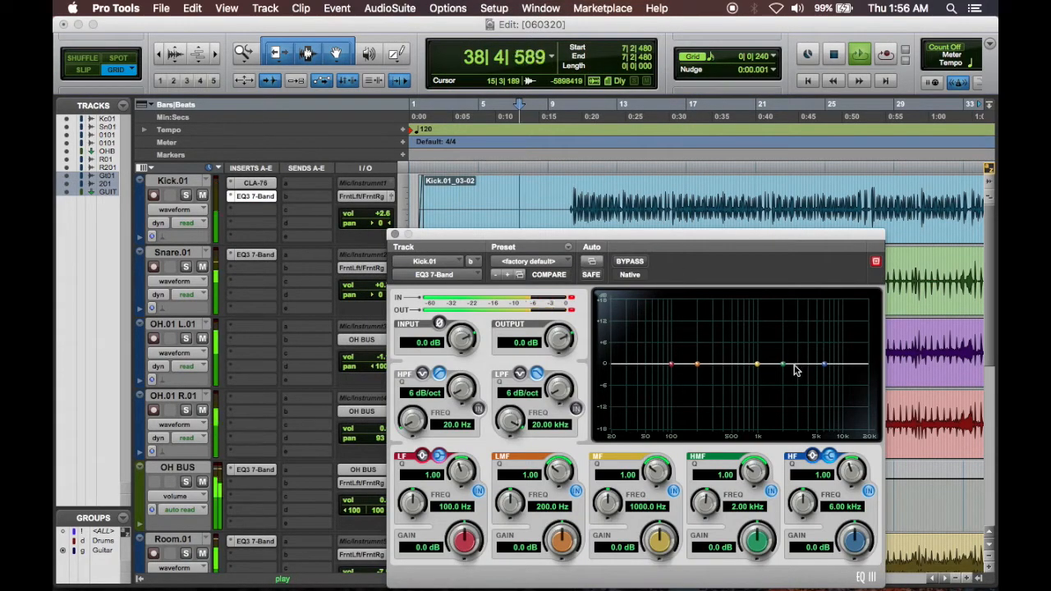
{"action": "mouse_move", "coordinate": [782, 367]}
{"action": "left_mouse_down"}
{"action": "mouse_move", "coordinate": [765, 336]}
{"action": "mouse_move", "coordinate": [774, 321]}
{"action": "mouse_move", "coordinate": [824, 310]}
{"action": "mouse_move", "coordinate": [753, 305]}
{"action": "mouse_move", "coordinate": [749, 321]}
{"action": "mouse_move", "coordinate": [766, 350]}
{"action": "mouse_move", "coordinate": [786, 305]}
{"action": "mouse_move", "coordinate": [780, 351]}
{"action": "left_mouse_up"}
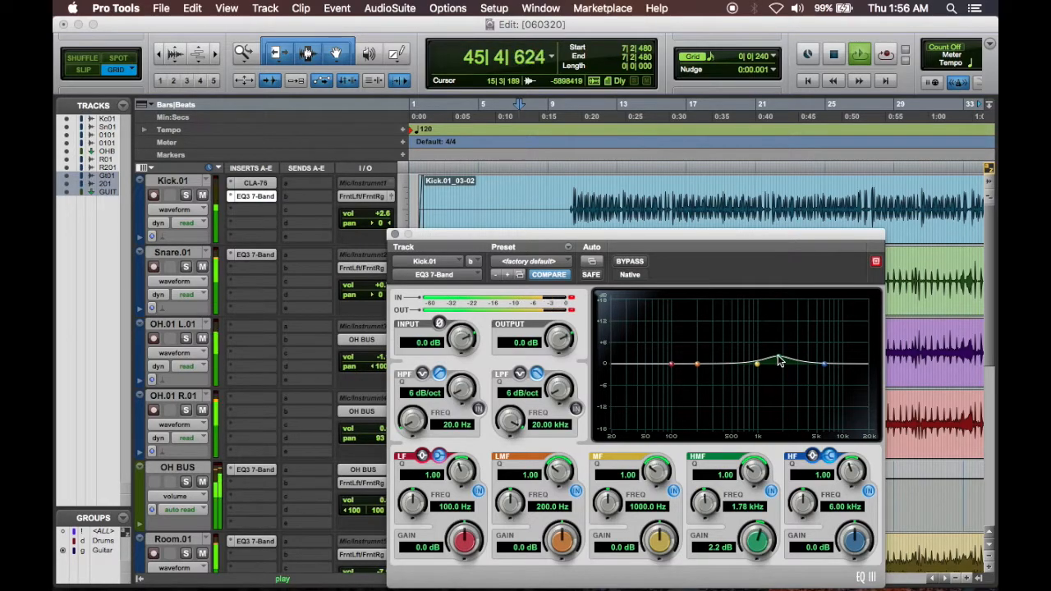
Enable the kick EQ's 20 Hz high-pass filter, cut its low-mids by 2.8 dB at 160.8 Hz, and boost its lows by 3.4 dB at 108.1 Hz.
{"action": "mouse_move", "coordinate": [699, 366]}
{"action": "left_mouse_down"}
{"action": "mouse_move", "coordinate": [668, 314]}
{"action": "mouse_move", "coordinate": [690, 375]}
{"action": "left_mouse_up"}
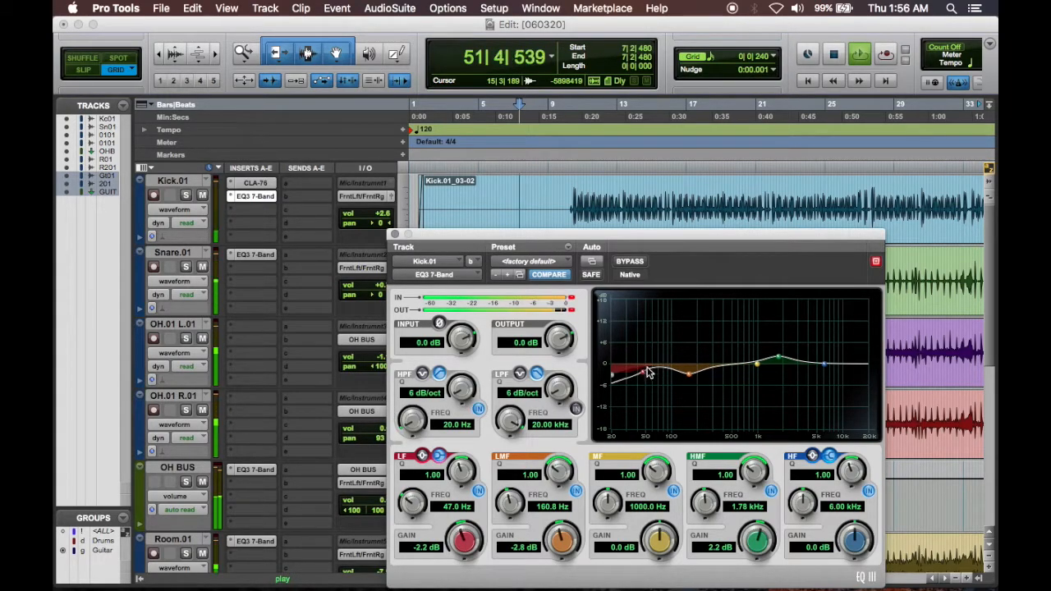
{"action": "left_click_drag", "start_coordinate": [655, 350], "coordinate": [663, 342]}
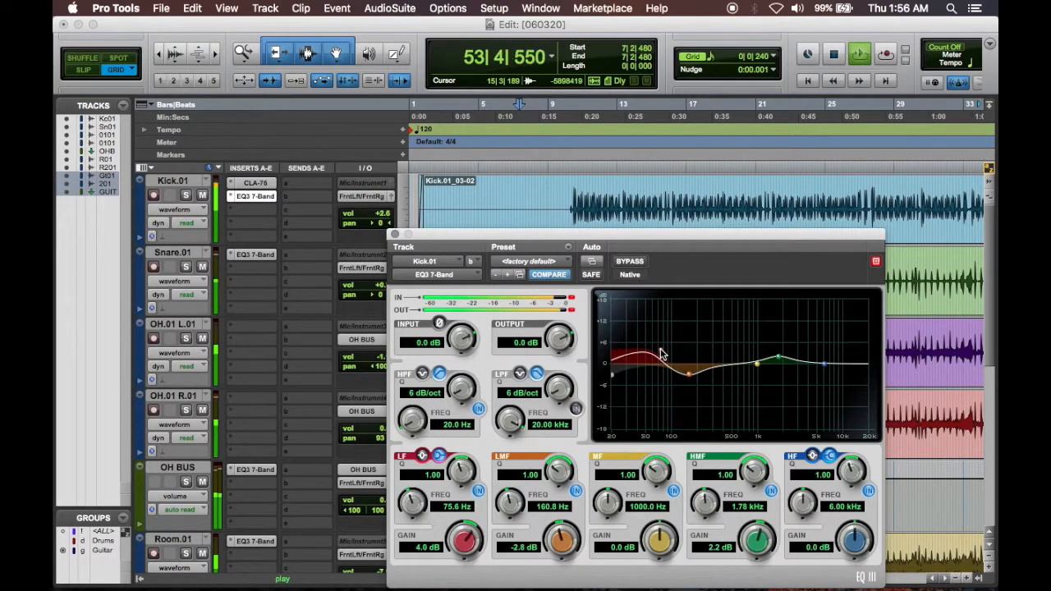
{"action": "left_click_drag", "start_coordinate": [666, 353], "coordinate": [680, 347]}
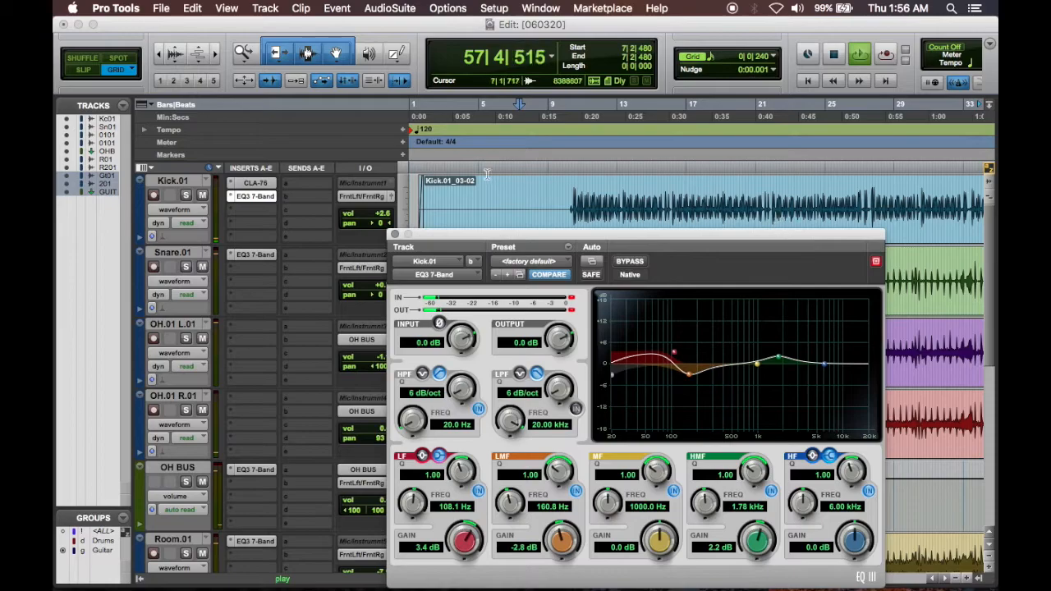
{"action": "left_click", "coordinate": [394, 235]}
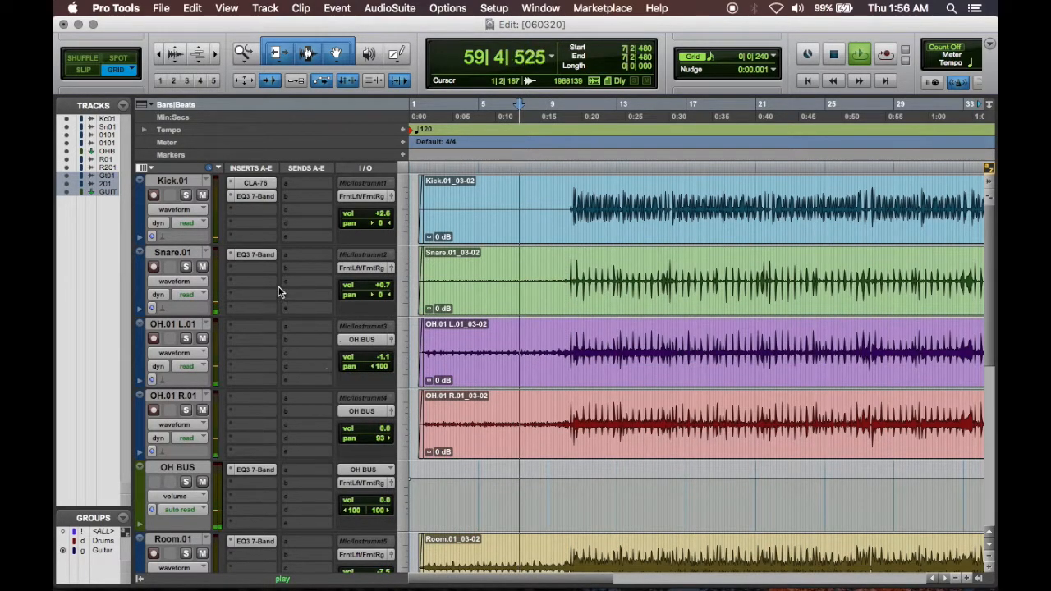
On Snare.01's EQ, set HMF to -1.7 dB at 269.4 Hz, MF to 1.5 dB at 698.4 Hz and HF to 1.7 dB at 3.35 kHz.
{"action": "left_click", "coordinate": [266, 256]}
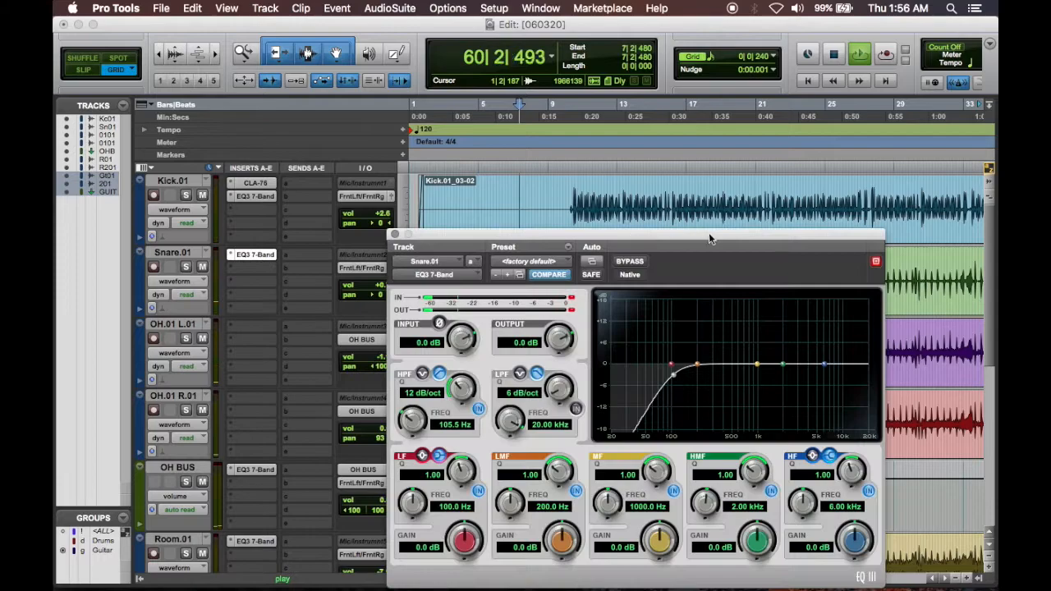
{"action": "left_click", "coordinate": [599, 100]}
{"action": "left_click_drag", "start_coordinate": [783, 364], "coordinate": [726, 359]}
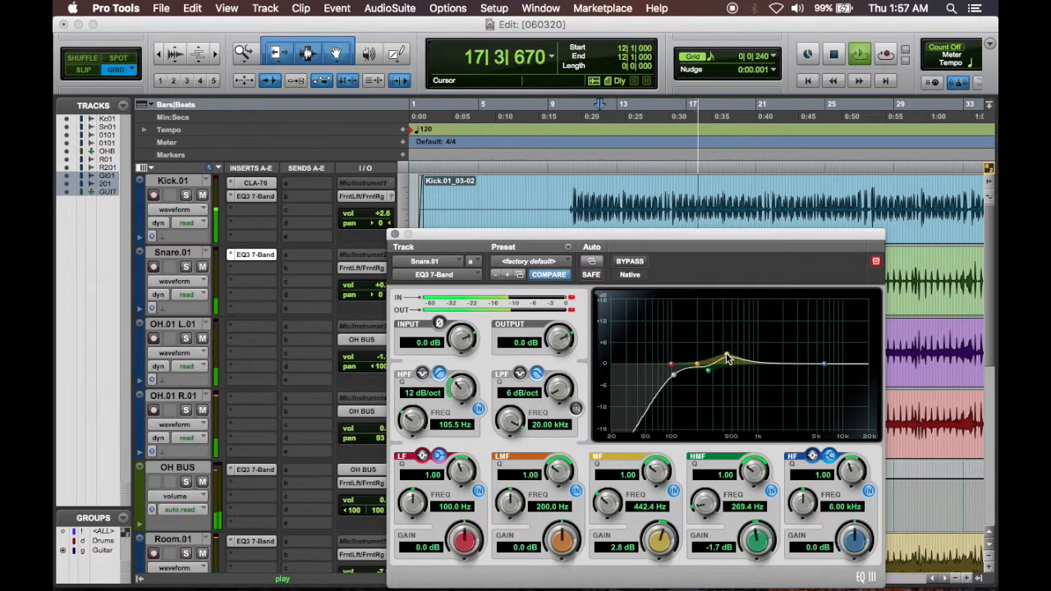
{"action": "mouse_move", "coordinate": [823, 364]}
{"action": "left_mouse_down"}
{"action": "mouse_move", "coordinate": [821, 349]}
{"action": "mouse_move", "coordinate": [785, 354]}
{"action": "mouse_move", "coordinate": [803, 362]}
{"action": "left_mouse_up"}
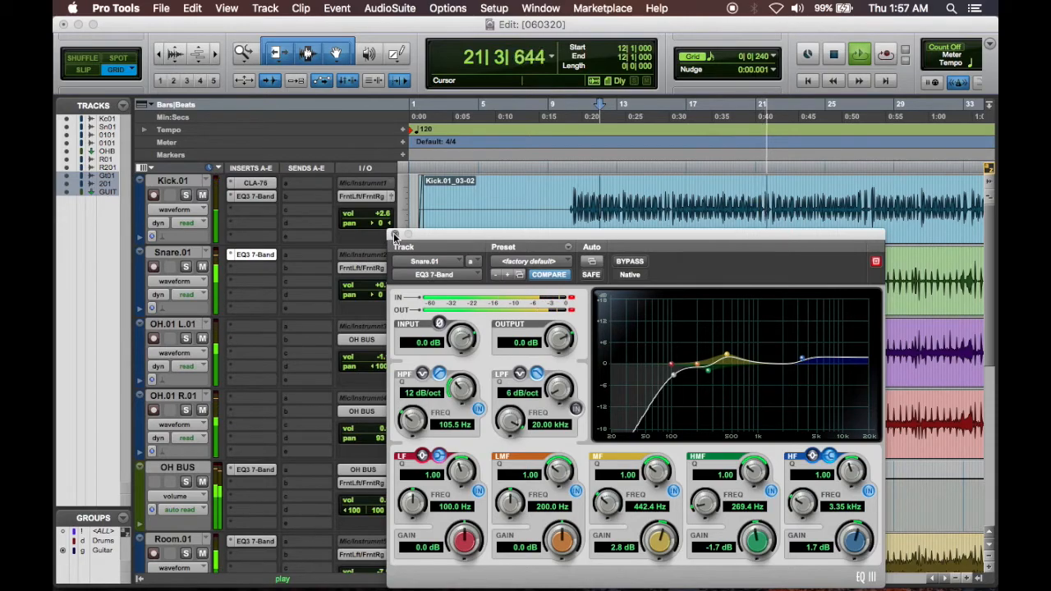
{"action": "mouse_move", "coordinate": [727, 359]}
{"action": "left_mouse_down"}
{"action": "mouse_move", "coordinate": [704, 344]}
{"action": "mouse_move", "coordinate": [756, 342]}
{"action": "mouse_move", "coordinate": [744, 363]}
{"action": "left_mouse_up"}
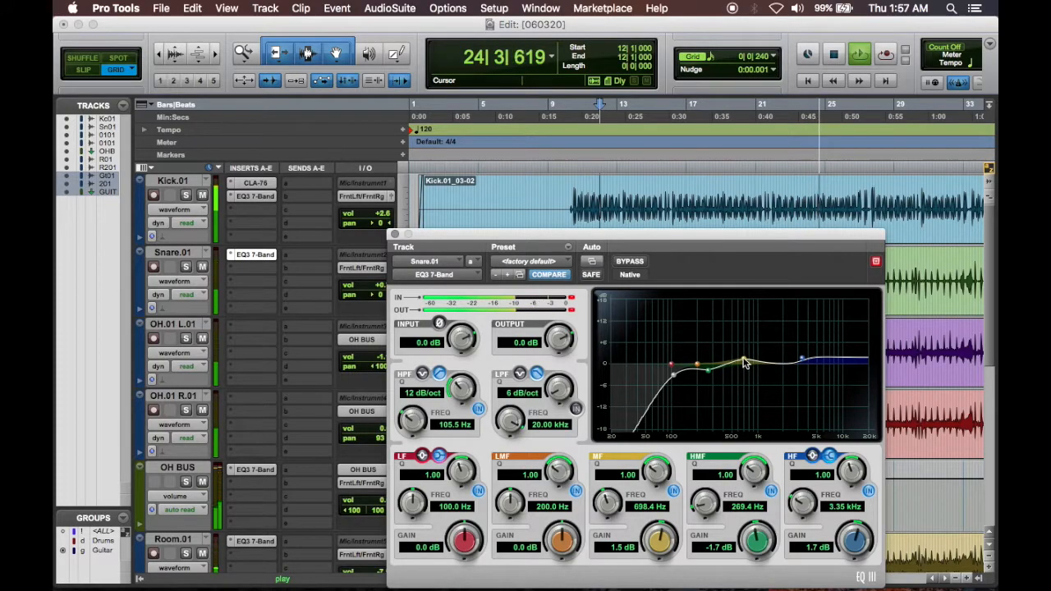
{"action": "left_click", "coordinate": [395, 235]}
Insert a mono dbx-160 compressor after the EQ on Snare.01 and restart playback.
{"action": "left_click", "coordinate": [380, 288]}
{"action": "left_click", "coordinate": [240, 268]}
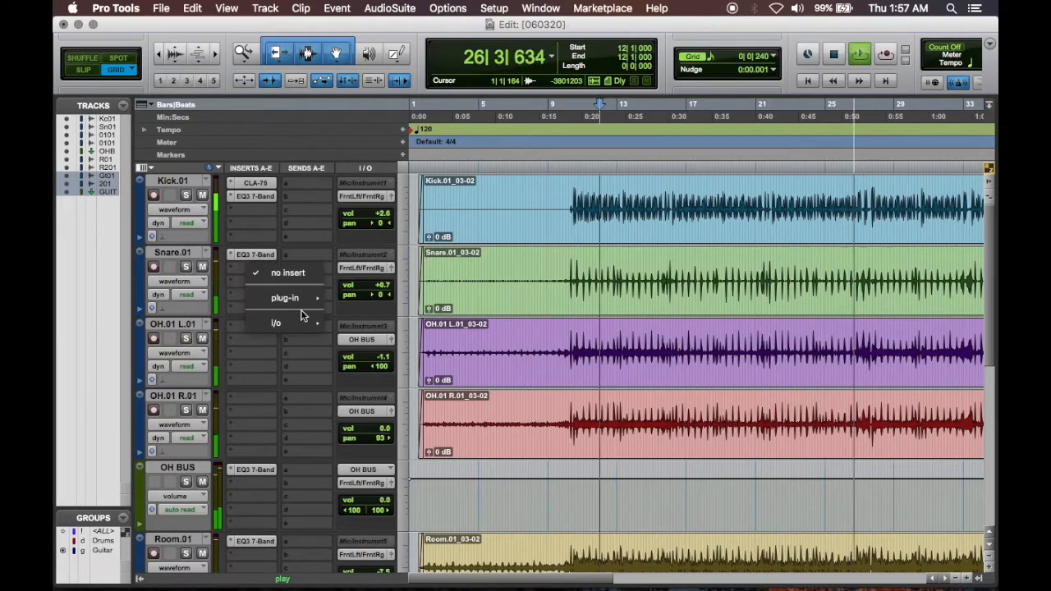
{"action": "mouse_move", "coordinate": [303, 299]}
{"action": "mouse_move", "coordinate": [370, 313]}
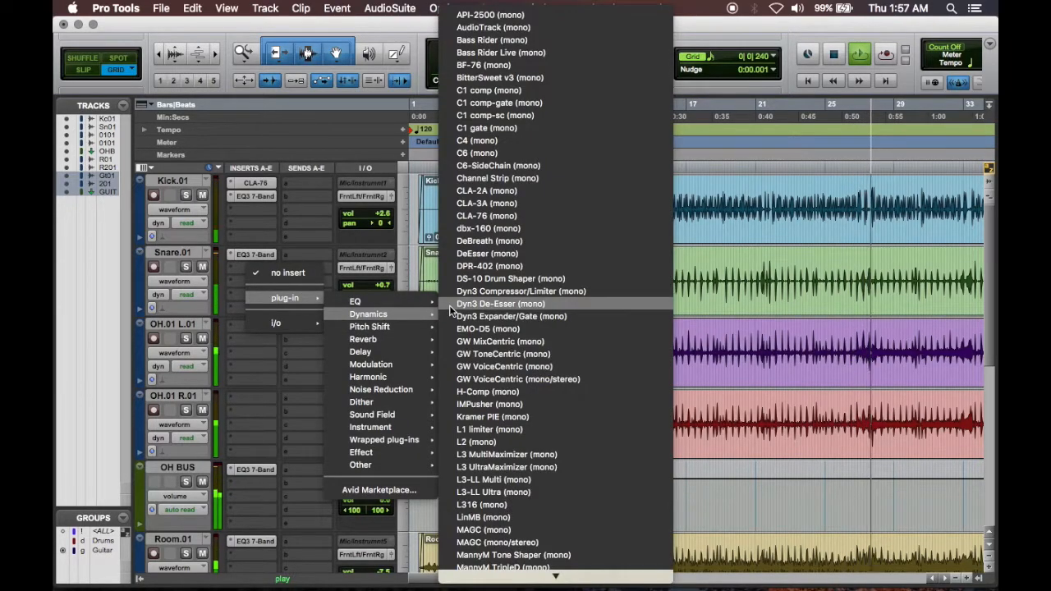
{"action": "left_click", "coordinate": [511, 226]}
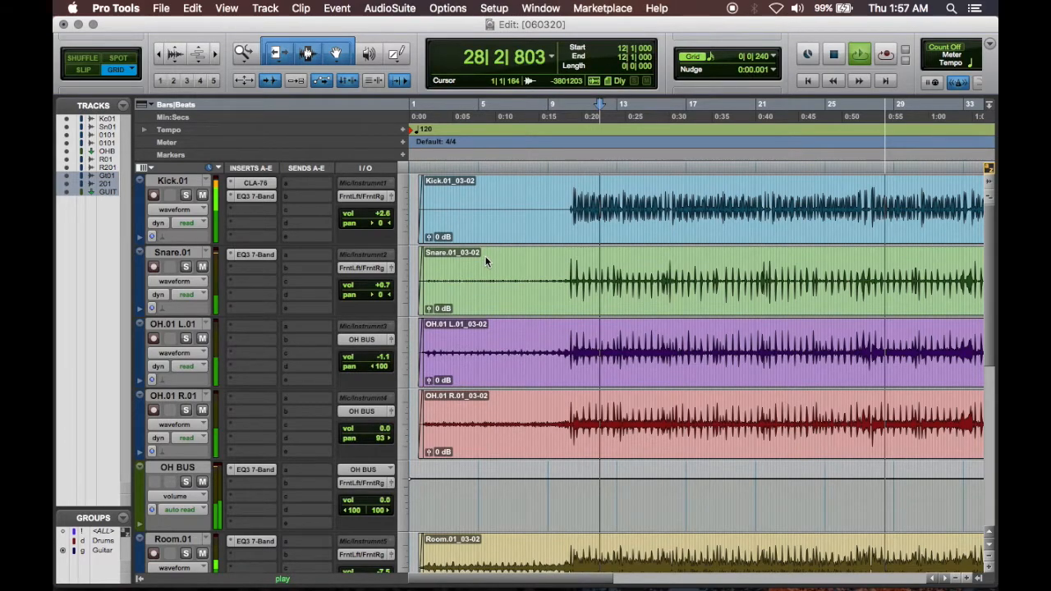
{"action": "key", "text": "Return"}
{"action": "key", "text": "space"}
Set the snare's dbx-160 compression to 2.41, threshold to about 0.66 and output gain to 5.8 dB.
{"action": "mouse_move", "coordinate": [535, 399]}
{"action": "left_click_drag", "start_coordinate": [535, 398], "coordinate": [535, 423]}
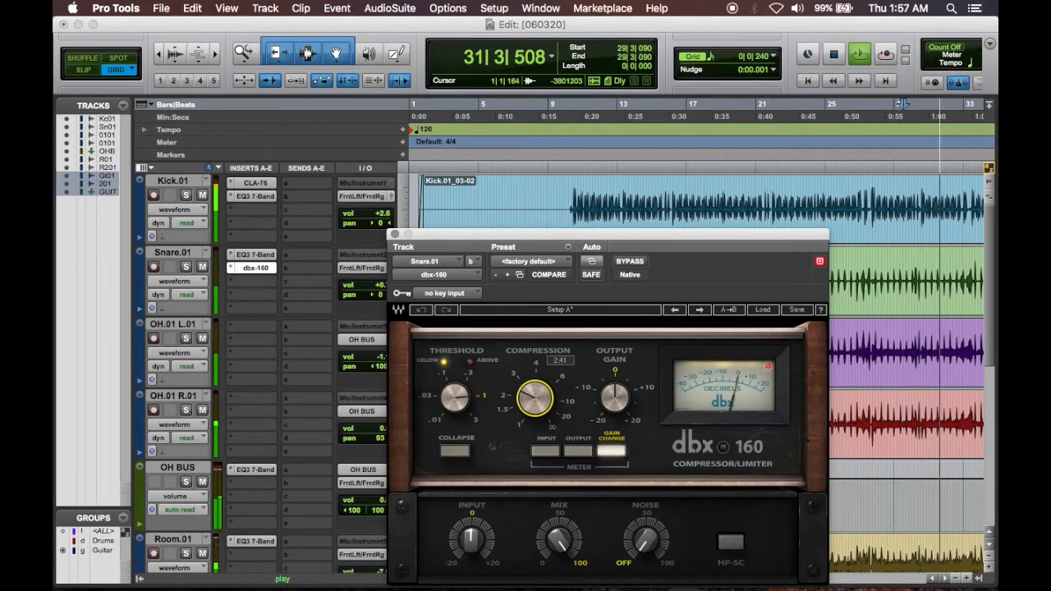
{"action": "mouse_move", "coordinate": [450, 400]}
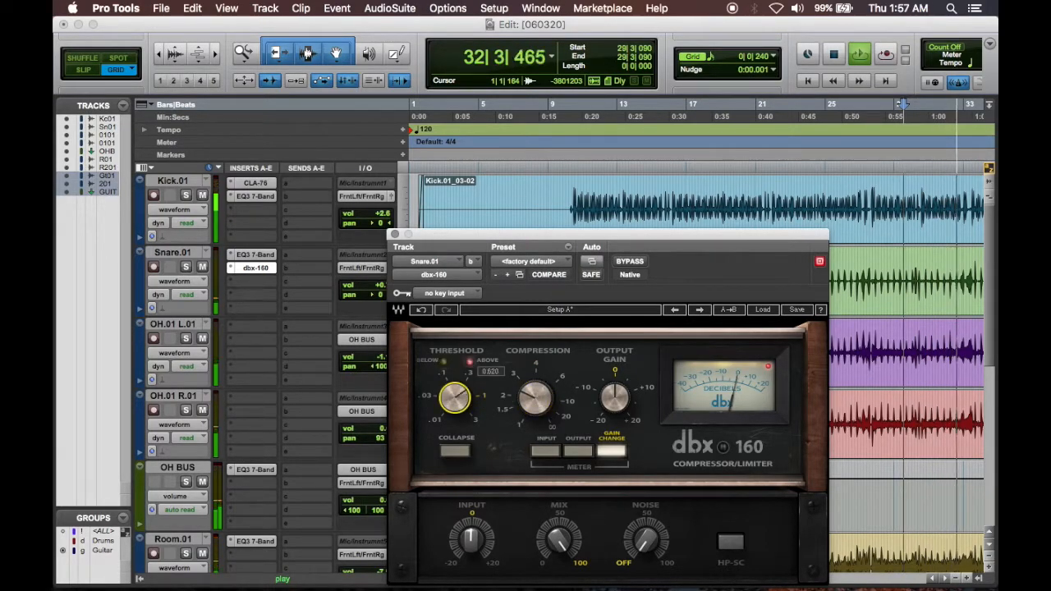
{"action": "left_click_drag", "start_coordinate": [450, 400], "coordinate": [450, 417]}
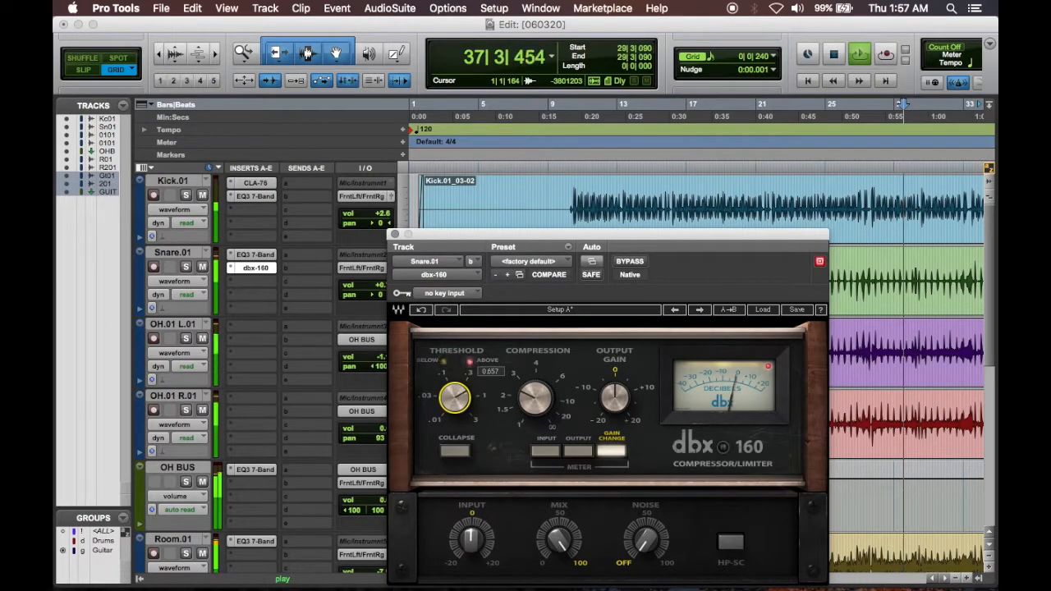
{"action": "left_click_drag", "start_coordinate": [450, 400], "coordinate": [450, 400]}
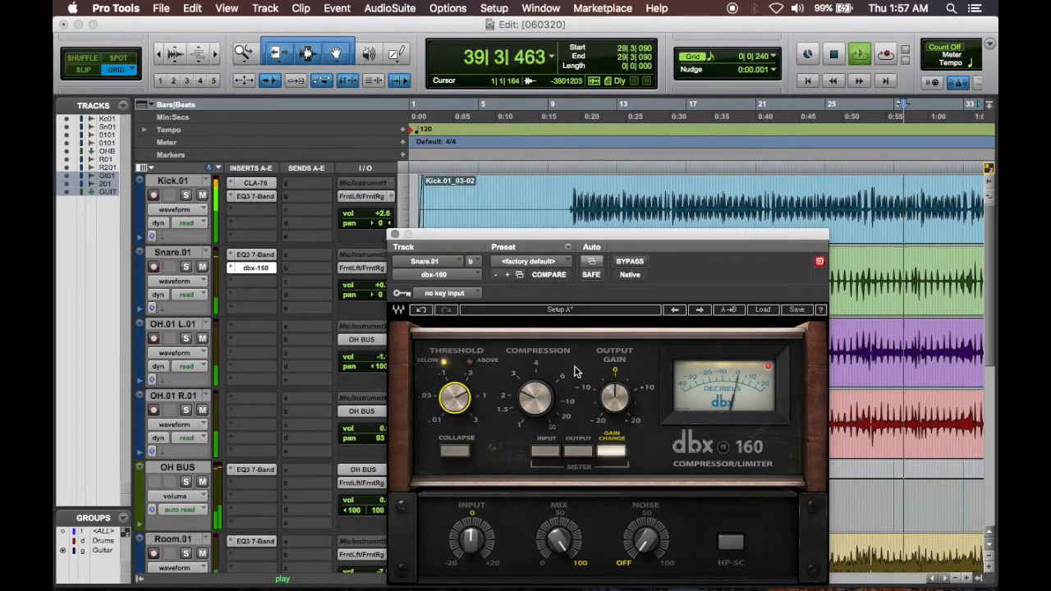
{"action": "left_click_drag", "start_coordinate": [616, 402], "coordinate": [616, 397]}
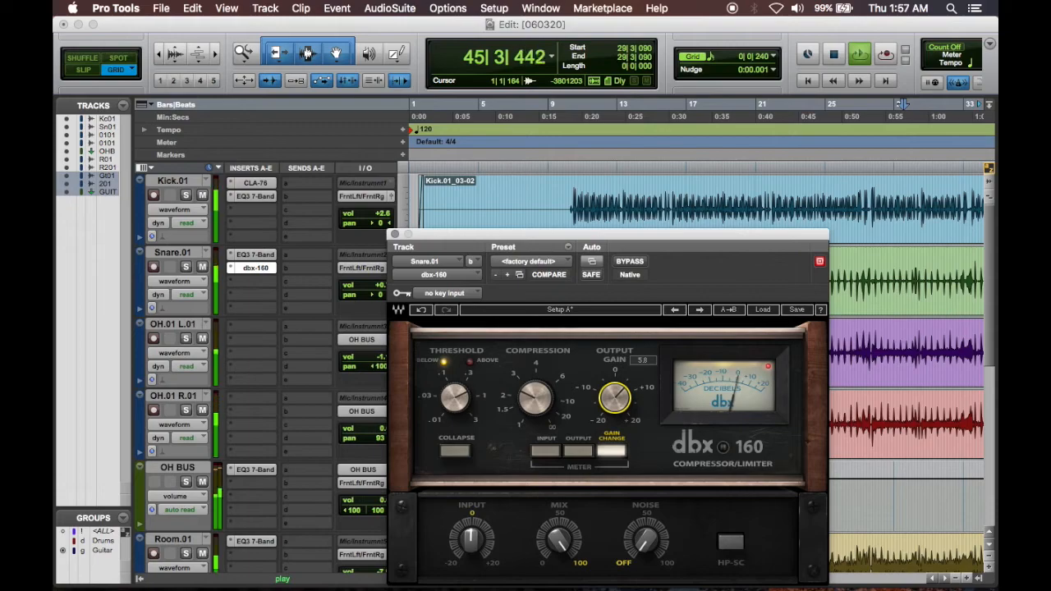
{"action": "left_click", "coordinate": [394, 235]}
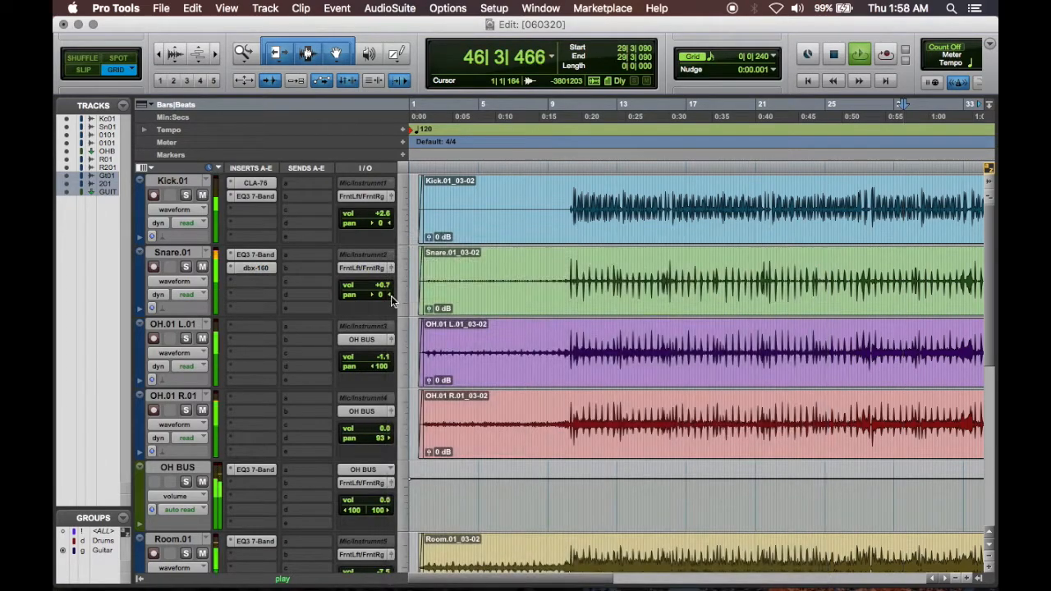
Lower Snare.01's volume to about -1 dB.
{"action": "left_click", "coordinate": [387, 287]}
{"action": "left_click_drag", "start_coordinate": [385, 283], "coordinate": [385, 285]}
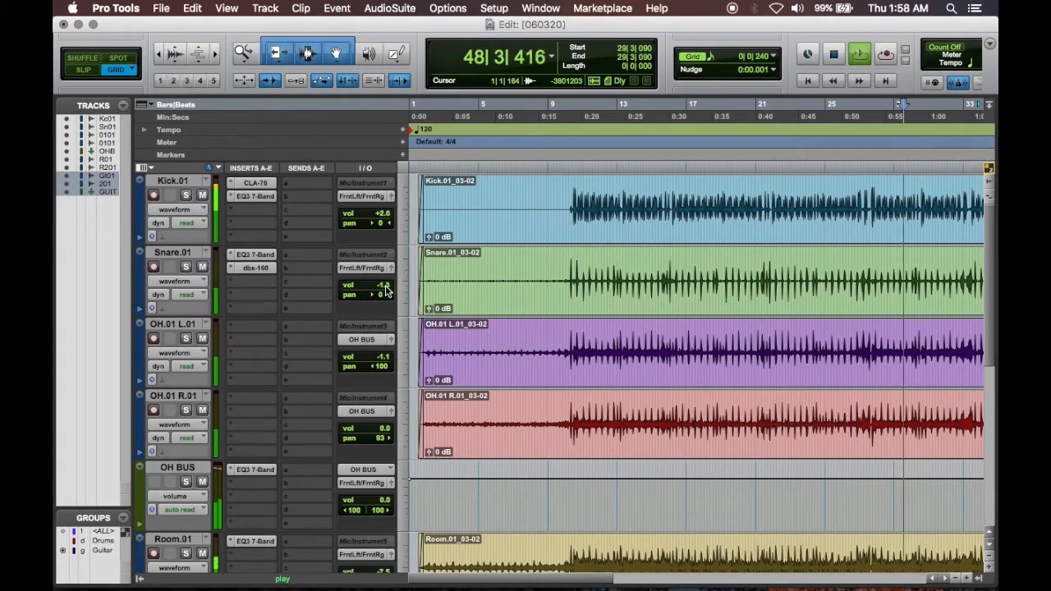
Add a send on Snare.01 to a new stereo aux input track named Snare Reverb and dismiss the CPU warning.
{"action": "left_click", "coordinate": [313, 256]}
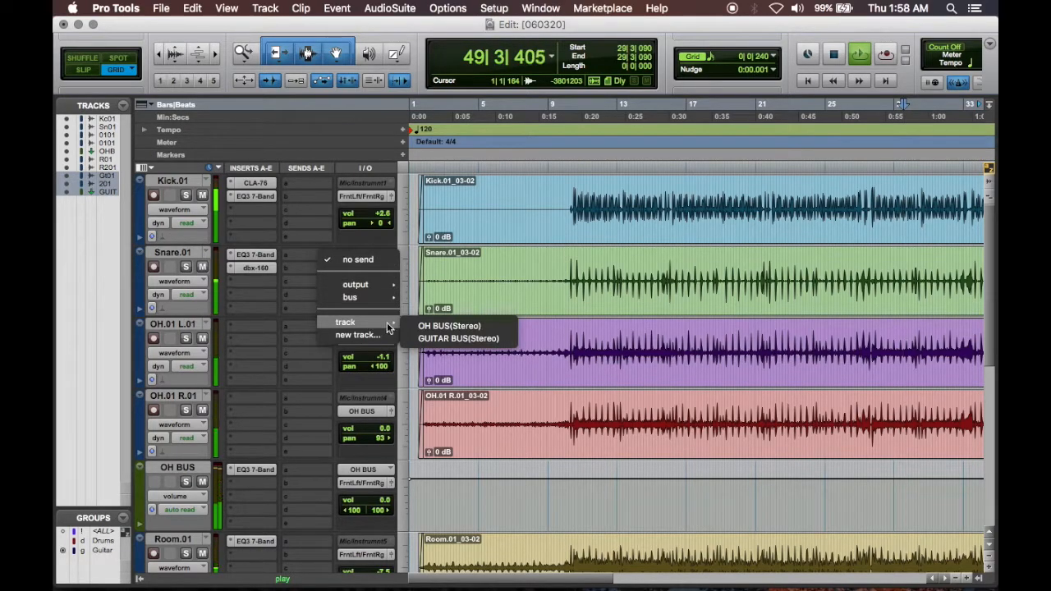
{"action": "left_click", "coordinate": [358, 335]}
{"action": "type", "text": "Snare Reverb"}
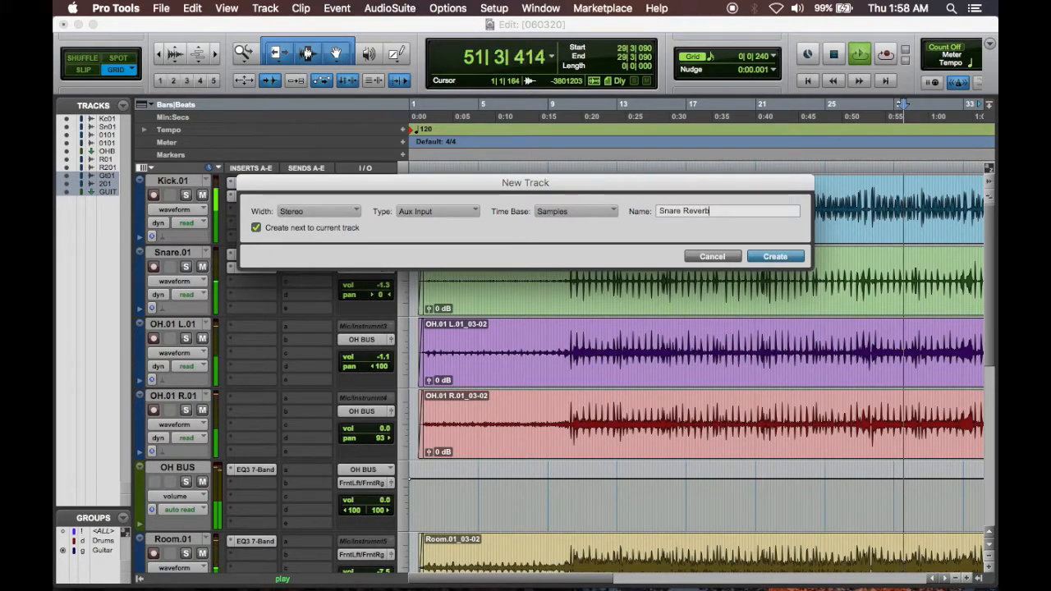
{"action": "key", "text": "Return"}
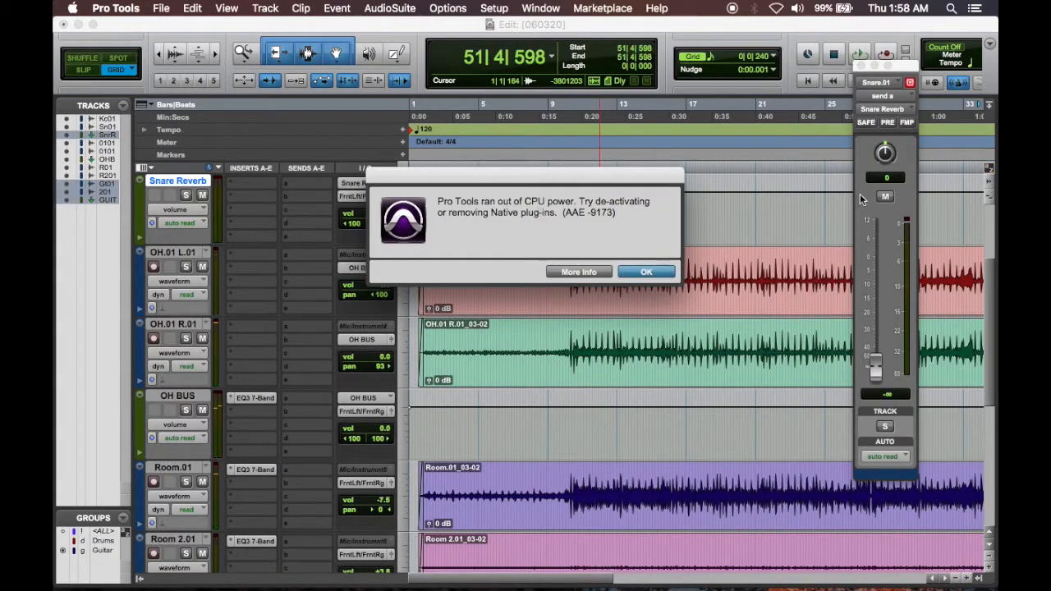
{"action": "left_click", "coordinate": [646, 273]}
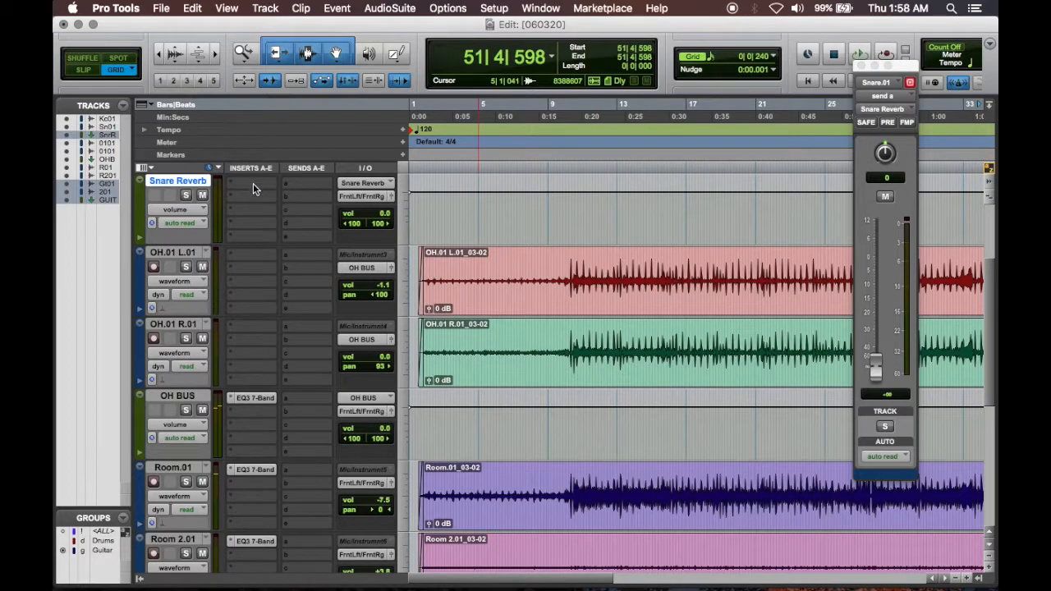
Insert the multichannel AIR Spring Reverb on the Snare Reverb track and play the session from around bar 2.
{"action": "left_click", "coordinate": [253, 183]}
{"action": "mouse_move", "coordinate": [329, 213]}
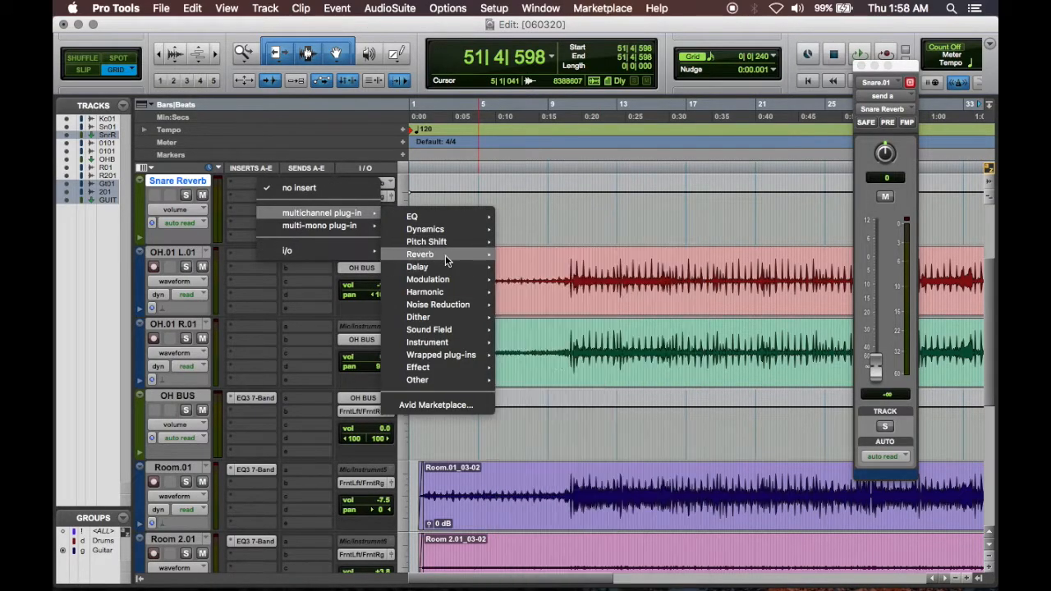
{"action": "mouse_move", "coordinate": [444, 254]}
{"action": "left_click", "coordinate": [553, 250]}
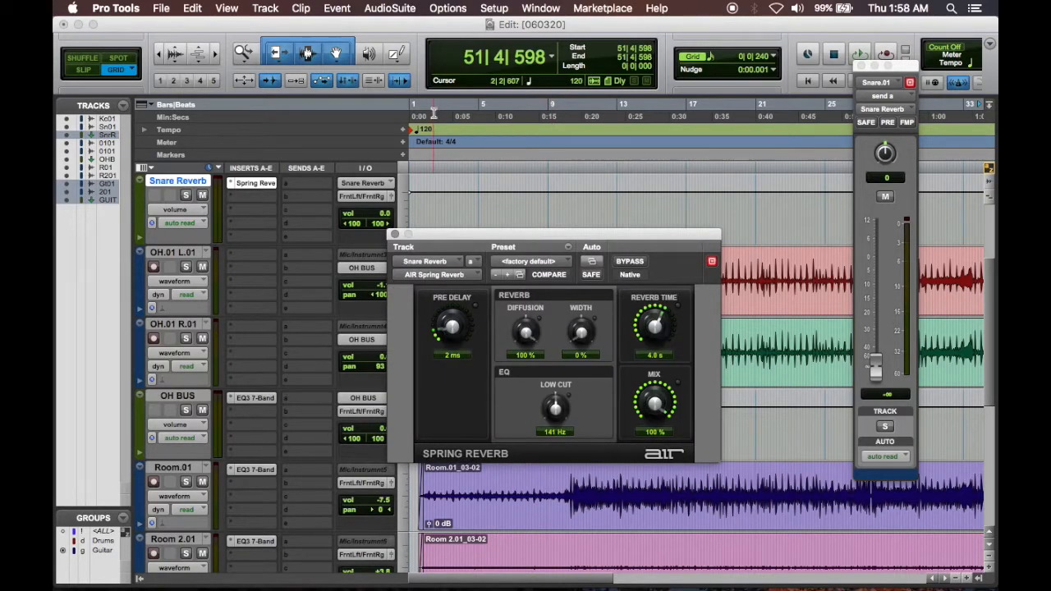
{"action": "left_click", "coordinate": [434, 113]}
{"action": "key", "text": "space"}
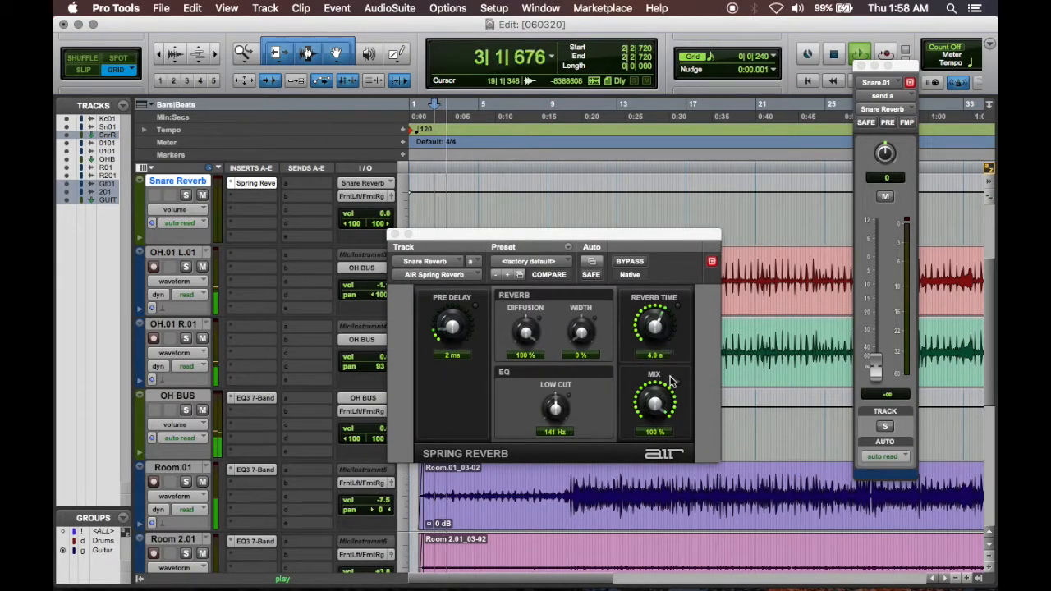
Set the snare's Spring Reverb to 1.9 s reverb time, 20 % width and 1 ms pre-delay, with the snare send at -0.6 dB.
{"action": "left_click_drag", "start_coordinate": [662, 326], "coordinate": [665, 374]}
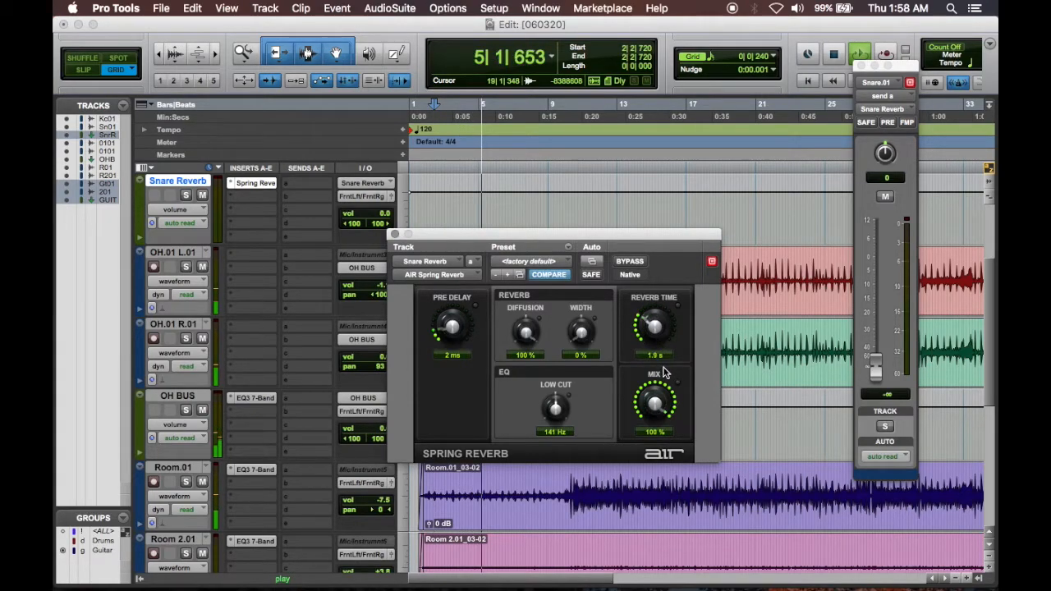
{"action": "left_click_drag", "start_coordinate": [580, 330], "coordinate": [581, 303]}
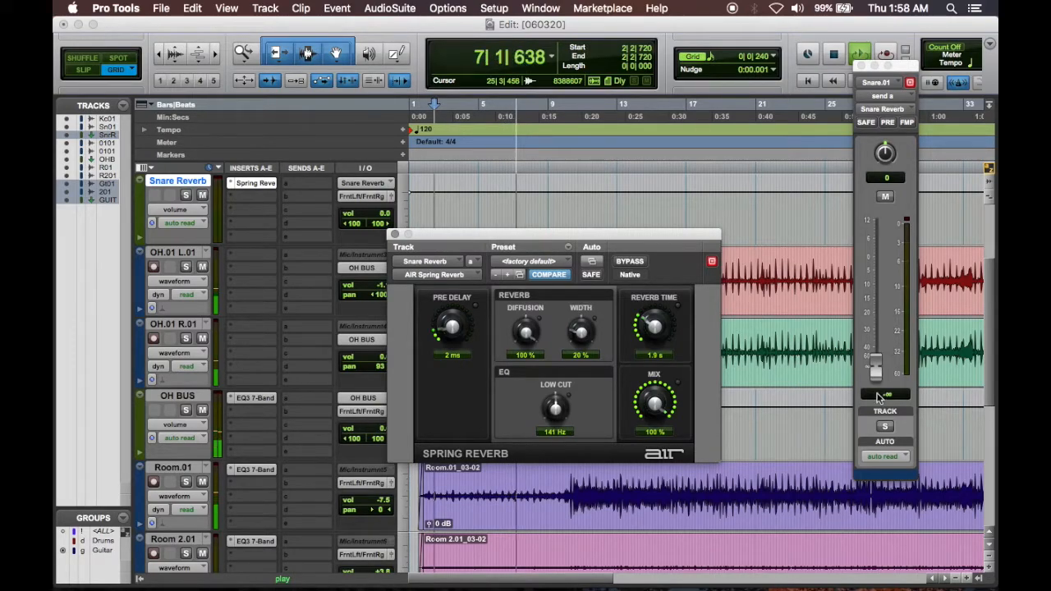
{"action": "left_click_drag", "start_coordinate": [883, 370], "coordinate": [882, 258]}
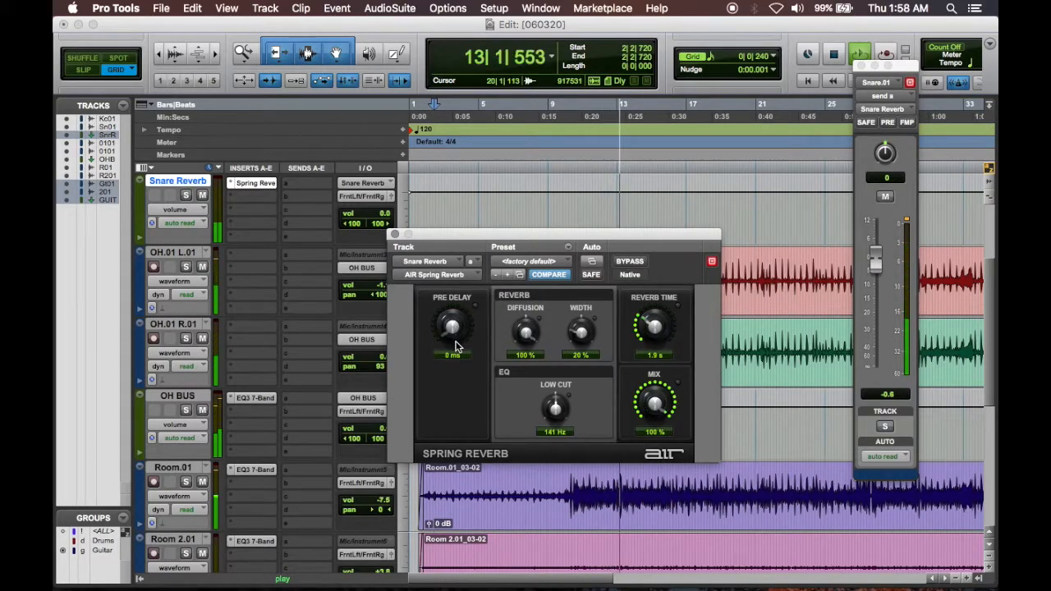
{"action": "left_click_drag", "start_coordinate": [458, 326], "coordinate": [459, 333]}
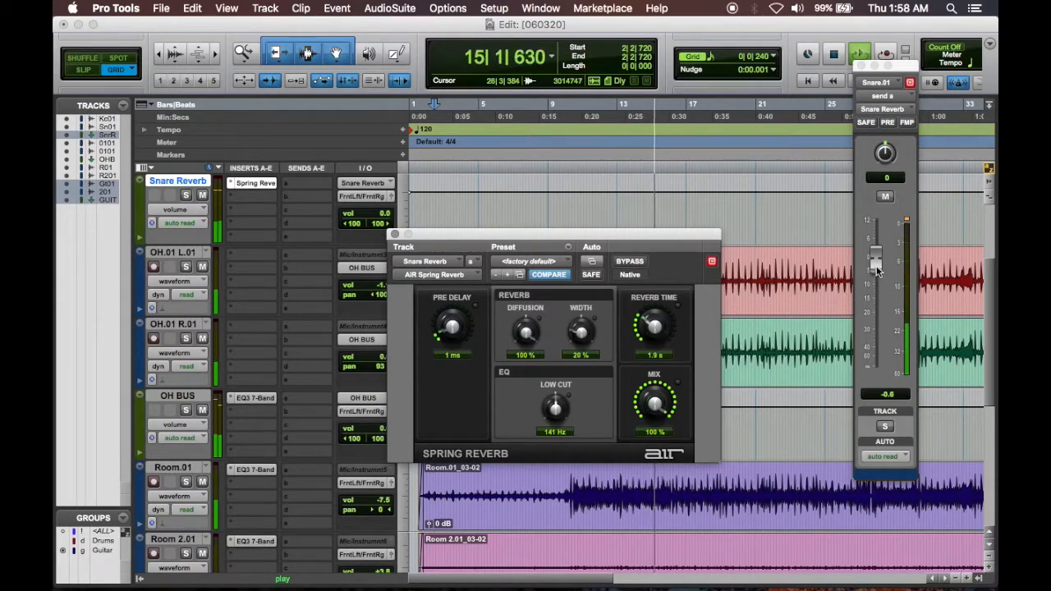
Set the snare reverb's low cut to about 250 Hz, lower the snare send to -11.0 dB and close the reverb.
{"action": "left_click_drag", "start_coordinate": [877, 263], "coordinate": [876, 277]}
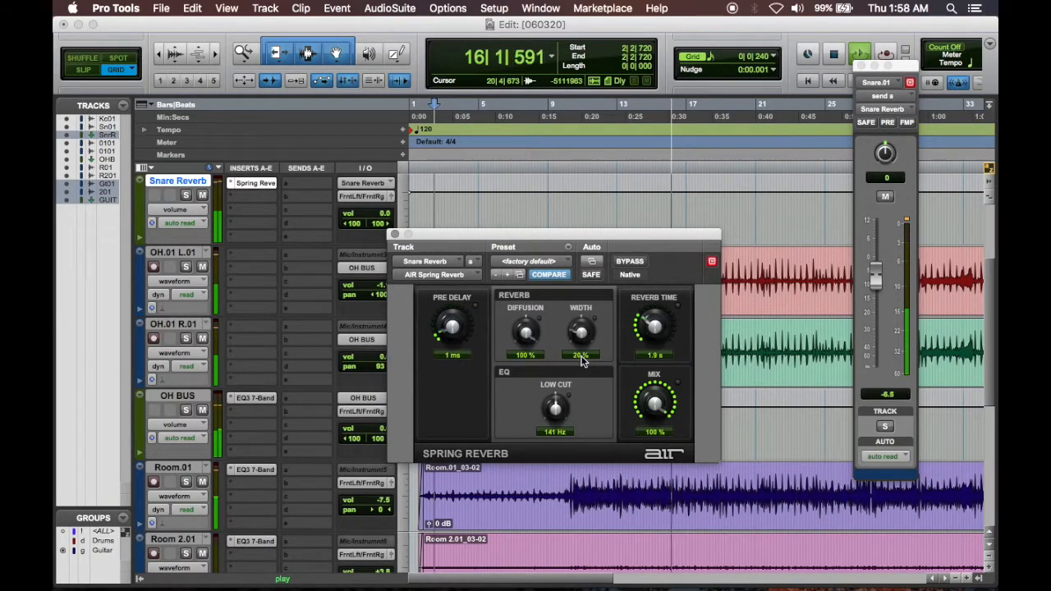
{"action": "left_click_drag", "start_coordinate": [563, 409], "coordinate": [565, 395]}
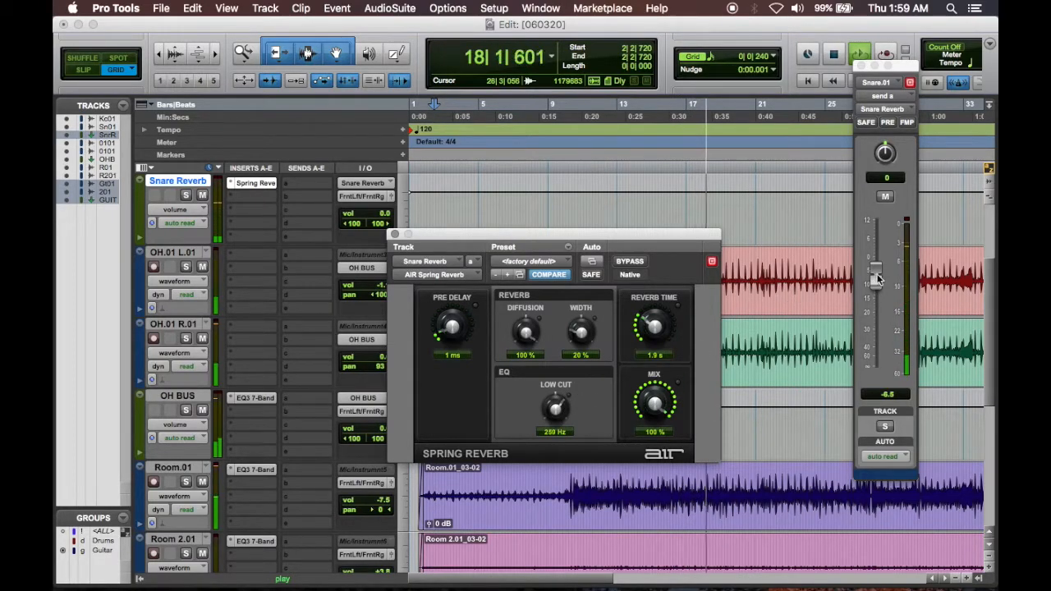
{"action": "left_click_drag", "start_coordinate": [876, 277], "coordinate": [879, 289]}
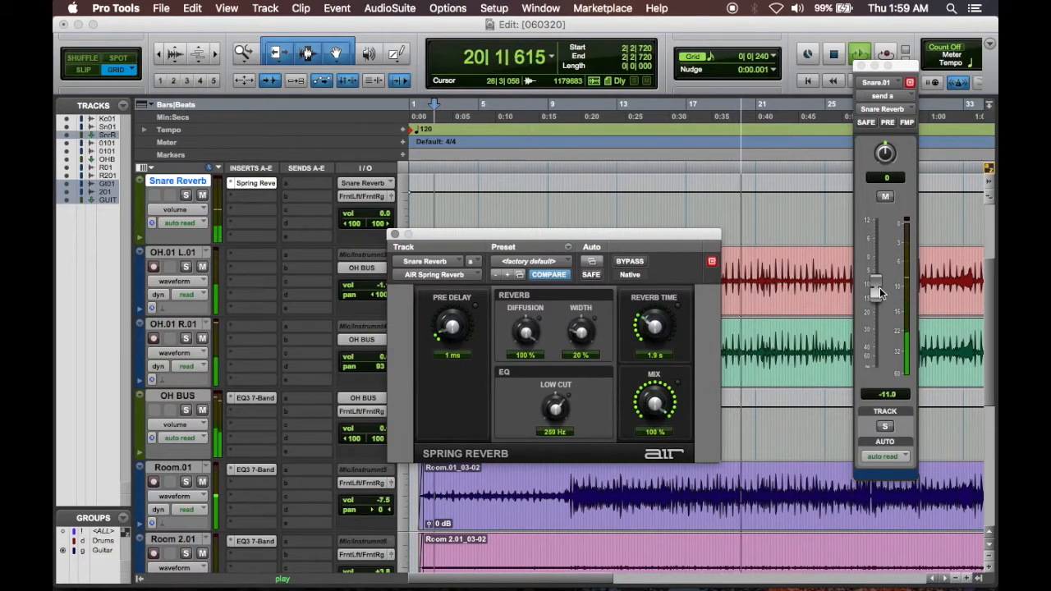
{"action": "left_click", "coordinate": [395, 236]}
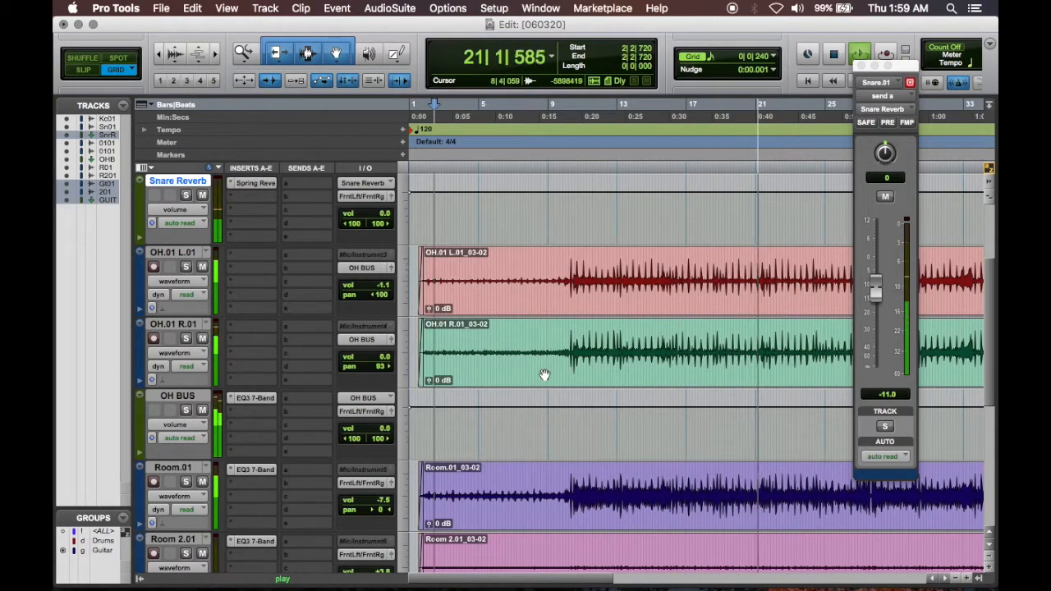
Add a send on Guitar 2.01 to a new stereo aux input track named Guitar Reverb.
{"action": "scroll", "coordinate": [544, 372], "scroll_direction": "down", "scroll_amount": 10}
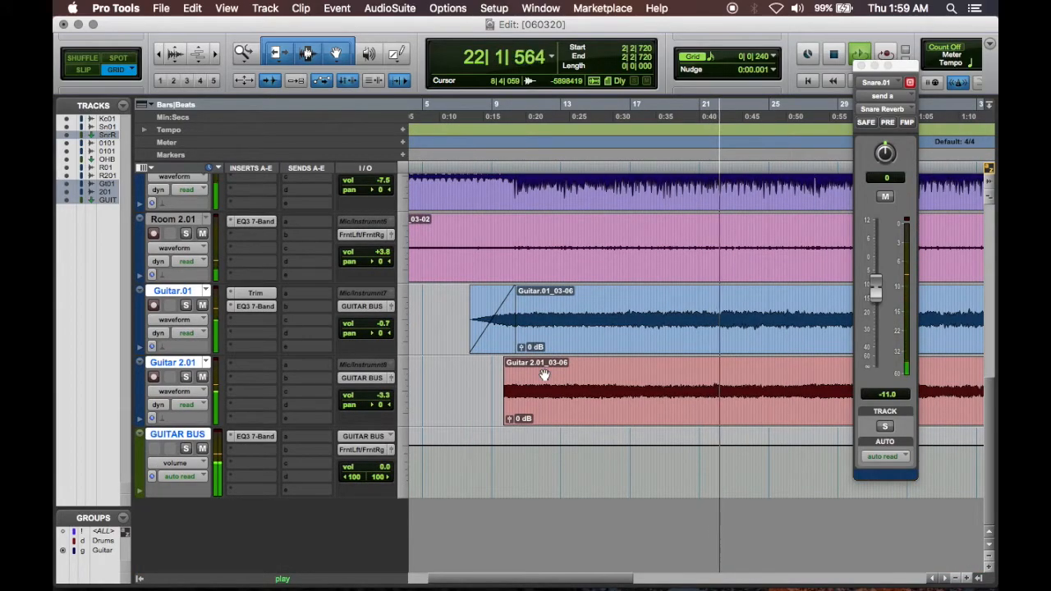
{"action": "scroll", "coordinate": [548, 372], "scroll_direction": "up", "scroll_amount": 10}
{"action": "scroll", "coordinate": [548, 372], "scroll_direction": "left", "scroll_amount": 3}
{"action": "scroll", "coordinate": [548, 371], "scroll_direction": "down", "scroll_amount": 10}
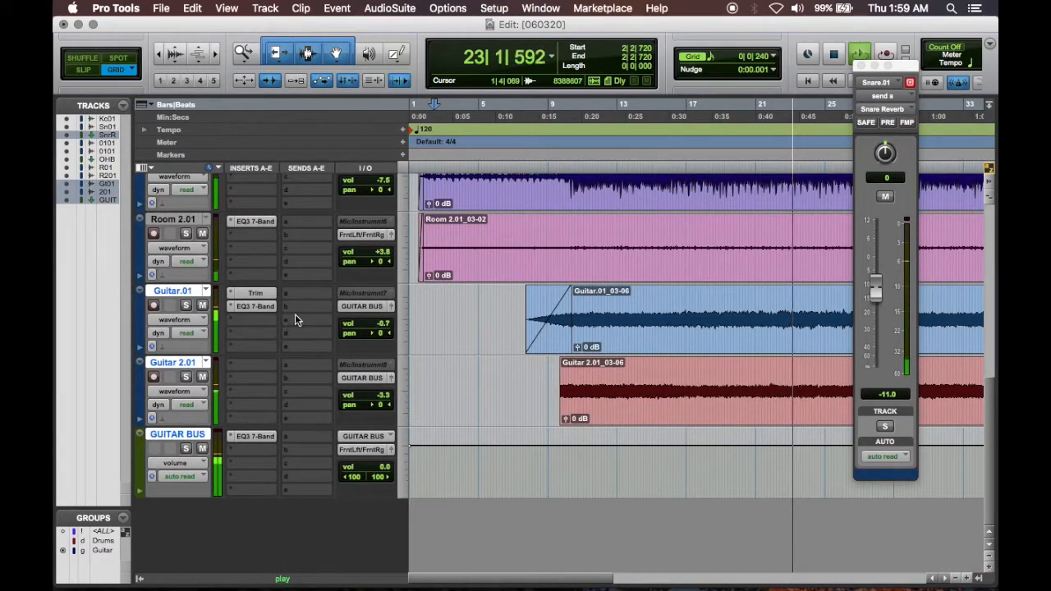
{"action": "left_click", "coordinate": [312, 369]}
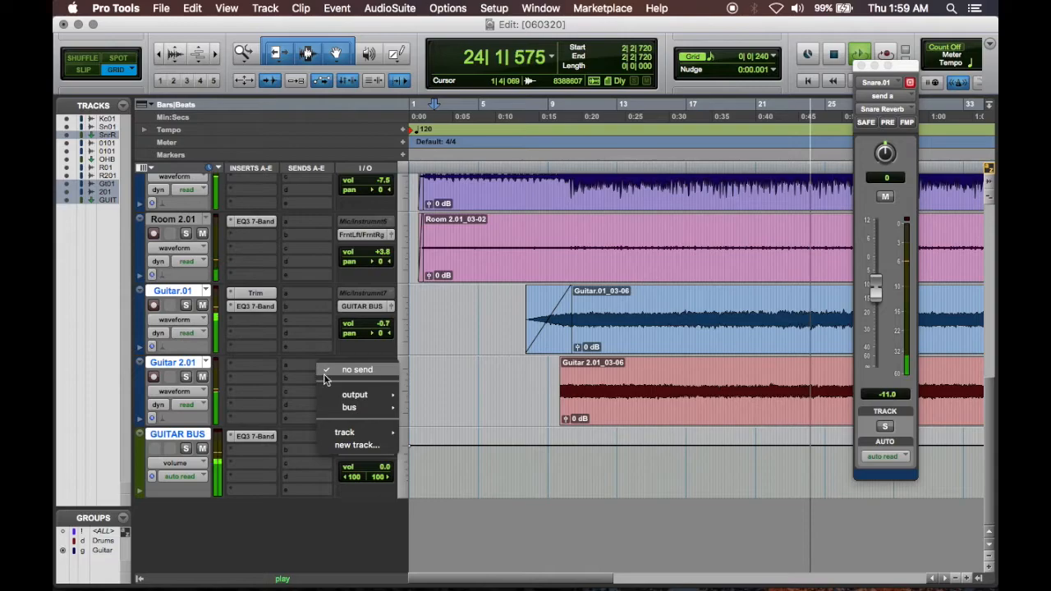
{"action": "left_click", "coordinate": [362, 445]}
{"action": "type", "text": "Guitar Reverb"}
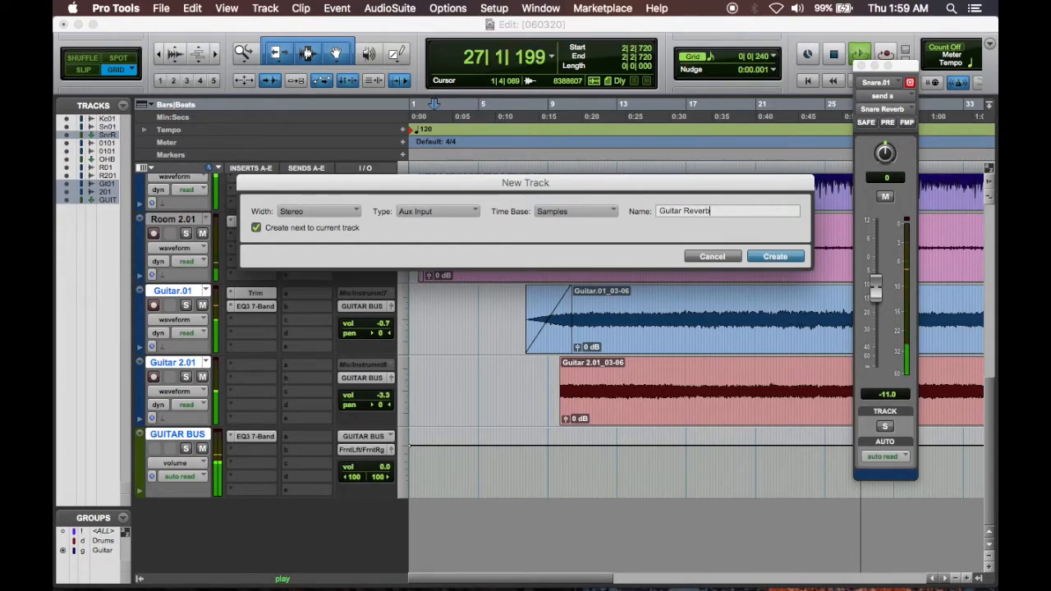
{"action": "key", "text": "Return"}
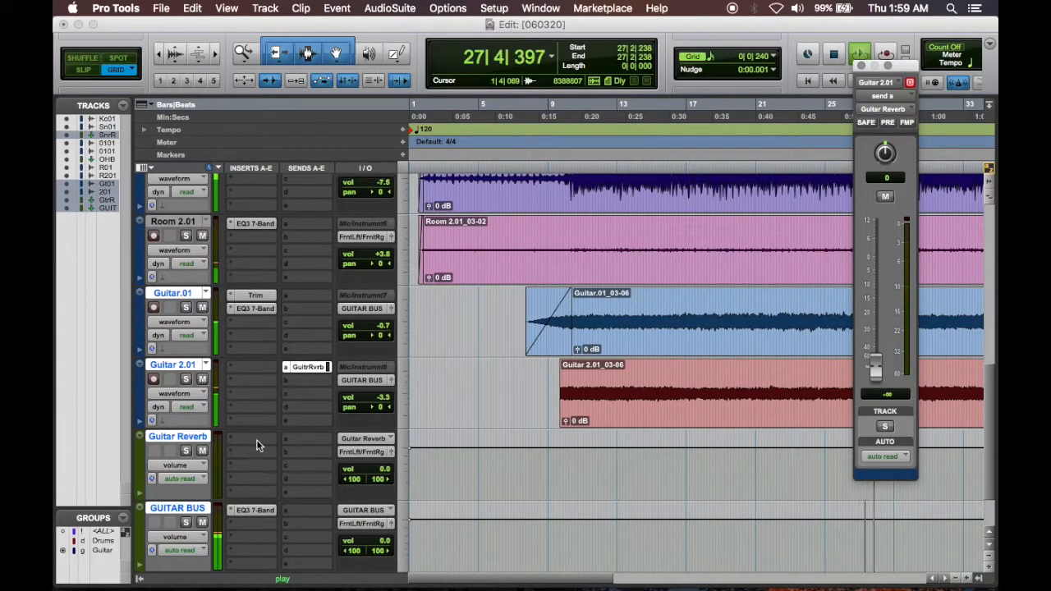
Insert the multichannel AIR Spring Reverb on the Guitar Reverb track.
{"action": "left_click", "coordinate": [257, 441]}
{"action": "mouse_move", "coordinate": [329, 468]}
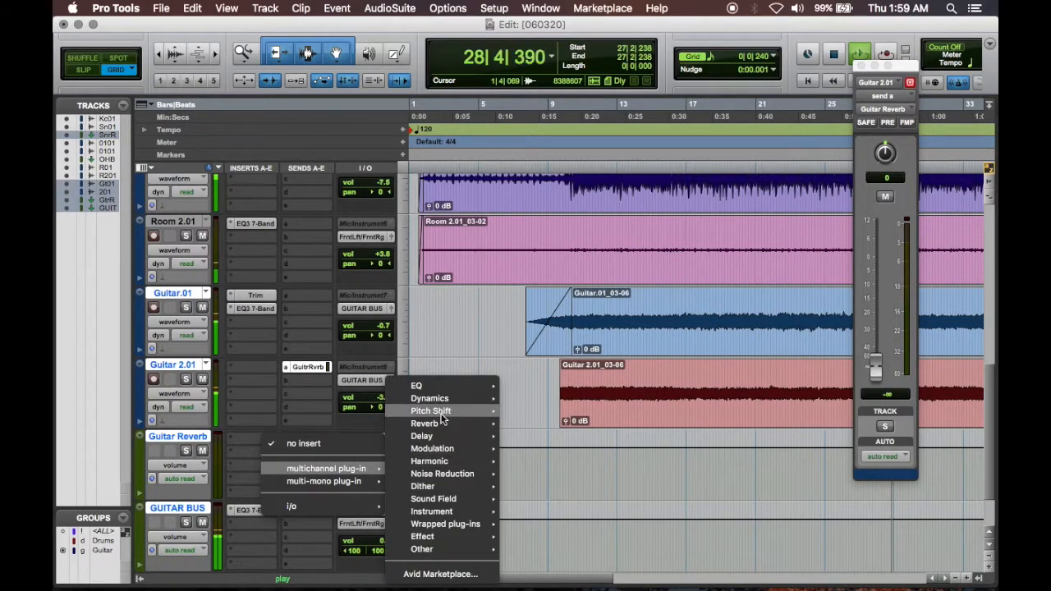
{"action": "mouse_move", "coordinate": [442, 423]}
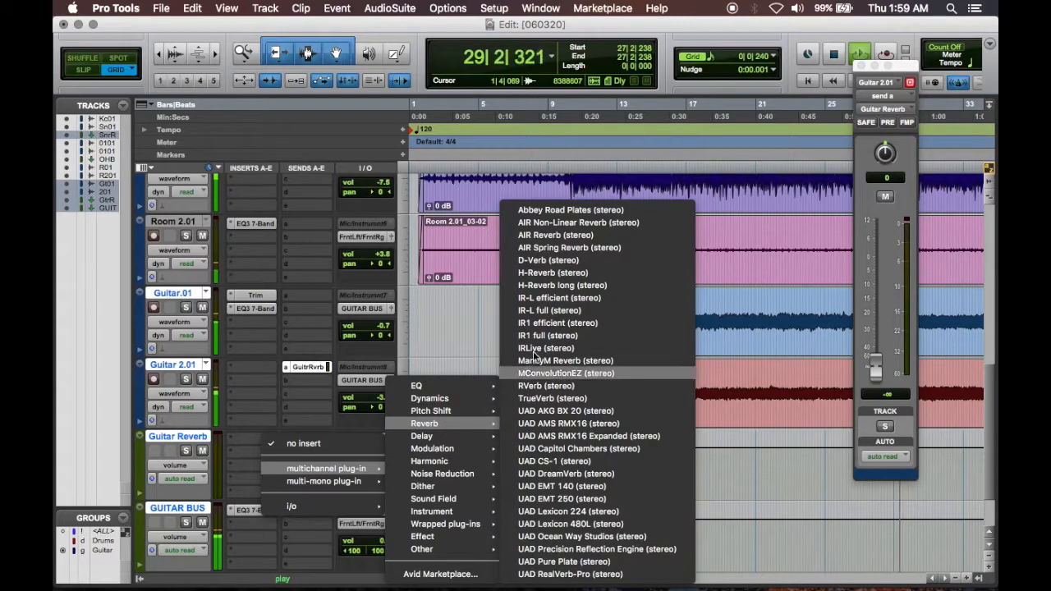
{"action": "left_click", "coordinate": [563, 246]}
Set the guitar's Spring Reverb to 3.0 s reverb time and 66 % width, and raise the Guitar 2.01 send to -7.5 dB.
{"action": "left_click_drag", "start_coordinate": [662, 314], "coordinate": [656, 326]}
{"action": "left_click_drag", "start_coordinate": [584, 332], "coordinate": [608, 234]}
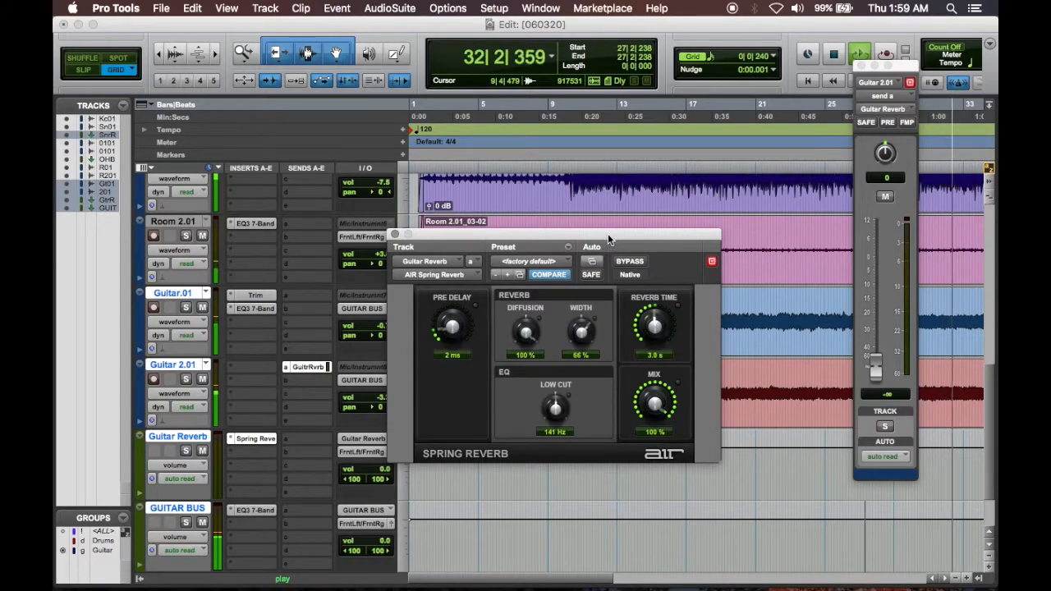
{"action": "left_click", "coordinate": [395, 235]}
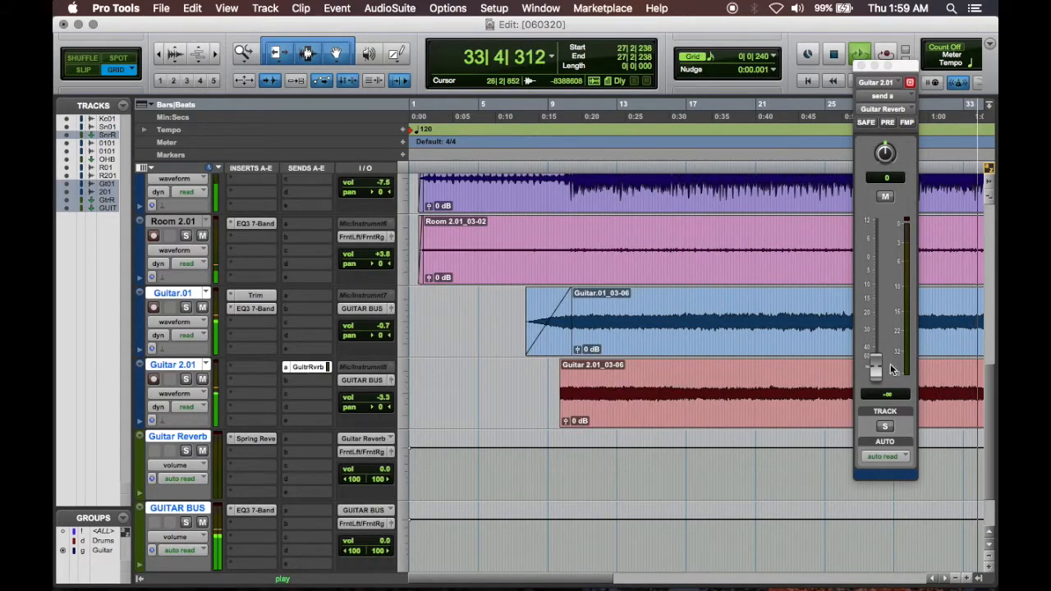
{"action": "left_click_drag", "start_coordinate": [876, 367], "coordinate": [880, 270]}
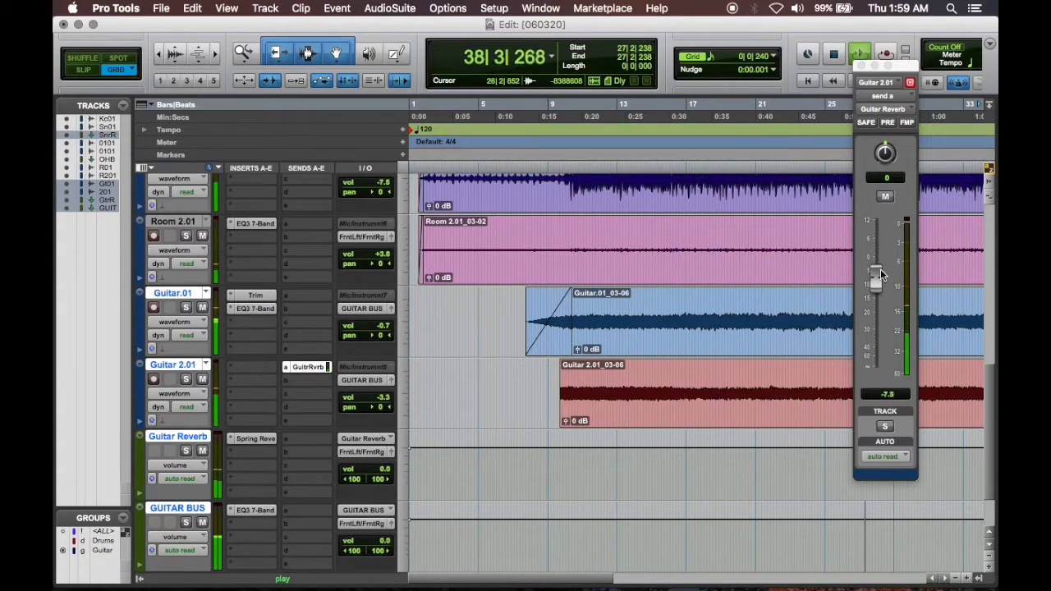
{"action": "left_click", "coordinate": [860, 65]}
Look over all tracks in the Edit window with the full length of the clips in view.
{"action": "scroll", "coordinate": [553, 293], "scroll_direction": "down", "scroll_amount": 3}
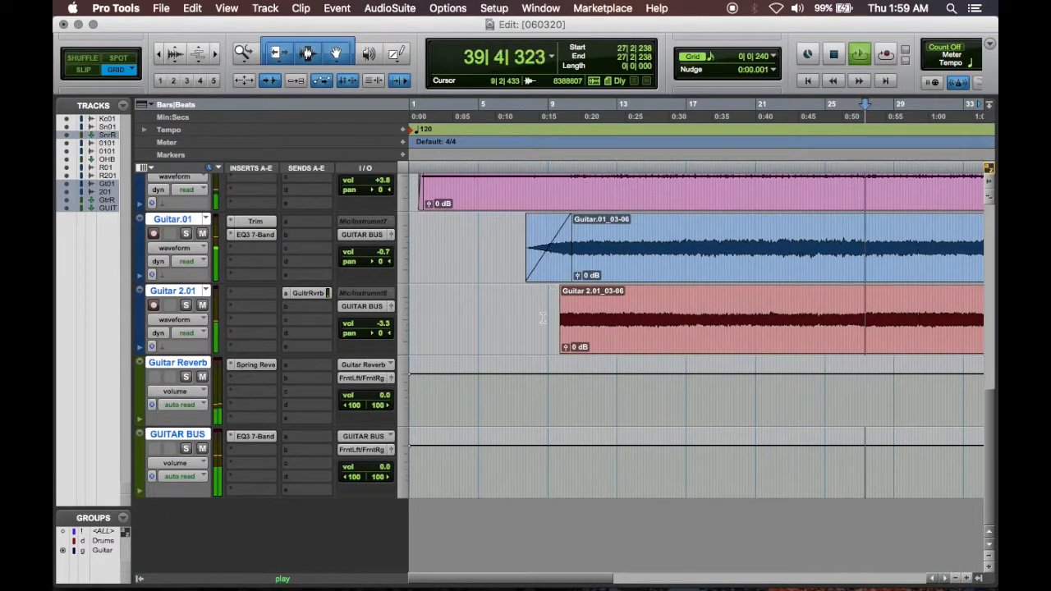
{"action": "scroll", "coordinate": [615, 374], "scroll_direction": "right", "scroll_amount": 5}
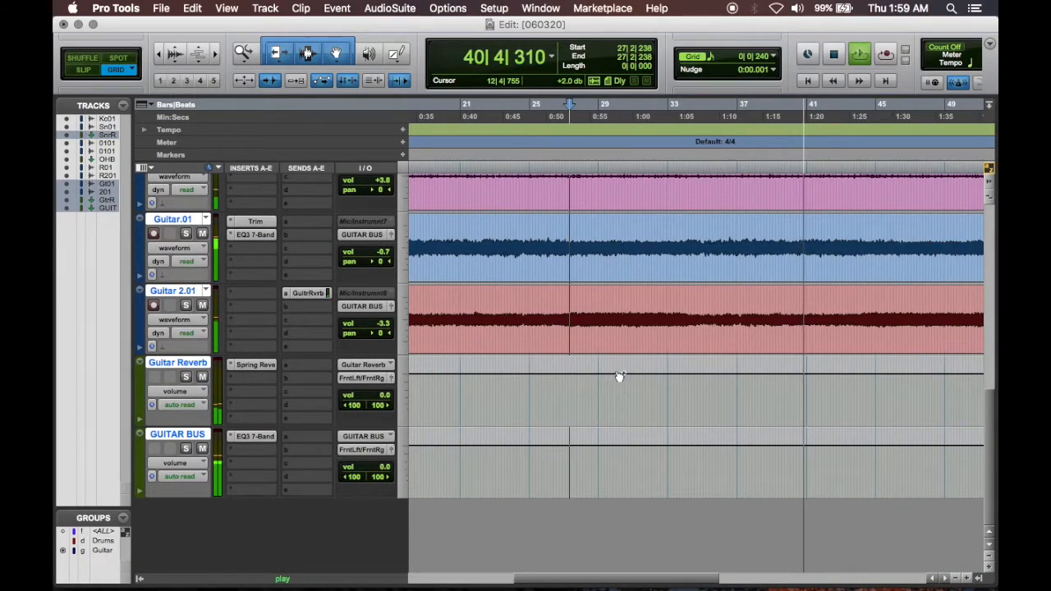
{"action": "key", "text": "super+bracketleft"}
{"action": "key", "text": "super+bracketleft"}
{"action": "key", "text": "super+bracketleft"}
{"action": "scroll", "coordinate": [616, 373], "scroll_direction": "up", "scroll_amount": 8}
{"action": "scroll", "coordinate": [616, 374], "scroll_direction": "down", "scroll_amount": 4}
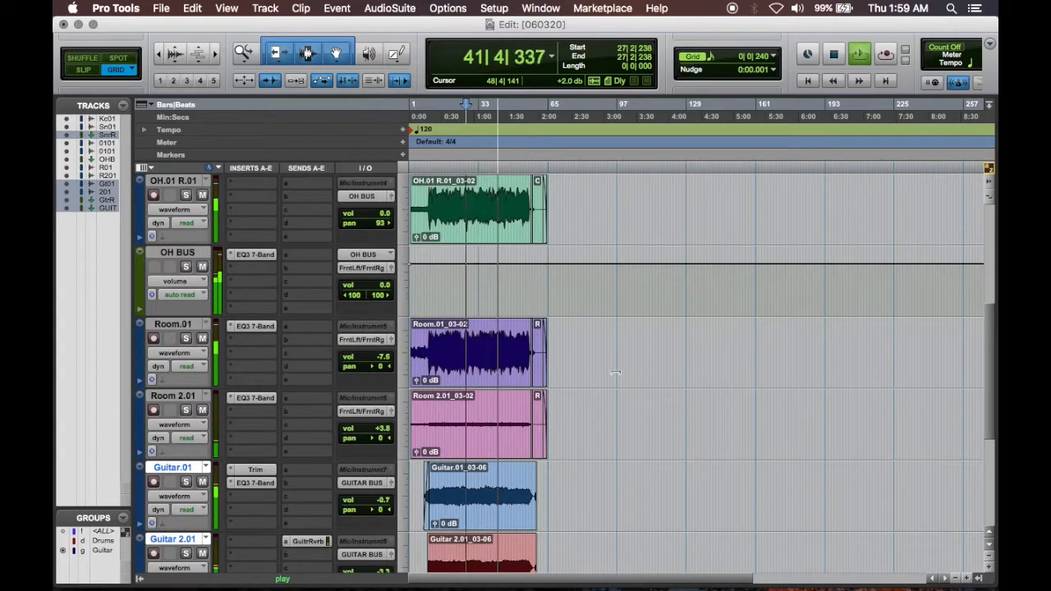
{"action": "scroll", "coordinate": [616, 374], "scroll_direction": "down", "scroll_amount": 3}
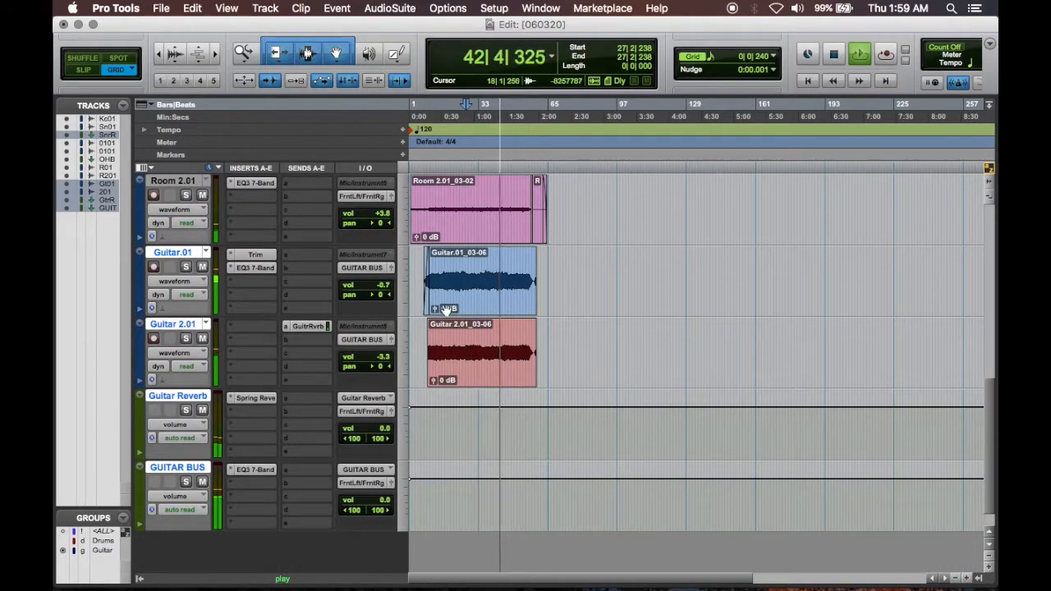
Route the outputs of all drum tracks from Kick.01 through Room 2.01 to a new stereo aux input track named DRUM BUS.
{"action": "key", "text": "super+equal"}
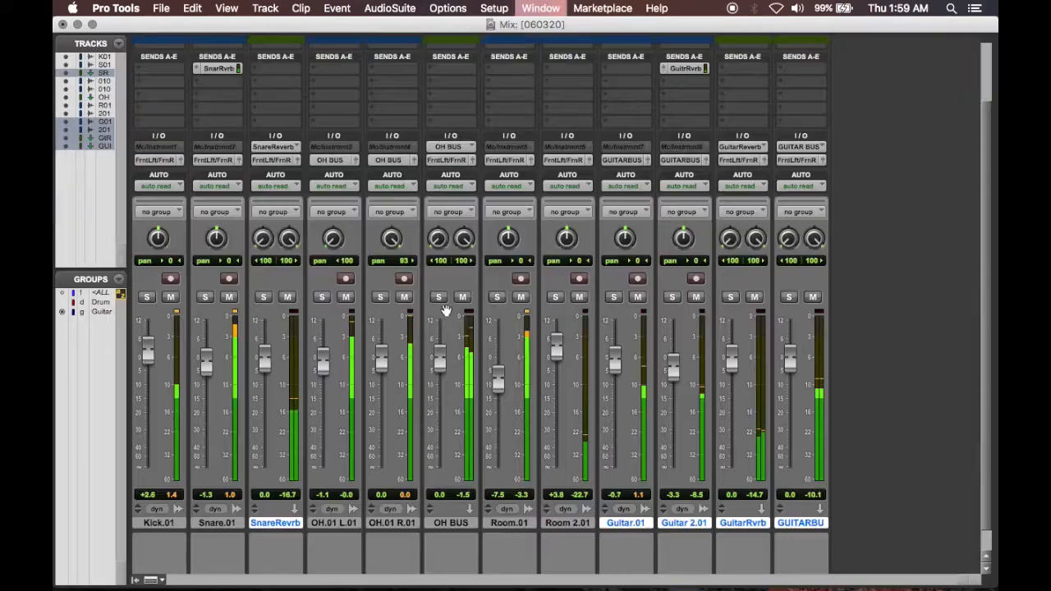
{"action": "left_click", "coordinate": [168, 523]}
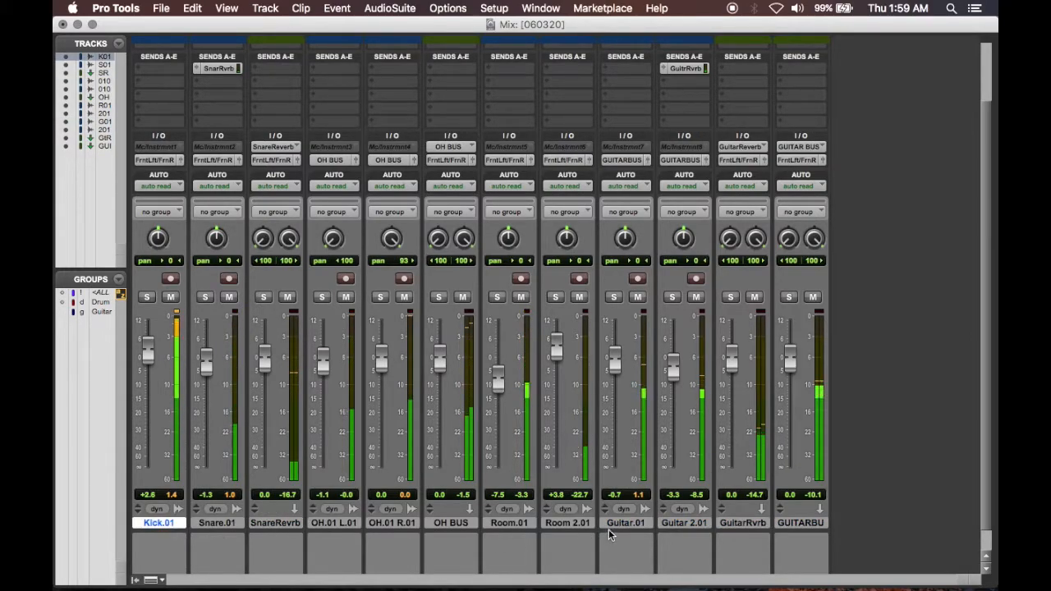
{"action": "left_click", "coordinate": [563, 522], "text": "shift"}
{"action": "left_click", "coordinate": [625, 159]}
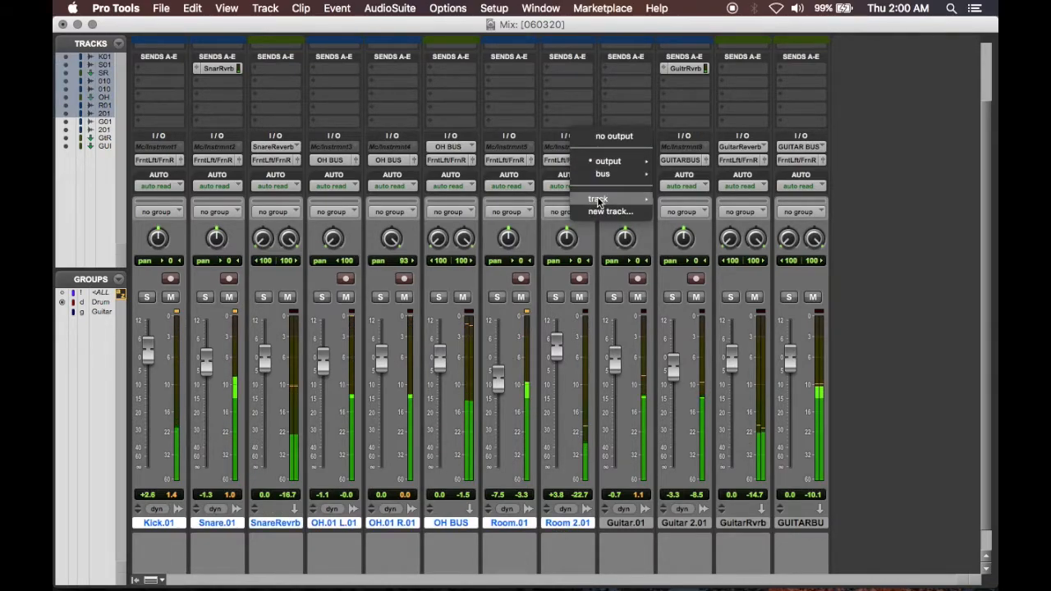
{"action": "left_click", "coordinate": [600, 208]}
{"action": "type", "text": "Drum"}
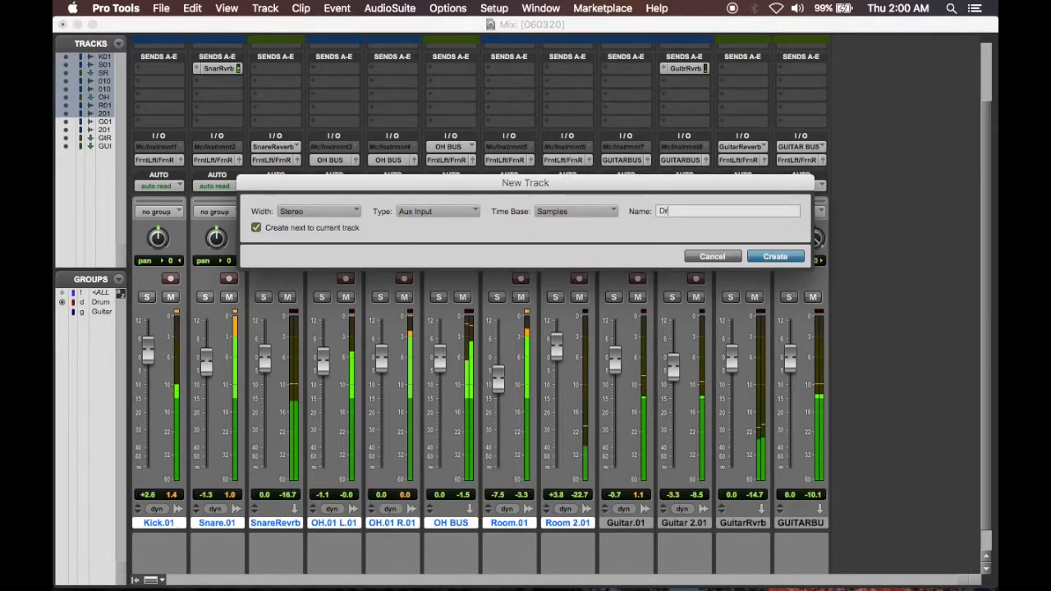
{"action": "key", "text": "BackSpace"}
{"action": "key", "text": "BackSpace"}
{"action": "key", "text": "BackSpace"}
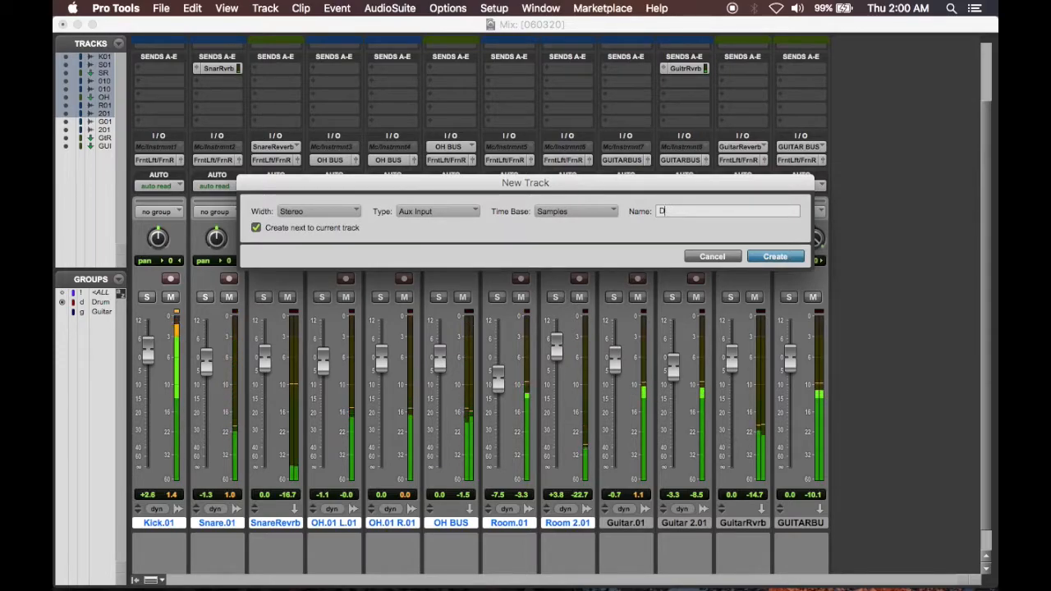
{"action": "type", "text": "RUM BUS"}
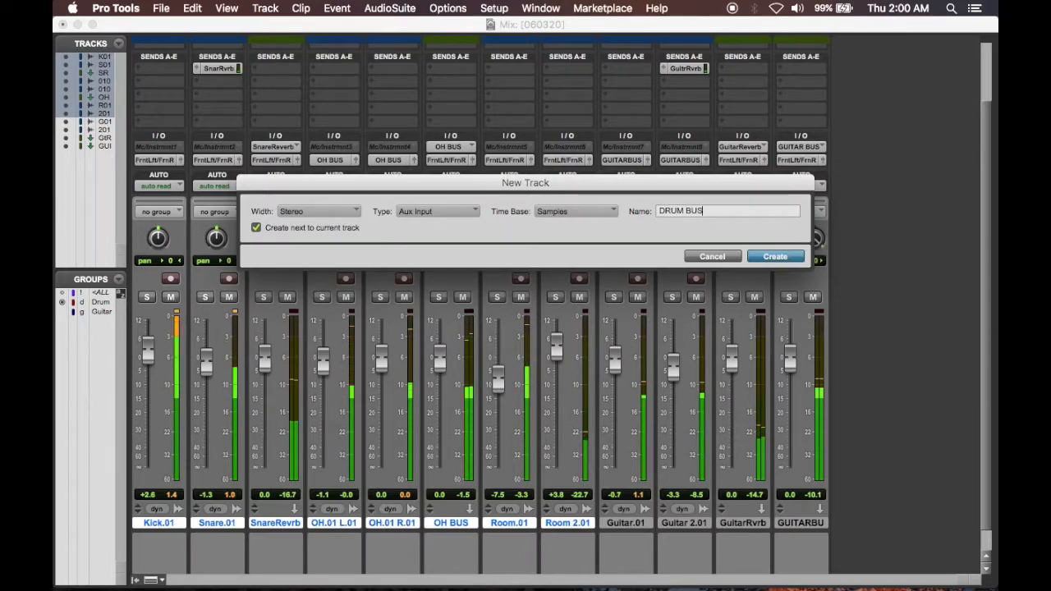
{"action": "key", "text": "Return"}
Route the outputs of both overhead tracks, OH.01 L.01 and OH.01 R.01, back to the OH BUS track.
{"action": "left_click", "coordinate": [613, 526]}
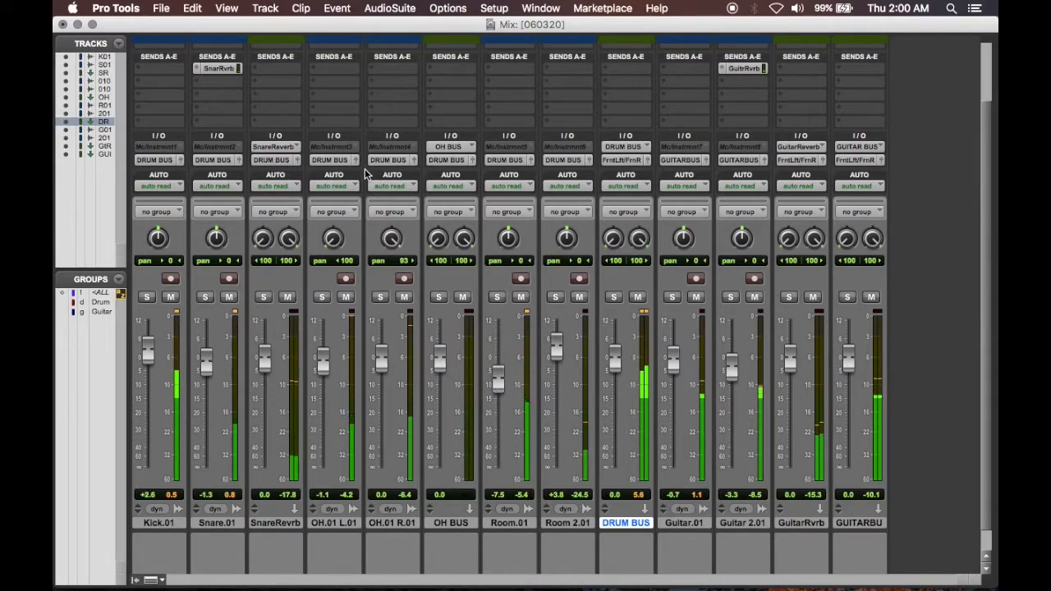
{"action": "left_click", "coordinate": [337, 523]}
{"action": "left_click", "coordinate": [389, 521], "text": "shift"}
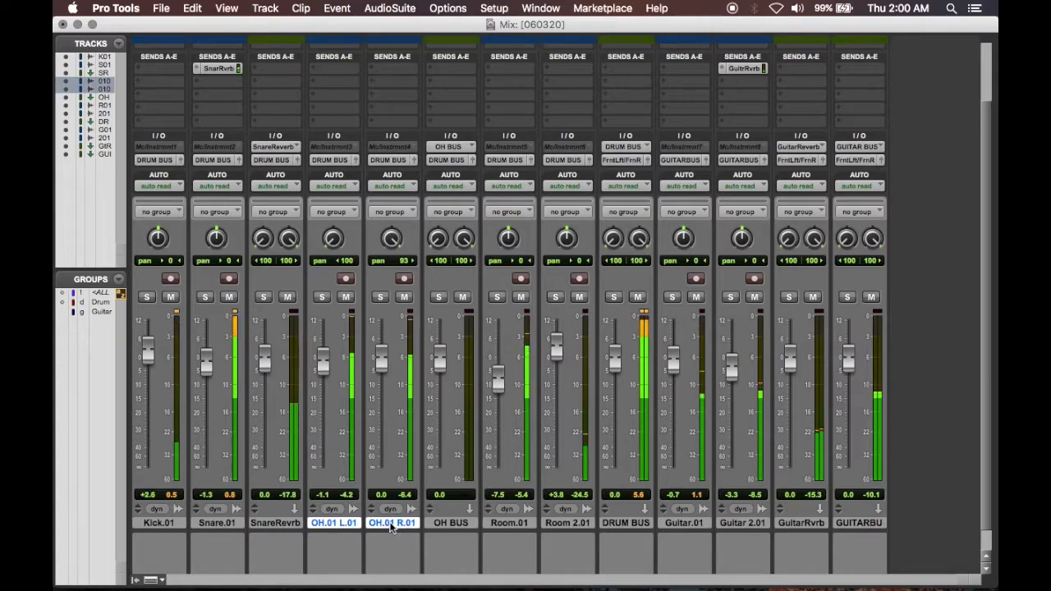
{"action": "left_click", "coordinate": [395, 161]}
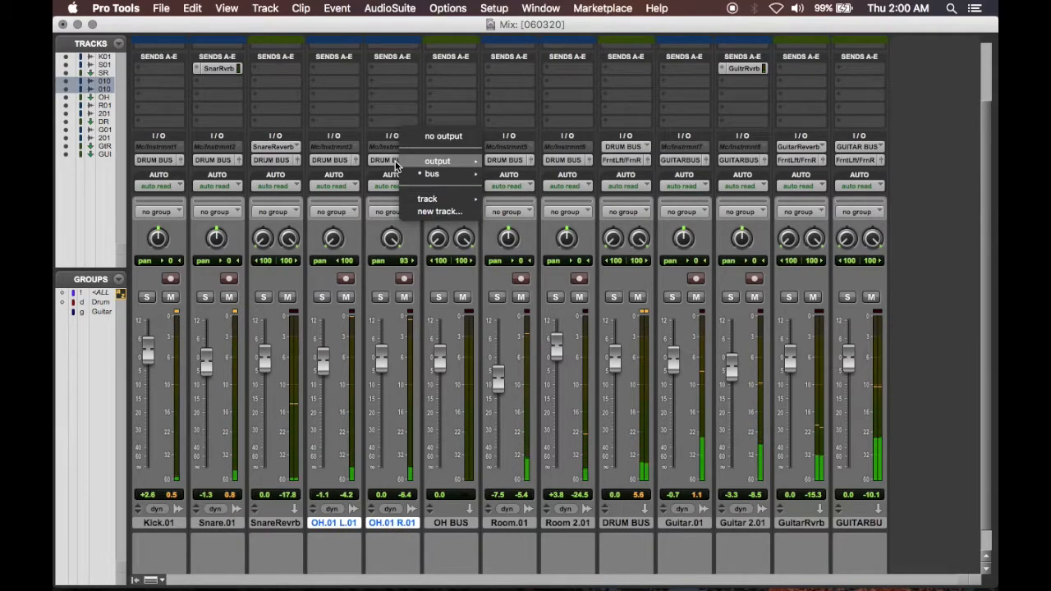
{"action": "mouse_move", "coordinate": [431, 201]}
{"action": "left_click", "coordinate": [535, 216]}
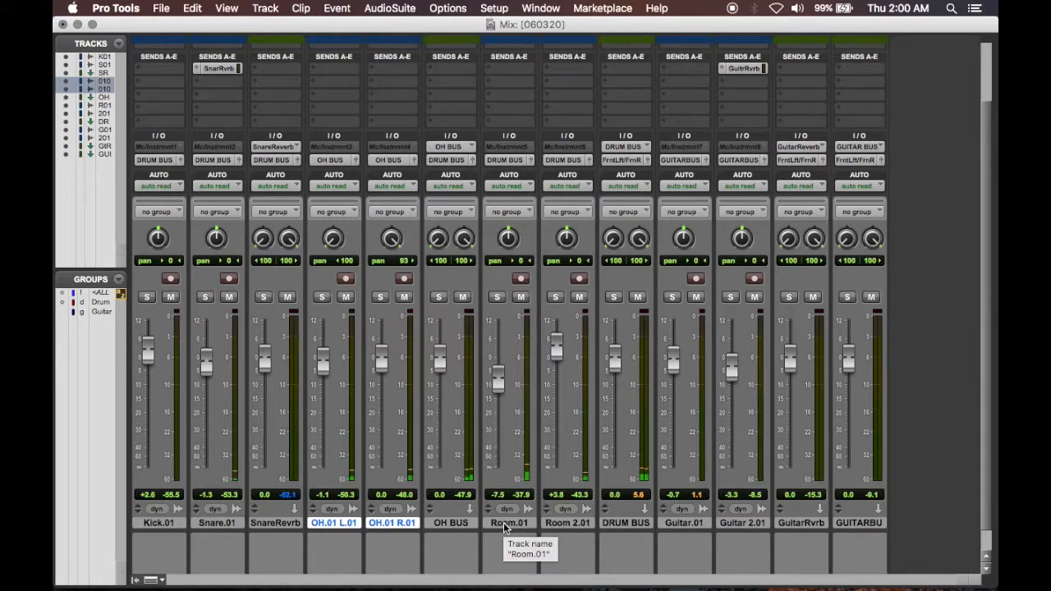
Route the Guitar Reverb track's output to the GUITAR BUS track.
{"action": "left_click", "coordinate": [635, 523]}
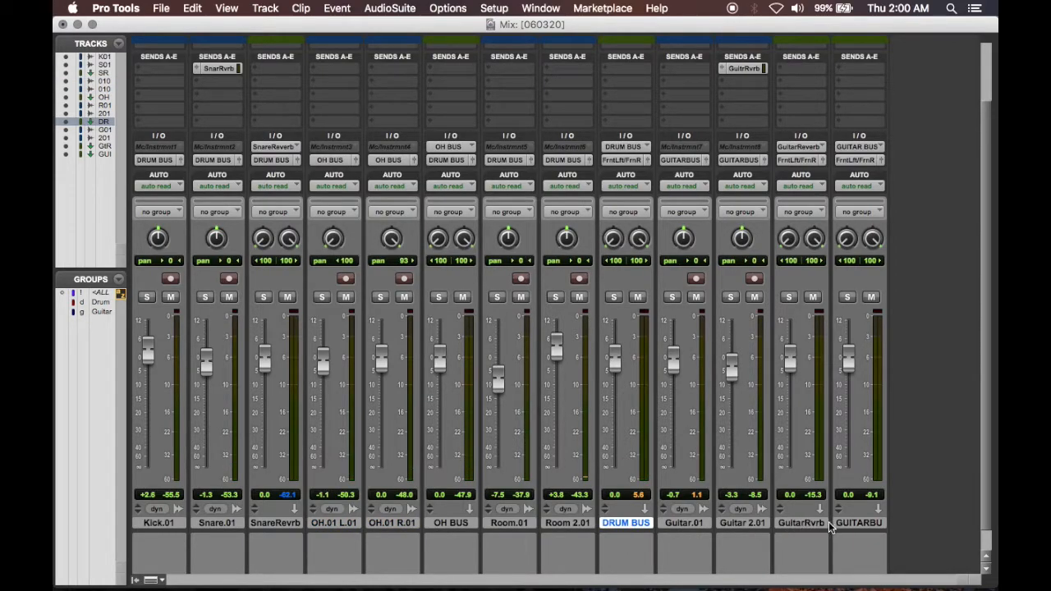
{"action": "left_click", "coordinate": [801, 161]}
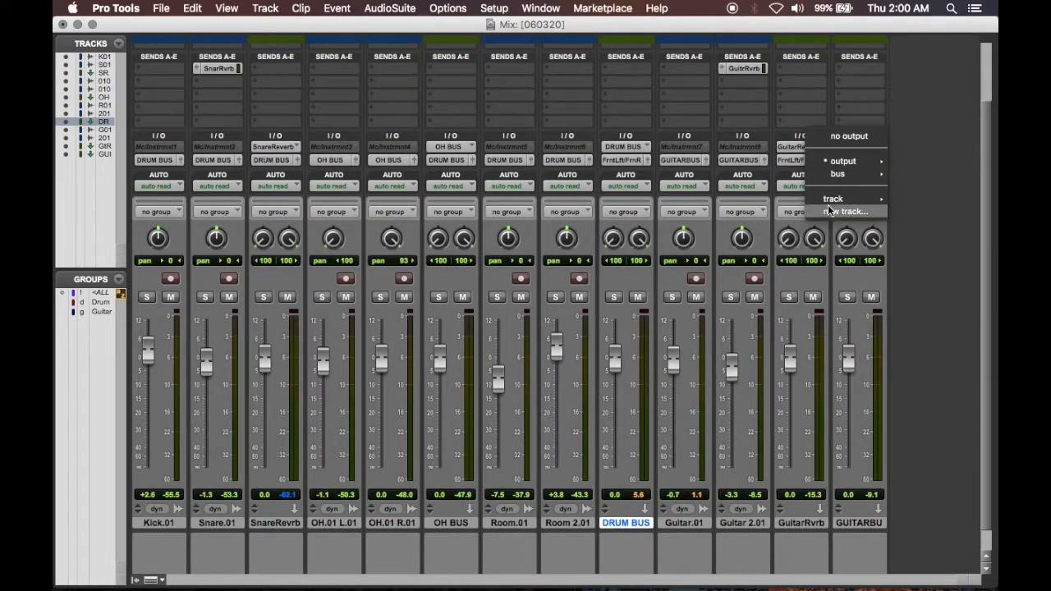
{"action": "mouse_move", "coordinate": [831, 197]}
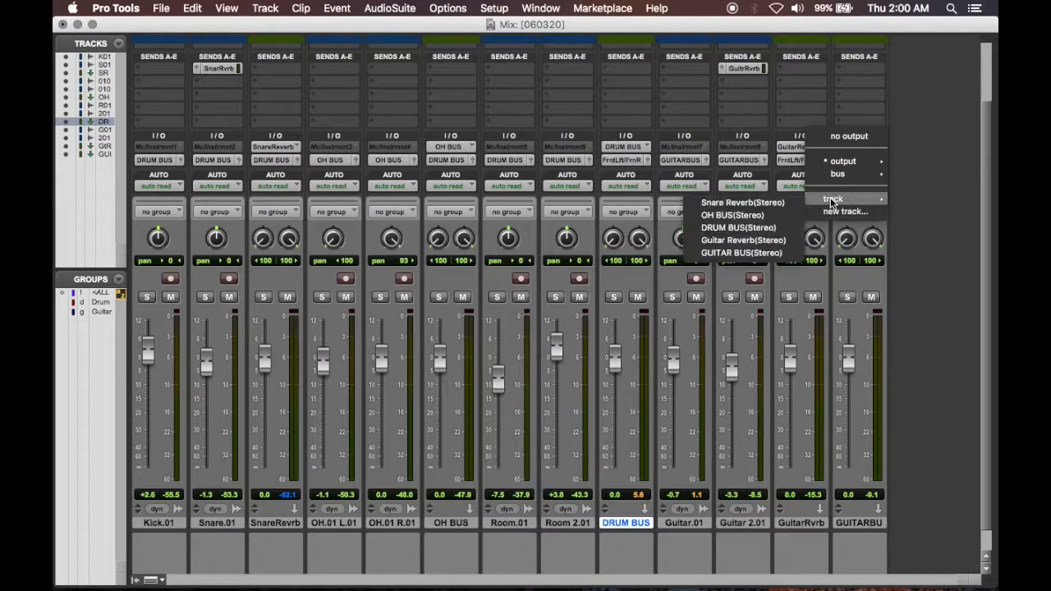
{"action": "left_click", "coordinate": [763, 252]}
Route the outputs of DRUM BUS and GUITAR BUS to a new stereo aux input track named MASTER.
{"action": "left_click", "coordinate": [857, 522], "text": "super"}
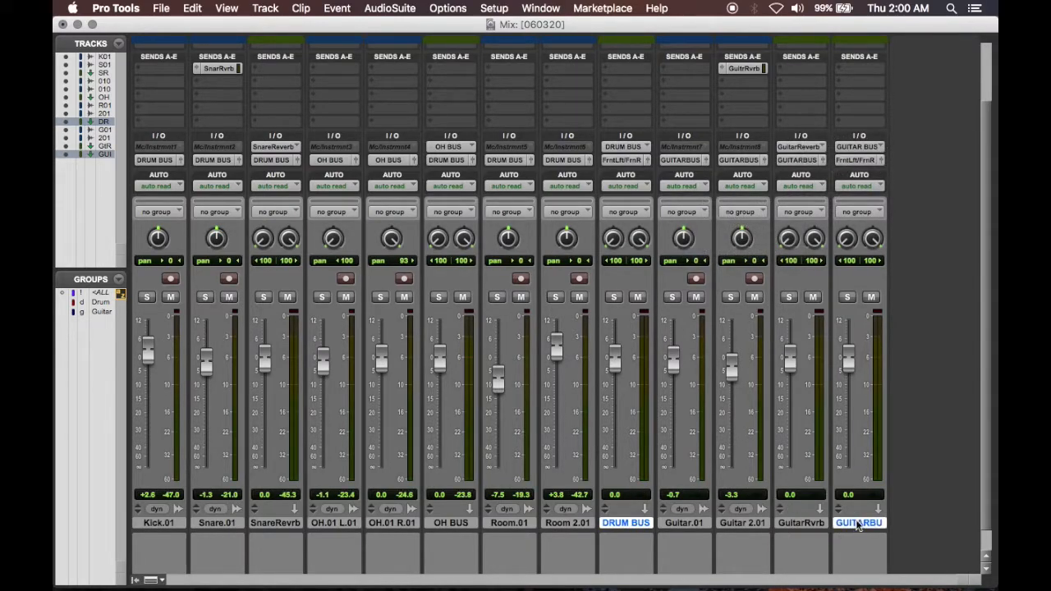
{"action": "right_click", "coordinate": [857, 523]}
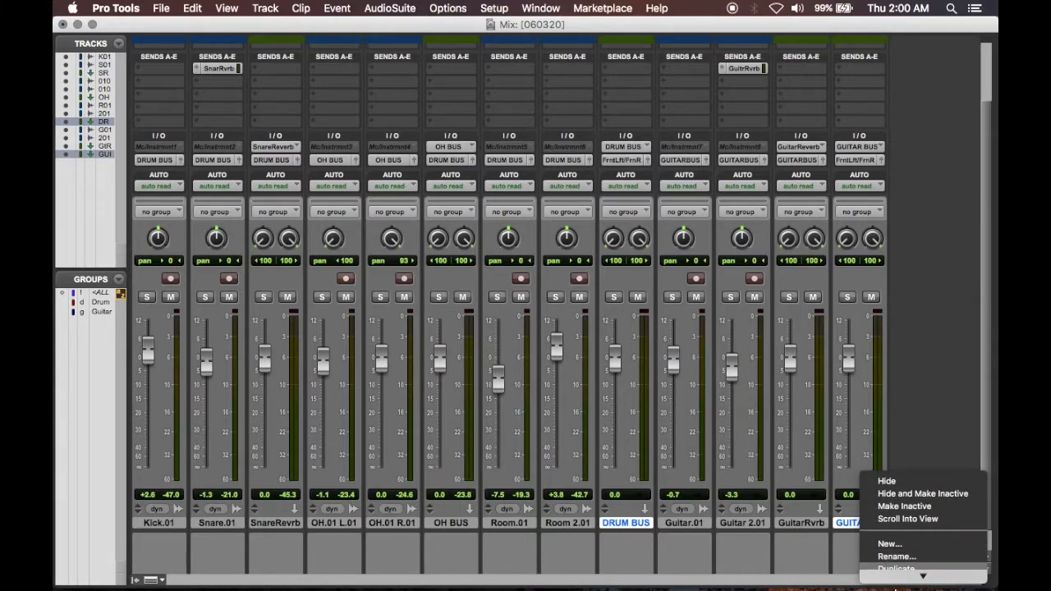
{"action": "left_click", "coordinate": [919, 220]}
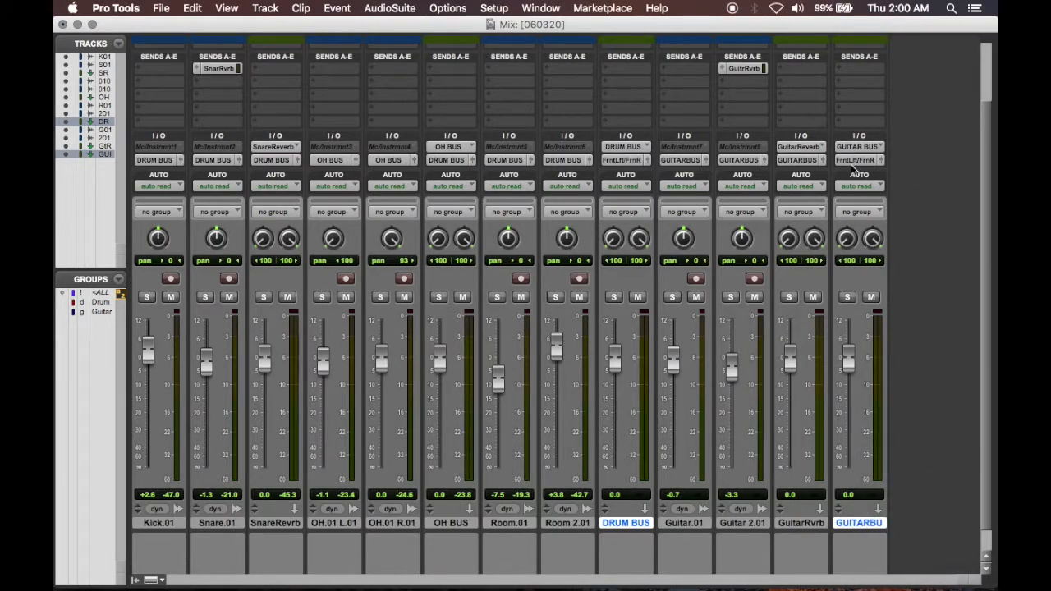
{"action": "left_click", "coordinate": [854, 160]}
{"action": "left_click", "coordinate": [896, 211]}
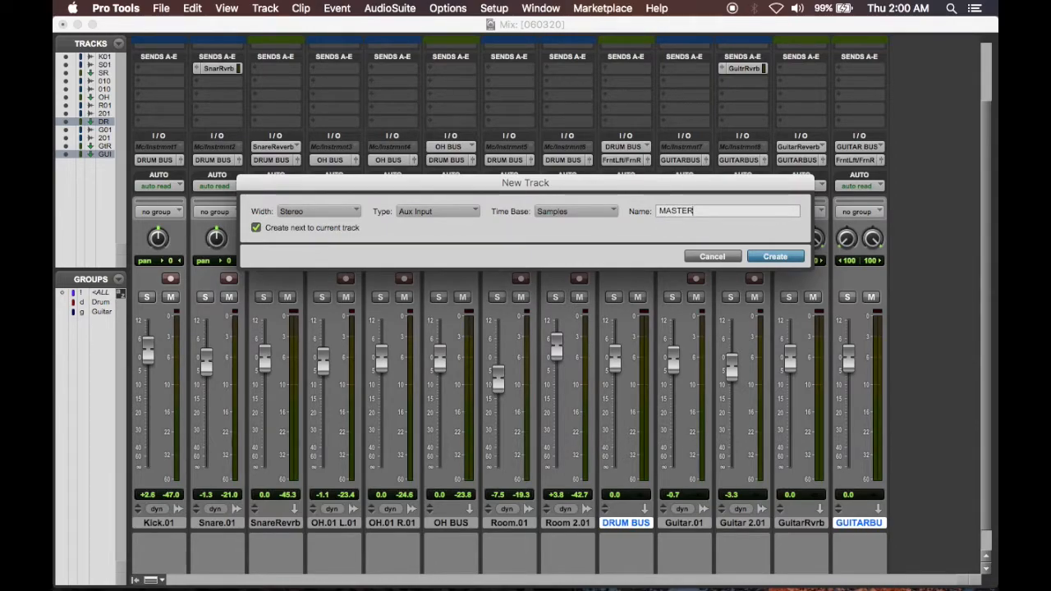
{"action": "key", "text": "Return"}
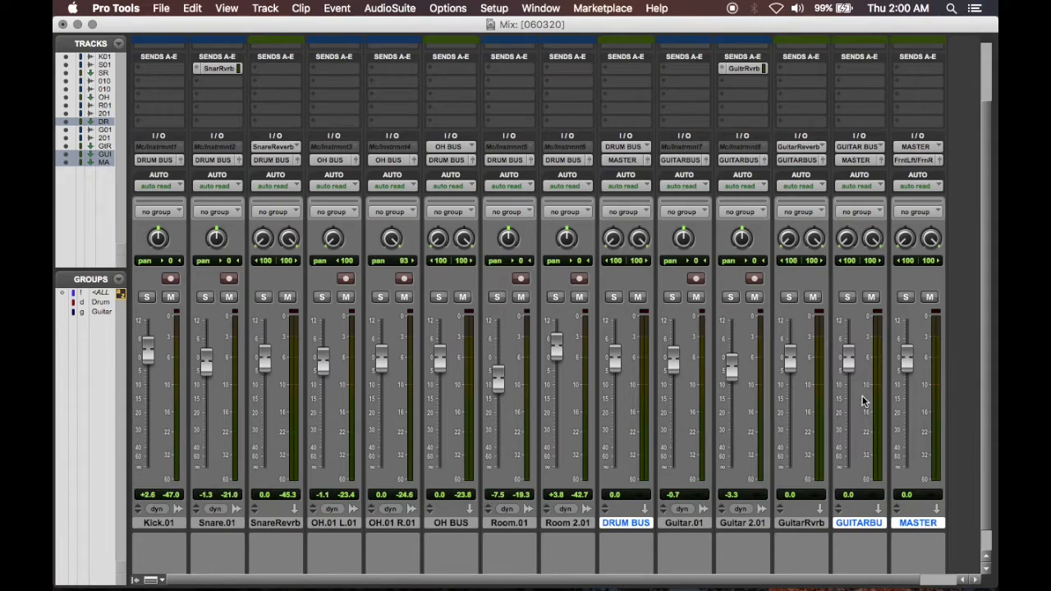
Play the session from its beginning and bring up the mixer to watch the bus levels.
{"action": "key", "text": "super+equal"}
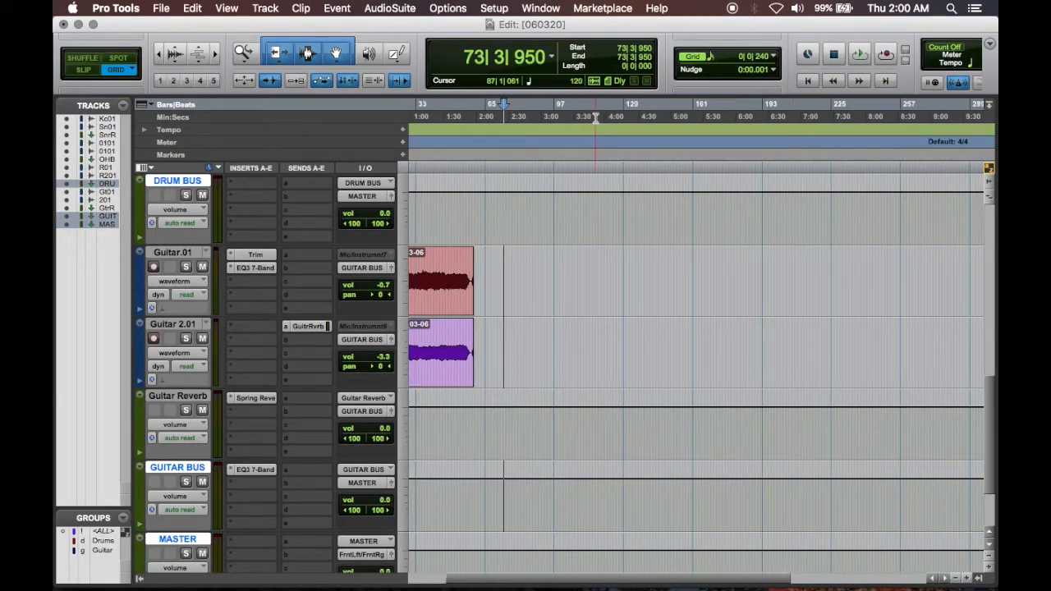
{"action": "left_click_drag", "start_coordinate": [537, 104], "coordinate": [358, 96]}
{"action": "key", "text": "space"}
{"action": "scroll", "coordinate": [567, 270], "scroll_direction": "up", "scroll_amount": 10}
{"action": "key", "text": "super+equal"}
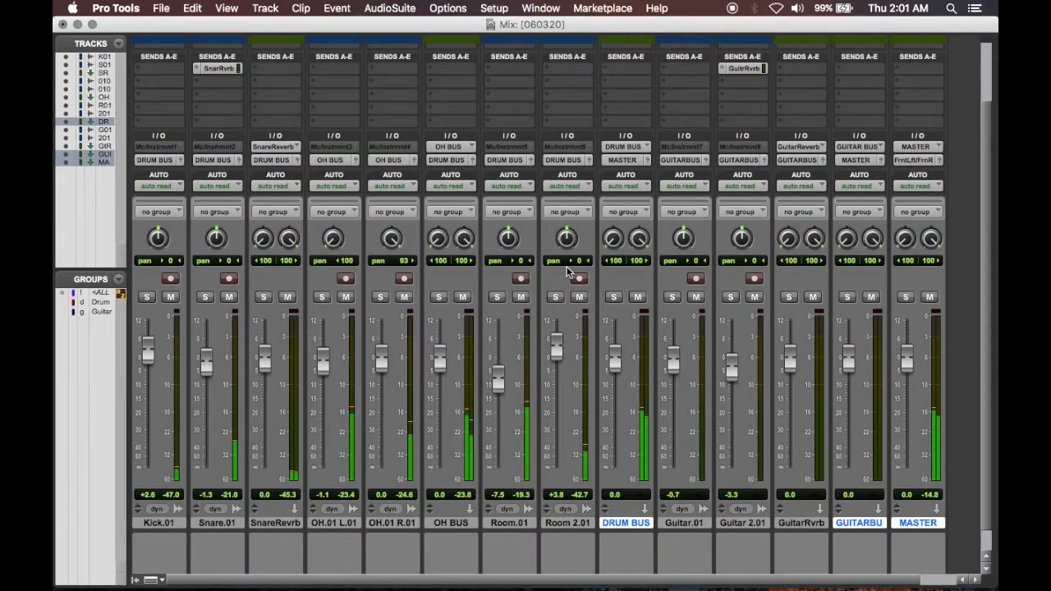
Insert the stereo API-2500 compressor on the DRUM BUS track.
{"action": "scroll", "coordinate": [826, 131], "scroll_direction": "up", "scroll_amount": 3}
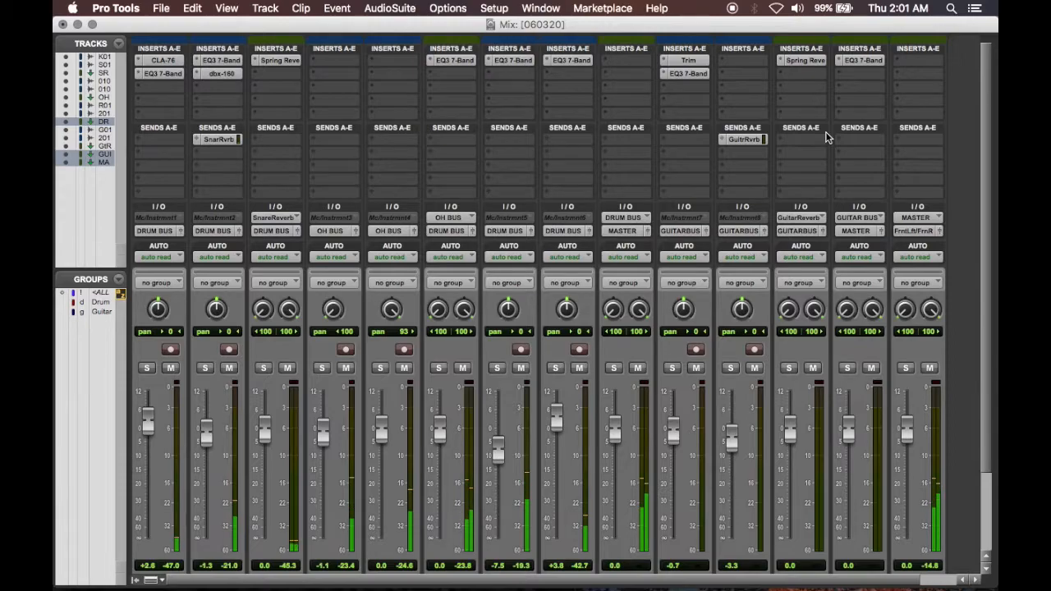
{"action": "scroll", "coordinate": [865, 186], "scroll_direction": "down", "scroll_amount": 4}
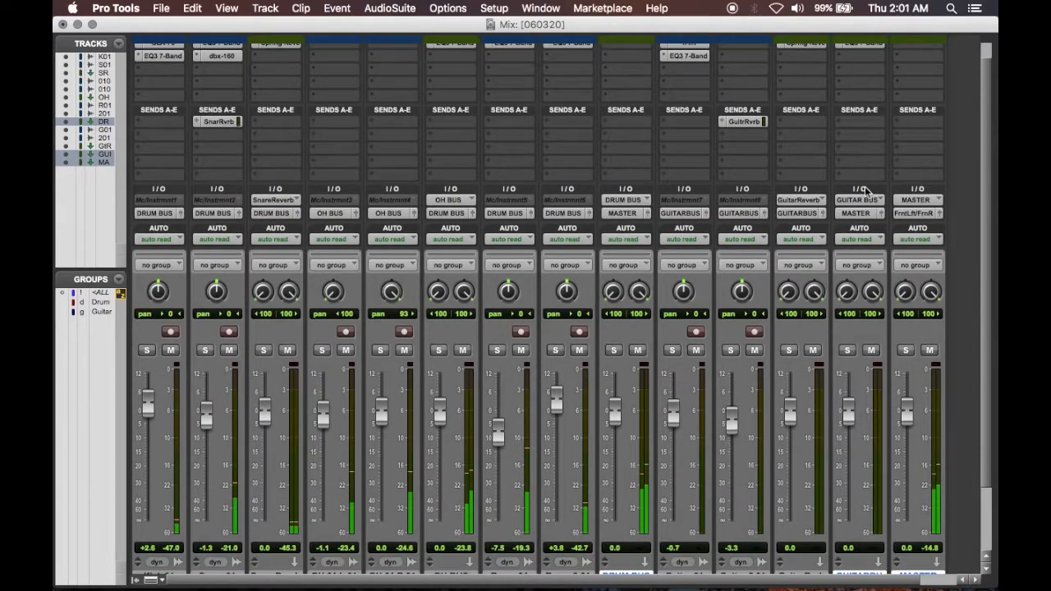
{"action": "scroll", "coordinate": [605, 169], "scroll_direction": "up", "scroll_amount": 4}
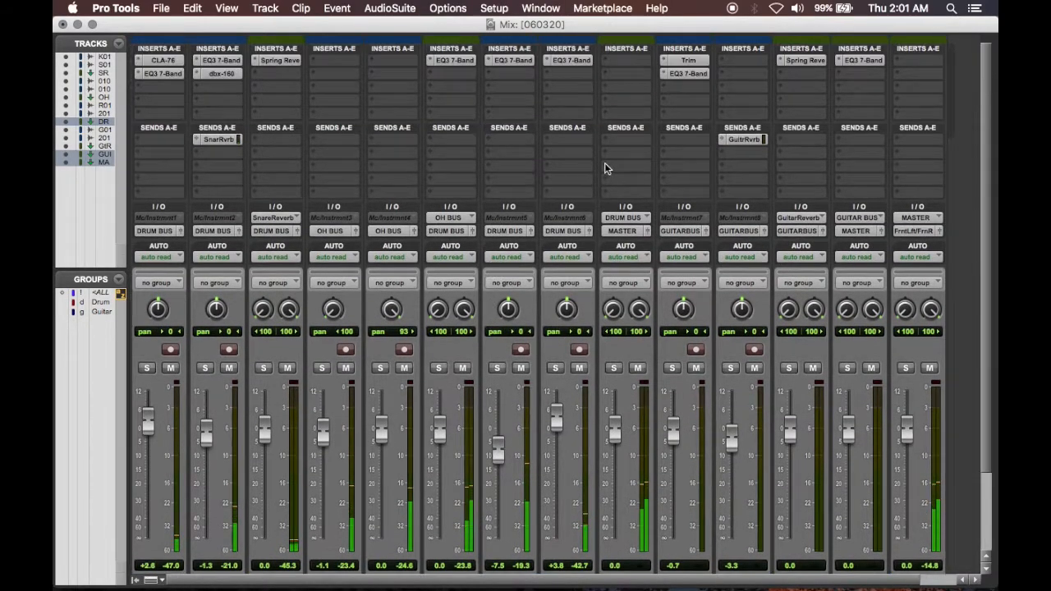
{"action": "mouse_move", "coordinate": [656, 92]}
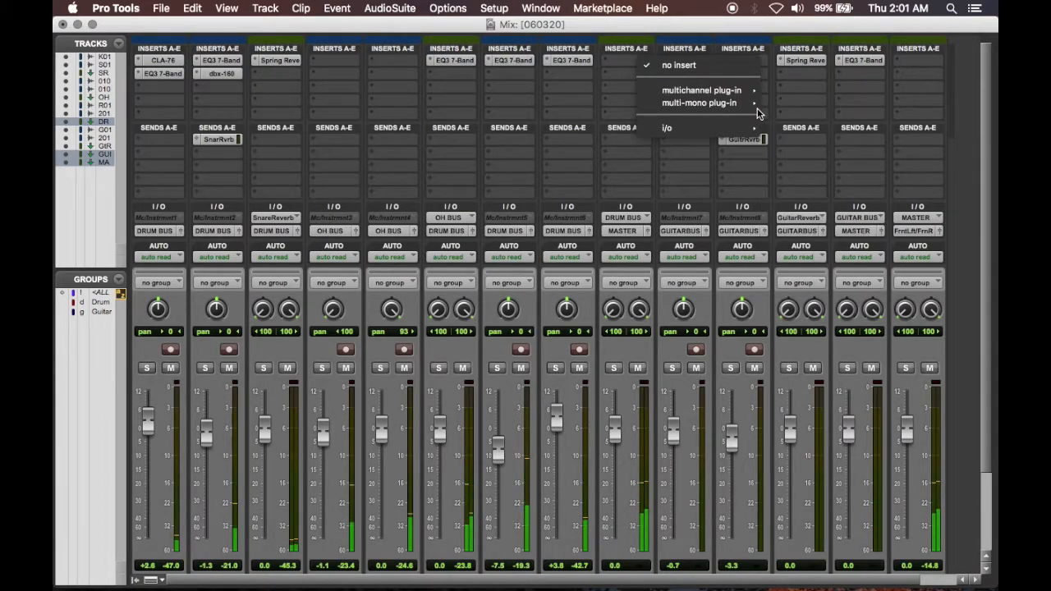
{"action": "mouse_move", "coordinate": [804, 110]}
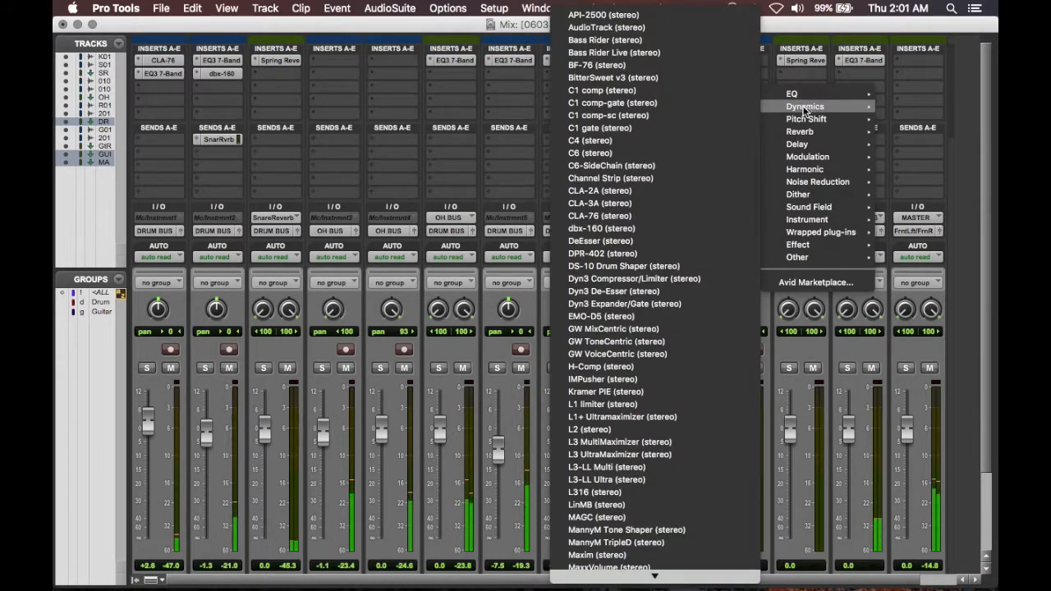
{"action": "left_click", "coordinate": [624, 16]}
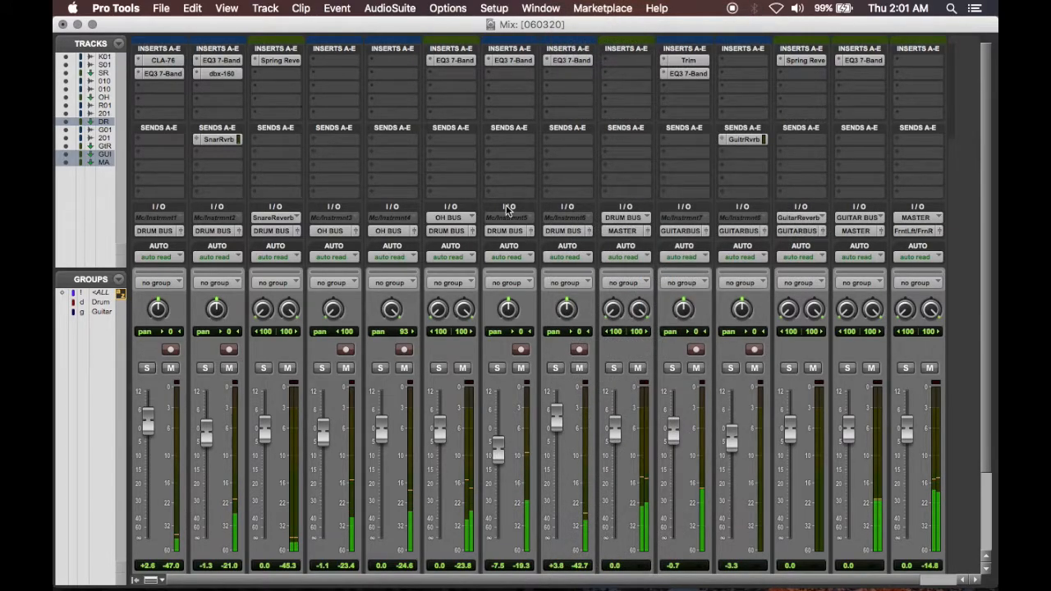
Set the DRUM BUS API-2500 to a 1.5:1 ratio, medium knee and Old tone type, and adjust its attack and release.
{"action": "left_click_drag", "start_coordinate": [570, 444], "coordinate": [571, 457]}
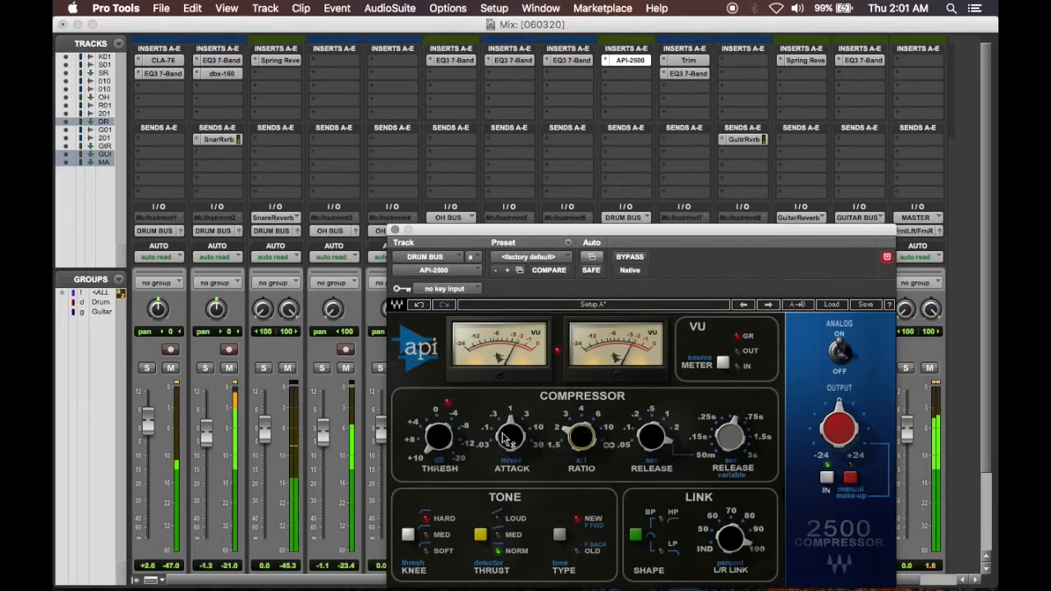
{"action": "left_click", "coordinate": [559, 534]}
{"action": "left_click_drag", "start_coordinate": [653, 435], "coordinate": [654, 448]}
{"action": "mouse_move", "coordinate": [510, 438]}
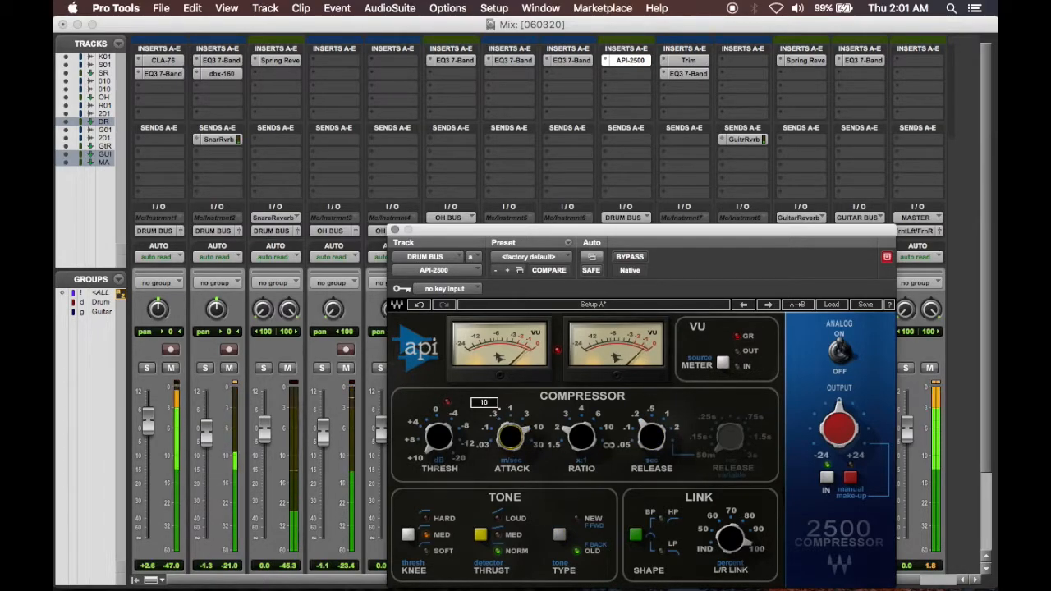
{"action": "left_click_drag", "start_coordinate": [510, 438], "coordinate": [510, 447]}
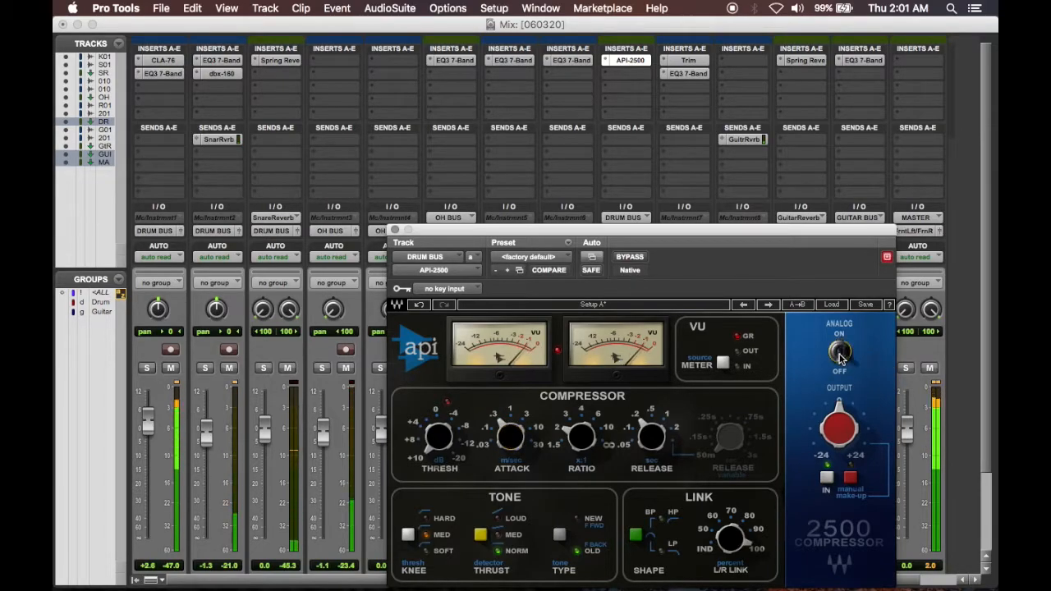
{"action": "mouse_move", "coordinate": [580, 438]}
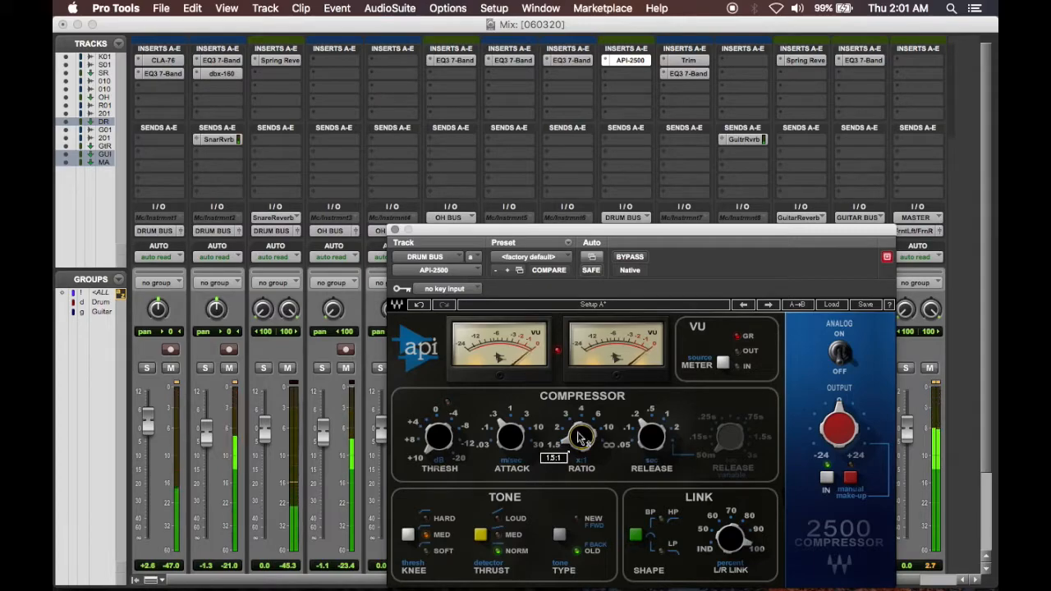
Close the compressor and lower the Kick.01 fader to +1.4 dB.
{"action": "left_click", "coordinate": [395, 232]}
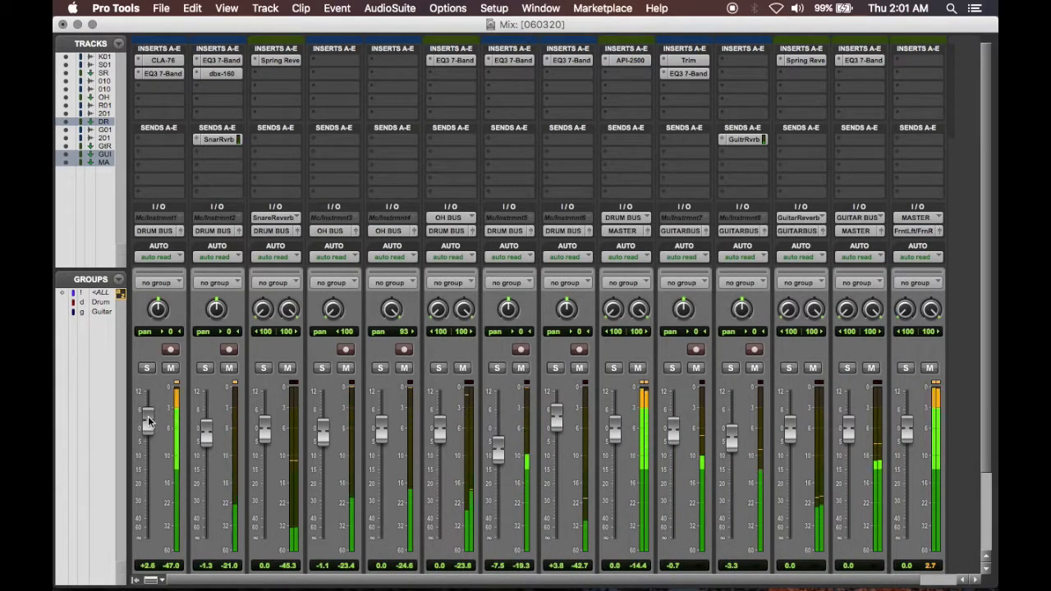
{"action": "left_click_drag", "start_coordinate": [149, 421], "coordinate": [147, 425]}
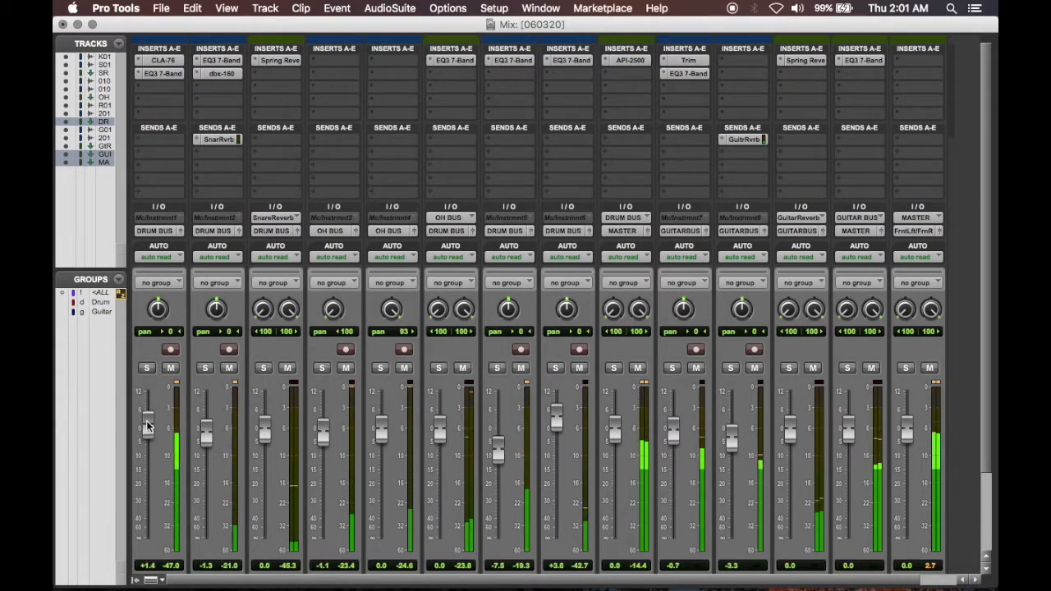
{"action": "scroll", "coordinate": [406, 427], "scroll_direction": "down", "scroll_amount": 2}
{"action": "scroll", "coordinate": [509, 247], "scroll_direction": "up", "scroll_amount": 2}
Insert the mono Kramer Tape plug-in on the Room.01 track after its EQ.
{"action": "left_click", "coordinate": [518, 70]}
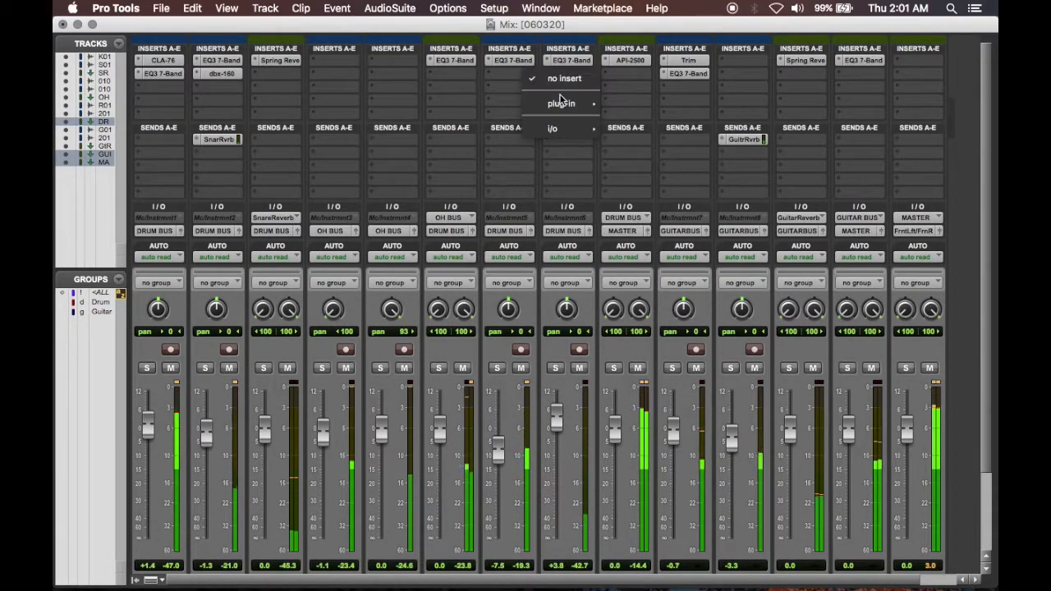
{"action": "mouse_move", "coordinate": [597, 103]}
{"action": "mouse_move", "coordinate": [657, 170]}
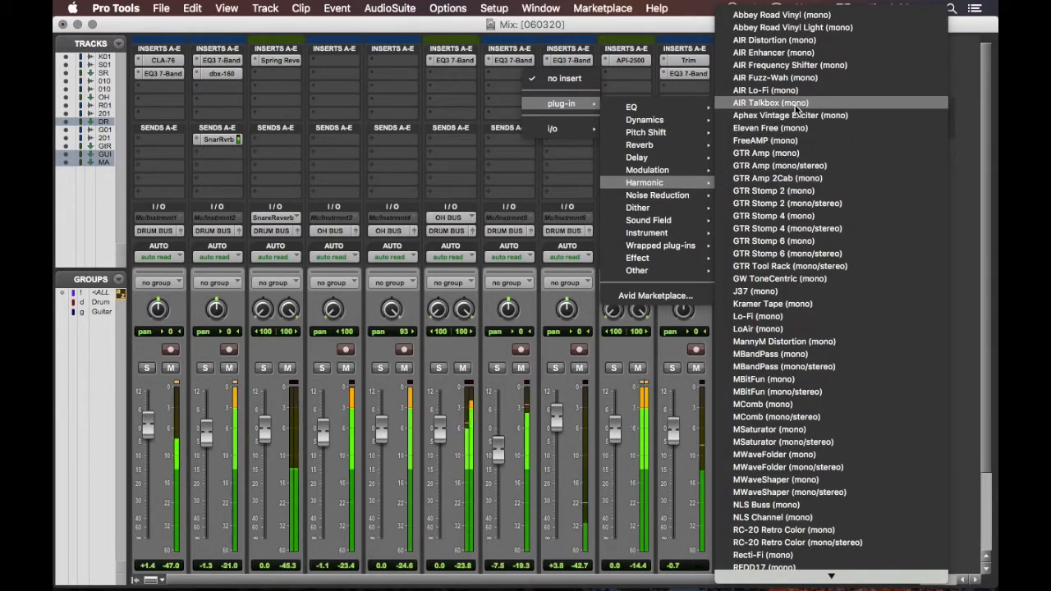
{"action": "left_click", "coordinate": [813, 303]}
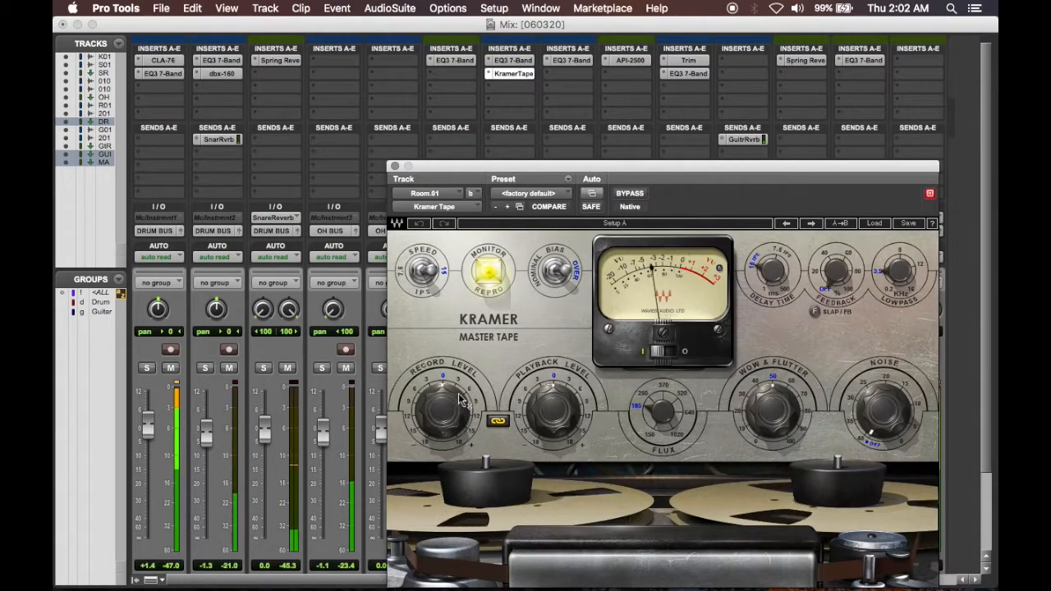
On the Room.01 Kramer Tape, unlink and raise the record level, keep playback at 0, and set flux to 520 and wow and flutter to 70.
{"action": "left_click_drag", "start_coordinate": [442, 408], "coordinate": [442, 390]}
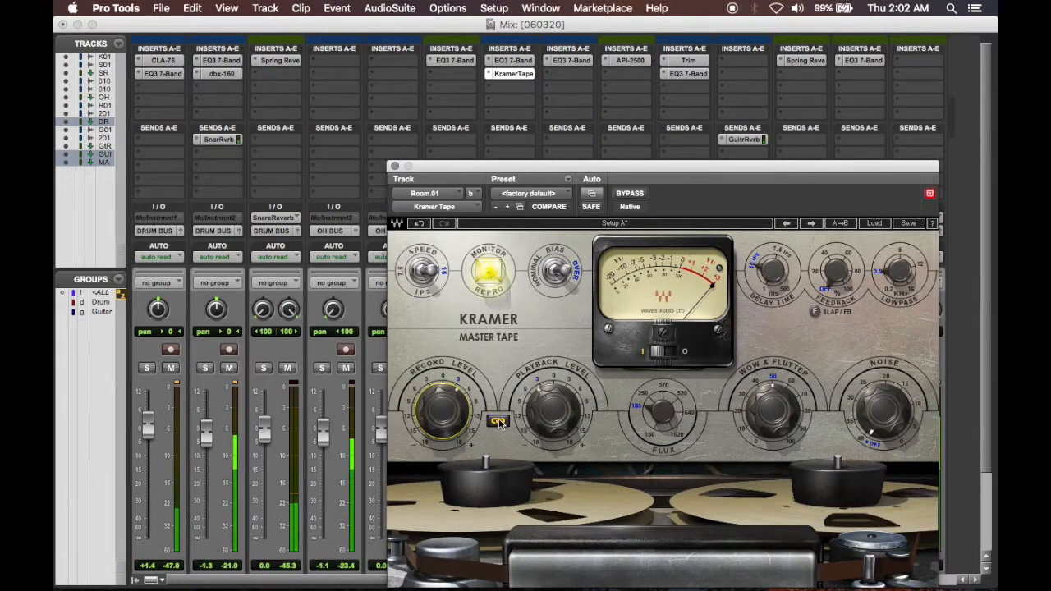
{"action": "left_click_drag", "start_coordinate": [553, 408], "coordinate": [553, 394]}
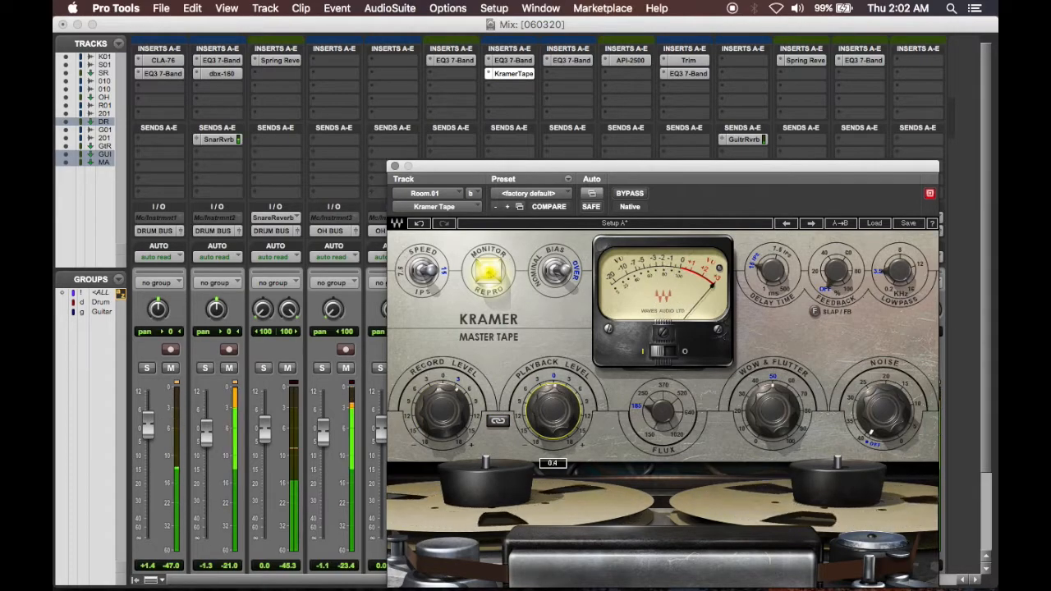
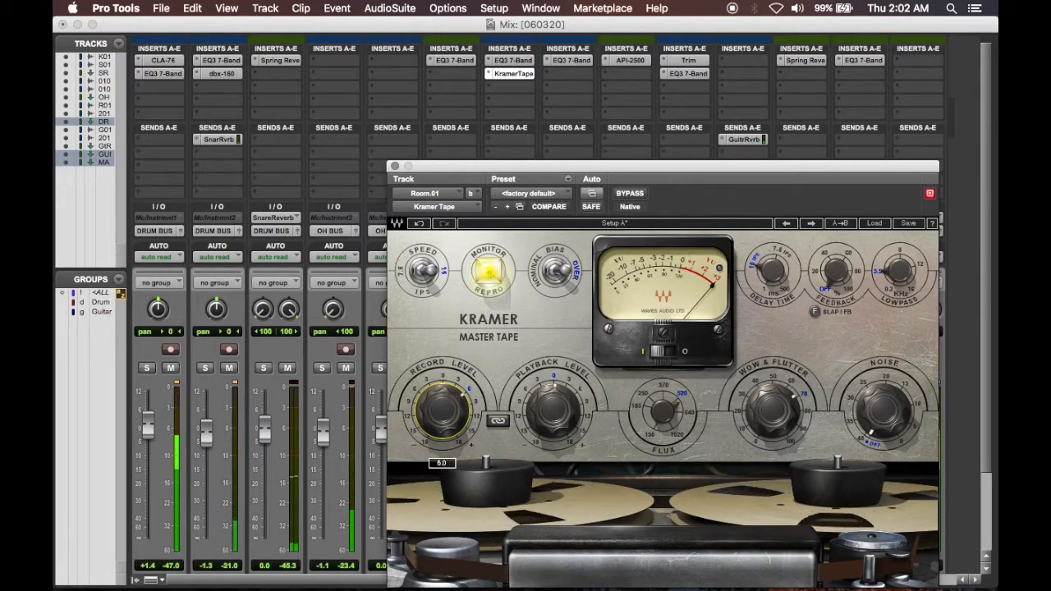
{"action": "left_click", "coordinate": [394, 166]}
Lower the Room.01 fader to -9.7 dB, and raise the Room 2.01 fader to +12.0 dB while auditioning it in solo.
{"action": "scroll", "coordinate": [394, 170], "scroll_direction": "down", "scroll_amount": 3}
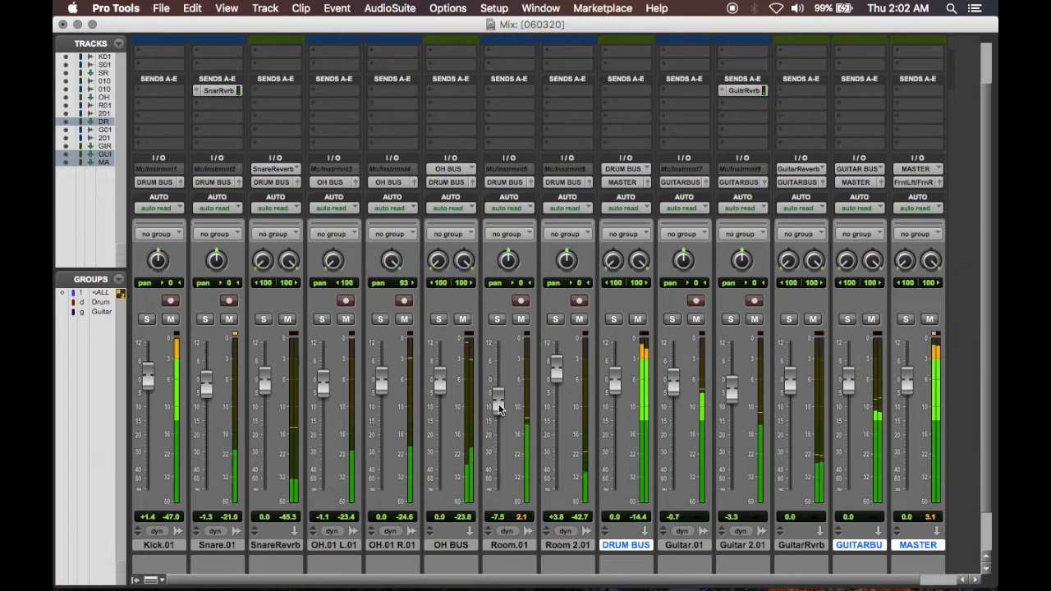
{"action": "mouse_move", "coordinate": [499, 415]}
{"action": "left_mouse_down"}
{"action": "mouse_move", "coordinate": [502, 365]}
{"action": "mouse_move", "coordinate": [509, 411]}
{"action": "left_mouse_up"}
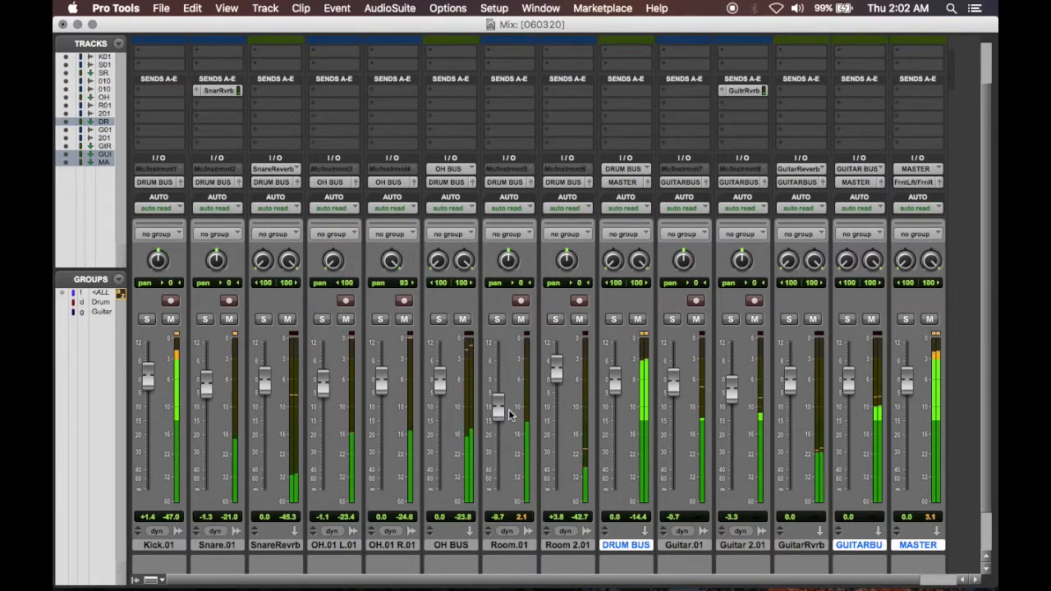
{"action": "left_click", "coordinate": [556, 320]}
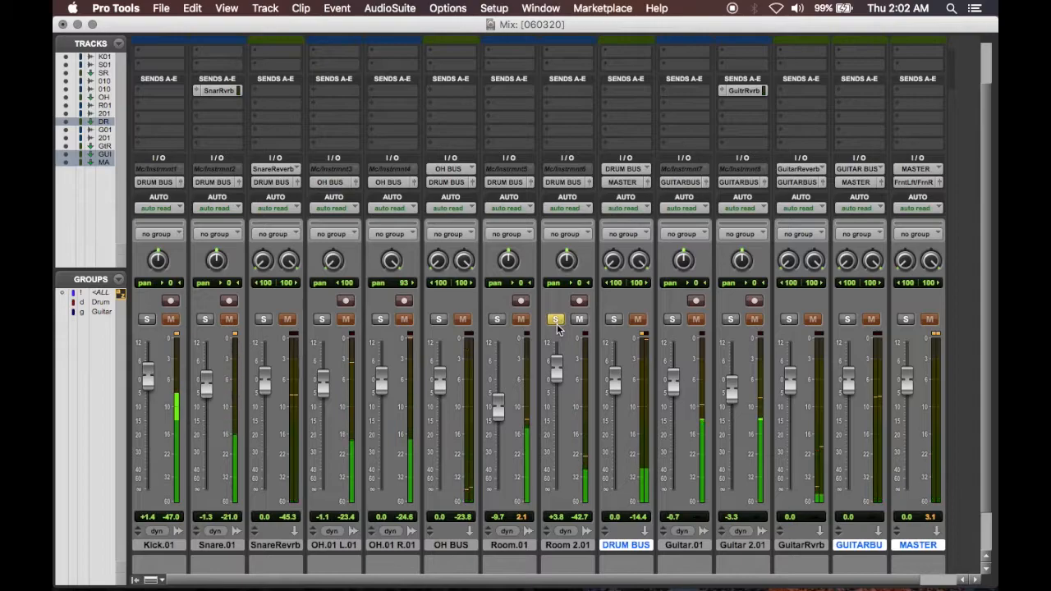
{"action": "left_click", "coordinate": [556, 321]}
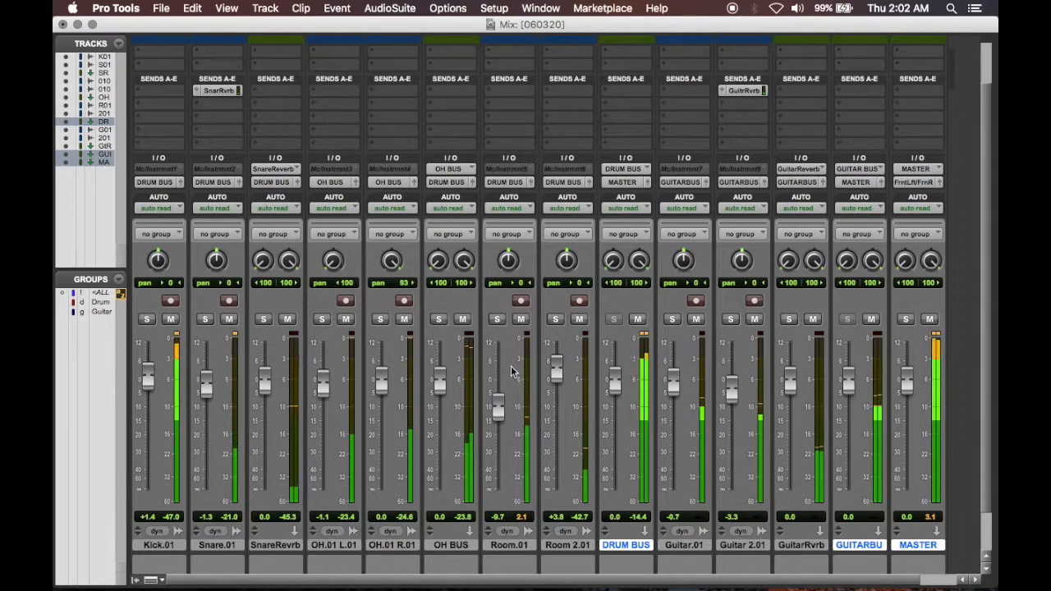
{"action": "left_click_drag", "start_coordinate": [557, 371], "coordinate": [560, 354]}
{"action": "left_click", "coordinate": [557, 321]}
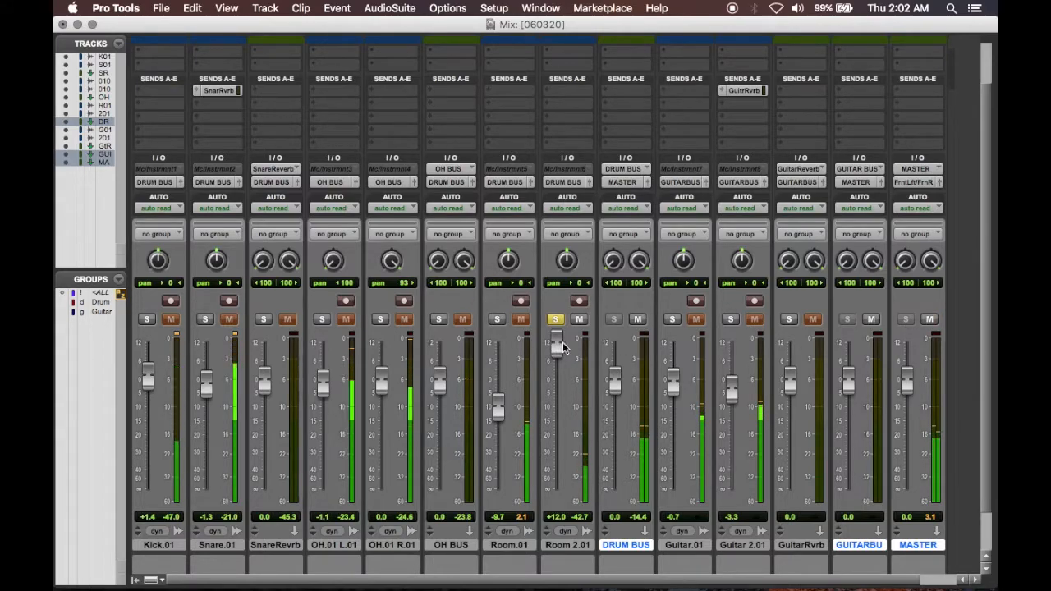
Copy the Kramer Tape from Room.01 to Room 2.01, set its feedback to 60% and adjust its delay time.
{"action": "scroll", "coordinate": [565, 169], "scroll_direction": "up", "scroll_amount": 3}
{"action": "left_click_drag", "start_coordinate": [515, 71], "coordinate": [557, 74]}
{"action": "left_click", "coordinate": [568, 74]}
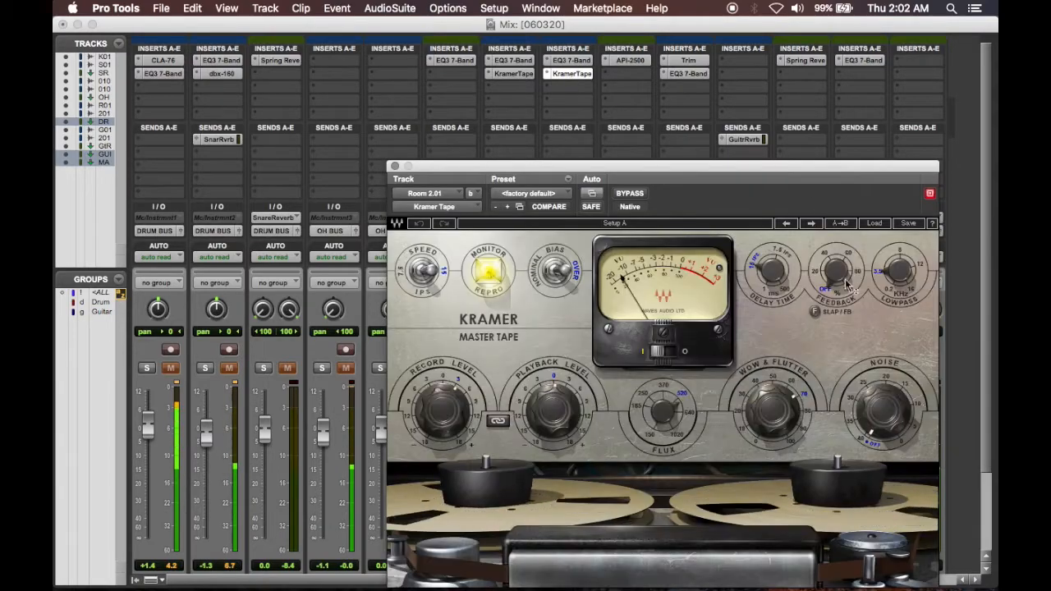
{"action": "left_click", "coordinate": [774, 272]}
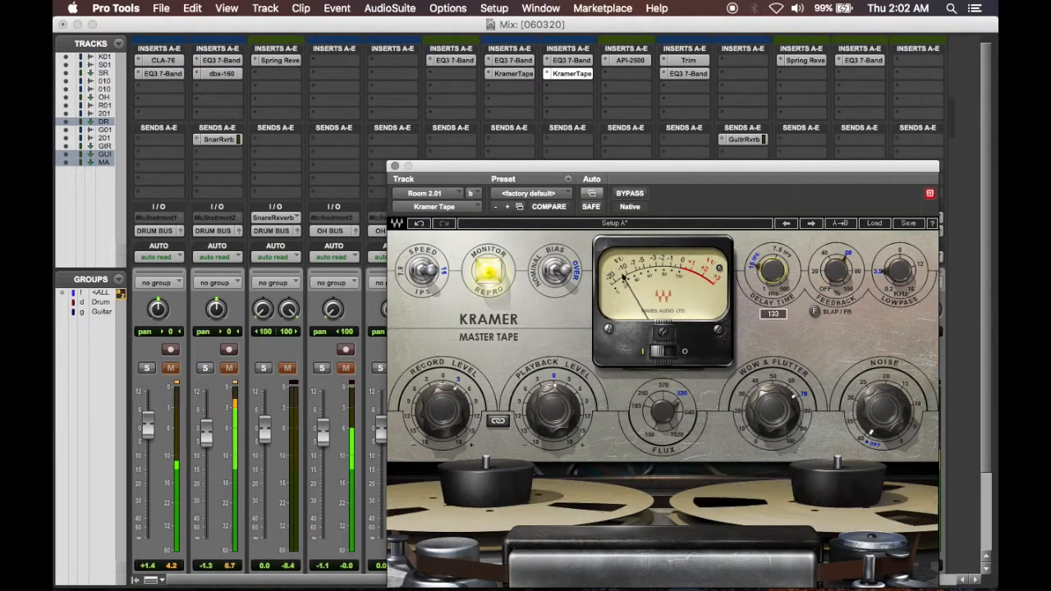
{"action": "left_click_drag", "start_coordinate": [773, 271], "coordinate": [773, 298]}
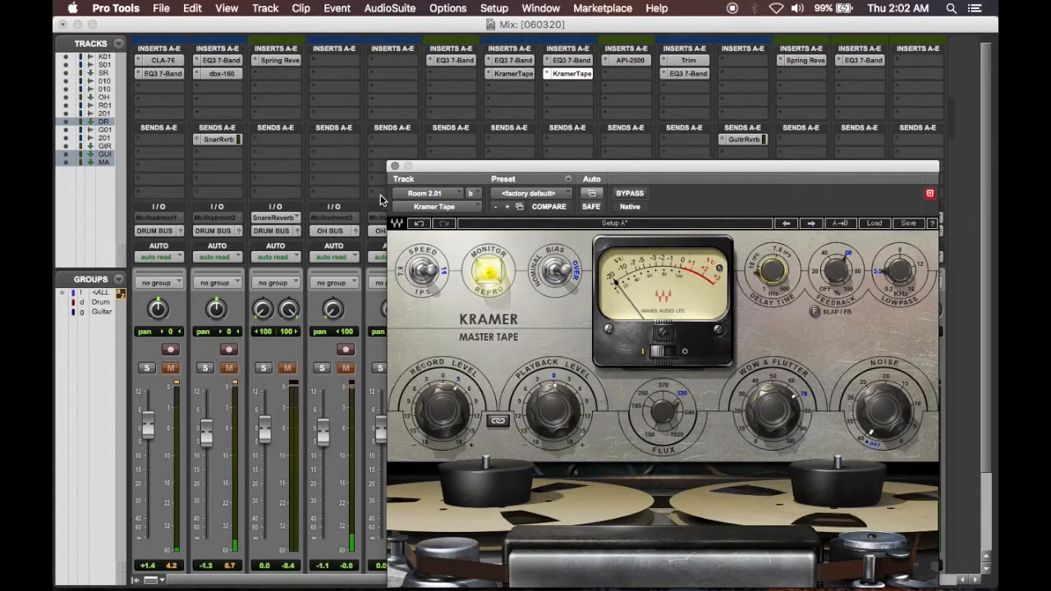
{"action": "left_click", "coordinate": [395, 166]}
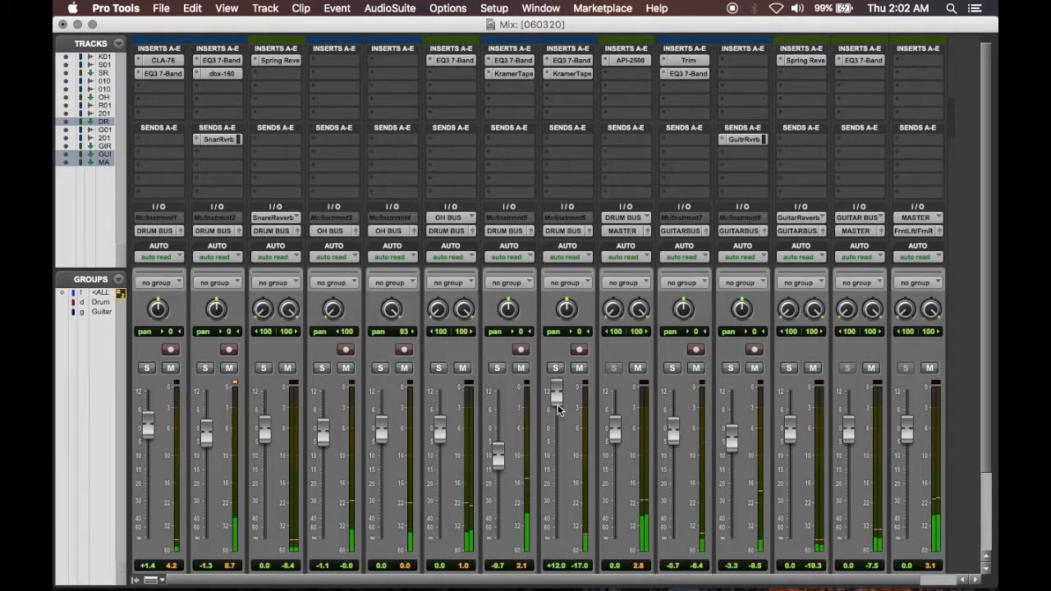
Select the whole song from bar 1 to 65 in the Edit window, play it from the start and return to the Mix window.
{"action": "key", "text": "super+equal"}
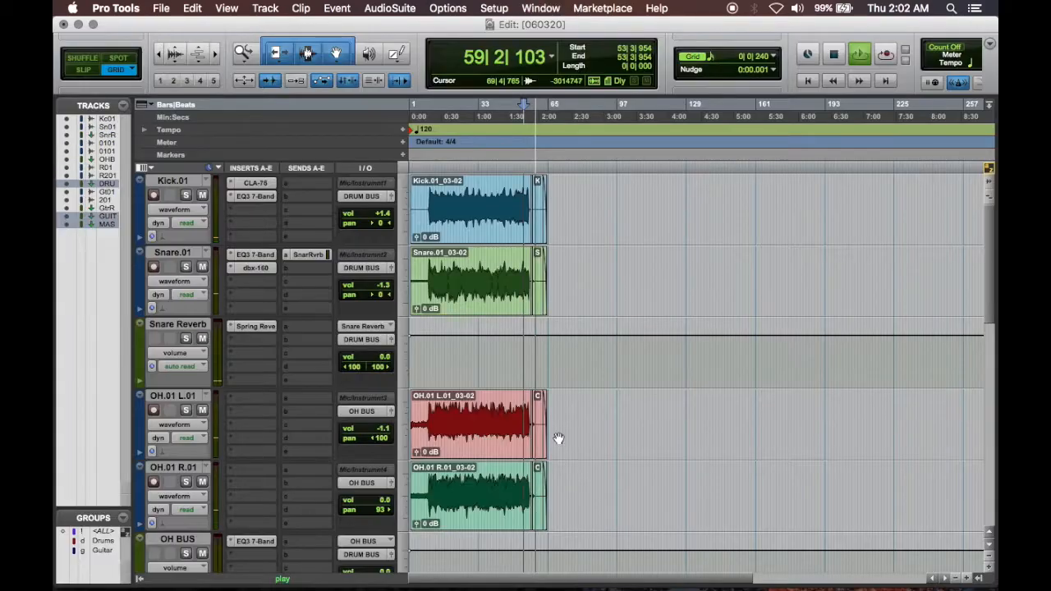
{"action": "left_click_drag", "start_coordinate": [547, 106], "coordinate": [394, 96]}
{"action": "key", "text": "space"}
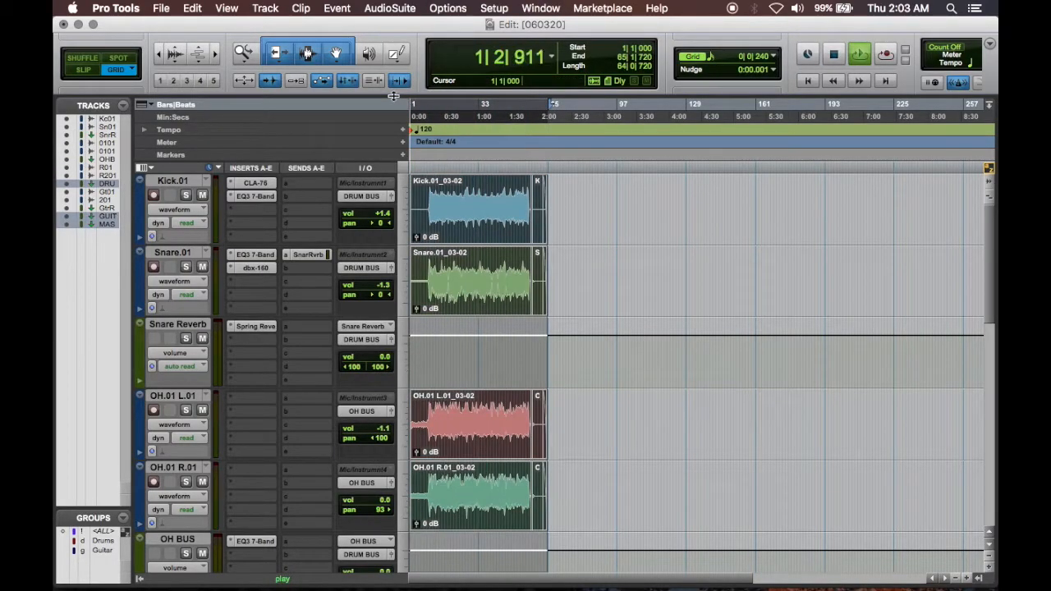
{"action": "key", "text": "super+equal"}
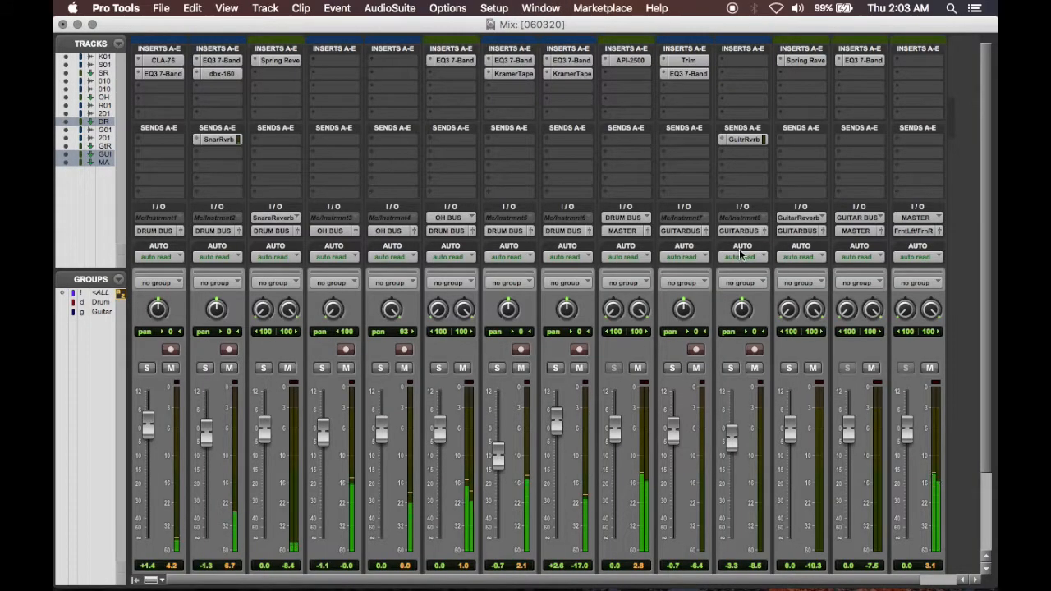
Set the faders to +1.6 dB on Room 2.01, -2.0 dB on Guitar 2.01 and +1.6 dB on Guitar.01.
{"action": "scroll", "coordinate": [649, 222], "scroll_direction": "down", "scroll_amount": 5}
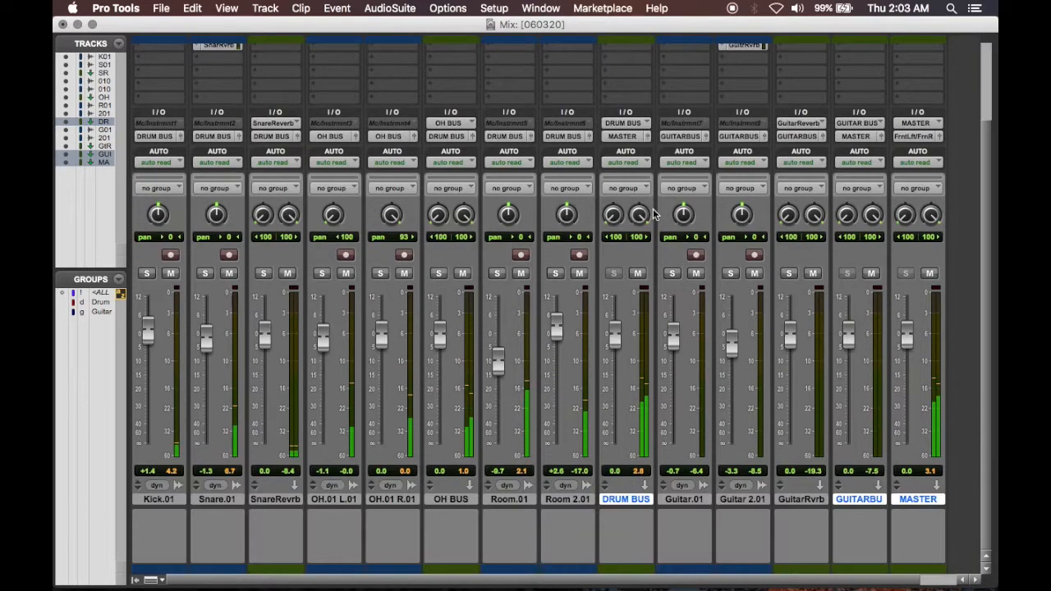
{"action": "left_click_drag", "start_coordinate": [559, 333], "coordinate": [558, 339]}
{"action": "scroll", "coordinate": [561, 192], "scroll_direction": "up", "scroll_amount": 3}
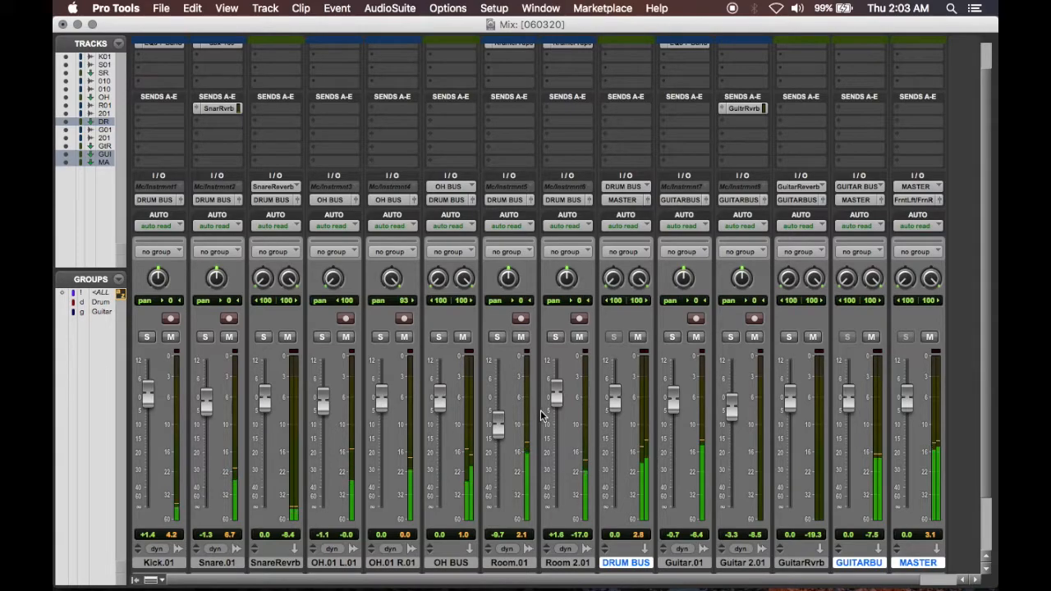
{"action": "left_click_drag", "start_coordinate": [732, 404], "coordinate": [734, 405]}
{"action": "left_click_drag", "start_coordinate": [670, 397], "coordinate": [671, 393]}
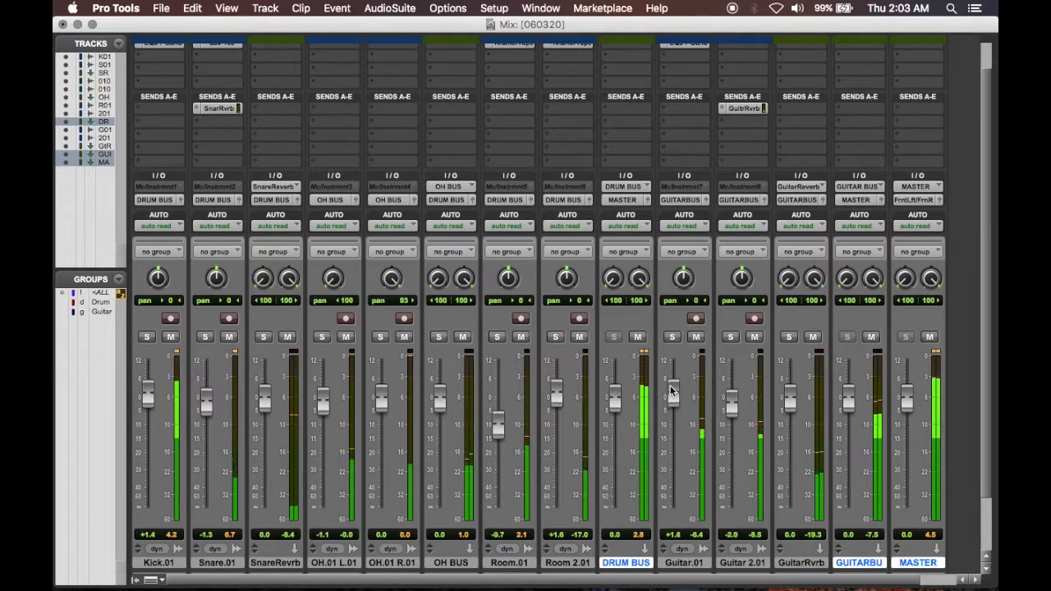
Lower the Room 2.01 fader to -5.9 dB and reduce its Kramer Tape feedback to 20%.
{"action": "left_click_drag", "start_coordinate": [558, 391], "coordinate": [557, 409]}
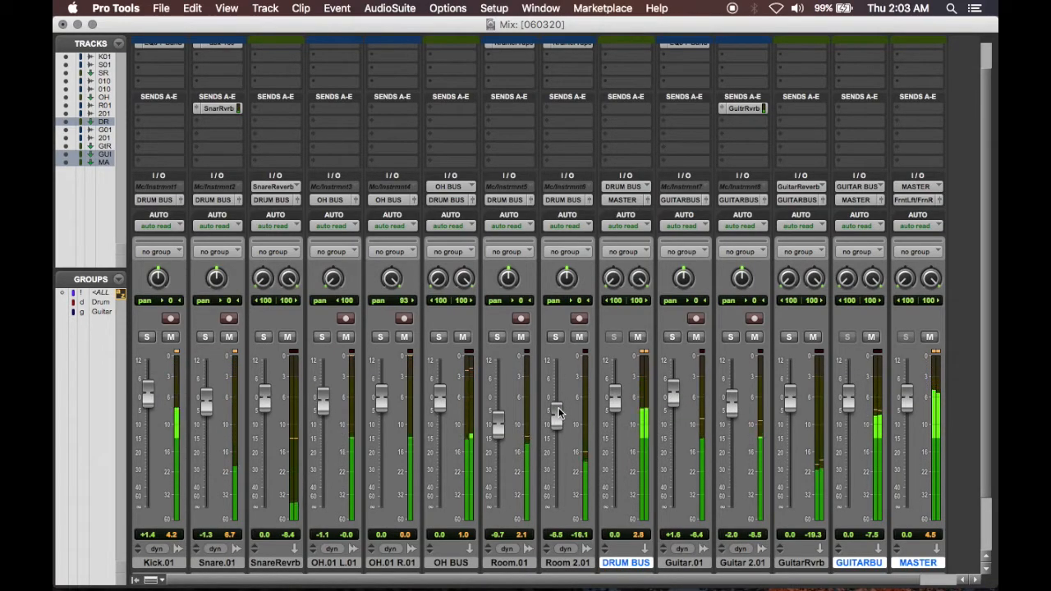
{"action": "scroll", "coordinate": [562, 196], "scroll_direction": "up", "scroll_amount": 2}
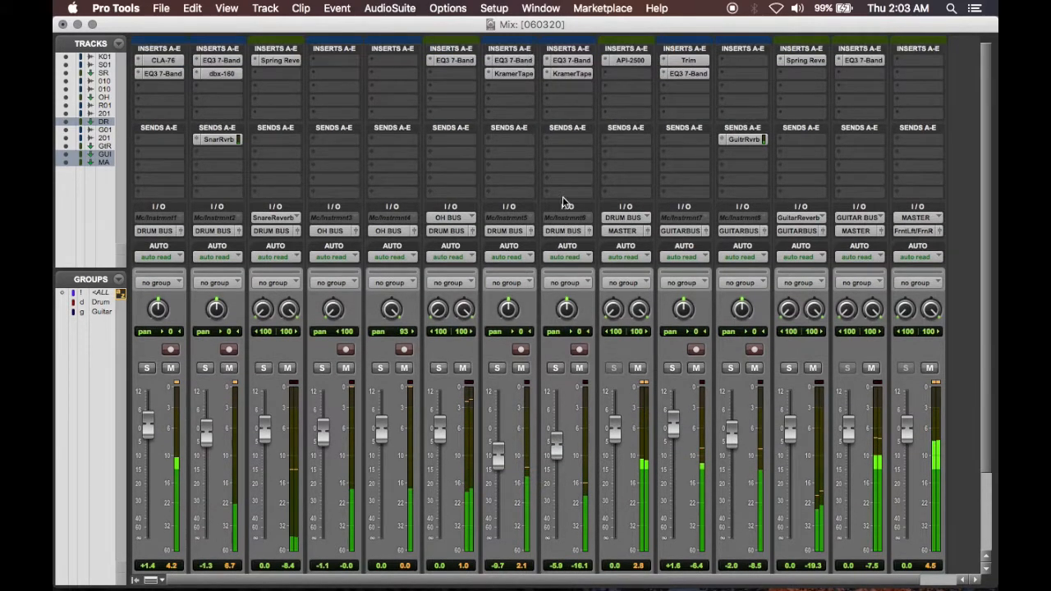
{"action": "left_click", "coordinate": [570, 73]}
{"action": "left_click_drag", "start_coordinate": [840, 269], "coordinate": [840, 294]}
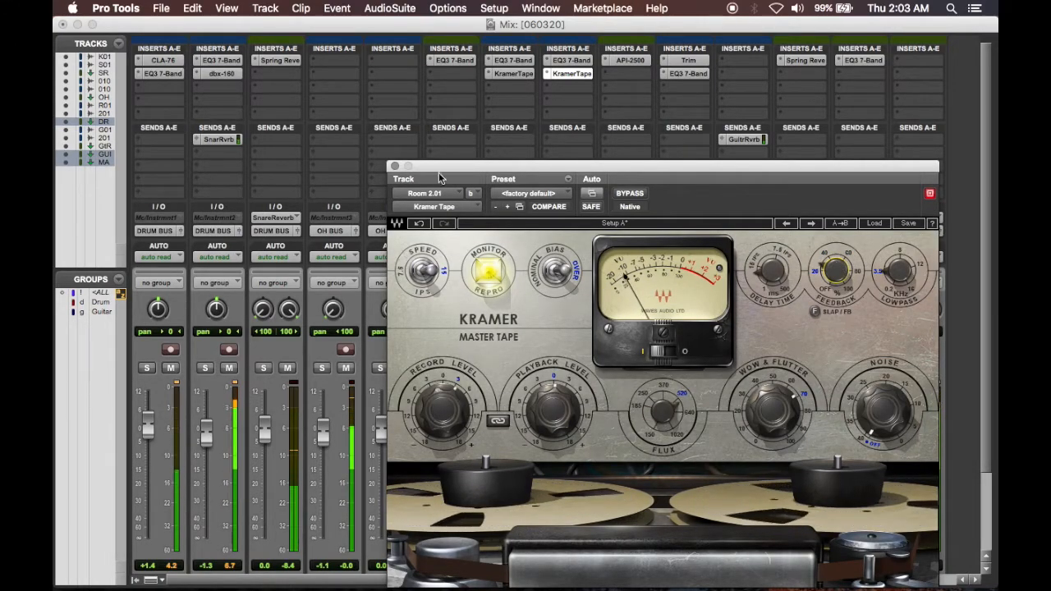
{"action": "left_click", "coordinate": [395, 166]}
Lower the Guitar 2.01 fader to -4.3 dB and the Guitar.01 fader to +0.2 dB.
{"action": "scroll", "coordinate": [672, 414], "scroll_direction": "down", "scroll_amount": 3}
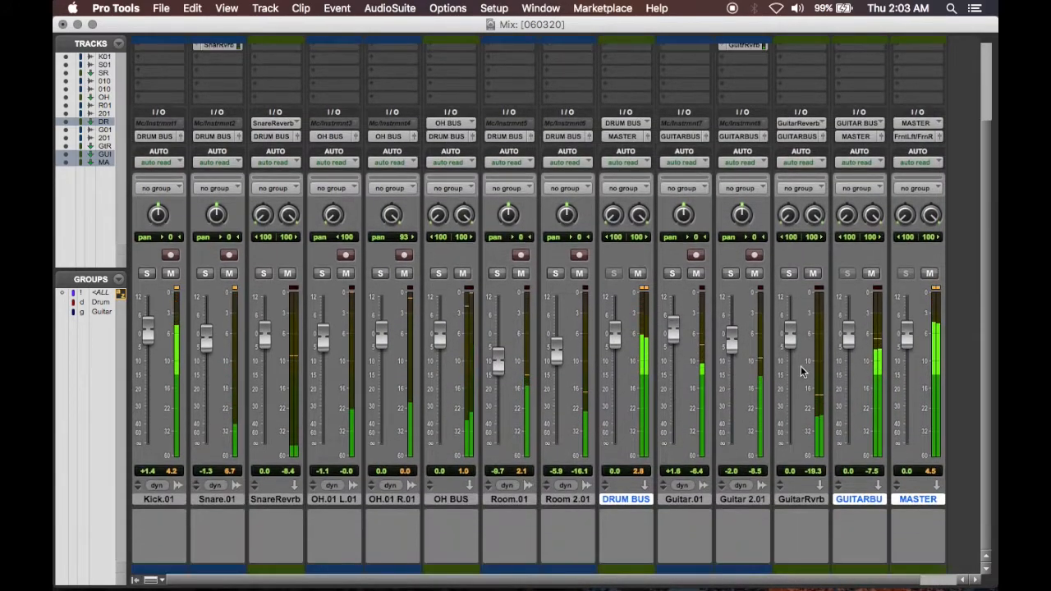
{"action": "mouse_move", "coordinate": [733, 343]}
{"action": "left_mouse_down"}
{"action": "mouse_move", "coordinate": [733, 333]}
{"action": "mouse_move", "coordinate": [739, 355]}
{"action": "mouse_move", "coordinate": [733, 348]}
{"action": "left_mouse_up"}
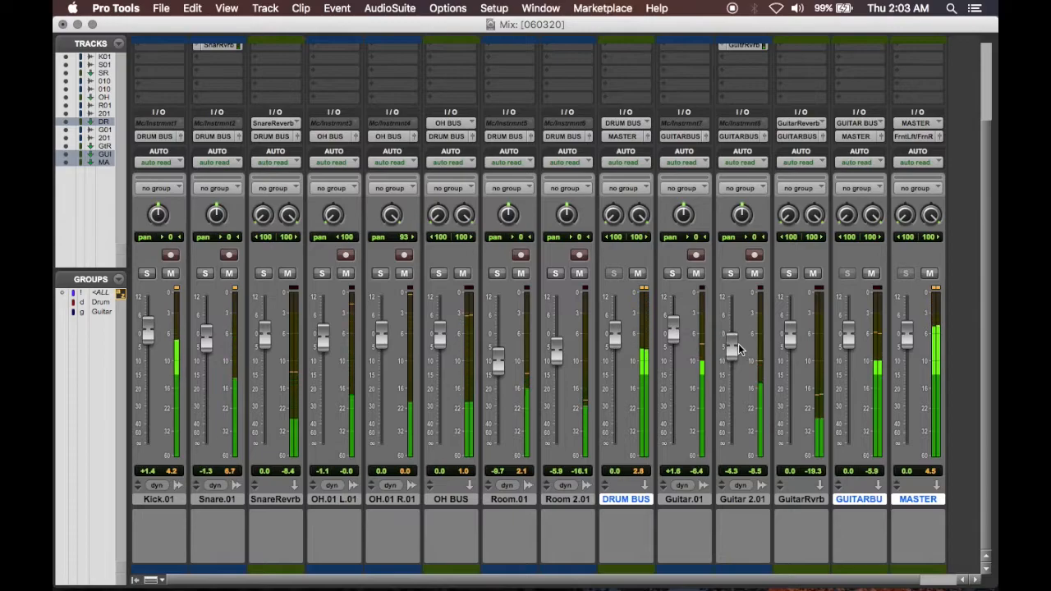
{"action": "left_click_drag", "start_coordinate": [676, 331], "coordinate": [676, 332]}
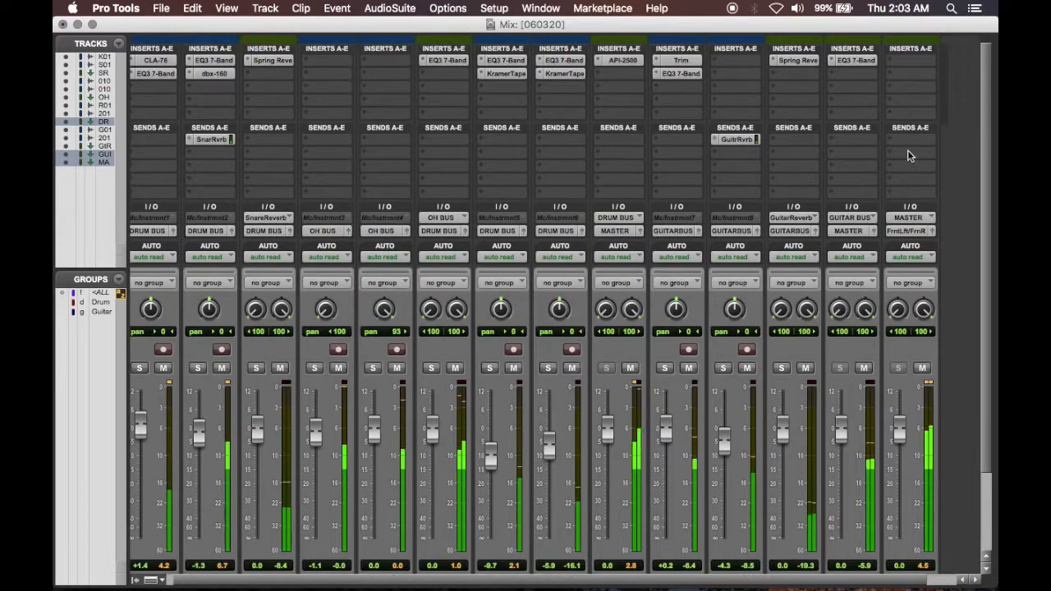
{"action": "scroll", "coordinate": [907, 149], "scroll_direction": "up", "scroll_amount": 3}
{"action": "left_click", "coordinate": [907, 56]}
{"action": "mouse_move", "coordinate": [856, 89]}
{"action": "mouse_move", "coordinate": [924, 107]}
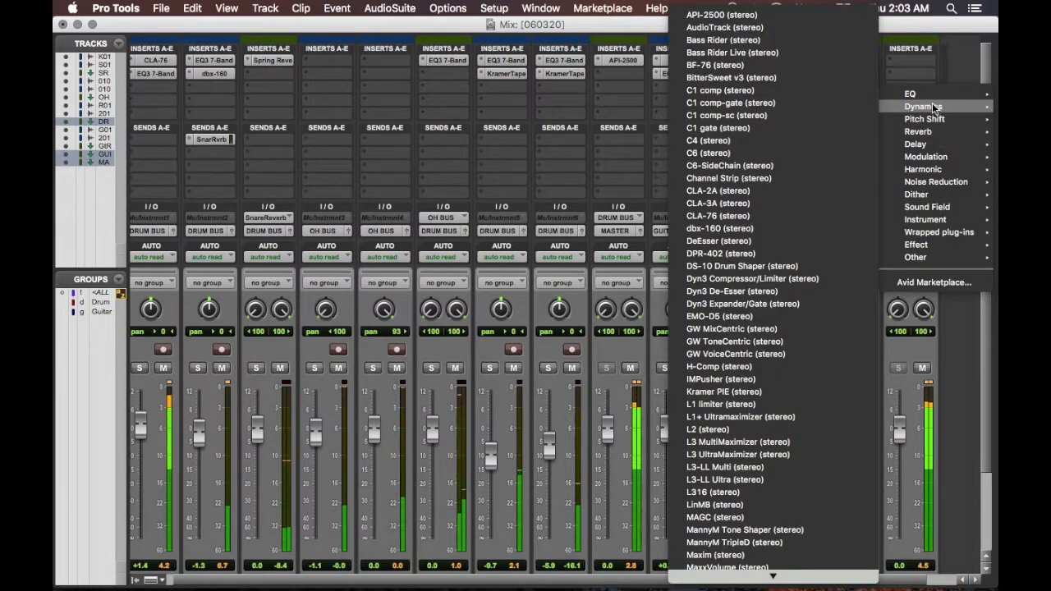
{"action": "left_click", "coordinate": [624, 33]}
{"action": "scroll", "coordinate": [756, 183], "scroll_direction": "down", "scroll_amount": 3}
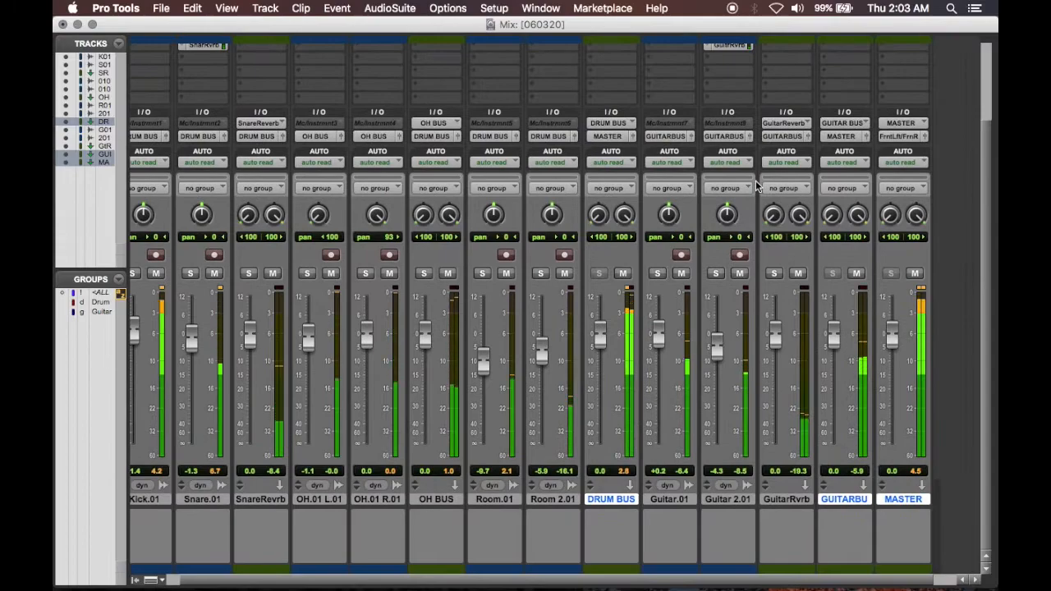
{"action": "scroll", "coordinate": [755, 181], "scroll_direction": "up", "scroll_amount": 1}
{"action": "scroll", "coordinate": [756, 184], "scroll_direction": "up", "scroll_amount": 2}
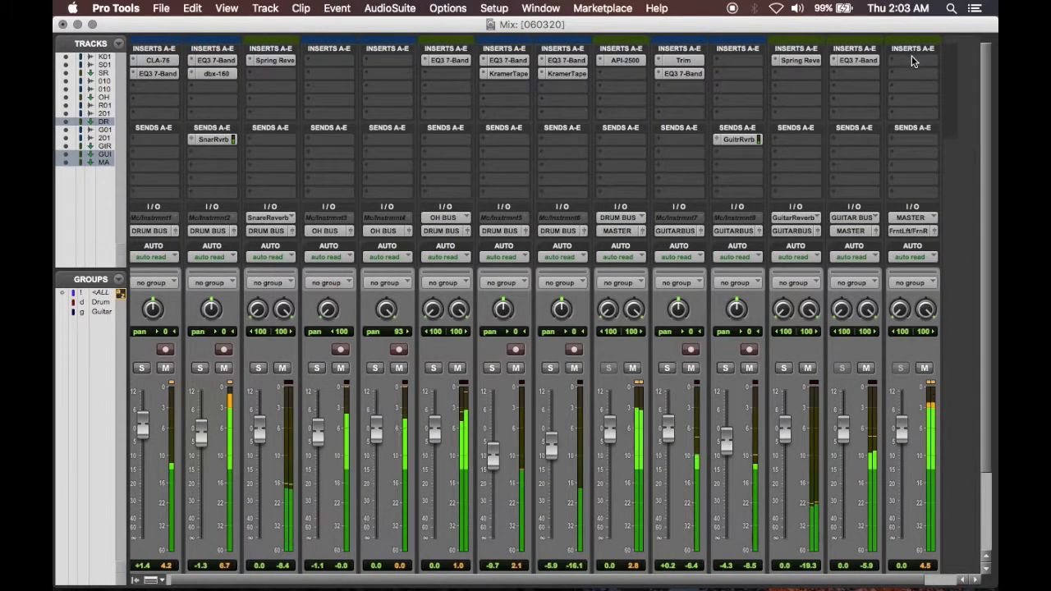
Insert the stereo API-2500 compressor on the MASTER track.
{"action": "left_click", "coordinate": [912, 59]}
{"action": "mouse_move", "coordinate": [852, 89]}
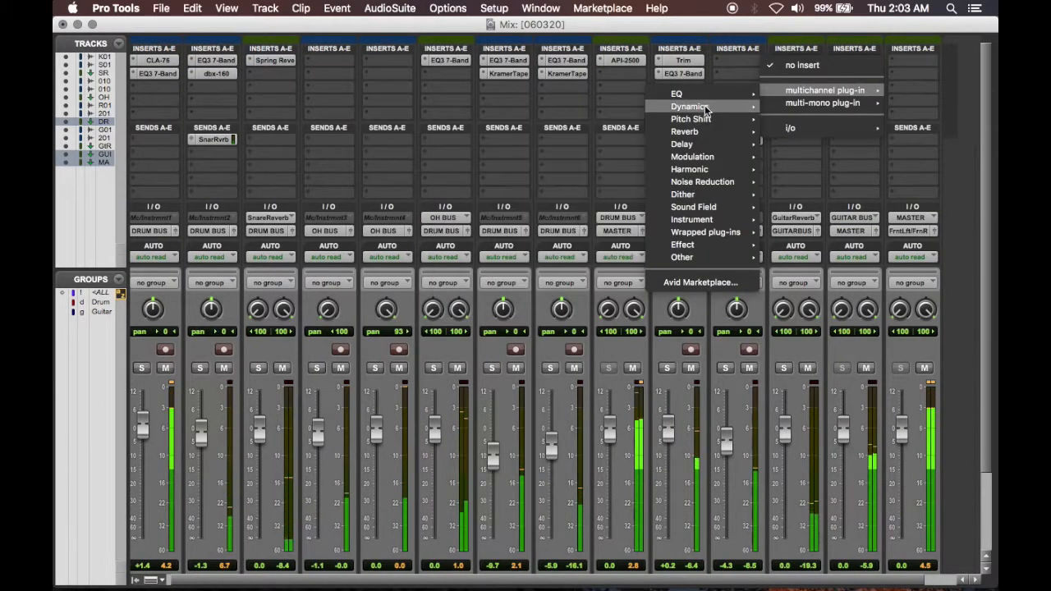
{"action": "mouse_move", "coordinate": [694, 107]}
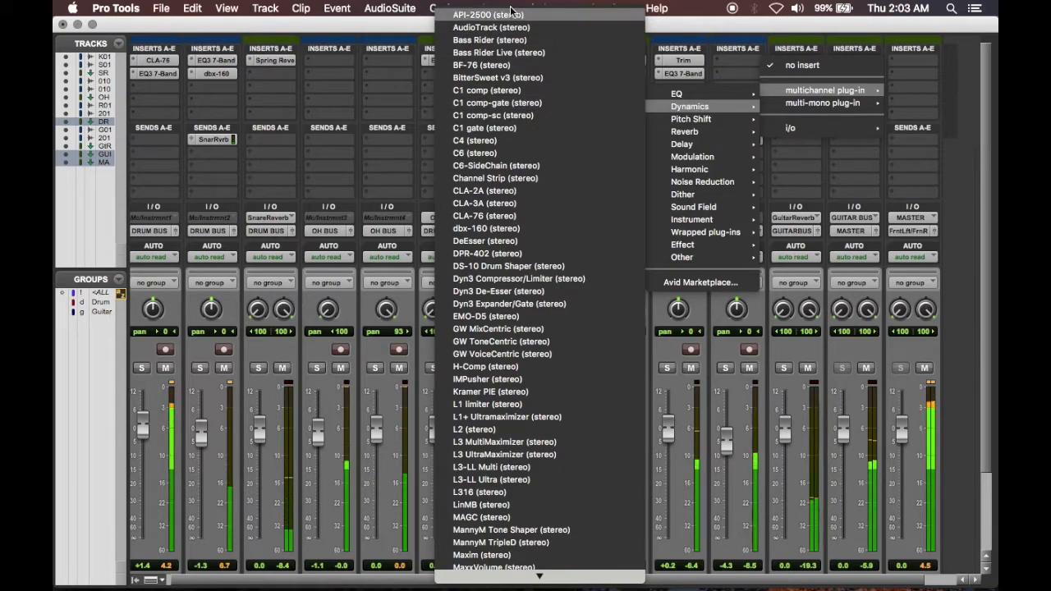
{"action": "left_click", "coordinate": [567, 15]}
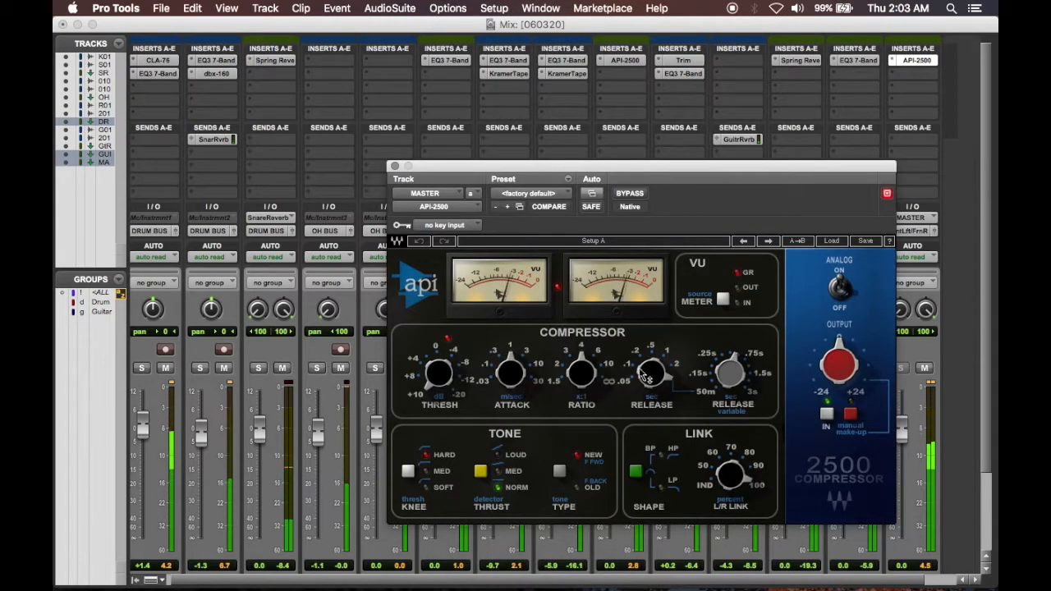
Set the MASTER API-2500 to a 1.5:1 ratio, medium knee and Old tone type, adjust its attack and release, and close it.
{"action": "left_click_drag", "start_coordinate": [581, 374], "coordinate": [576, 389]}
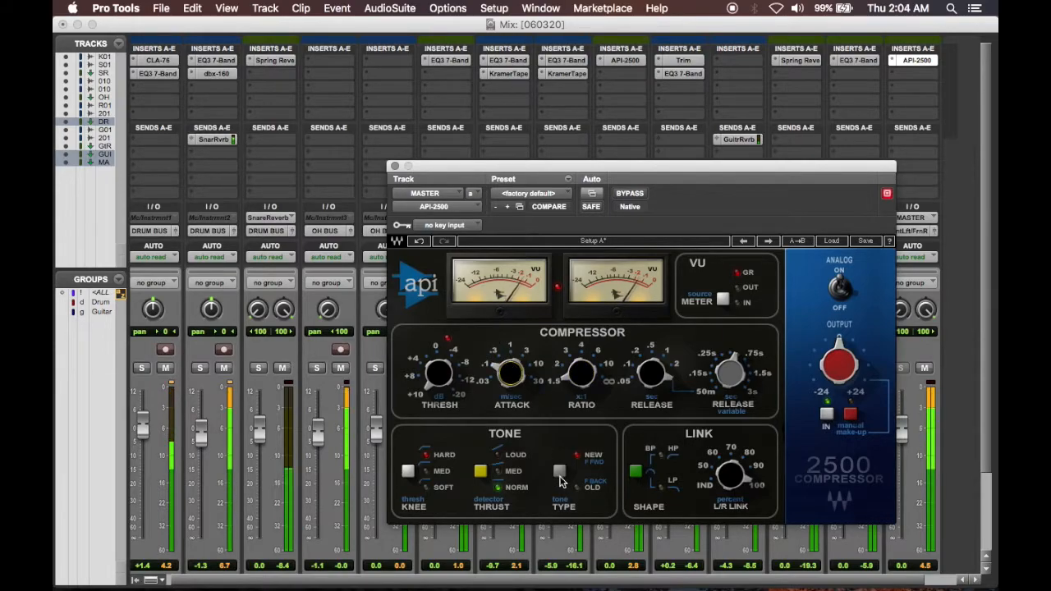
{"action": "left_click", "coordinate": [414, 470]}
{"action": "left_click", "coordinate": [560, 472]}
{"action": "left_click_drag", "start_coordinate": [652, 373], "coordinate": [652, 392]}
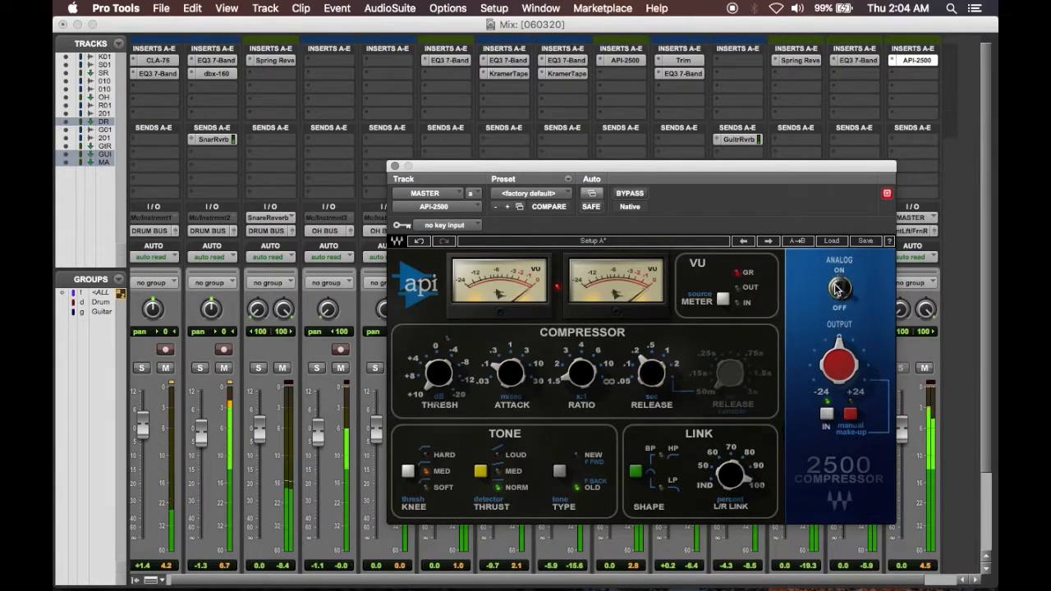
{"action": "left_click", "coordinate": [394, 166]}
Enable the Drums and Guitar groups and lower their grouped faders, bringing Kick.01 to +0.9 dB and Guitar.01 to -0.4 dB.
{"action": "scroll", "coordinate": [617, 211], "scroll_direction": "down", "scroll_amount": 3}
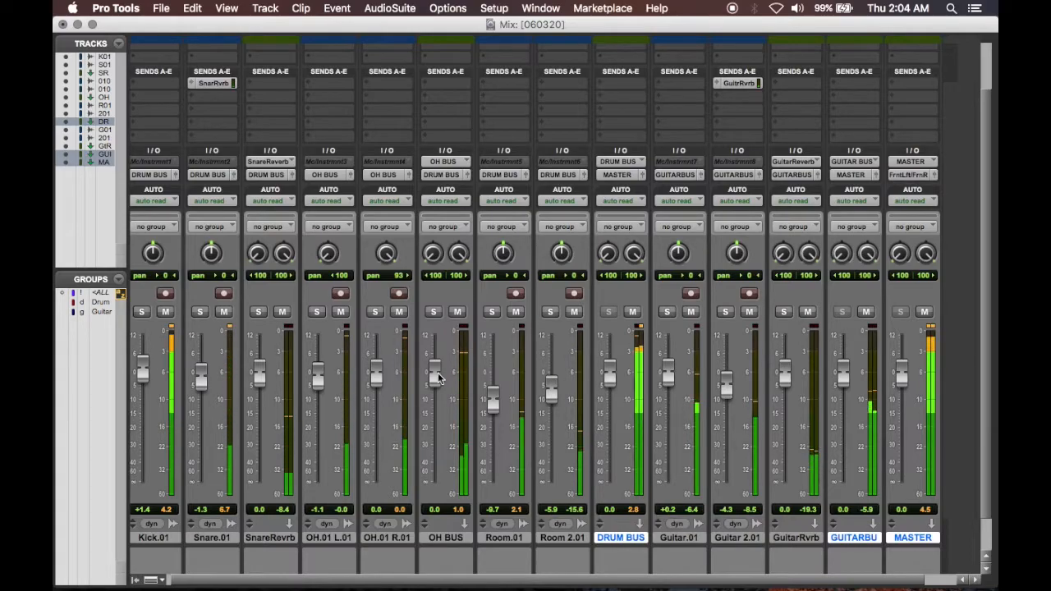
{"action": "left_click", "coordinate": [98, 302]}
{"action": "left_click", "coordinate": [103, 311]}
{"action": "left_click_drag", "start_coordinate": [148, 371], "coordinate": [148, 375]}
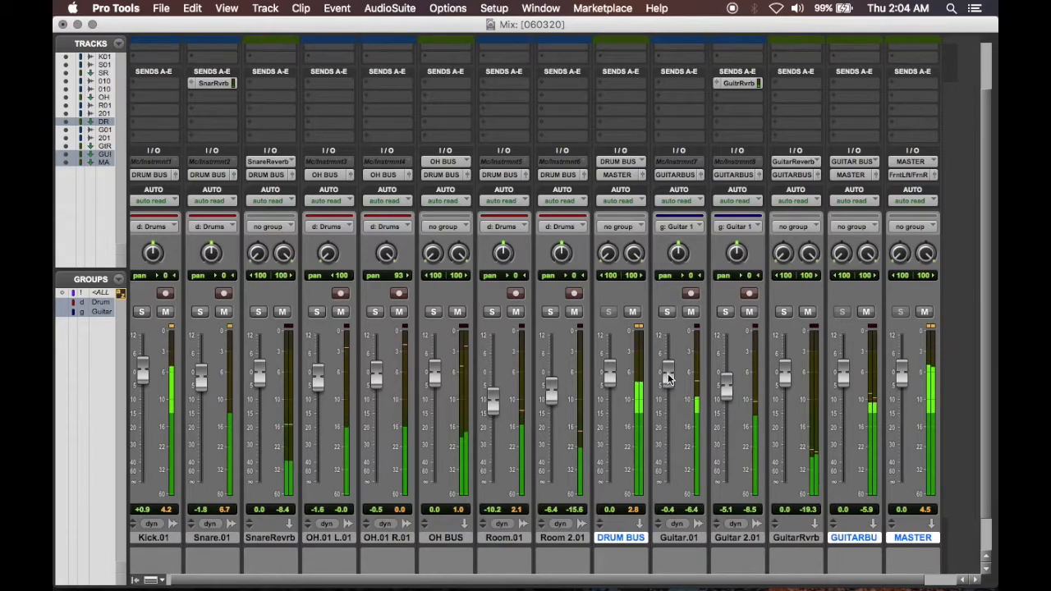
{"action": "key", "text": "XF86AudioLowerVolume"}
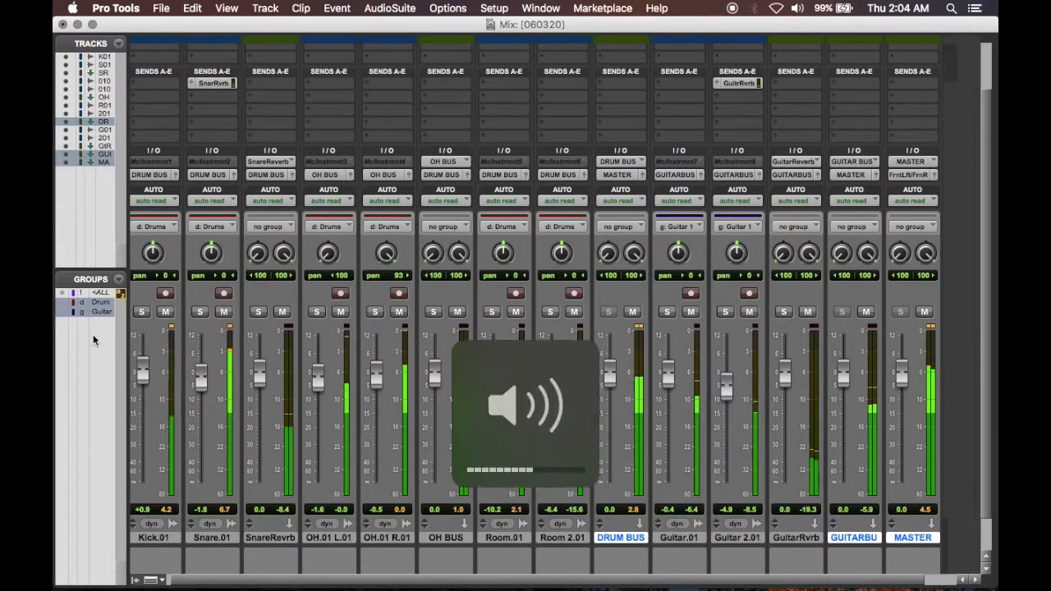
Disable the Guitar and Drums groups and raise the Guitar.01 fader to +1.4 dB.
{"action": "left_click", "coordinate": [101, 312]}
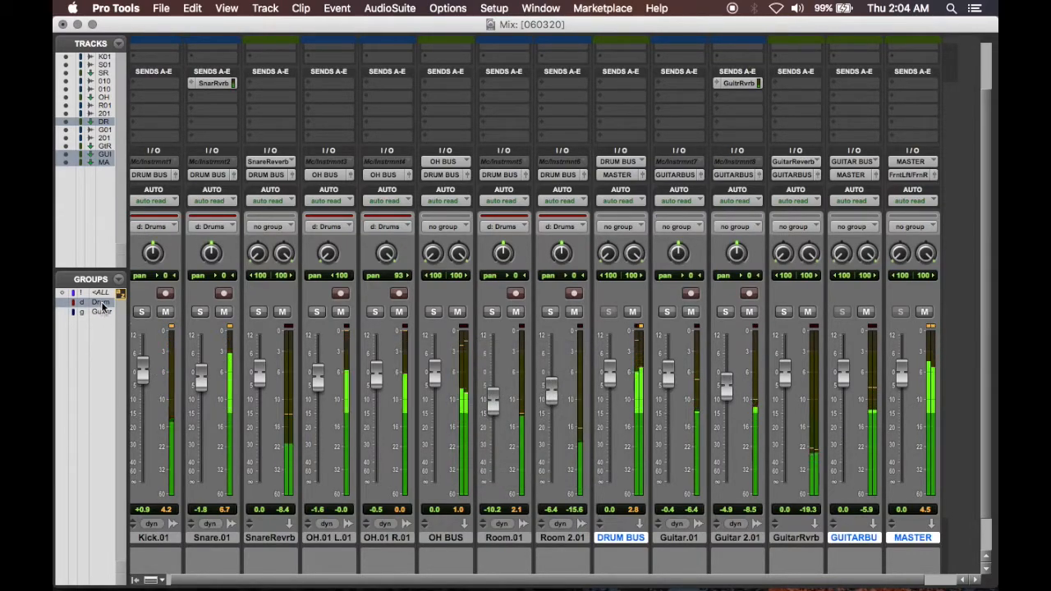
{"action": "left_click", "coordinate": [101, 302]}
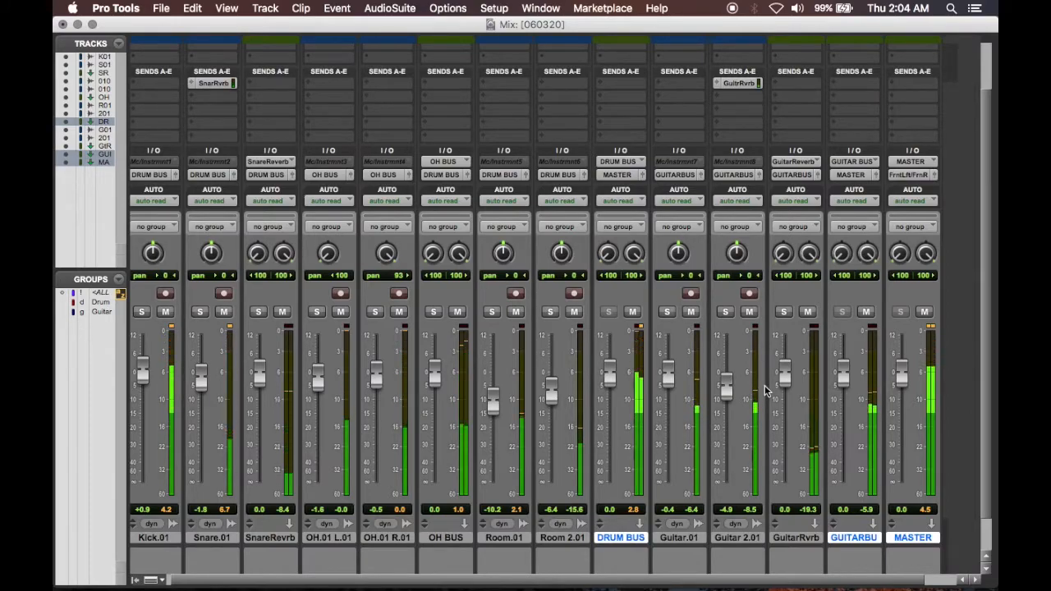
{"action": "scroll", "coordinate": [763, 207], "scroll_direction": "up", "scroll_amount": 2}
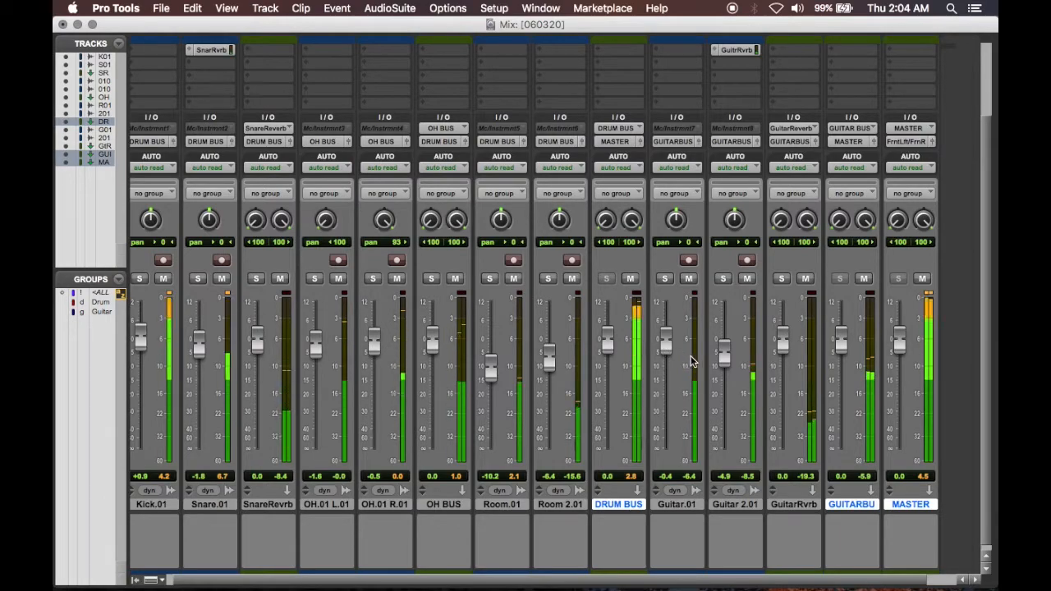
{"action": "left_click_drag", "start_coordinate": [665, 344], "coordinate": [667, 338]}
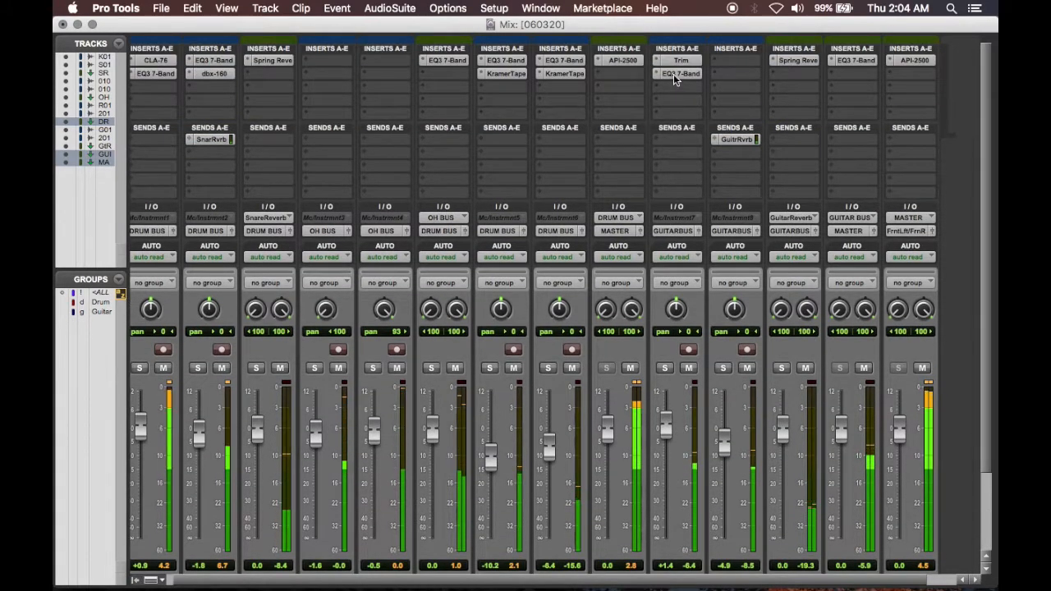
In Guitar.01's EQ3 7-Band, set HMF to -5.7 dB at 4.98 kHz and LF to 184.7 Hz, and enable the high-pass filter with a raised frequency.
{"action": "left_click", "coordinate": [676, 74]}
{"action": "mouse_move", "coordinate": [823, 304]}
{"action": "left_mouse_down"}
{"action": "mouse_move", "coordinate": [795, 318]}
{"action": "mouse_move", "coordinate": [836, 326]}
{"action": "mouse_move", "coordinate": [811, 330]}
{"action": "mouse_move", "coordinate": [816, 320]}
{"action": "left_mouse_up"}
{"action": "left_click_drag", "start_coordinate": [671, 296], "coordinate": [695, 296]}
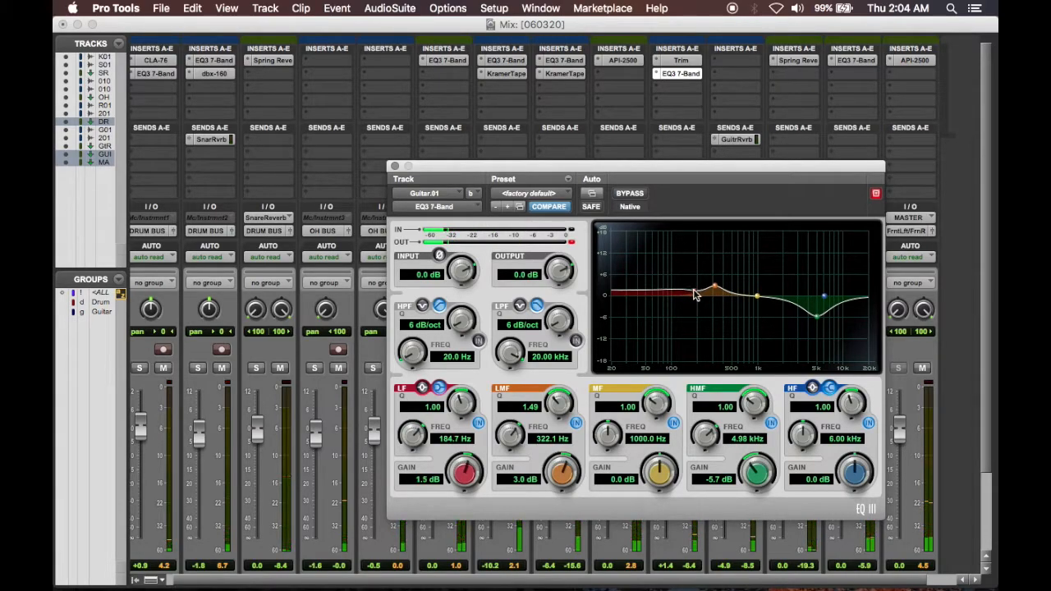
{"action": "left_click", "coordinate": [479, 340]}
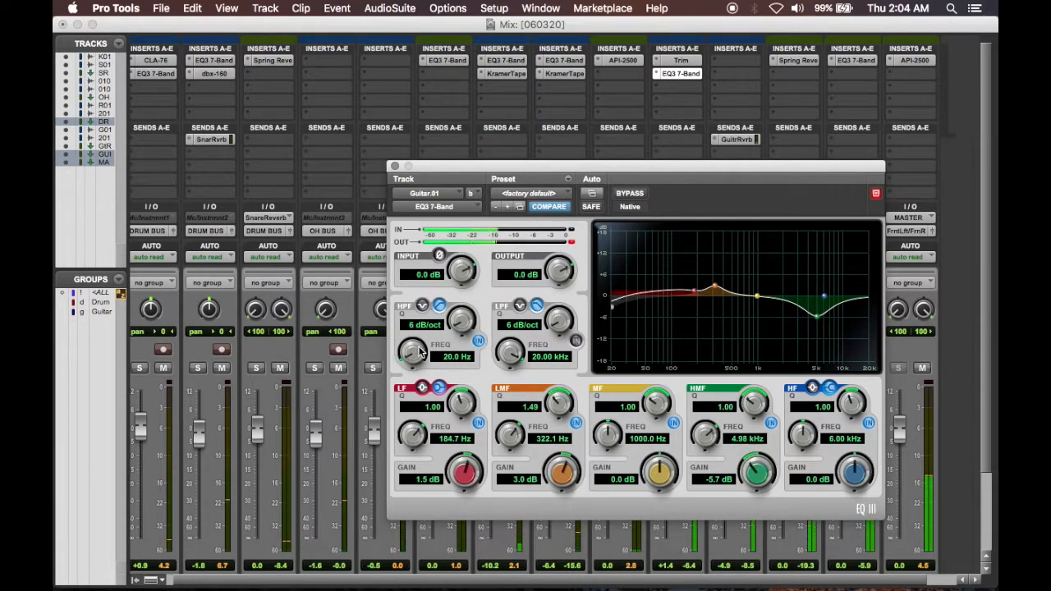
{"action": "left_click_drag", "start_coordinate": [420, 353], "coordinate": [420, 326]}
{"action": "left_click", "coordinate": [394, 165]}
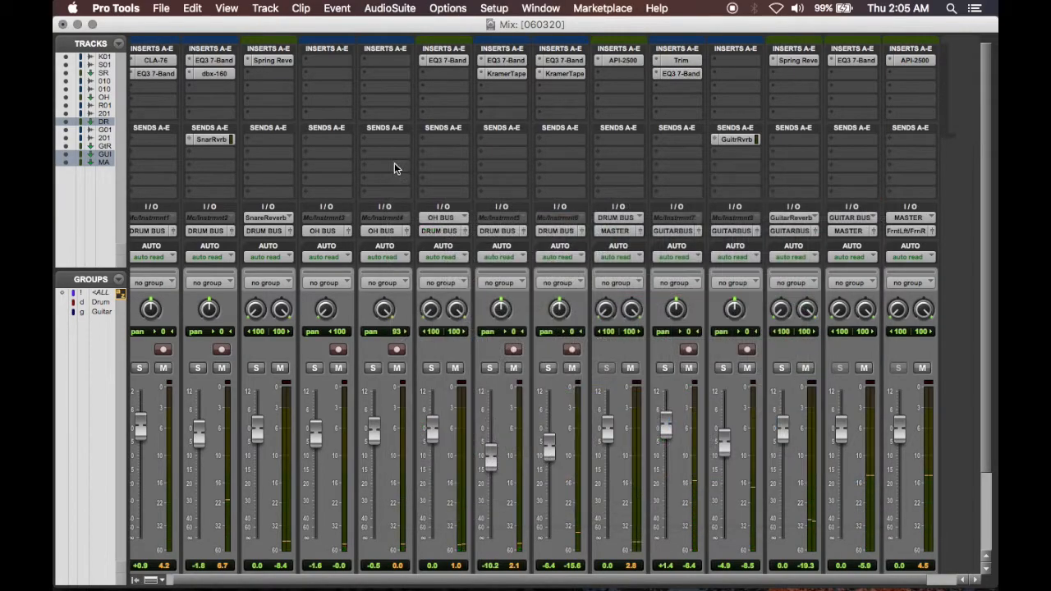
Examine the end of the song in the Edit window, playing around bar 60 to judge where the drum clips should end.
{"action": "key", "text": "super+equal"}
{"action": "key", "text": "t"}
{"action": "key", "text": "t"}
{"action": "key", "text": "t"}
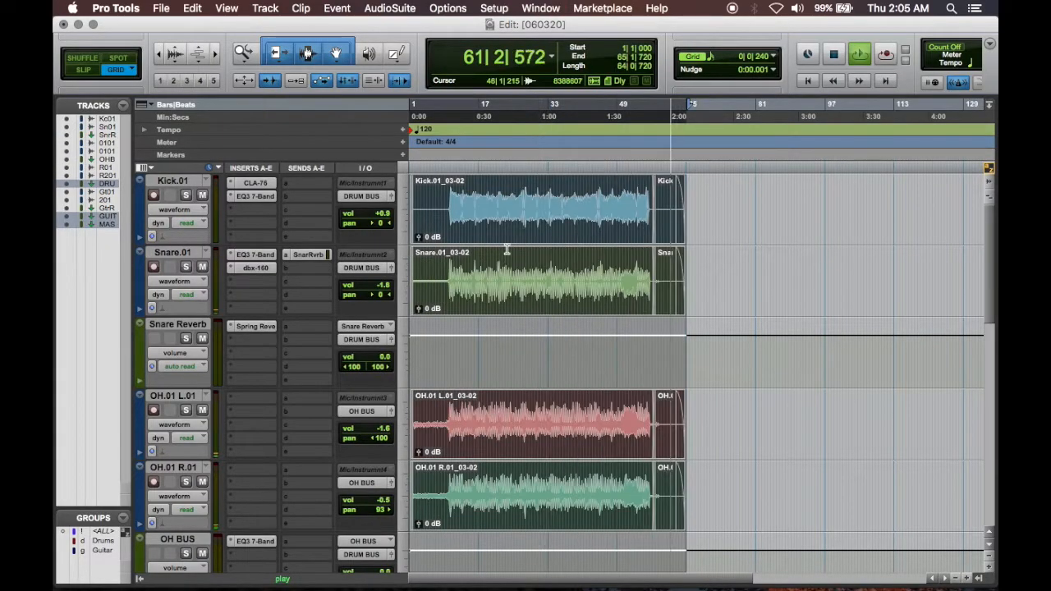
{"action": "scroll", "coordinate": [724, 291], "scroll_direction": "right", "scroll_amount": 10}
{"action": "scroll", "coordinate": [725, 291], "scroll_direction": "down", "scroll_amount": 1}
{"action": "scroll", "coordinate": [724, 290], "scroll_direction": "right", "scroll_amount": 2}
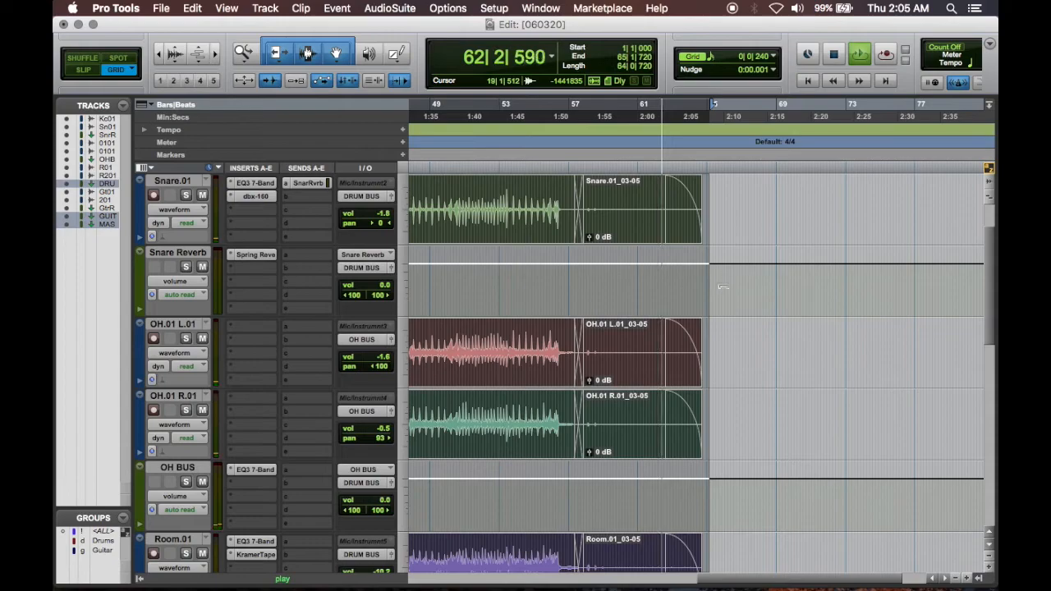
{"action": "key", "text": "space"}
{"action": "left_click", "coordinate": [630, 194]}
{"action": "key", "text": "space"}
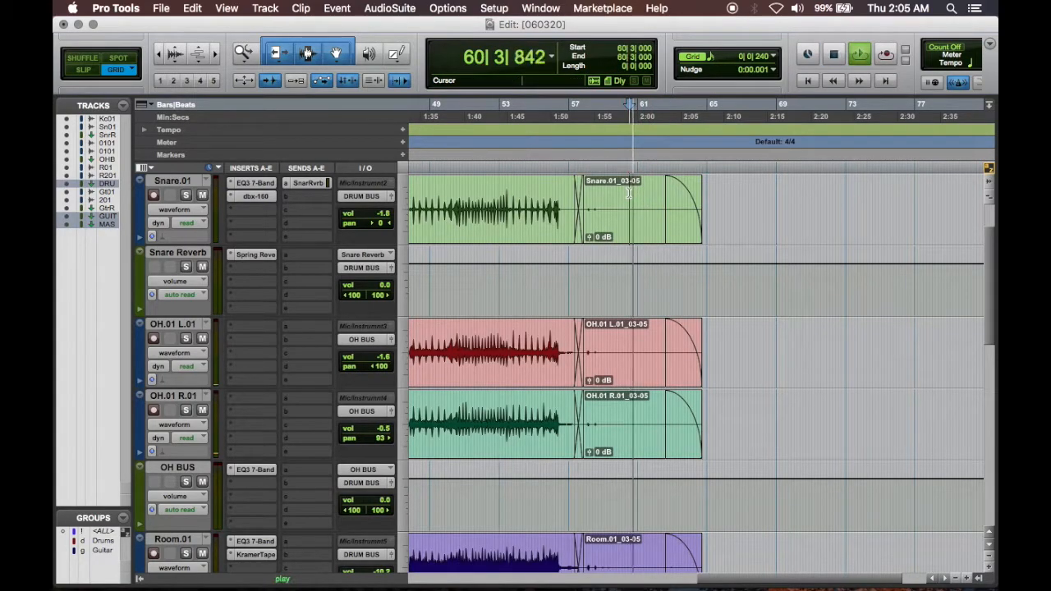
{"action": "left_click", "coordinate": [637, 199]}
{"action": "key", "text": "space"}
{"action": "key", "text": "space"}
{"action": "left_click", "coordinate": [626, 198]}
{"action": "key", "text": "space"}
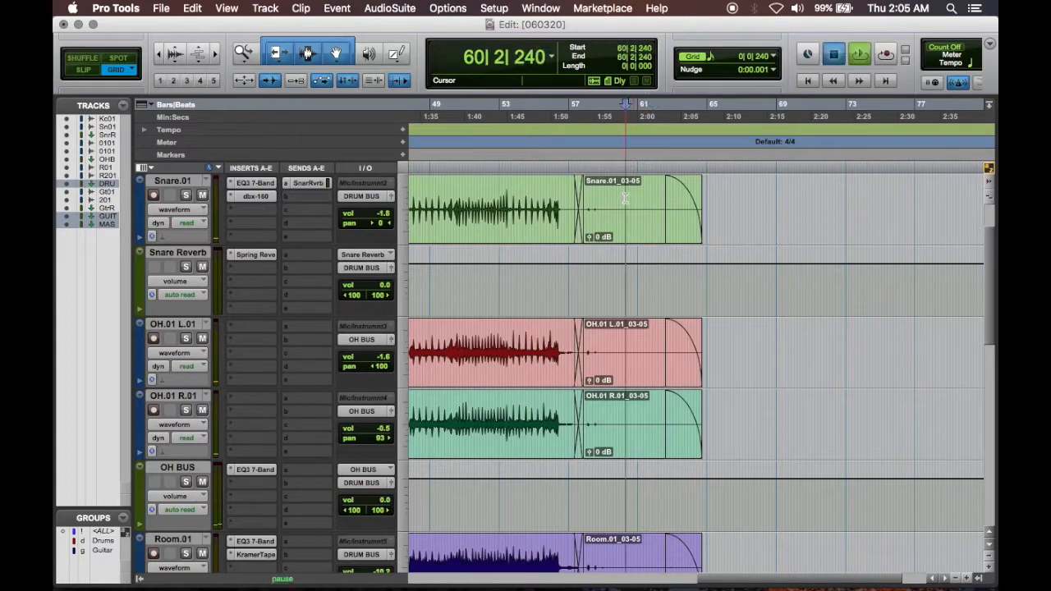
{"action": "key", "text": "space"}
Delete the snare, overhead and room clip tails from 60|3|720 onward and add short fade-outs at the new ends.
{"action": "left_click_drag", "start_coordinate": [634, 197], "coordinate": [762, 589]}
{"action": "key", "text": "Delete"}
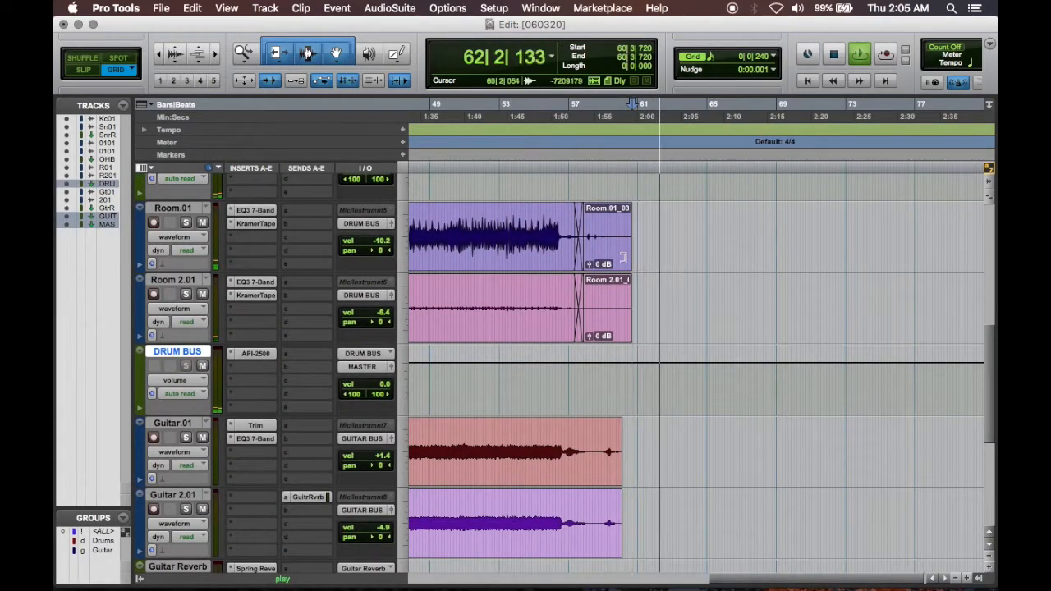
{"action": "left_click_drag", "start_coordinate": [633, 296], "coordinate": [626, 74]}
{"action": "key", "text": "super+f"}
{"action": "key", "text": "Return"}
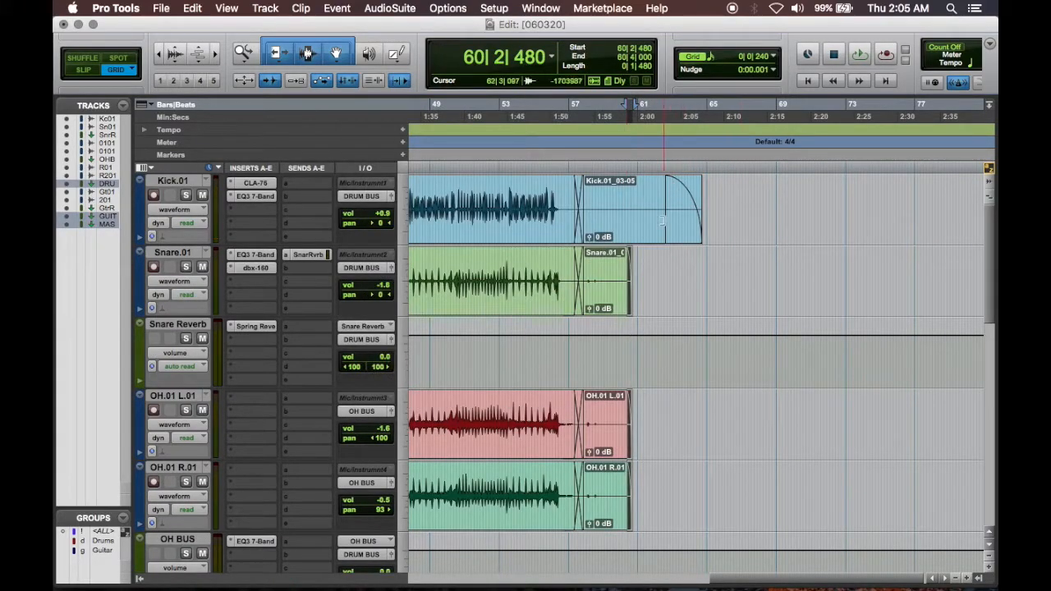
Trim the Kick.01 tail just past bar 60|3 with a short fade-out and play the ending from 60|1|480.
{"action": "left_click_drag", "start_coordinate": [630, 205], "coordinate": [730, 198]}
{"action": "key", "text": "BackSpace"}
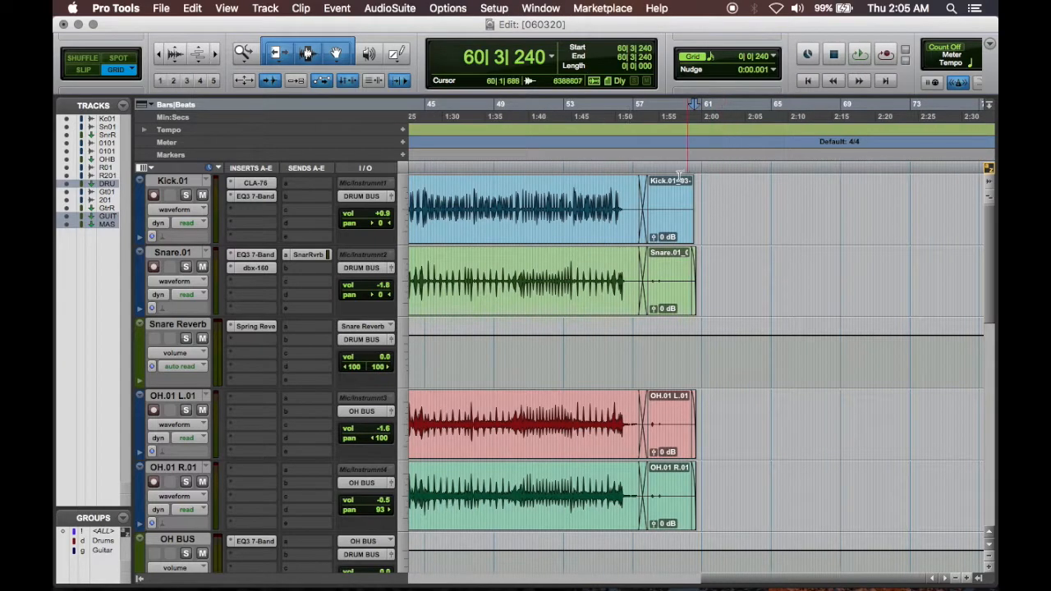
{"action": "left_click", "coordinate": [687, 106]}
{"action": "key", "text": "space"}
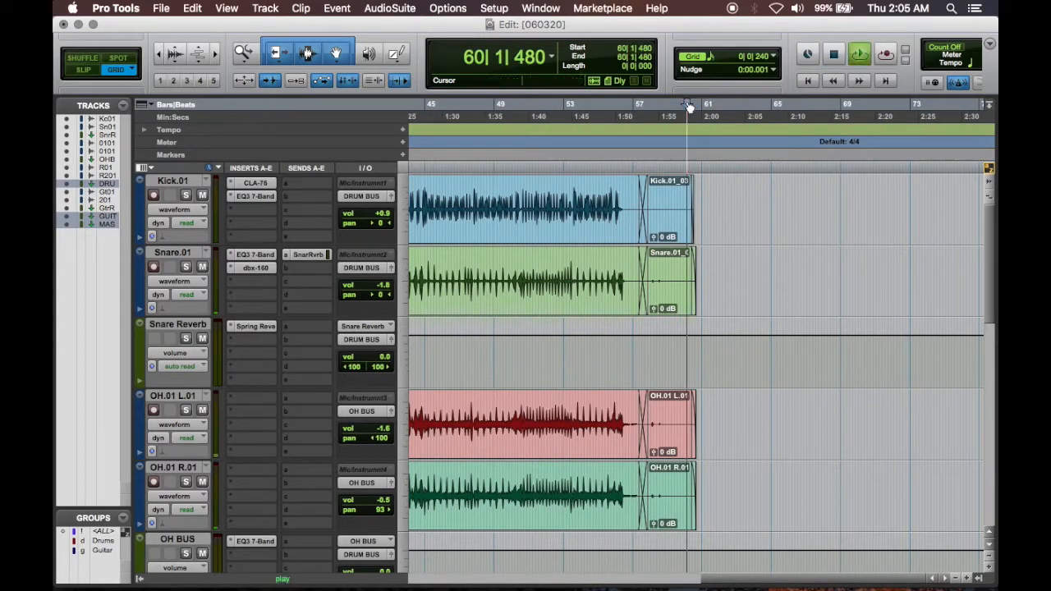
Extend the ends of the Guitar.01 and Guitar 2.01 clips to 60|4|480 with short fade-outs.
{"action": "scroll", "coordinate": [756, 270], "scroll_direction": "down", "scroll_amount": 6}
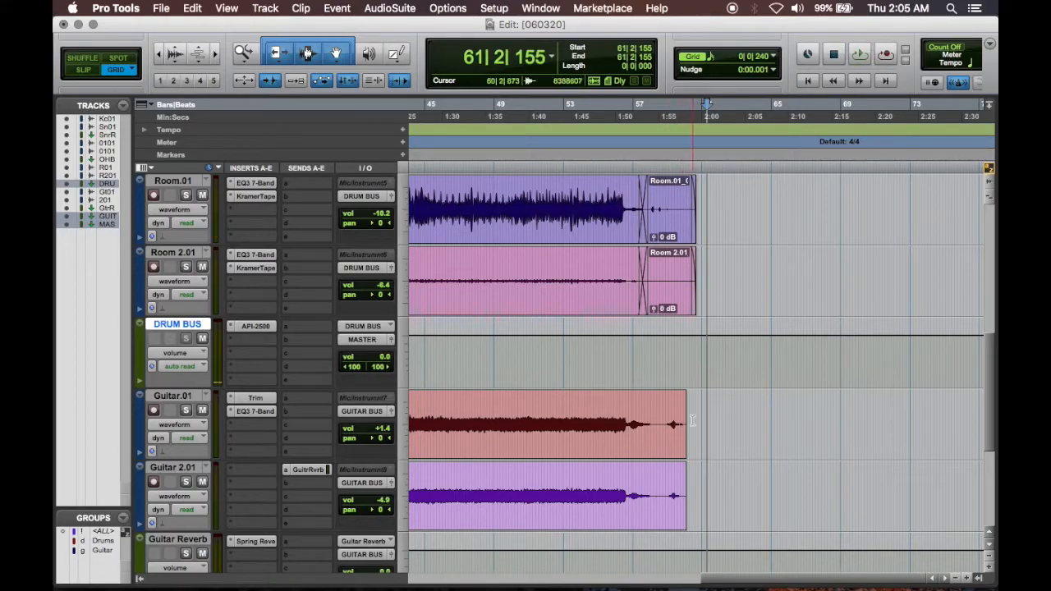
{"action": "left_click_drag", "start_coordinate": [684, 415], "coordinate": [699, 414]}
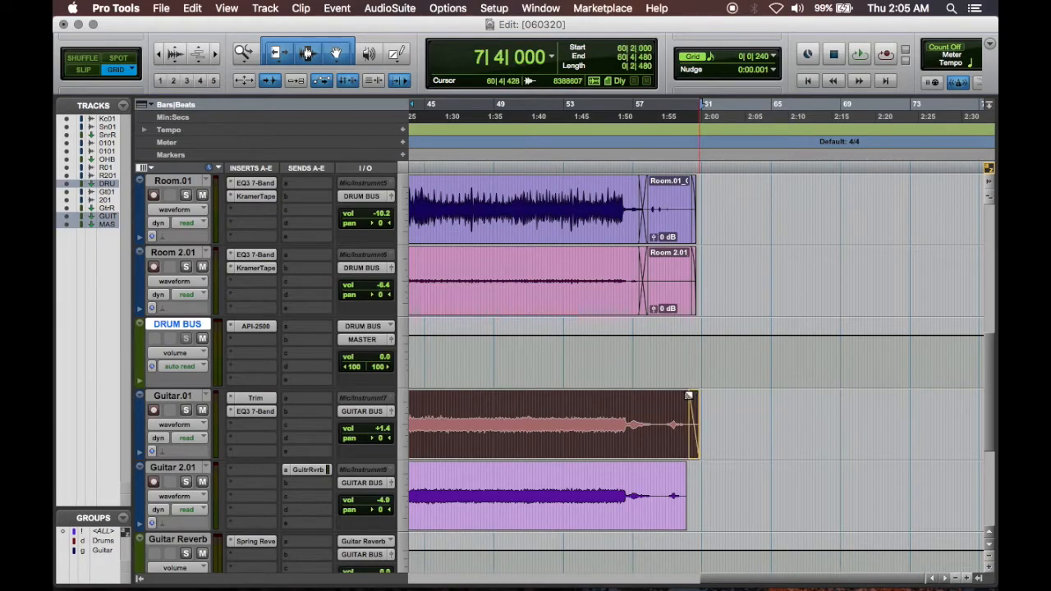
{"action": "mouse_move", "coordinate": [686, 486]}
{"action": "left_mouse_down"}
{"action": "mouse_move", "coordinate": [699, 482]}
{"action": "mouse_move", "coordinate": [685, 470]}
{"action": "left_mouse_up"}
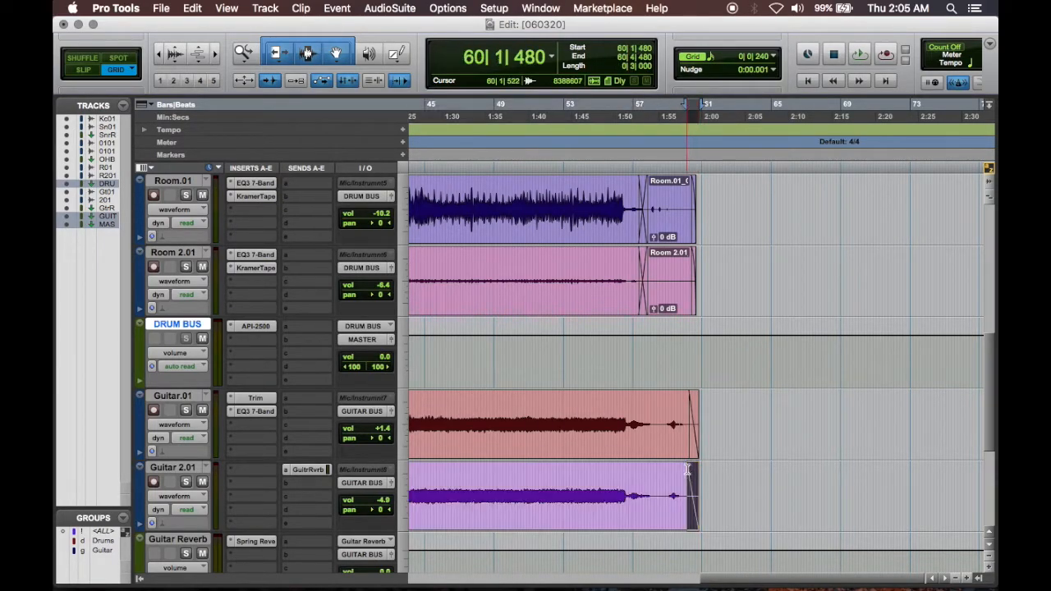
Play the song from the beginning with the full arrangement in view and return to the Mix window.
{"action": "key", "text": "r"}
{"action": "key", "text": "r"}
{"action": "key", "text": "r"}
{"action": "key", "text": "Return"}
{"action": "key", "text": "space"}
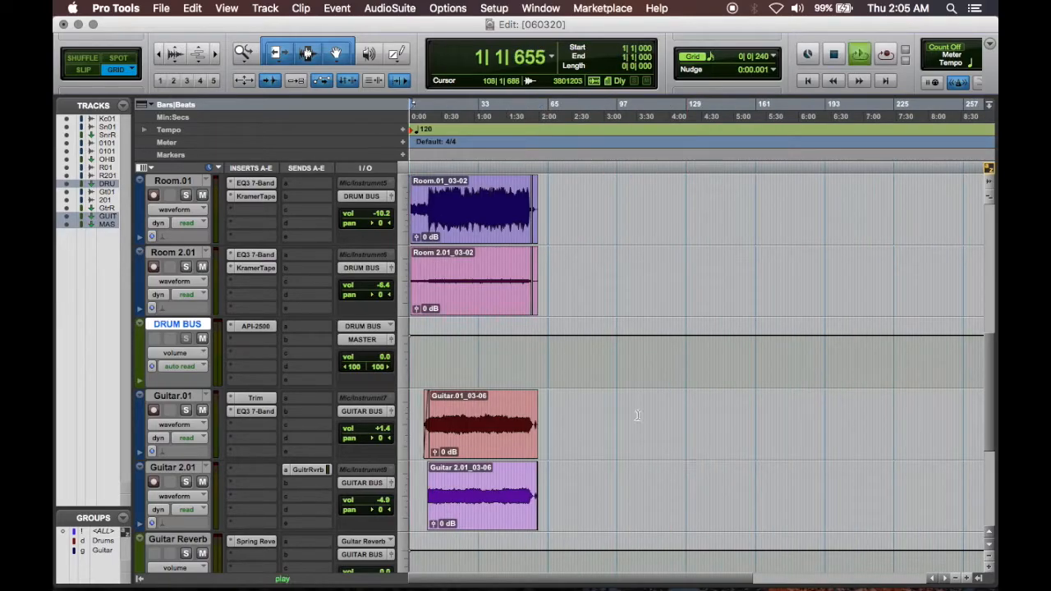
{"action": "scroll", "coordinate": [633, 417], "scroll_direction": "down", "scroll_amount": 5}
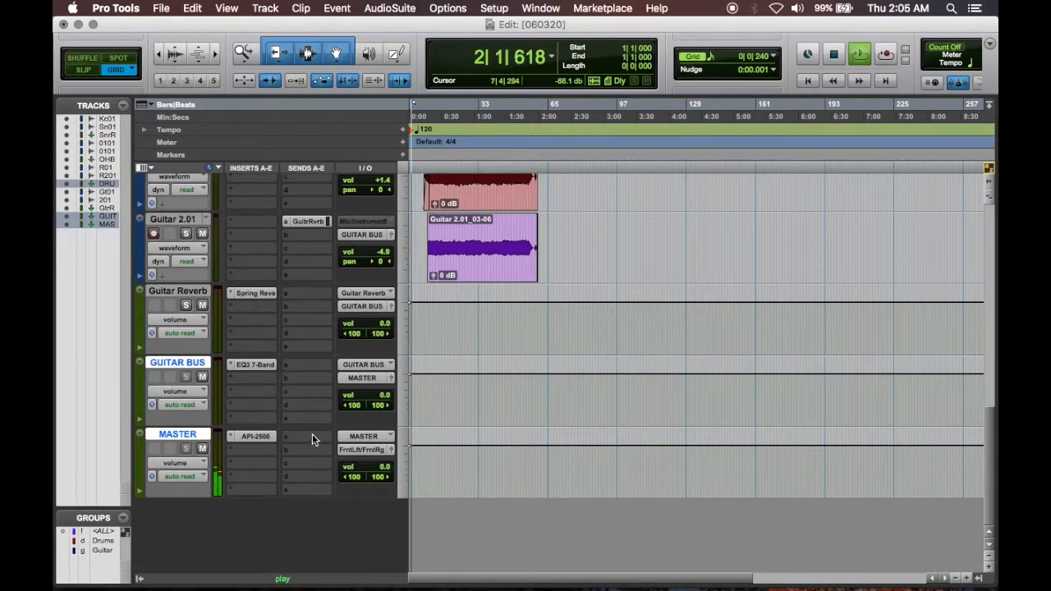
{"action": "key", "text": "super+equal"}
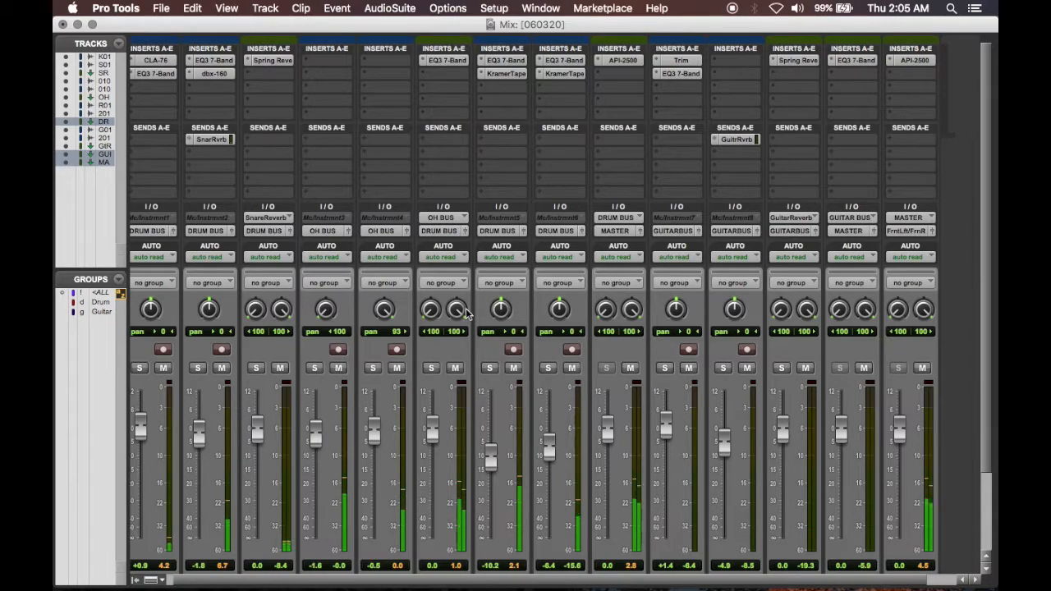
Insert the stereo Aphex Vintage Exciter harmonic plug-in after the EQ on the GUITAR BUS track.
{"action": "scroll", "coordinate": [468, 311], "scroll_direction": "down", "scroll_amount": 3}
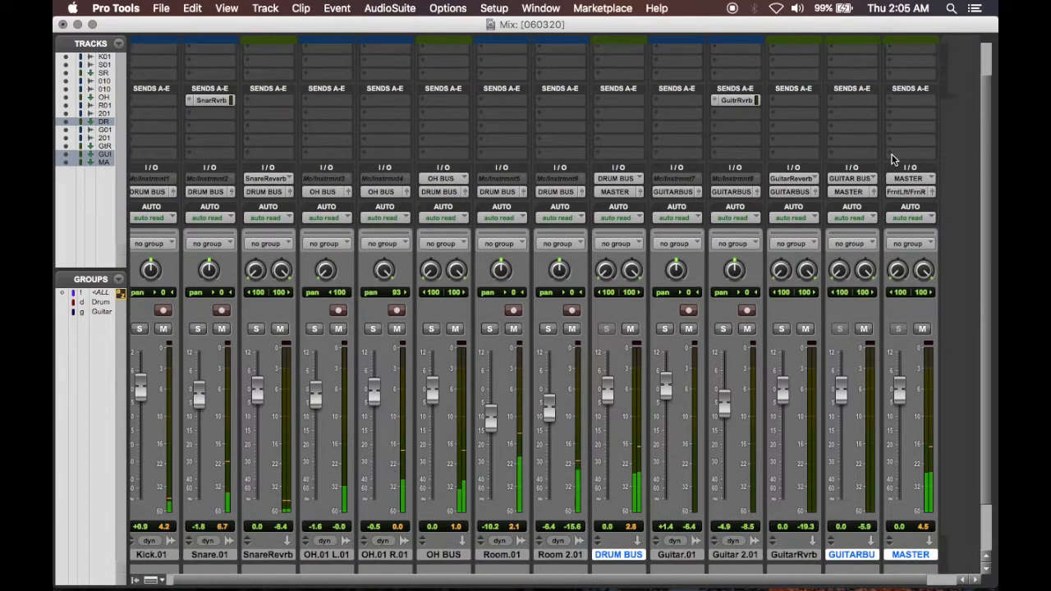
{"action": "scroll", "coordinate": [882, 124], "scroll_direction": "up", "scroll_amount": 3}
{"action": "left_click", "coordinate": [863, 82]}
{"action": "mouse_move", "coordinate": [825, 104]}
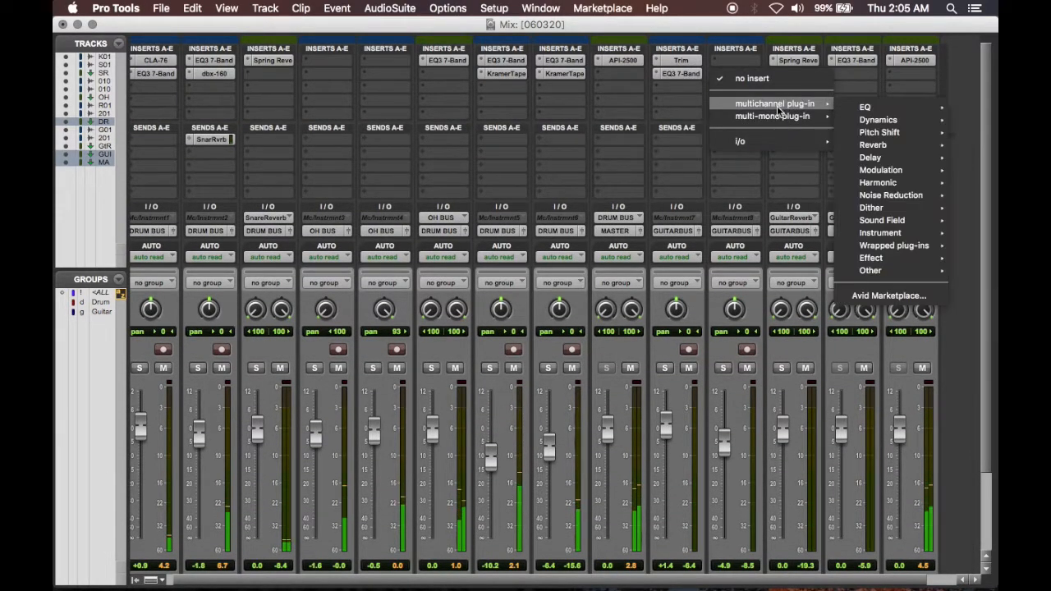
{"action": "mouse_move", "coordinate": [887, 184]}
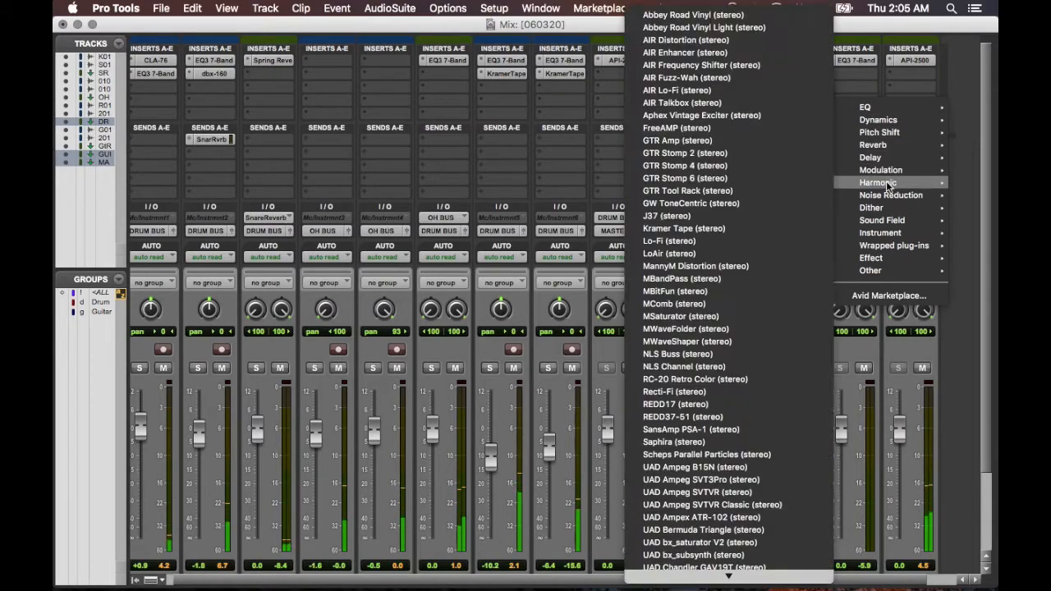
{"action": "left_click", "coordinate": [741, 115]}
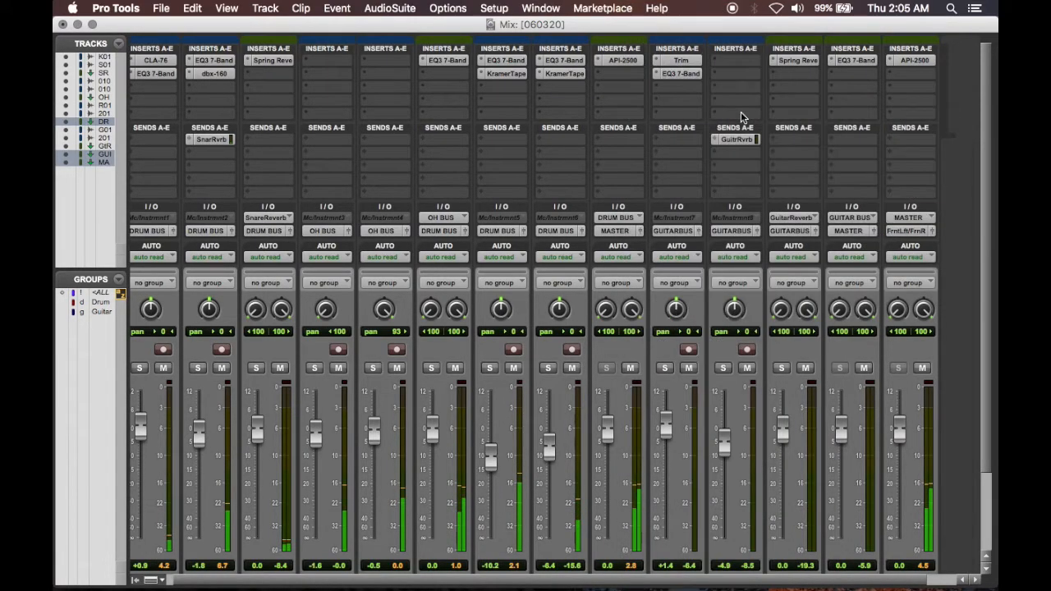
Set the GUITAR BUS exciter to MIX1 mode with AX Mix at about 3 and Noise off, and close it.
{"action": "mouse_move", "coordinate": [650, 400]}
{"action": "left_mouse_down"}
{"action": "mouse_move", "coordinate": [650, 424]}
{"action": "mouse_move", "coordinate": [645, 394]}
{"action": "left_mouse_up"}
{"action": "left_click_drag", "start_coordinate": [438, 417], "coordinate": [437, 408]}
{"action": "left_click_drag", "start_coordinate": [654, 401], "coordinate": [654, 368]}
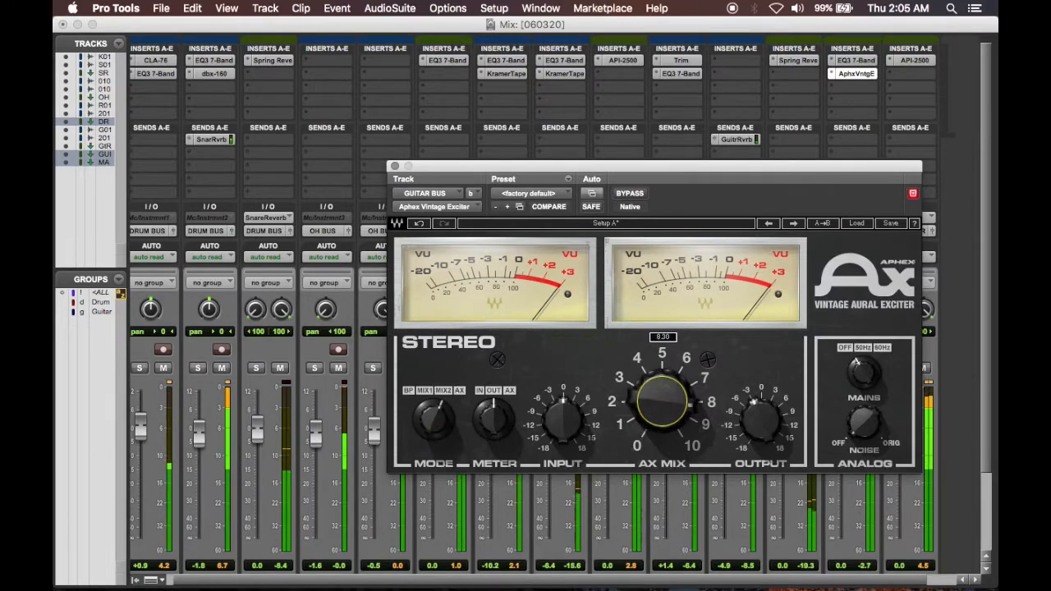
{"action": "left_click_drag", "start_coordinate": [441, 416], "coordinate": [441, 422]}
{"action": "left_click_drag", "start_coordinate": [662, 401], "coordinate": [662, 385]}
{"action": "left_click_drag", "start_coordinate": [761, 429], "coordinate": [761, 420]}
{"action": "mouse_move", "coordinate": [662, 401]}
{"action": "left_mouse_down"}
{"action": "mouse_move", "coordinate": [662, 383]}
{"action": "mouse_move", "coordinate": [662, 442]}
{"action": "mouse_move", "coordinate": [662, 420]}
{"action": "left_mouse_up"}
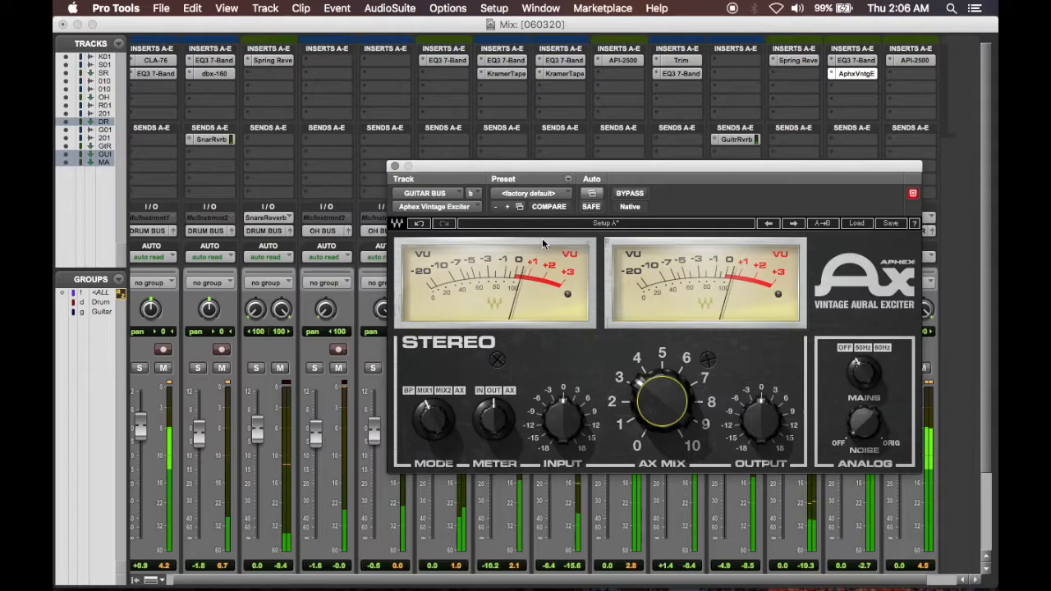
{"action": "left_click", "coordinate": [871, 424]}
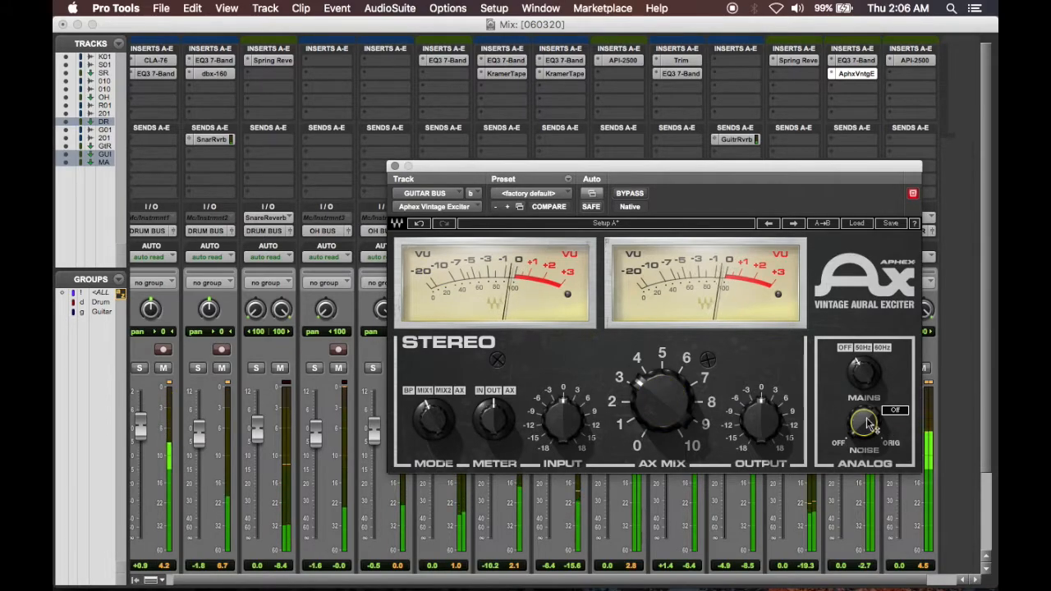
{"action": "left_click", "coordinate": [394, 166]}
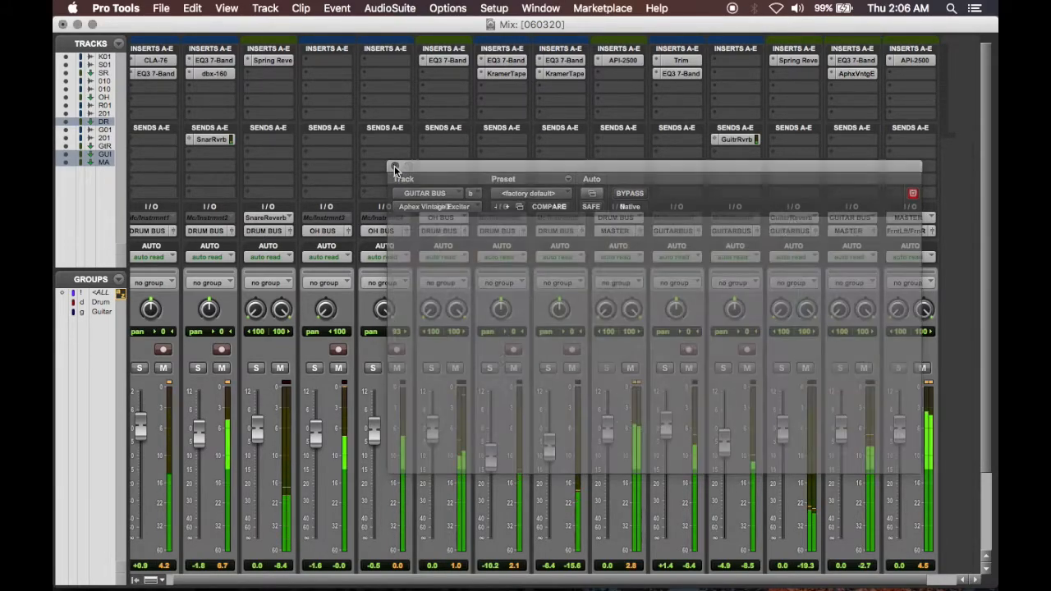
Enable the Guitar group, raise its faders to +2.1 dB on Guitar.01 and -4.2 dB on Guitar 2.01, and disable the group.
{"action": "scroll", "coordinate": [821, 345], "scroll_direction": "down", "scroll_amount": 3}
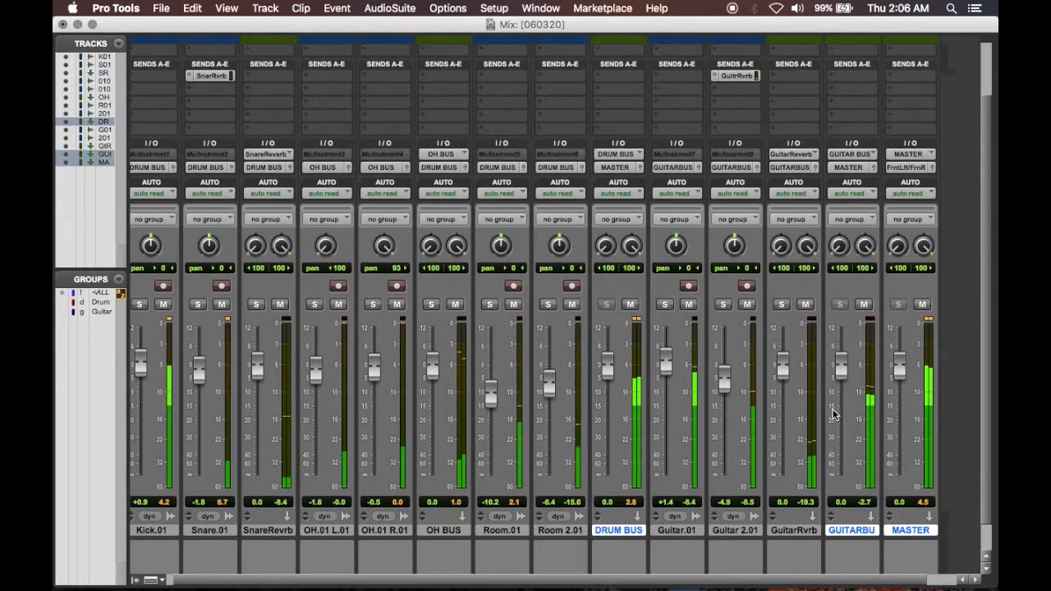
{"action": "left_click", "coordinate": [100, 313]}
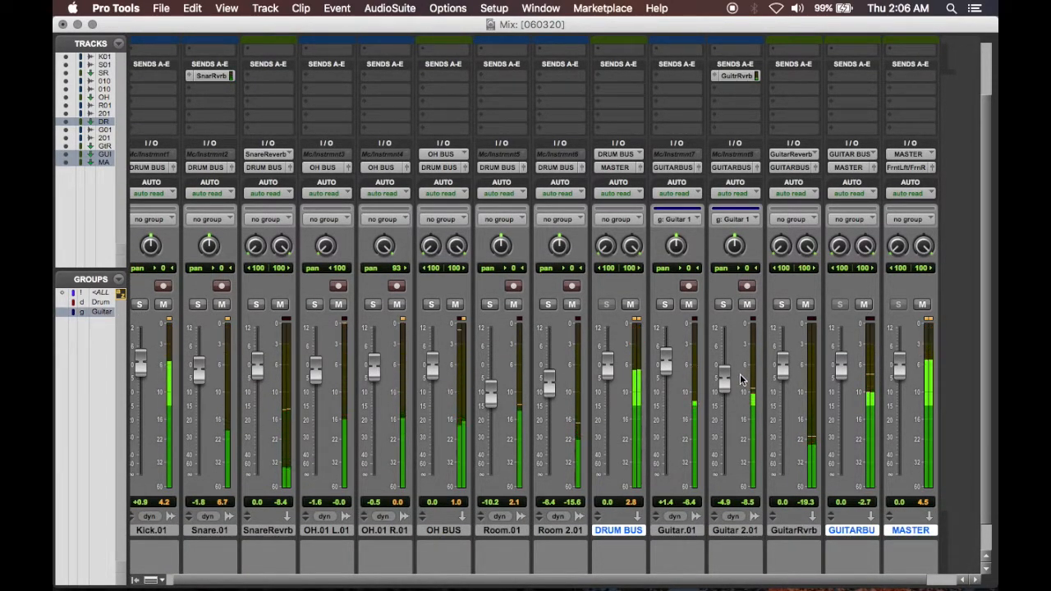
{"action": "left_click_drag", "start_coordinate": [726, 384], "coordinate": [726, 386]}
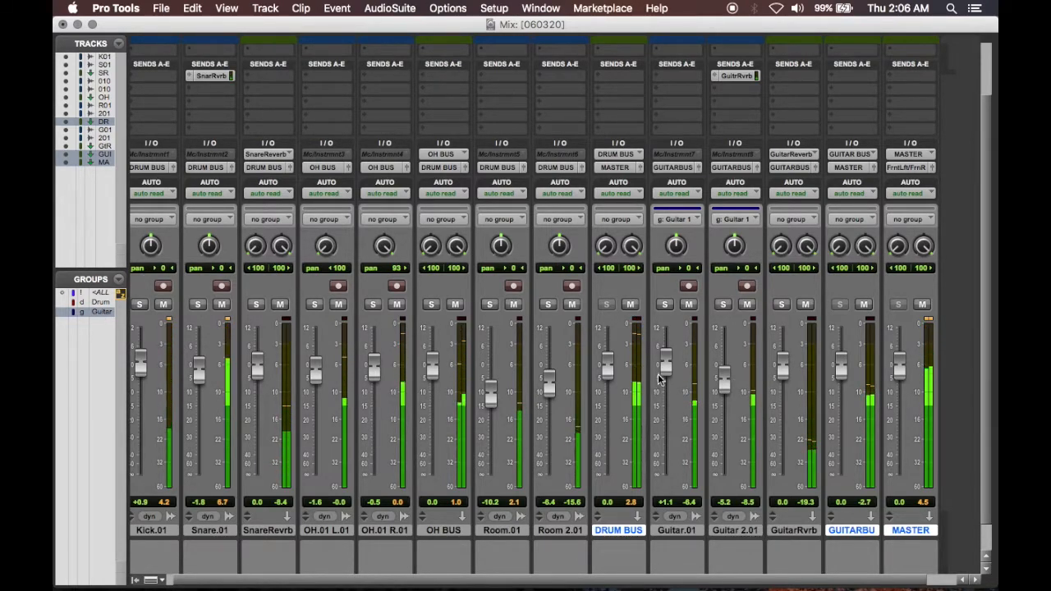
{"action": "left_click_drag", "start_coordinate": [666, 372], "coordinate": [666, 370]}
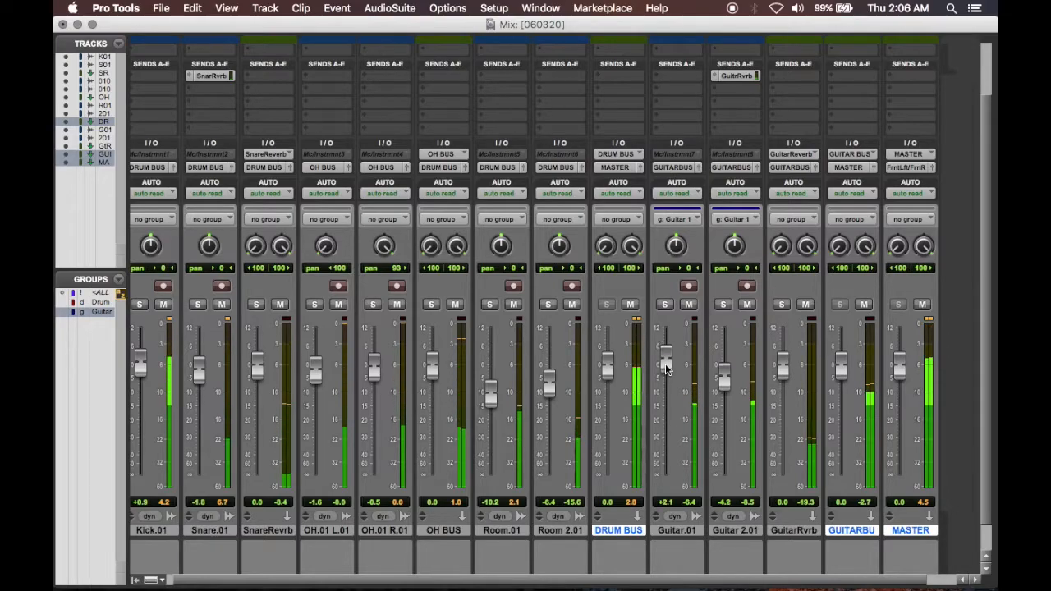
{"action": "left_click", "coordinate": [102, 313]}
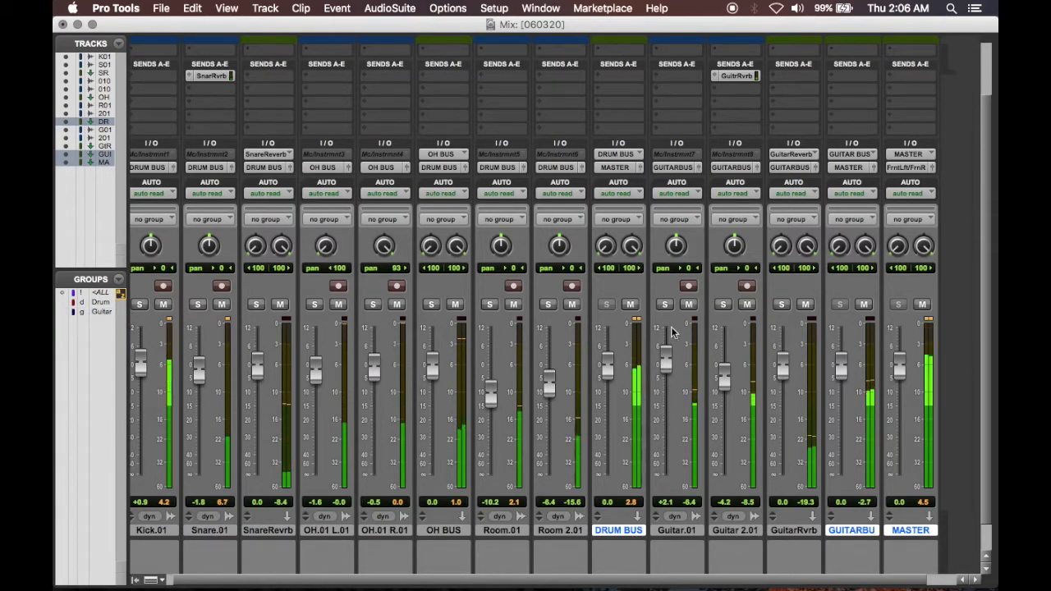
{"action": "scroll", "coordinate": [860, 228], "scroll_direction": "up", "scroll_amount": 2}
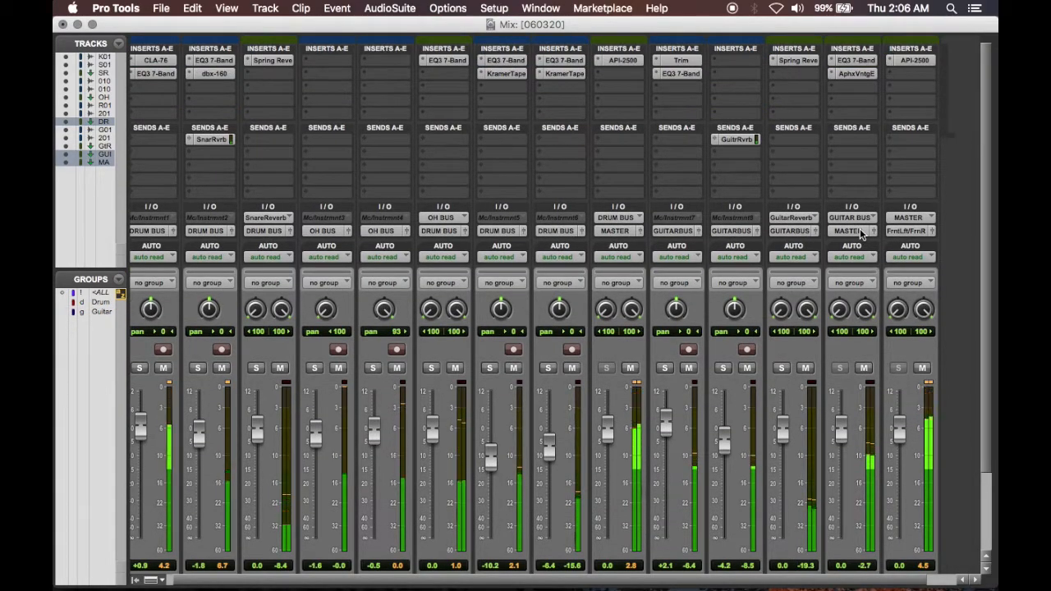
Lower the Guitar.01 fader to +1.4 dB and return to the Edit window.
{"action": "scroll", "coordinate": [828, 292], "scroll_direction": "down", "scroll_amount": 2}
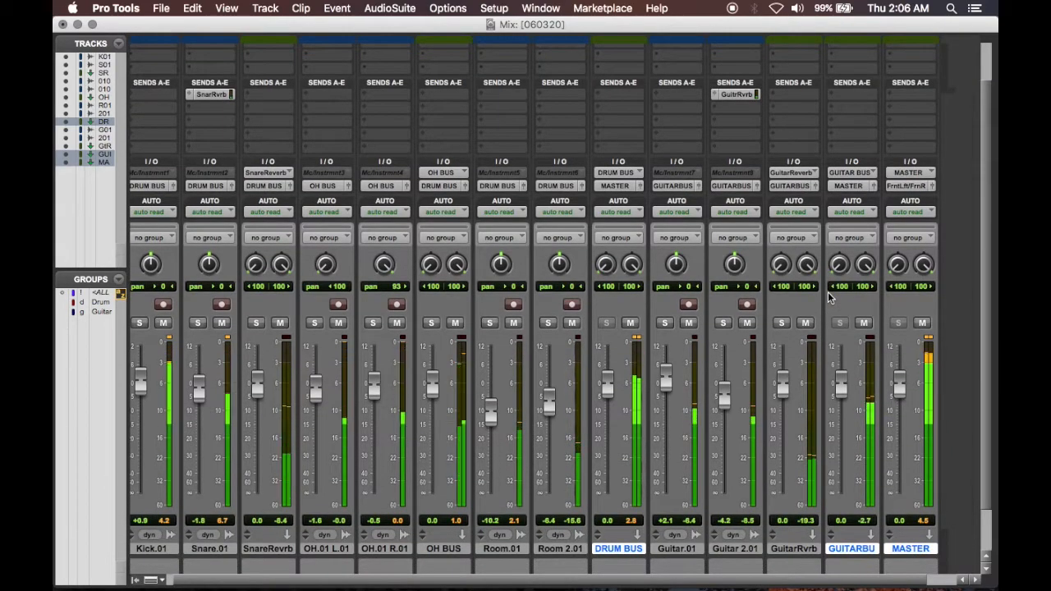
{"action": "left_click_drag", "start_coordinate": [667, 379], "coordinate": [666, 382]}
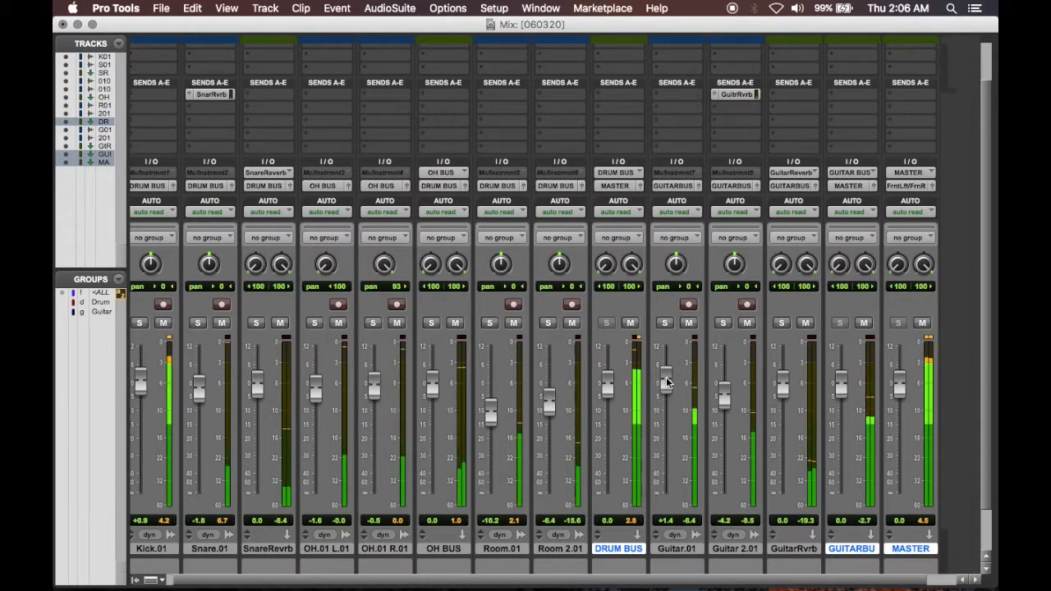
{"action": "key", "text": "super+equal"}
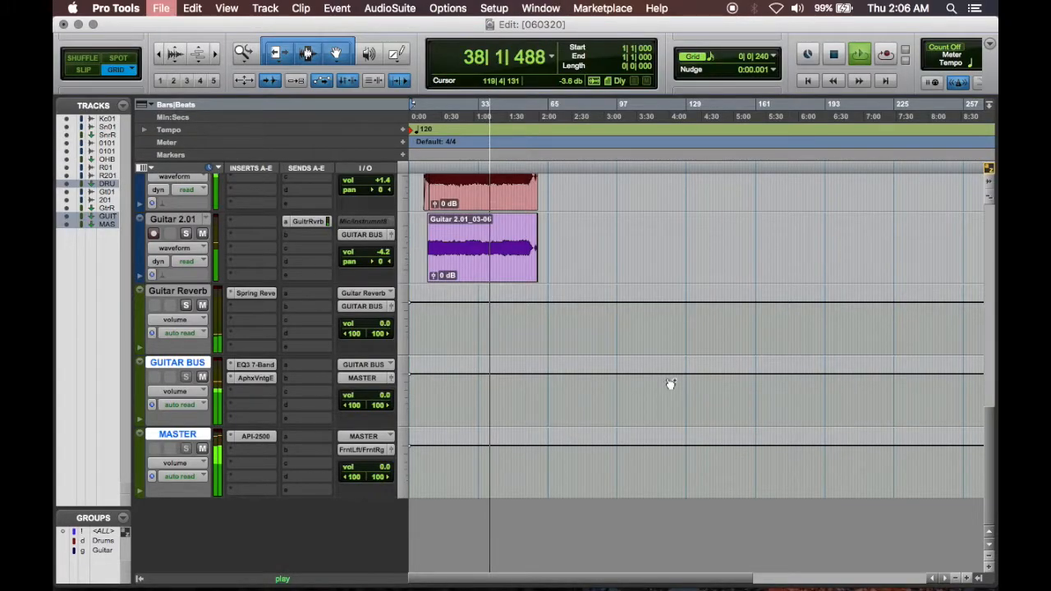
Select the song on the timeline from 1|1|000 to 61|4|000 and look at the bounce options.
{"action": "scroll", "coordinate": [572, 268], "scroll_direction": "up", "scroll_amount": 10}
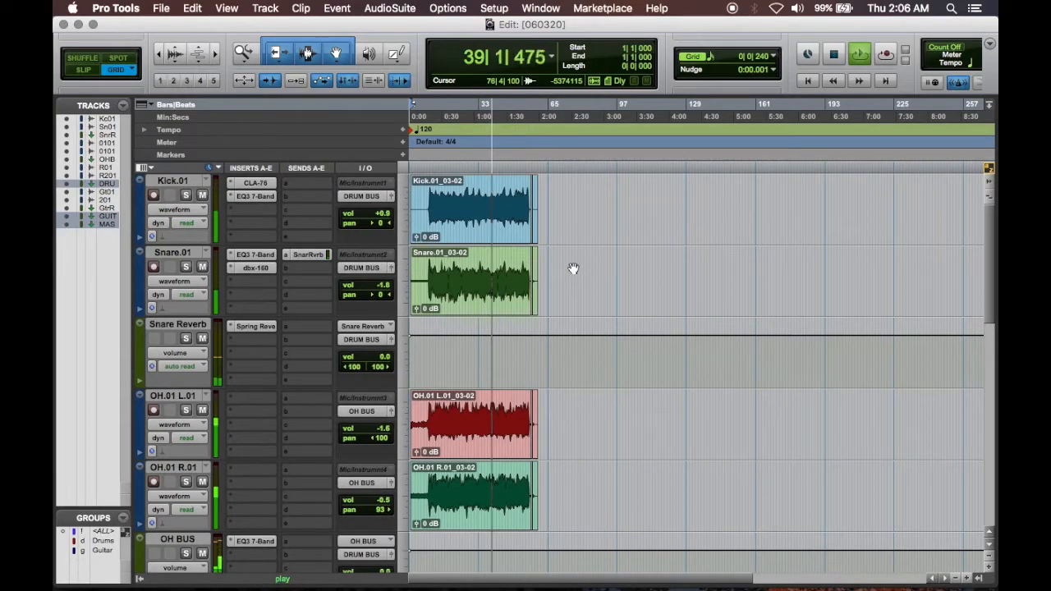
{"action": "left_click_drag", "start_coordinate": [541, 106], "coordinate": [411, 107]}
{"action": "left_click", "coordinate": [160, 8]}
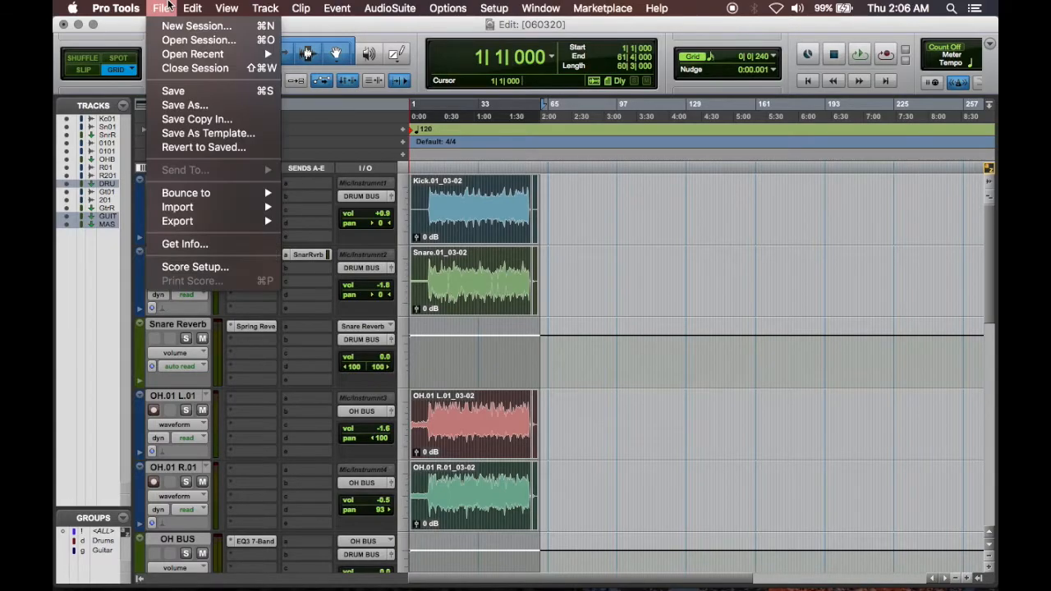
{"action": "mouse_move", "coordinate": [217, 191]}
{"action": "left_click", "coordinate": [723, 190]}
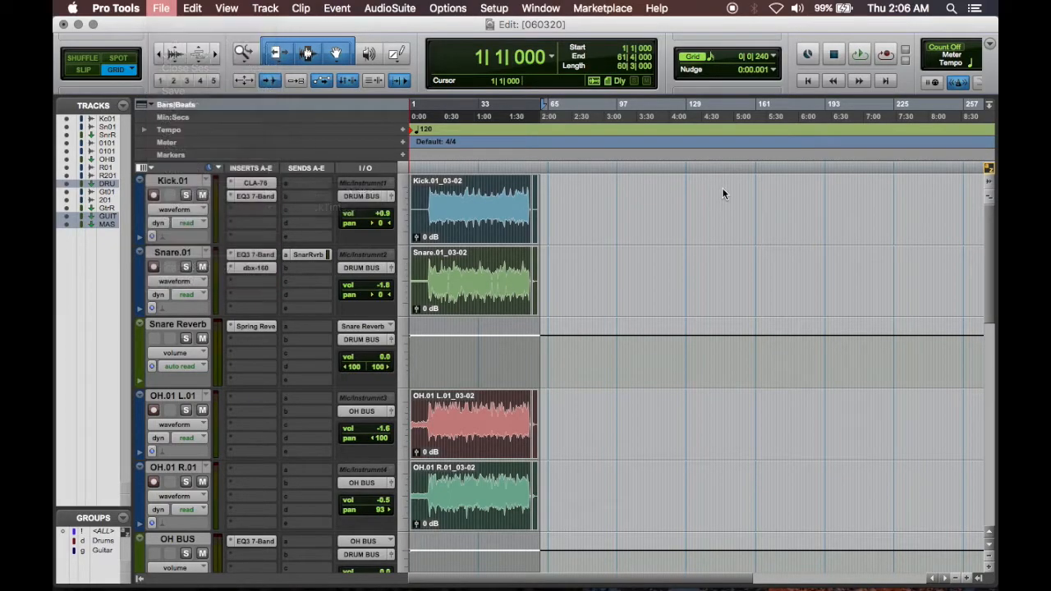
Route the MASTER output to a new stereo Aux Input track named Mix 1_06_03_20.
{"action": "scroll", "coordinate": [722, 191], "scroll_direction": "down", "scroll_amount": 10}
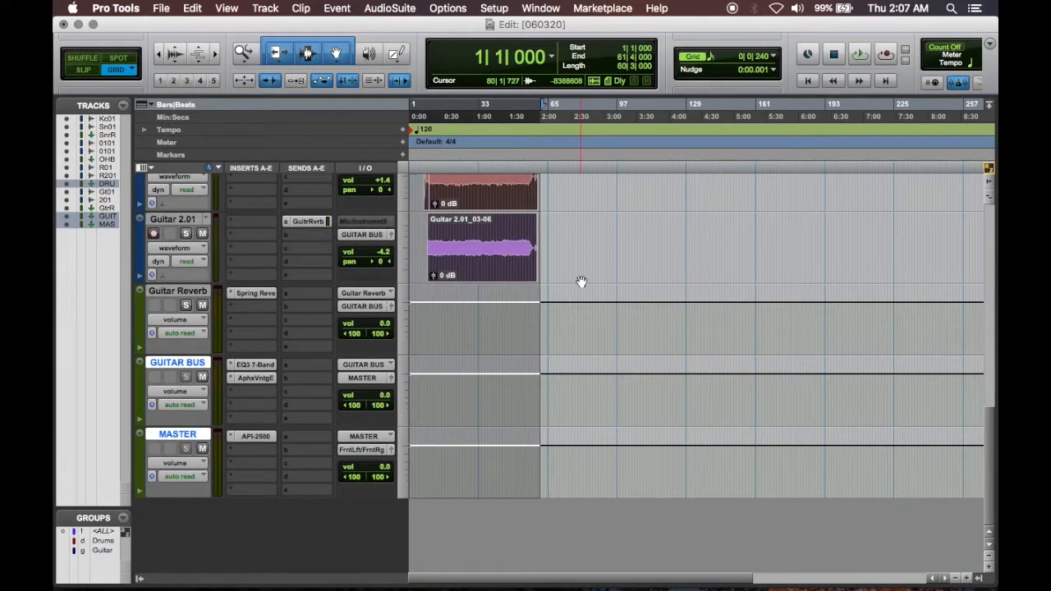
{"action": "key", "text": "super+equal"}
{"action": "left_click", "coordinate": [910, 186]}
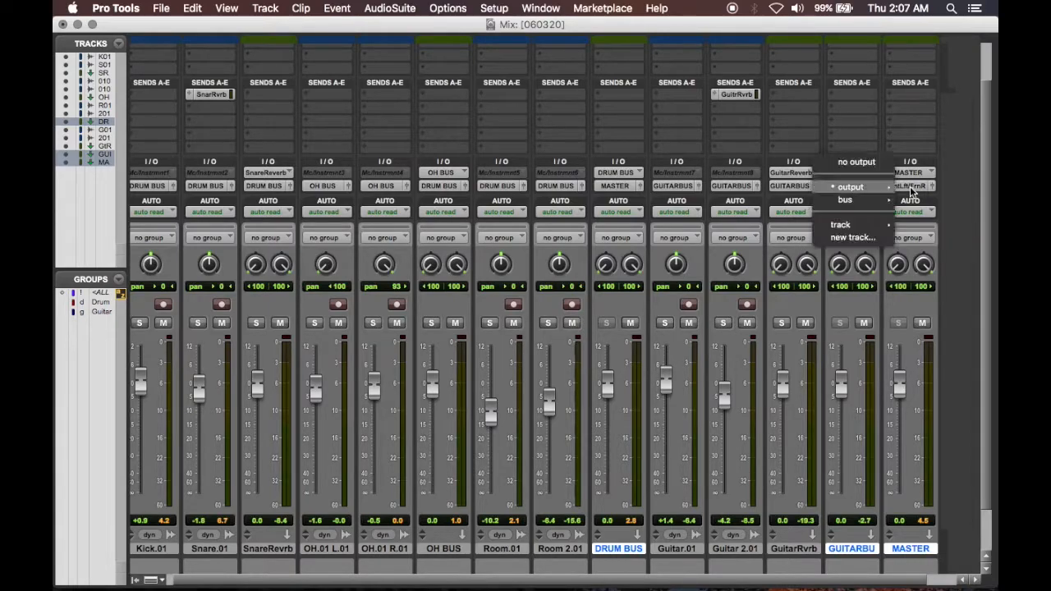
{"action": "left_click", "coordinate": [877, 237]}
{"action": "type", "text": "Mix 1_06_03_20"}
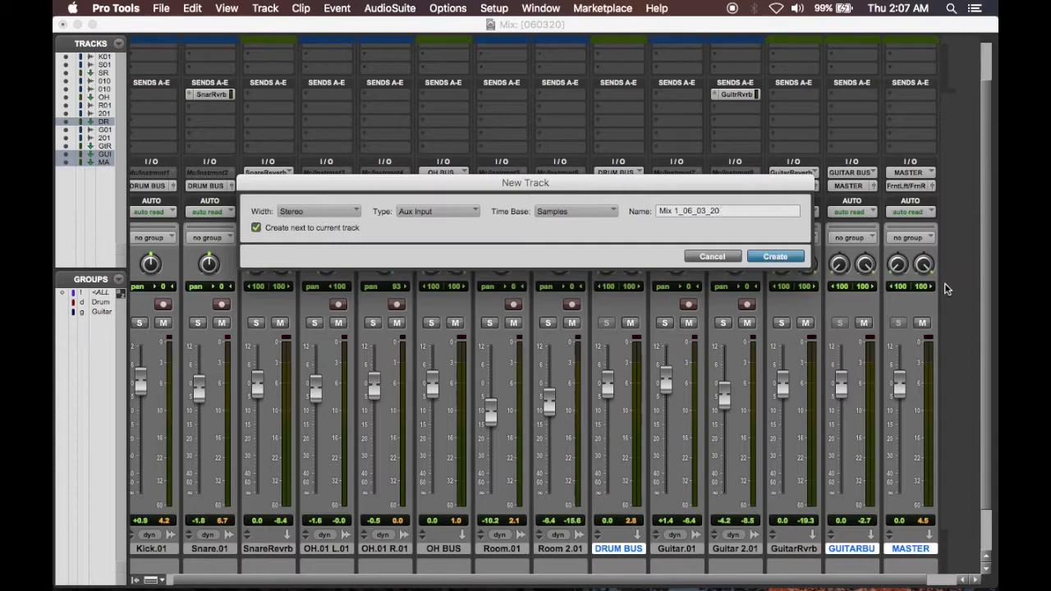
{"action": "key", "text": "Return"}
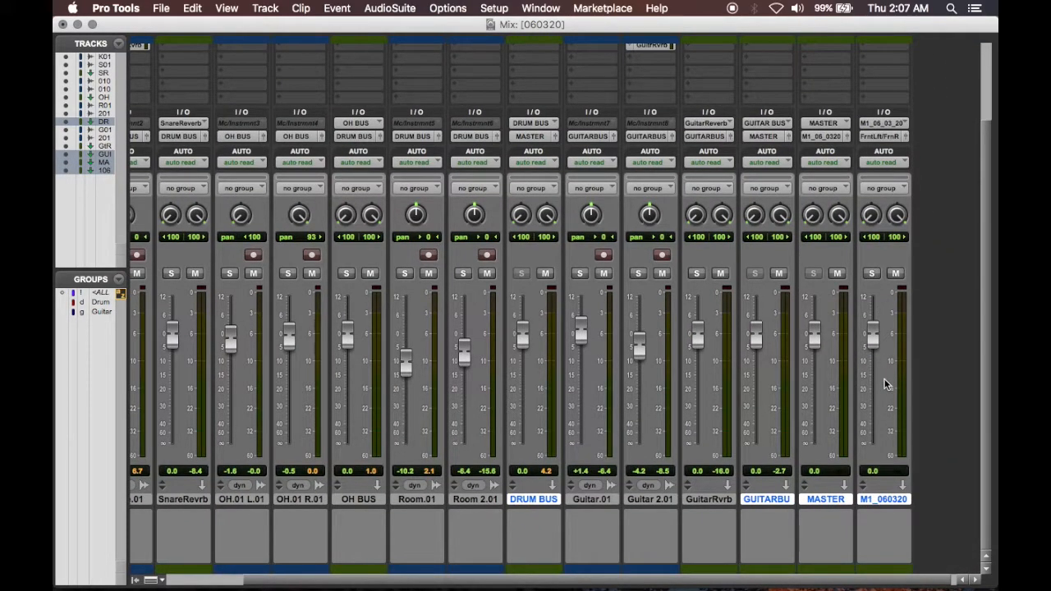
Delete the newly created Mix 1_06_03_20 aux track.
{"action": "left_click", "coordinate": [879, 504]}
{"action": "right_click", "coordinate": [880, 503]}
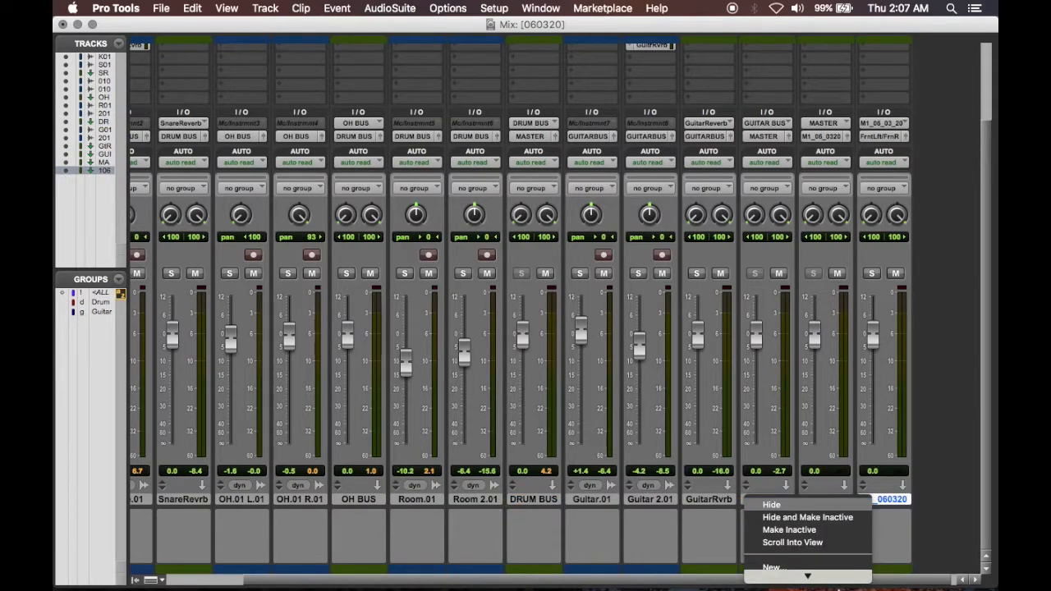
{"action": "left_click", "coordinate": [829, 574]}
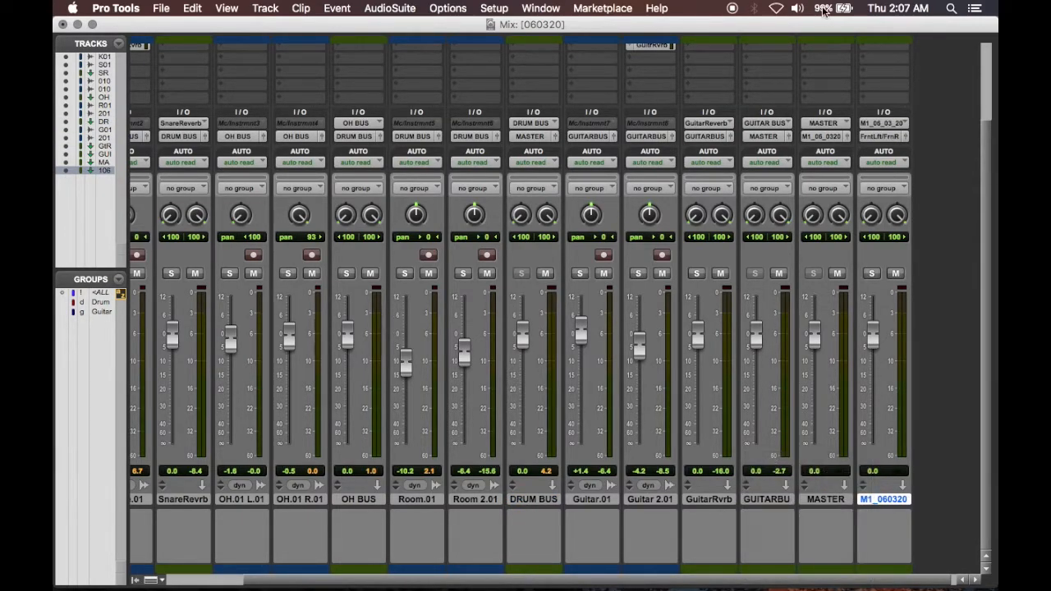
Route the MASTER output to a new stereo Audio Track named Mix 1_06_03_20, created next to the current track.
{"action": "left_click", "coordinate": [872, 138]}
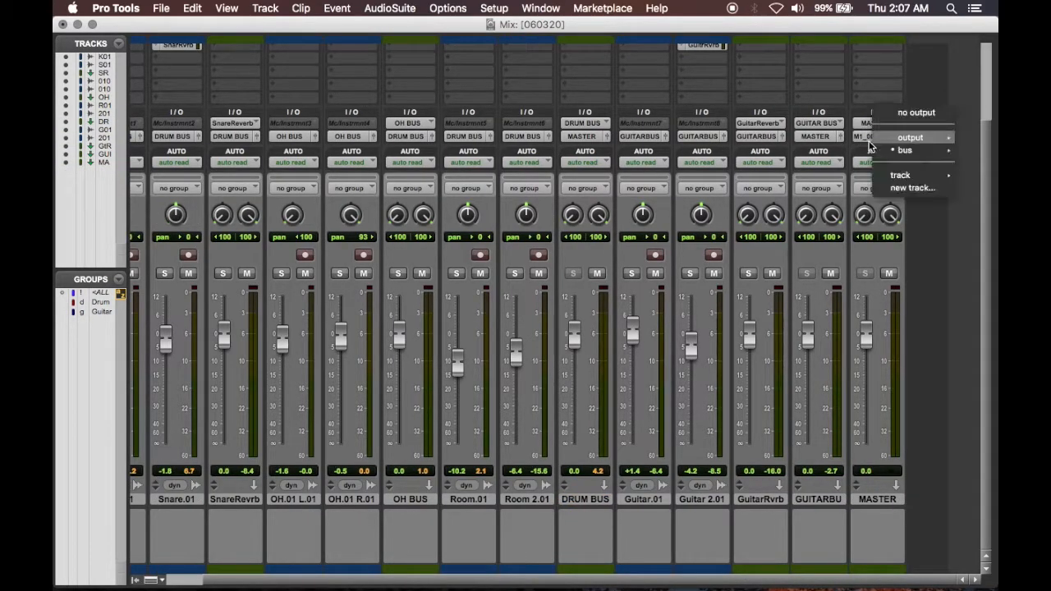
{"action": "left_click", "coordinate": [896, 188]}
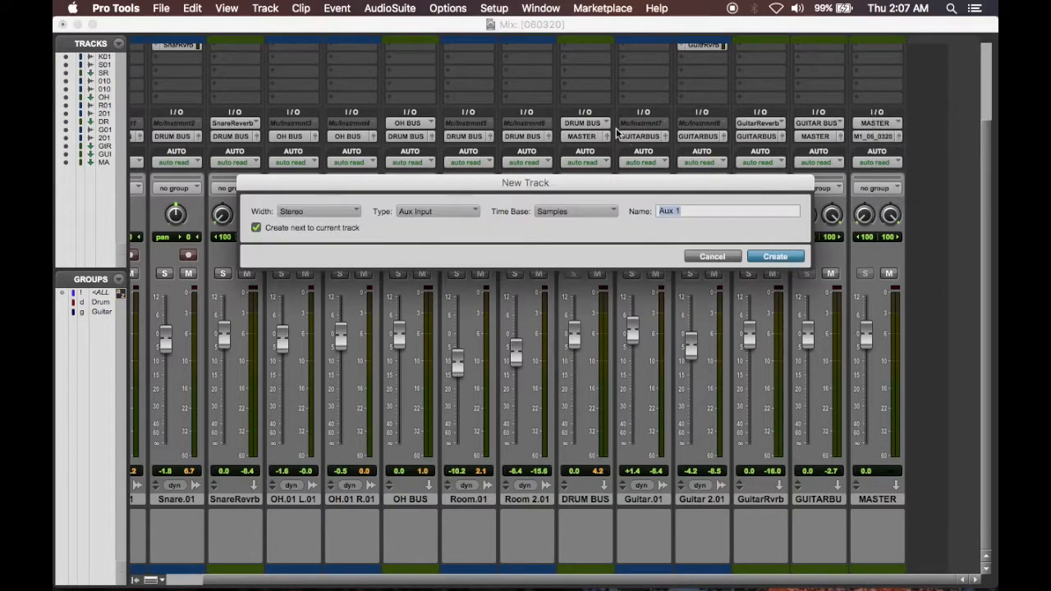
{"action": "left_click", "coordinate": [457, 210]}
{"action": "left_click", "coordinate": [475, 228]}
{"action": "type", "text": "Mix 1"}
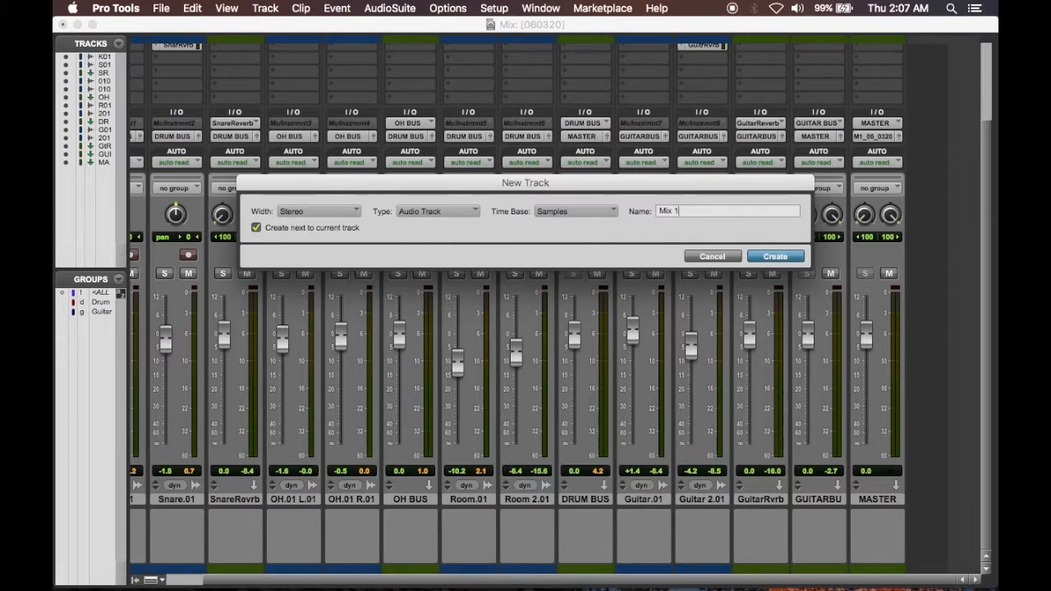
{"action": "type", "text": "_06_03_20"}
{"action": "key", "text": "Return"}
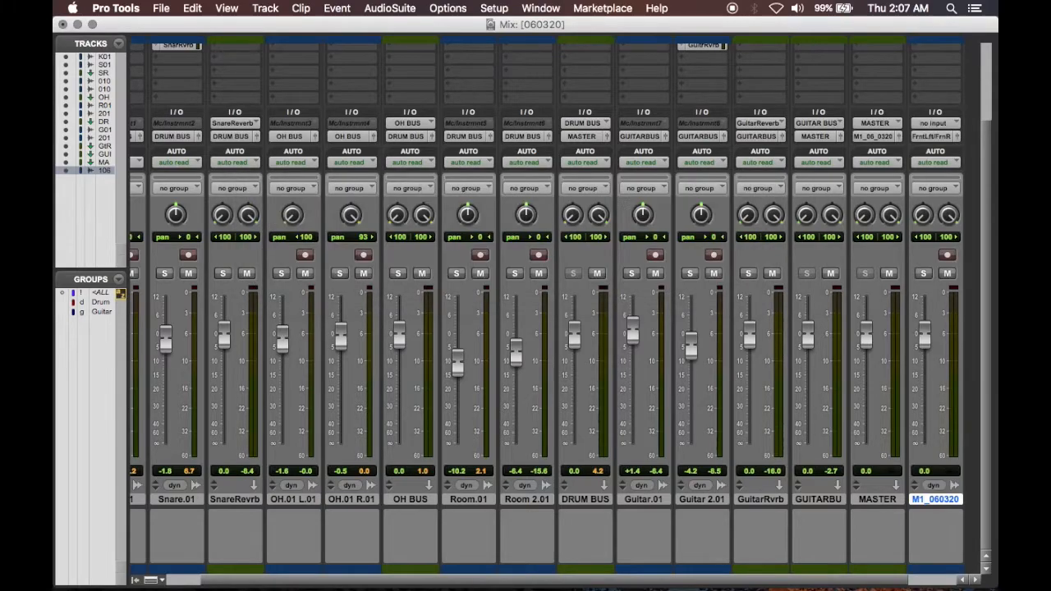
{"action": "scroll", "coordinate": [747, 261], "scroll_direction": "up", "scroll_amount": 3}
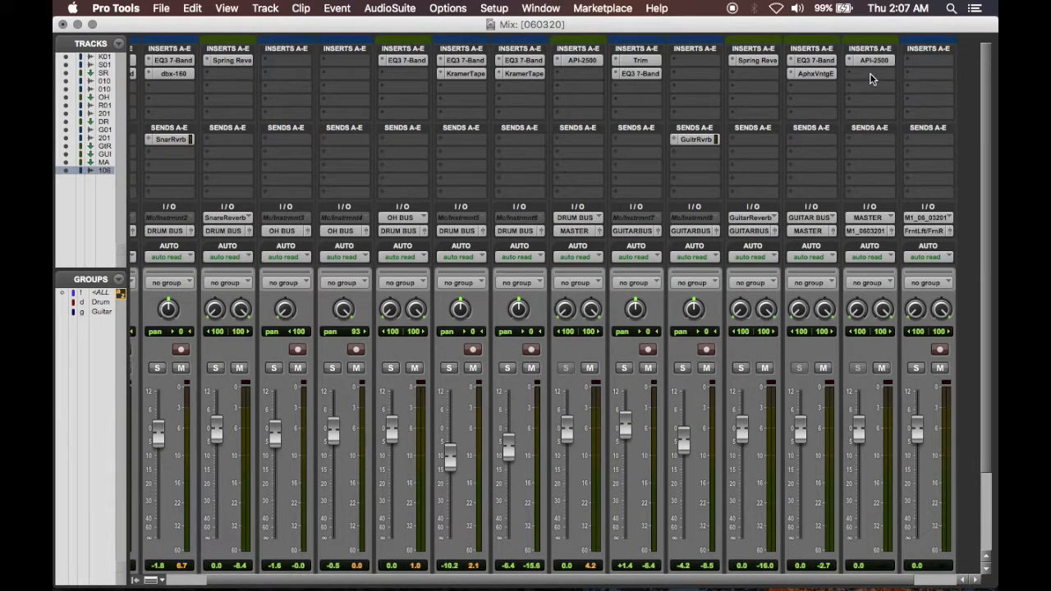
Select the song on the timeline from 1|1|000 to 60|3|480 and record-arm the Mix 1_06_03_20 track.
{"action": "key", "text": "super+equal"}
{"action": "scroll", "coordinate": [558, 444], "scroll_direction": "down", "scroll_amount": 2}
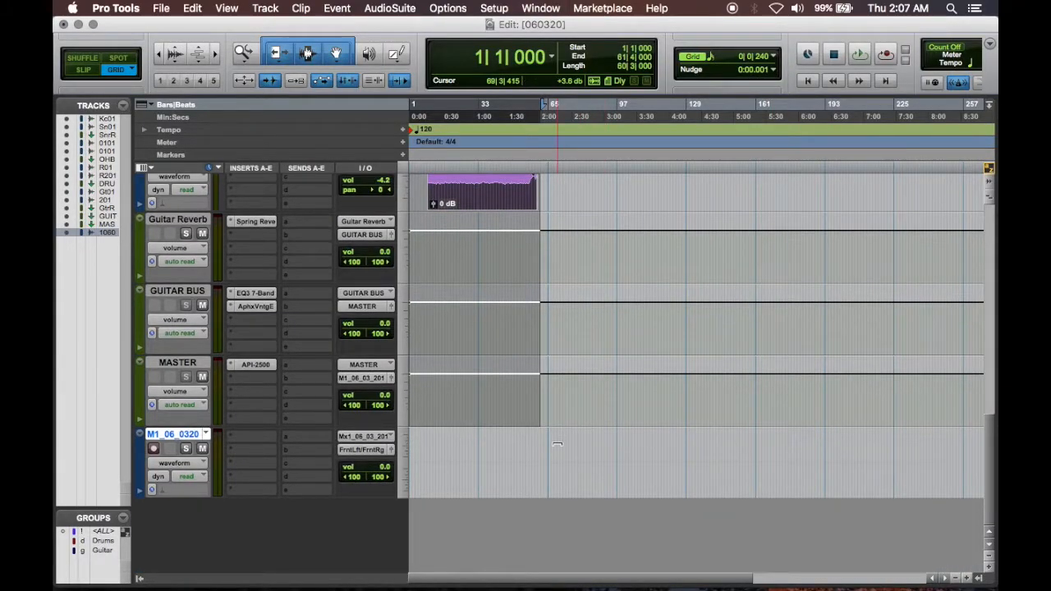
{"action": "scroll", "coordinate": [539, 428], "scroll_direction": "up", "scroll_amount": 10}
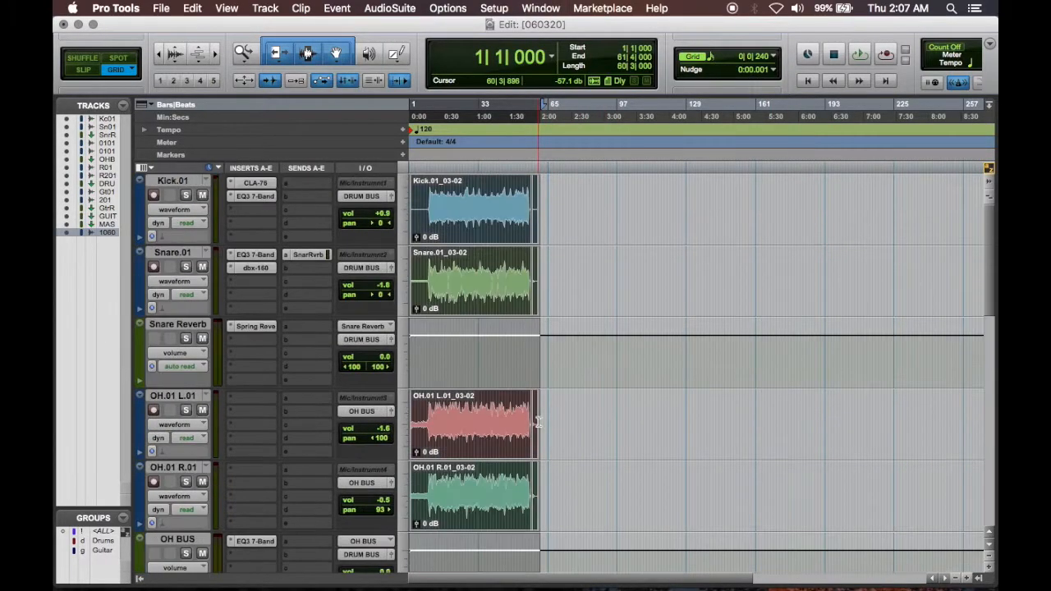
{"action": "left_click", "coordinate": [562, 292]}
{"action": "key", "text": "t"}
{"action": "key", "text": "t"}
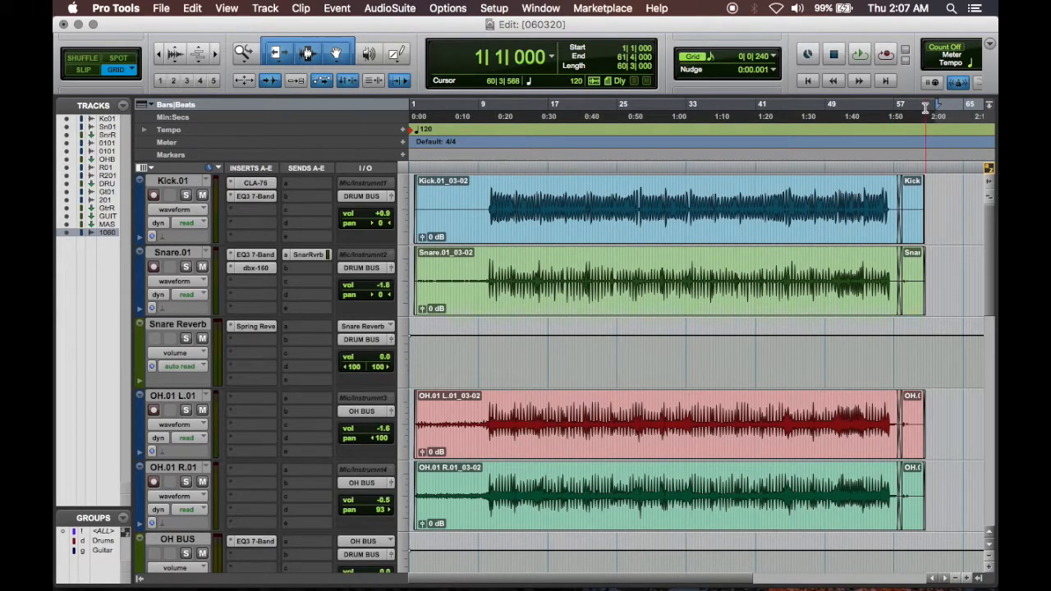
{"action": "scroll", "coordinate": [605, 408], "scroll_direction": "down", "scroll_amount": 10}
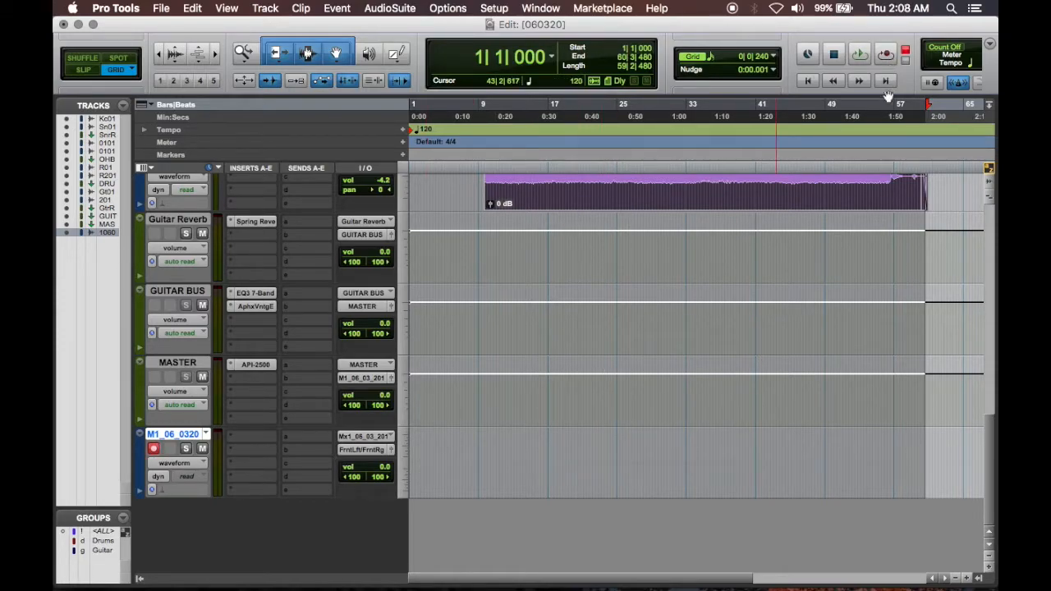
Lower the output of the API-2500 on MASTER to about -4.5 dB while playing the song, and close the compressor.
{"action": "key", "text": "super+equal"}
{"action": "left_click", "coordinate": [867, 59]}
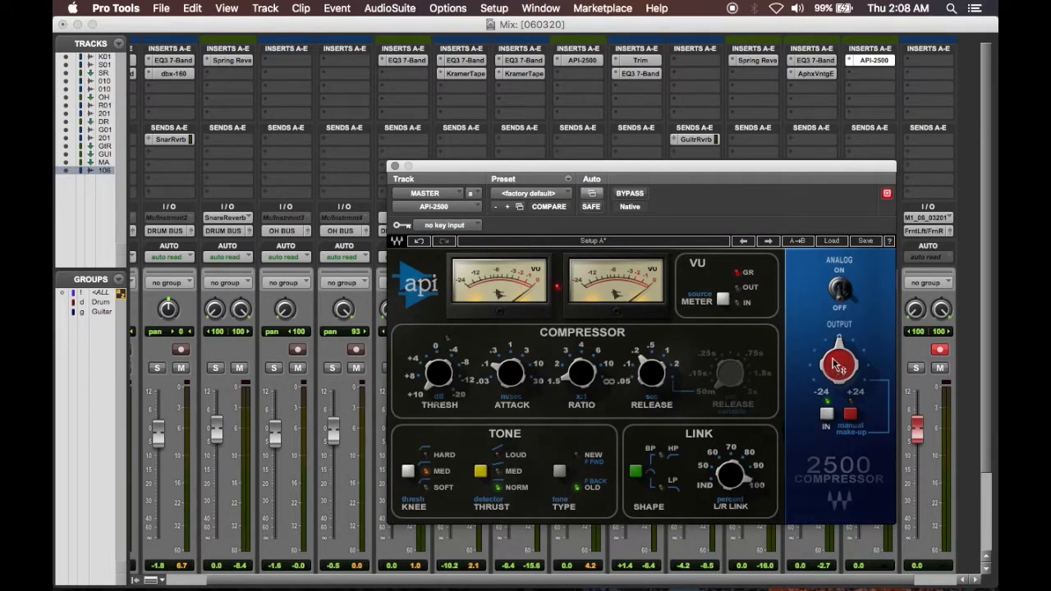
{"action": "mouse_move", "coordinate": [843, 366]}
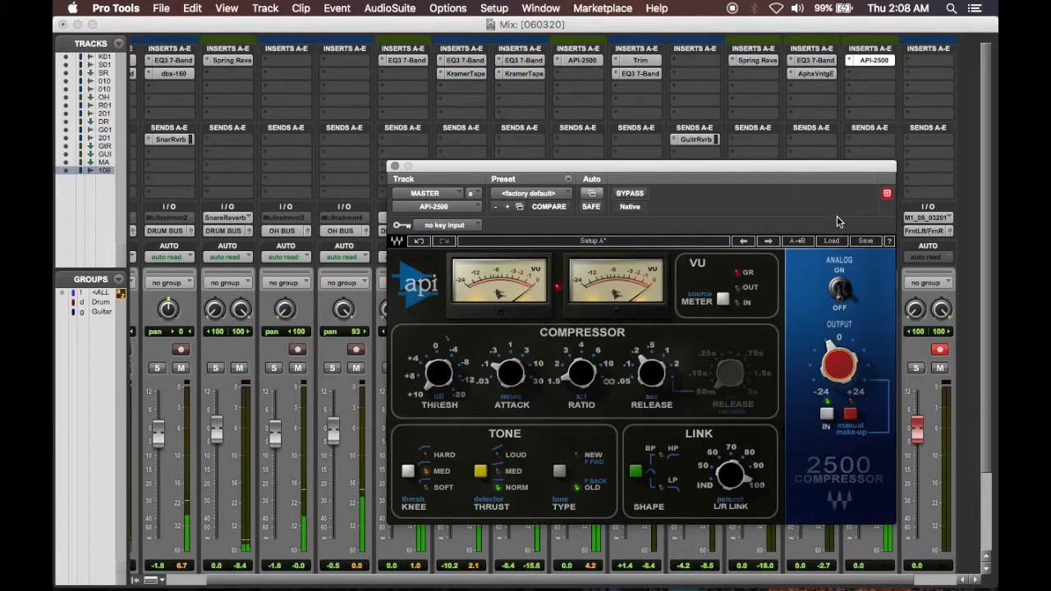
{"action": "left_click_drag", "start_coordinate": [835, 173], "coordinate": [669, 69]}
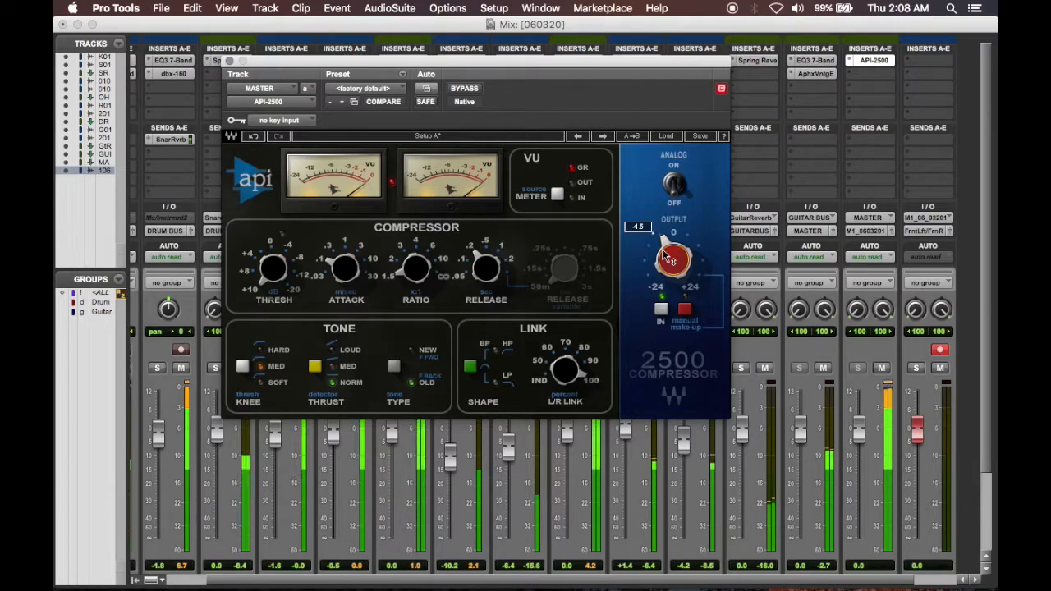
{"action": "left_click_drag", "start_coordinate": [672, 259], "coordinate": [672, 284]}
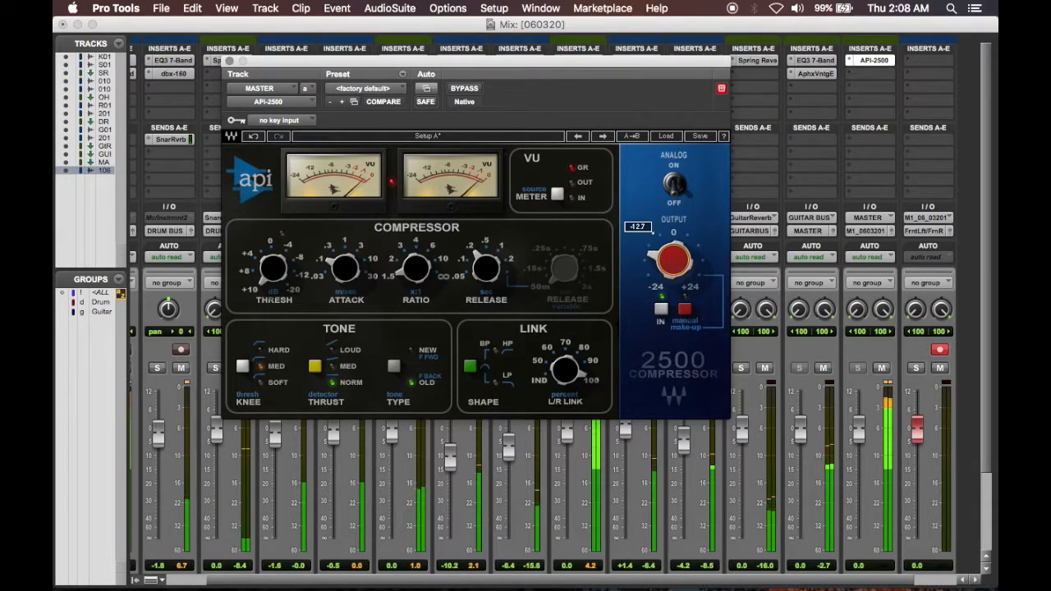
{"action": "left_click", "coordinate": [887, 386]}
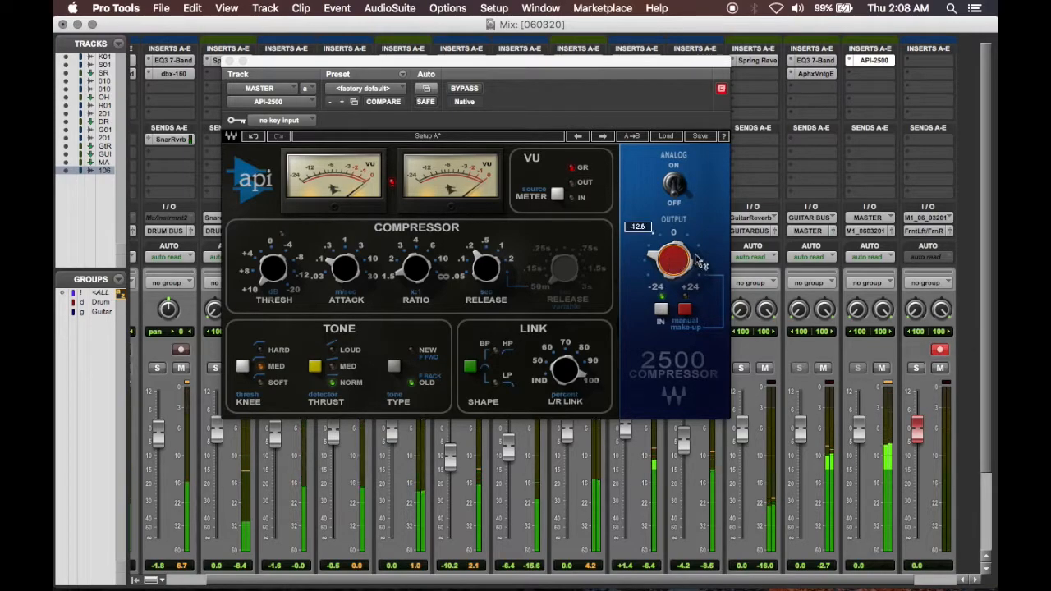
{"action": "left_click", "coordinate": [672, 265]}
{"action": "left_click_drag", "start_coordinate": [671, 264], "coordinate": [672, 245]}
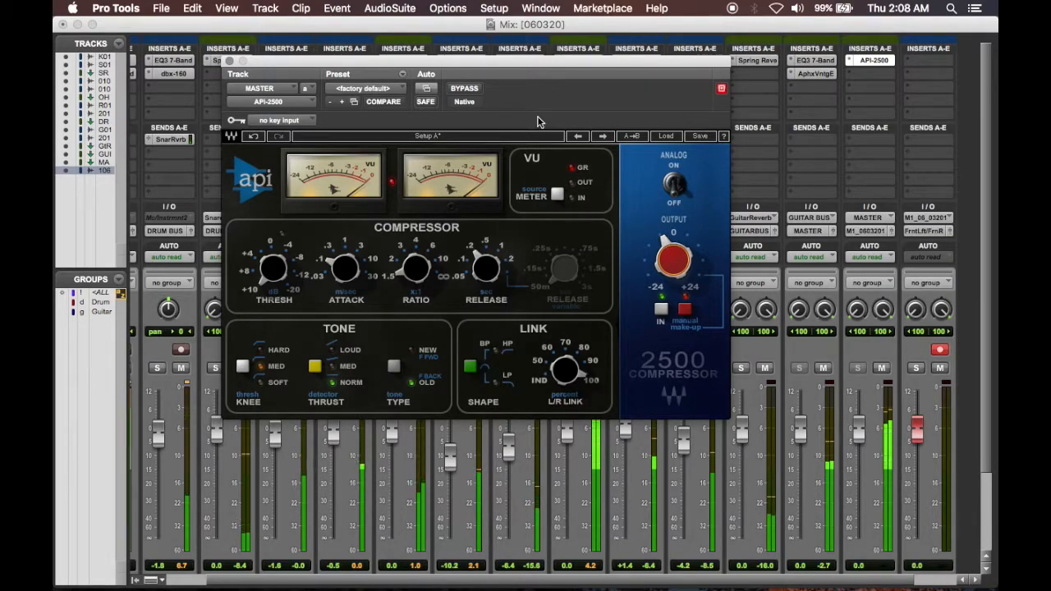
{"action": "left_click", "coordinate": [229, 62]}
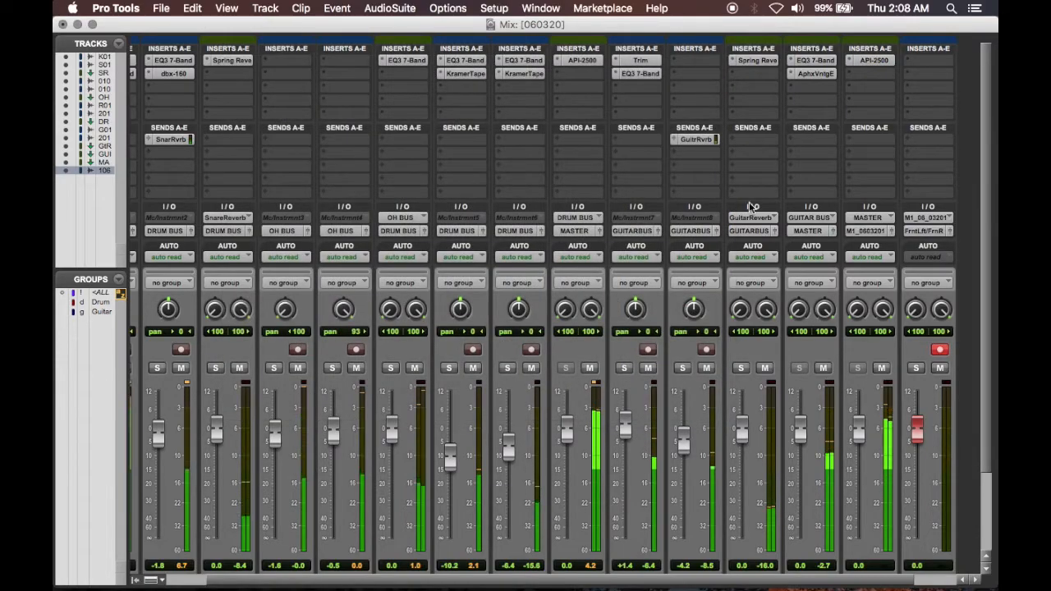
Stop playback and select the song in the Edit window from 1|4|000 to 60|3|000.
{"action": "key", "text": "super+equal"}
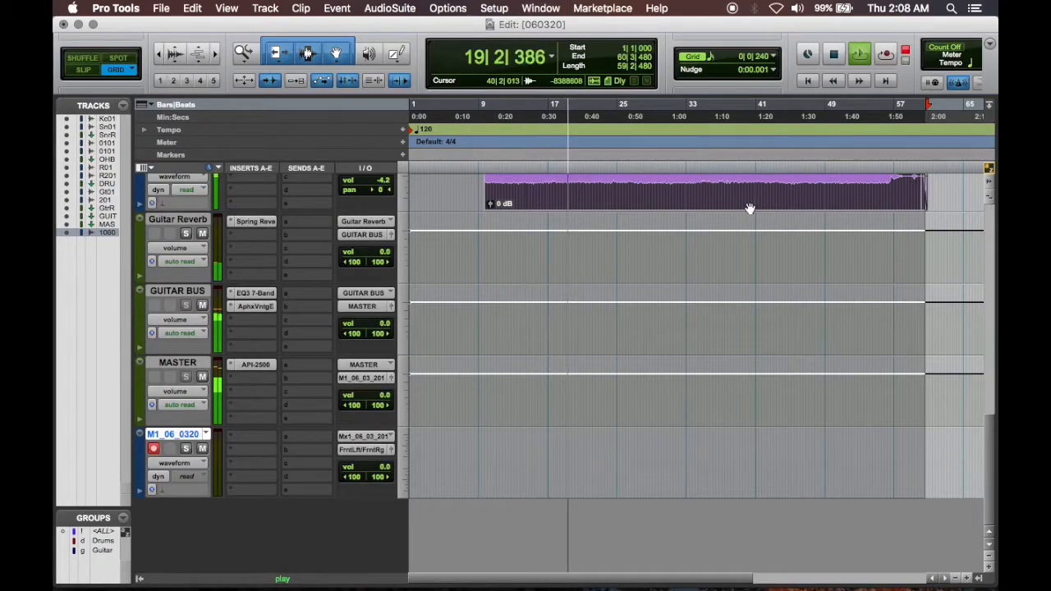
{"action": "scroll", "coordinate": [810, 235], "scroll_direction": "up", "scroll_amount": 10}
{"action": "scroll", "coordinate": [811, 236], "scroll_direction": "down", "scroll_amount": 8}
{"action": "scroll", "coordinate": [812, 236], "scroll_direction": "right", "scroll_amount": 2}
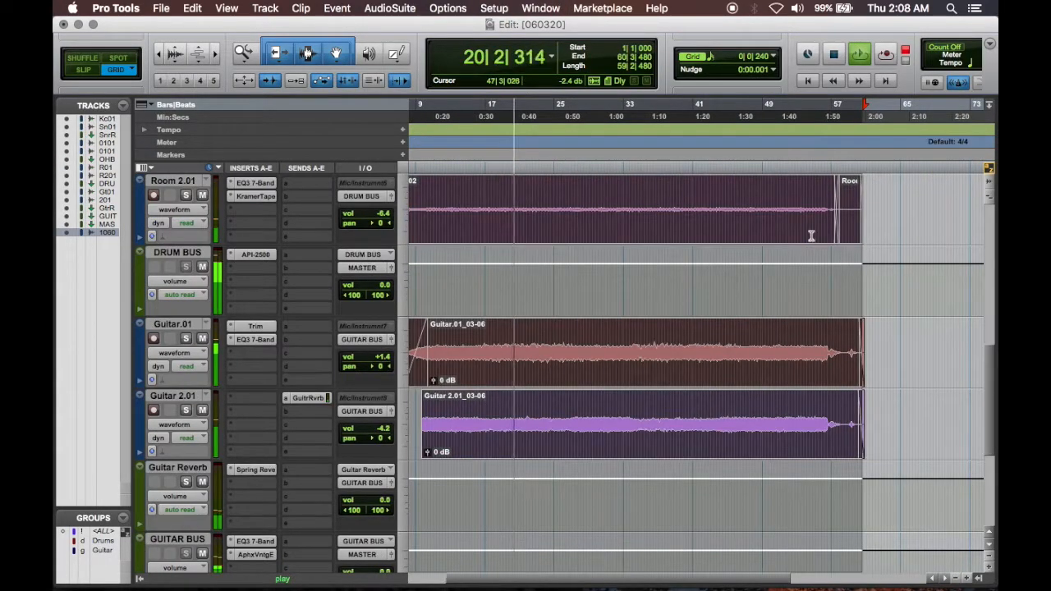
{"action": "key", "text": "space"}
{"action": "scroll", "coordinate": [861, 248], "scroll_direction": "up", "scroll_amount": 10}
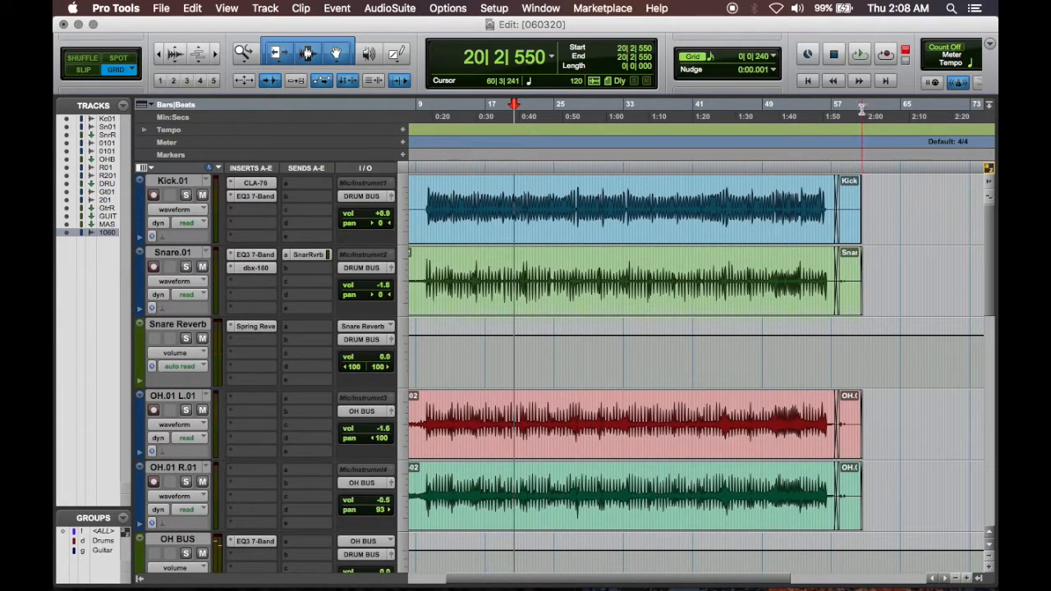
{"action": "left_click_drag", "start_coordinate": [862, 108], "coordinate": [419, 104]}
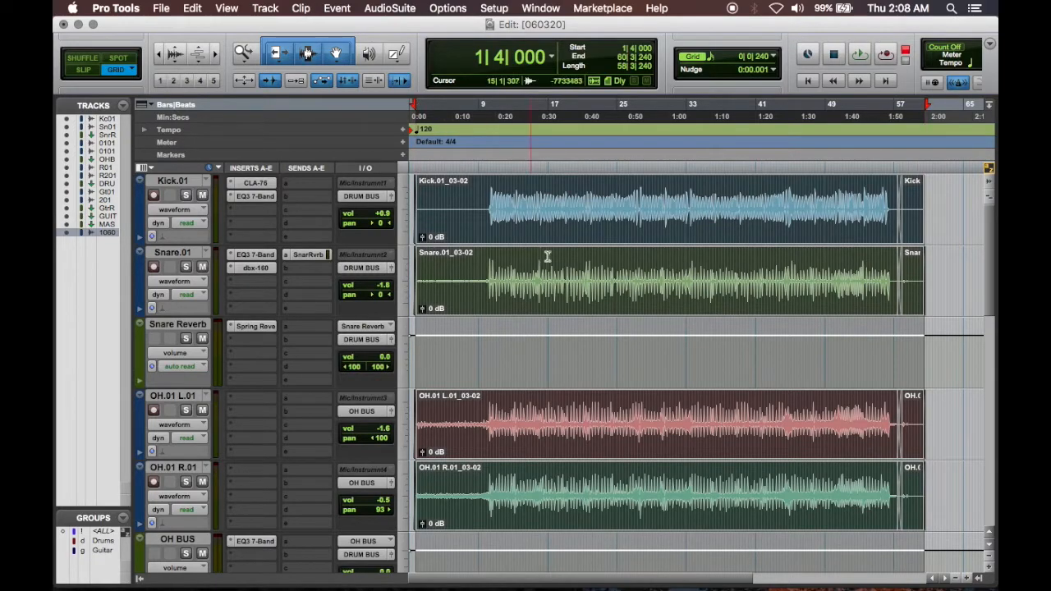
Start recording the full mix onto the armed Mix 1_06_03_20 track over the selected range.
{"action": "scroll", "coordinate": [541, 250], "scroll_direction": "down", "scroll_amount": 10}
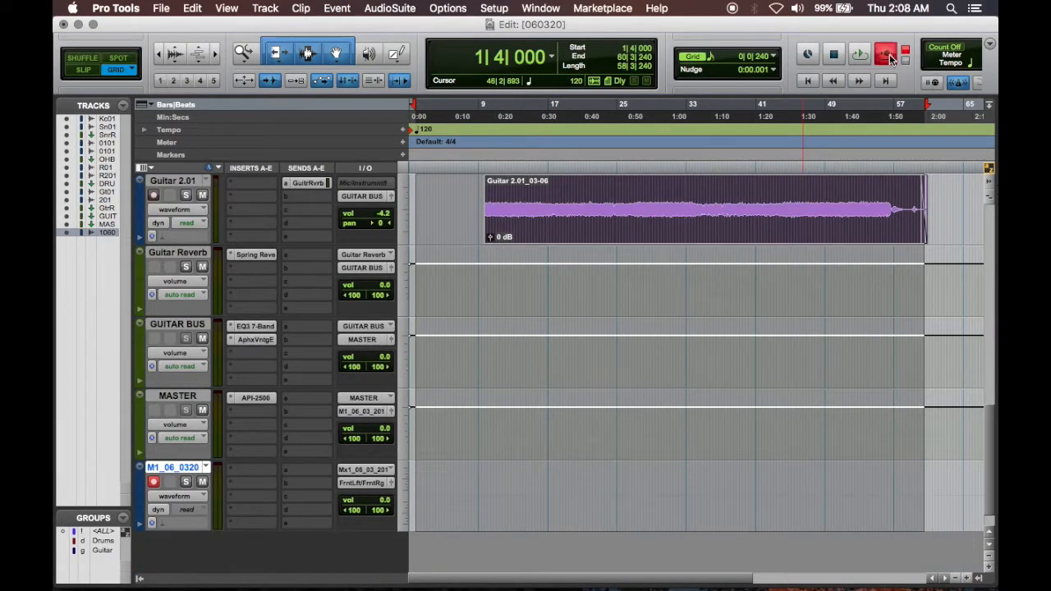
{"action": "key", "text": "space"}
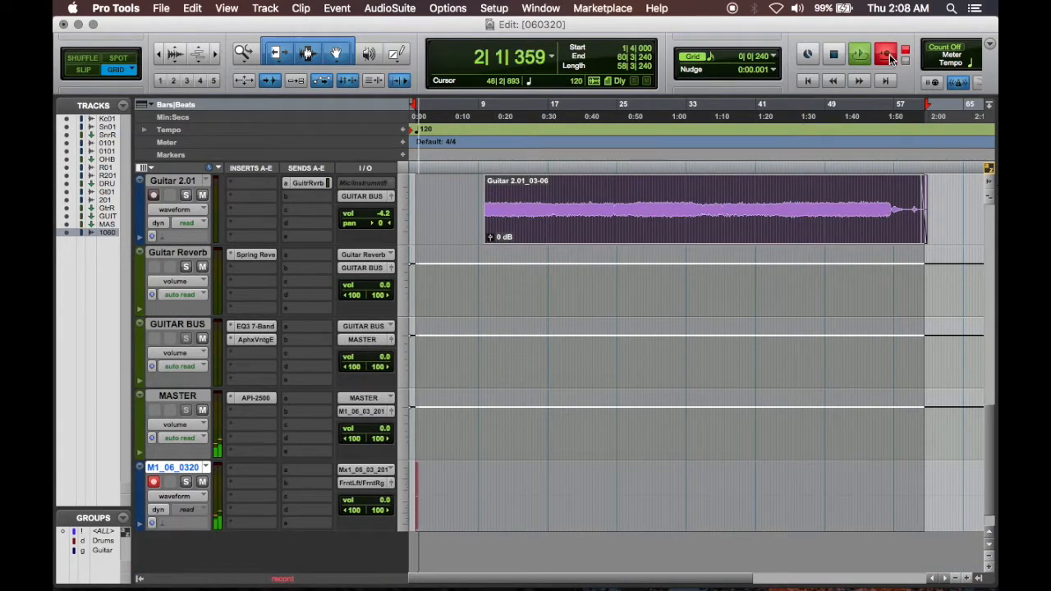
{"action": "key", "text": "t"}
{"action": "key", "text": "t"}
{"action": "key", "text": "t"}
{"action": "key", "text": "r"}
{"action": "key", "text": "r"}
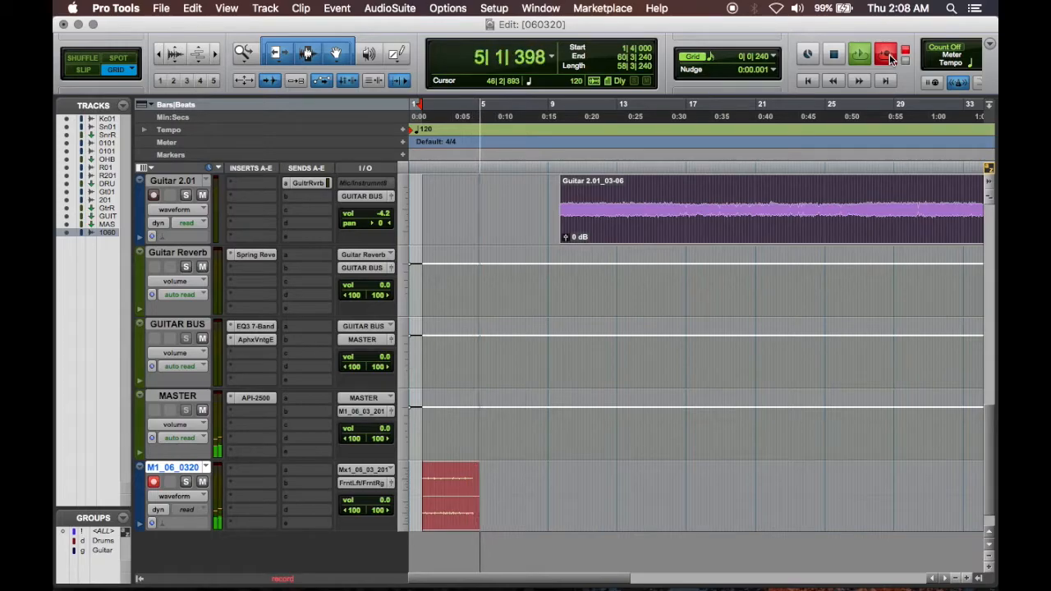
Examine the drum and guitar tracks and the waveform being printed in the Edit window while the mix records.
{"action": "scroll", "coordinate": [718, 234], "scroll_direction": "up", "scroll_amount": 3}
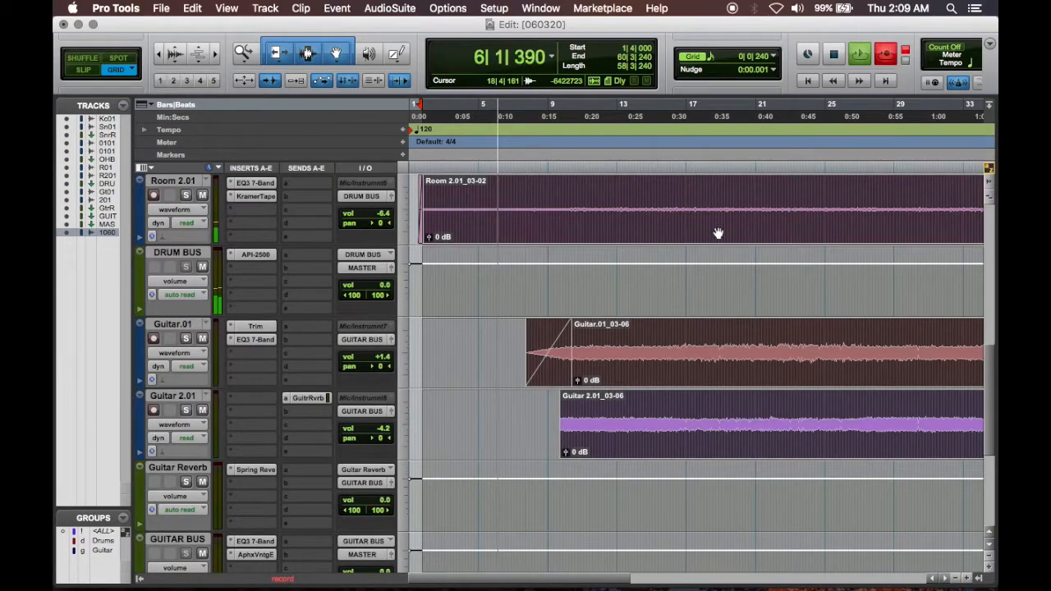
{"action": "scroll", "coordinate": [718, 234], "scroll_direction": "up", "scroll_amount": 2}
{"action": "scroll", "coordinate": [718, 234], "scroll_direction": "up", "scroll_amount": 5}
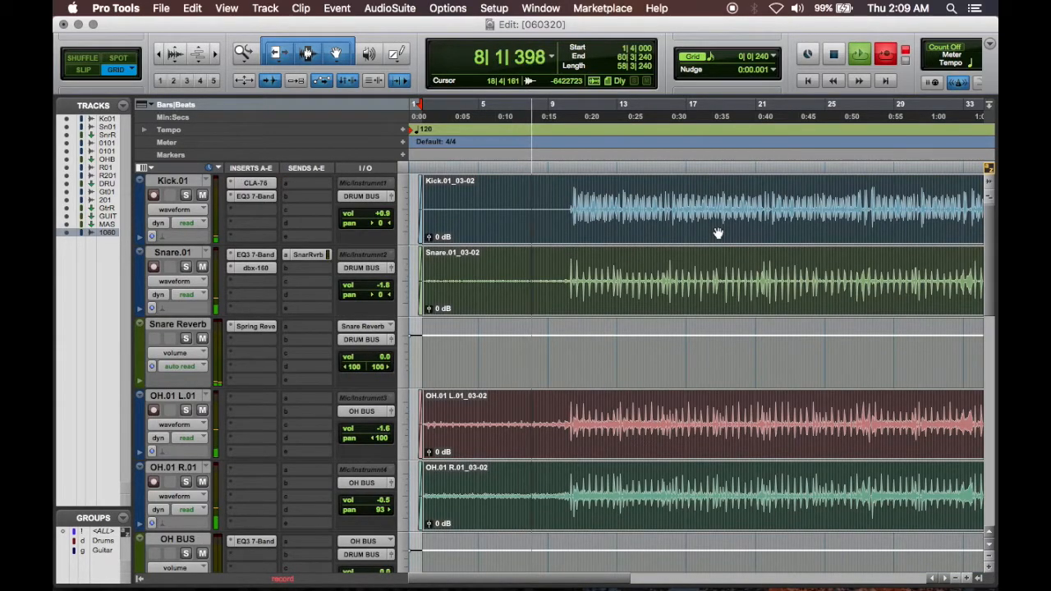
{"action": "scroll", "coordinate": [718, 234], "scroll_direction": "down", "scroll_amount": 10}
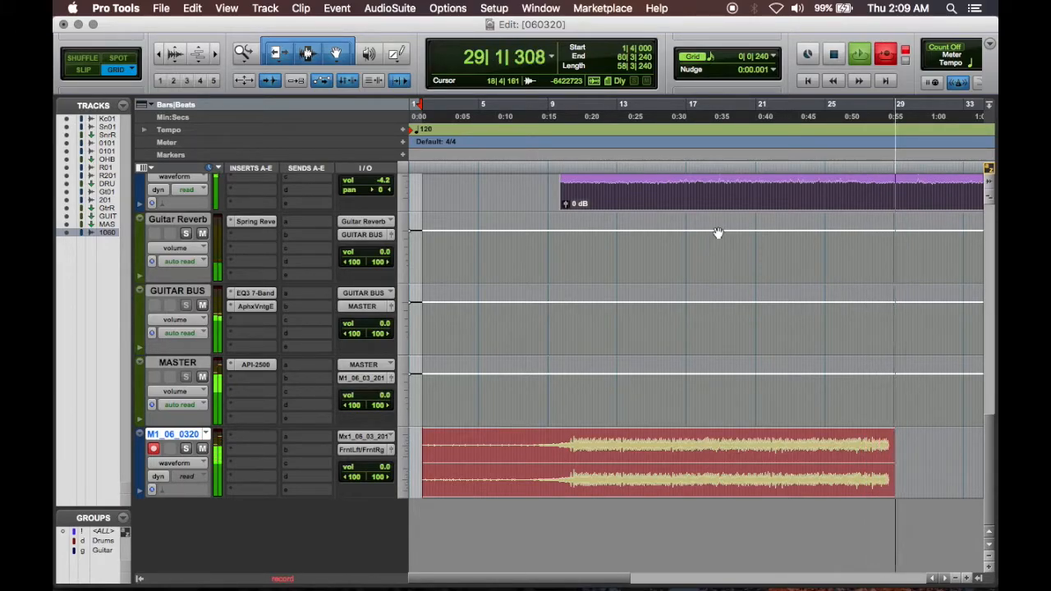
{"action": "key", "text": "super+["}
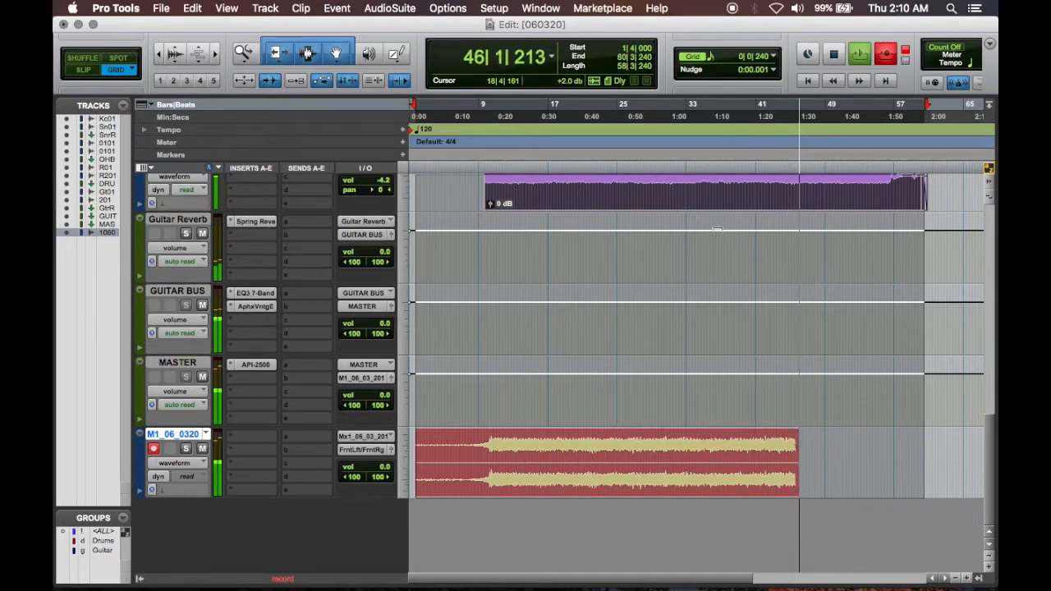
{"action": "scroll", "coordinate": [717, 230], "scroll_direction": "up", "scroll_amount": 10}
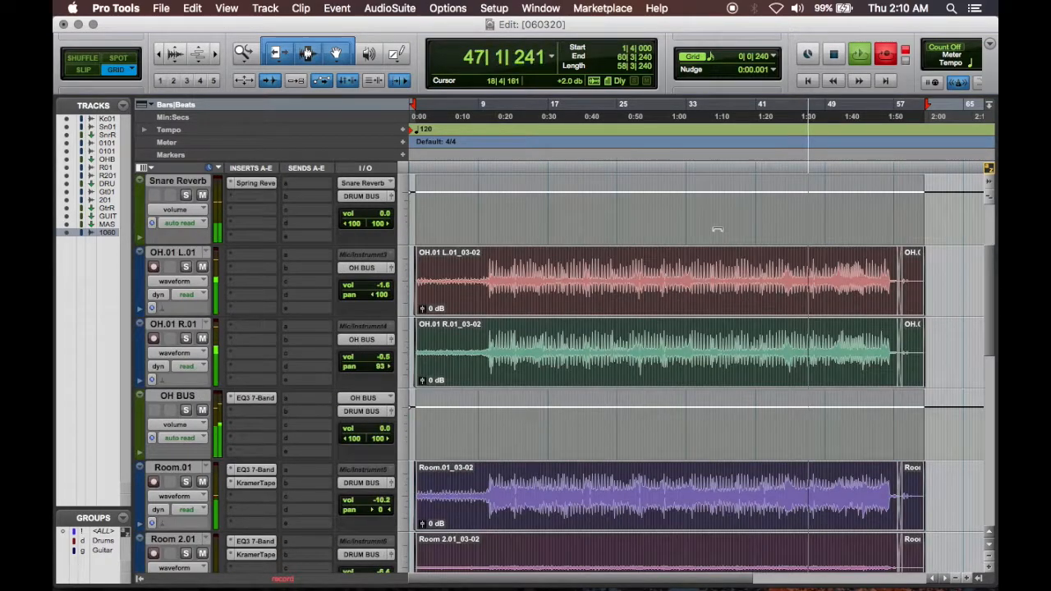
{"action": "scroll", "coordinate": [717, 229], "scroll_direction": "up", "scroll_amount": 2}
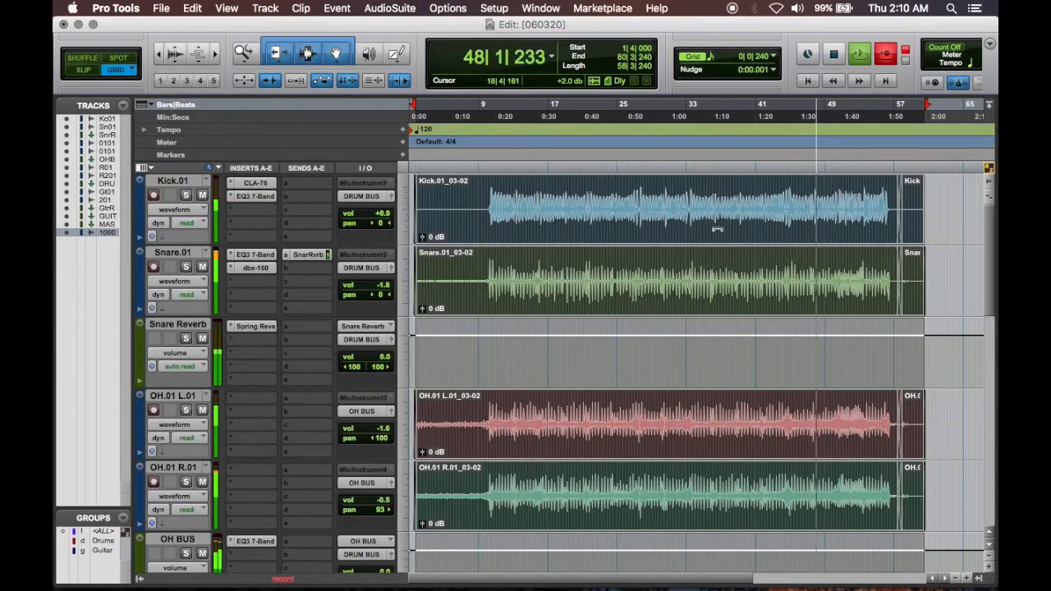
{"action": "scroll", "coordinate": [717, 230], "scroll_direction": "down", "scroll_amount": 10}
{"action": "scroll", "coordinate": [717, 230], "scroll_direction": "down", "scroll_amount": 4}
{"action": "scroll", "coordinate": [717, 230], "scroll_direction": "down", "scroll_amount": 3}
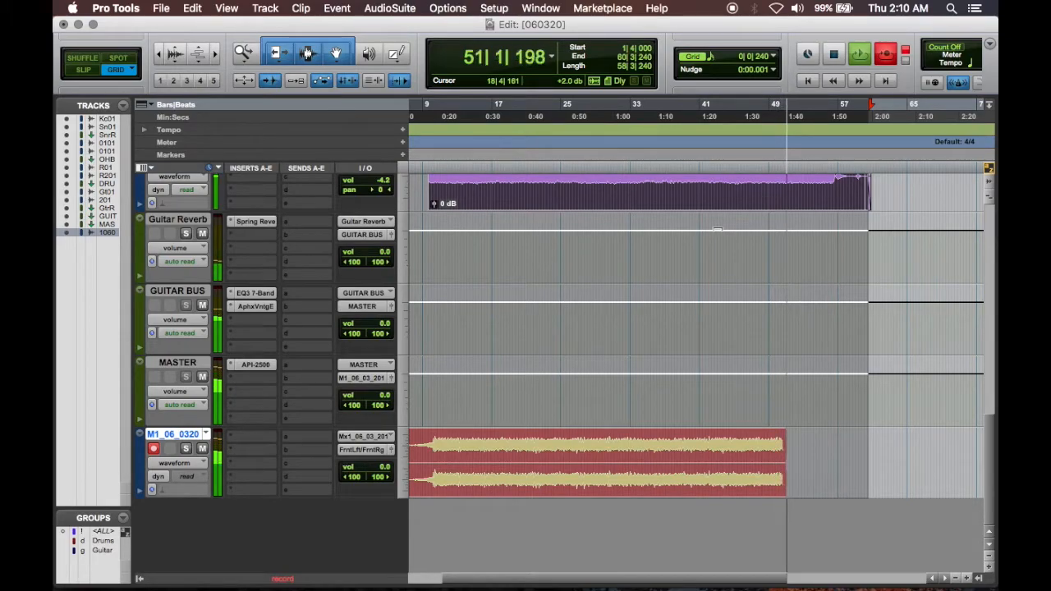
Check the channel, bus and MASTER meter levels in the Mix window while recording, and return to the Edit window.
{"action": "key", "text": "super+equal"}
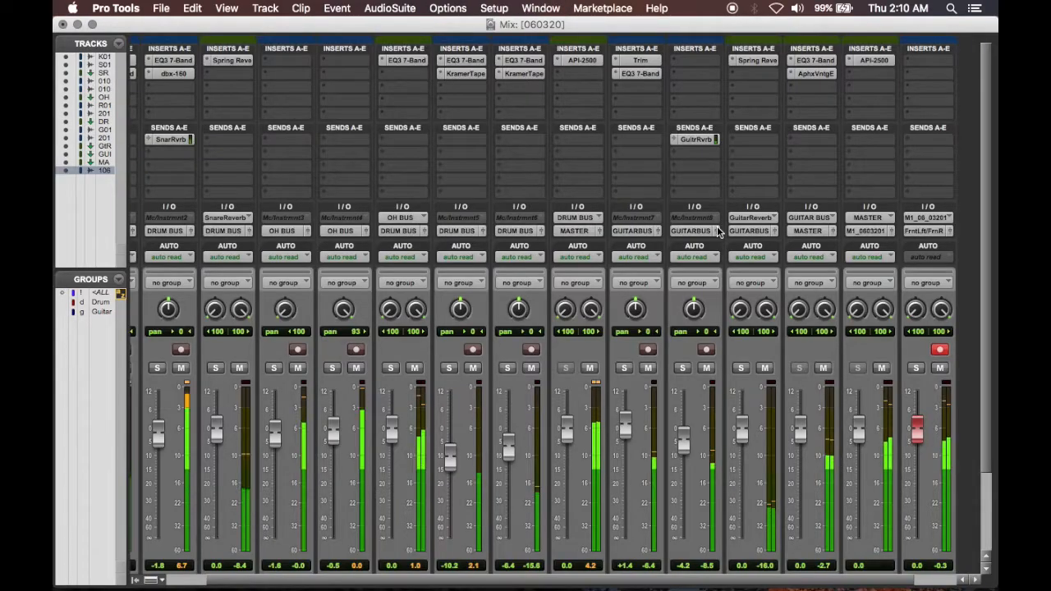
{"action": "scroll", "coordinate": [717, 226], "scroll_direction": "down", "scroll_amount": 2}
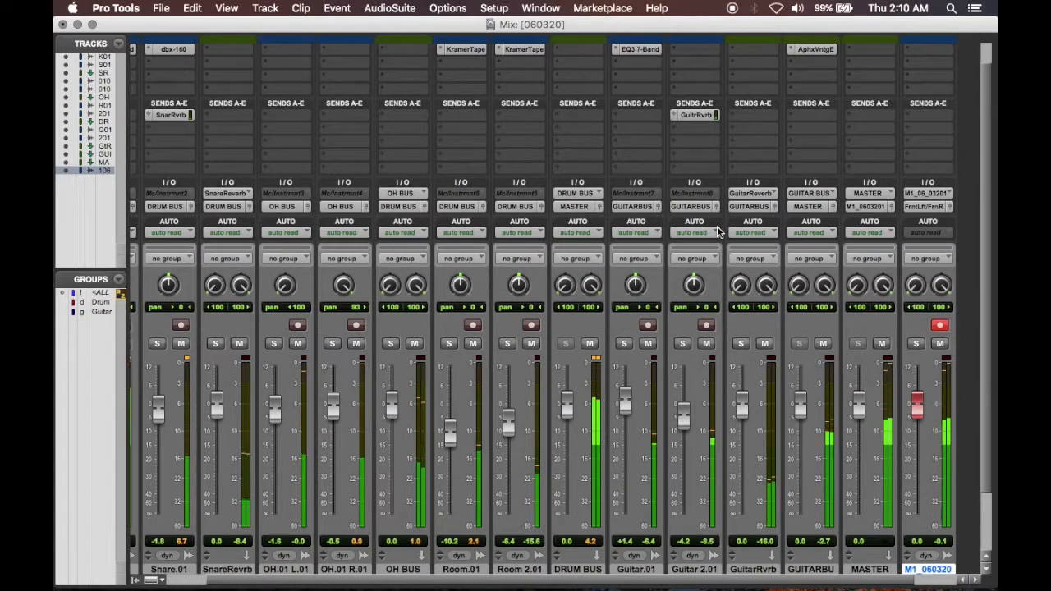
{"action": "scroll", "coordinate": [717, 226], "scroll_direction": "down", "scroll_amount": 3}
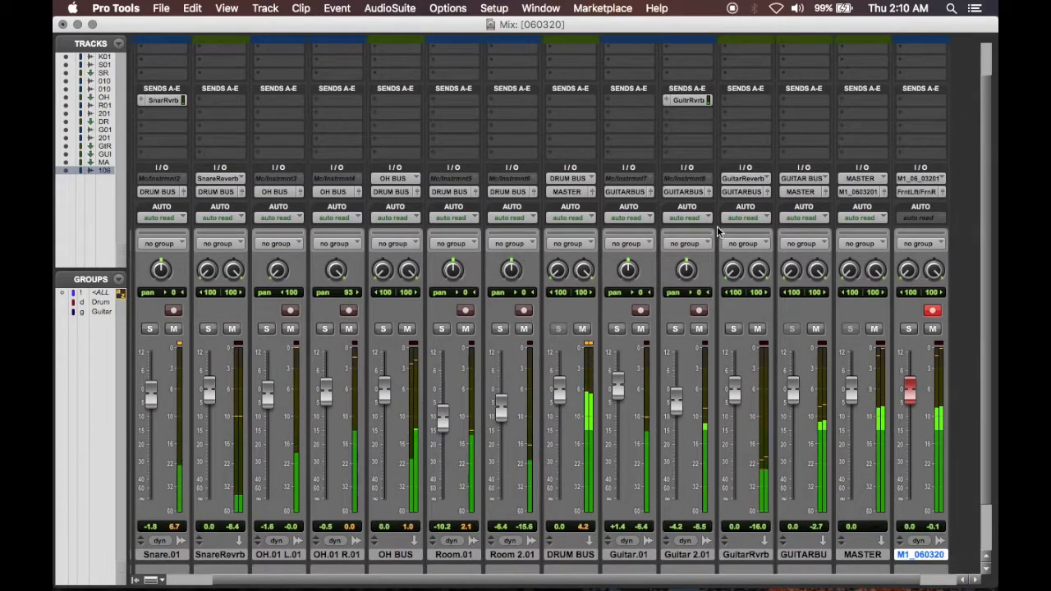
{"action": "scroll", "coordinate": [717, 229], "scroll_direction": "down", "scroll_amount": 1}
{"action": "scroll", "coordinate": [717, 228], "scroll_direction": "left", "scroll_amount": 3}
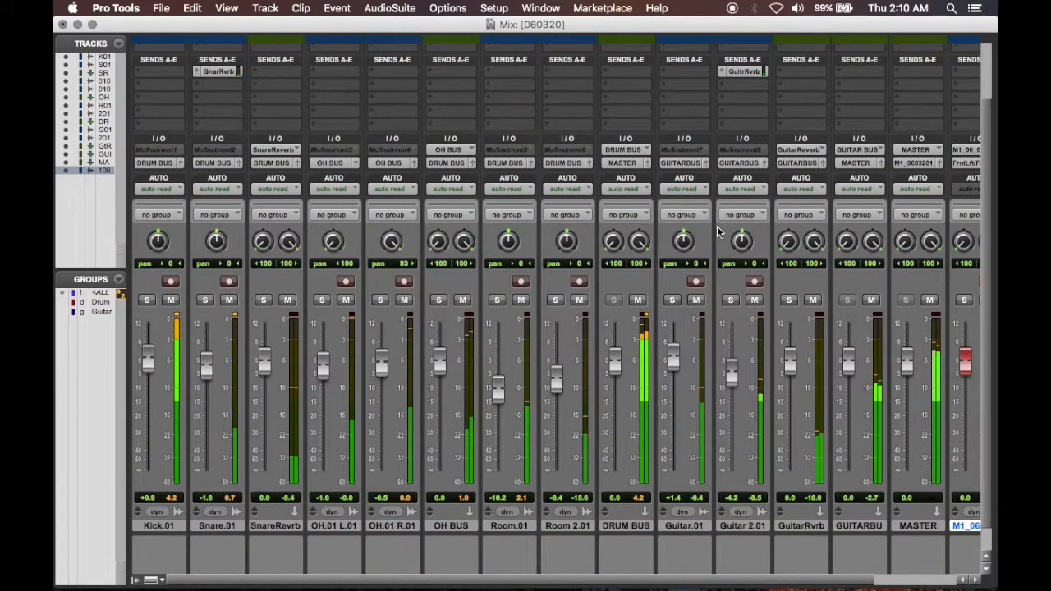
{"action": "key", "text": "super+equal"}
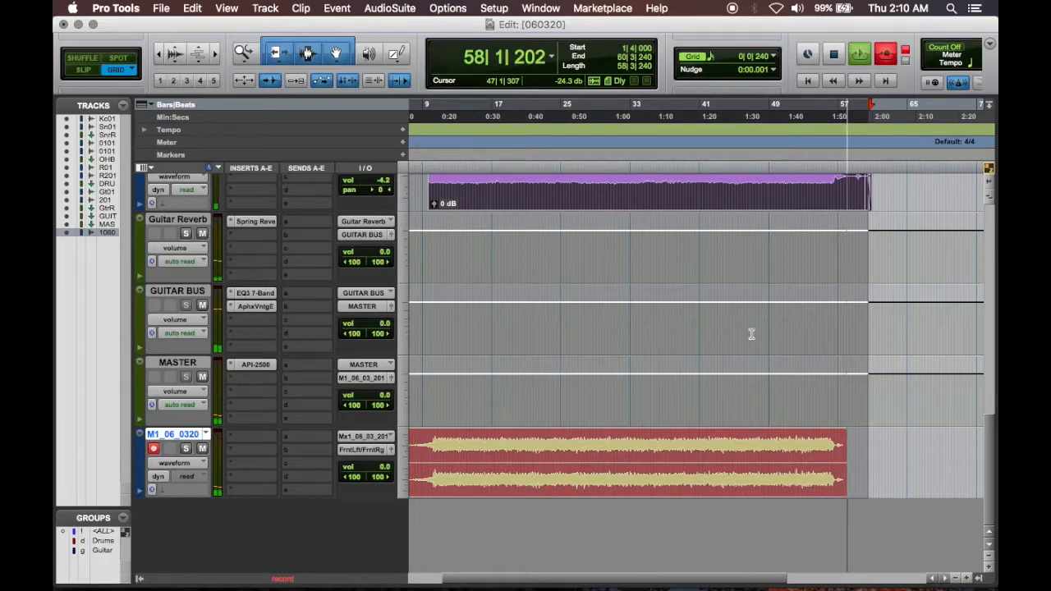
Stop the transport at the end of the song, select the printed mix clip and disarm its track.
{"action": "scroll", "coordinate": [752, 335], "scroll_direction": "up", "scroll_amount": 2}
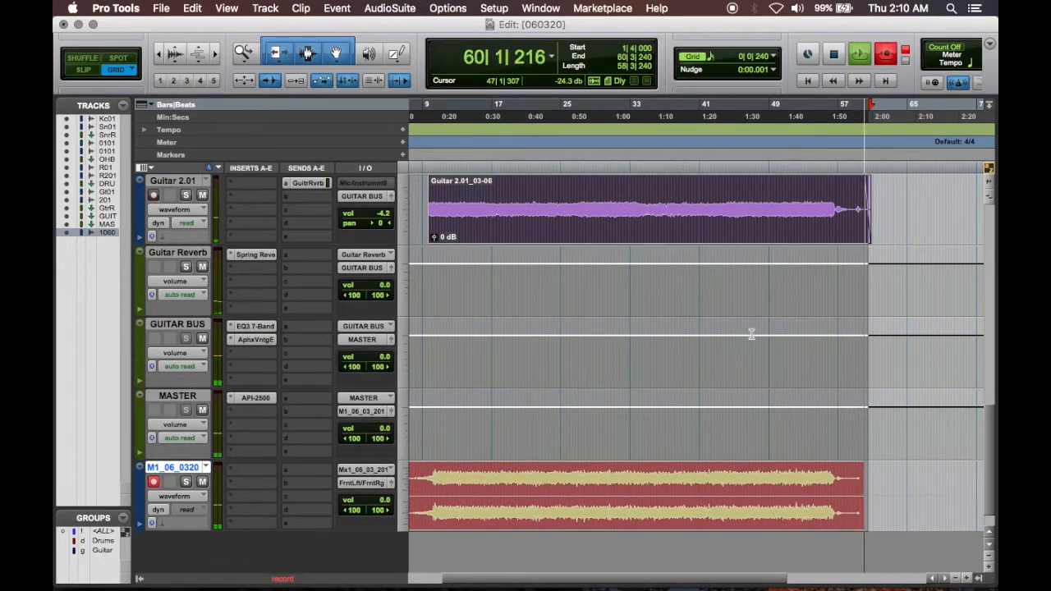
{"action": "key", "text": "space"}
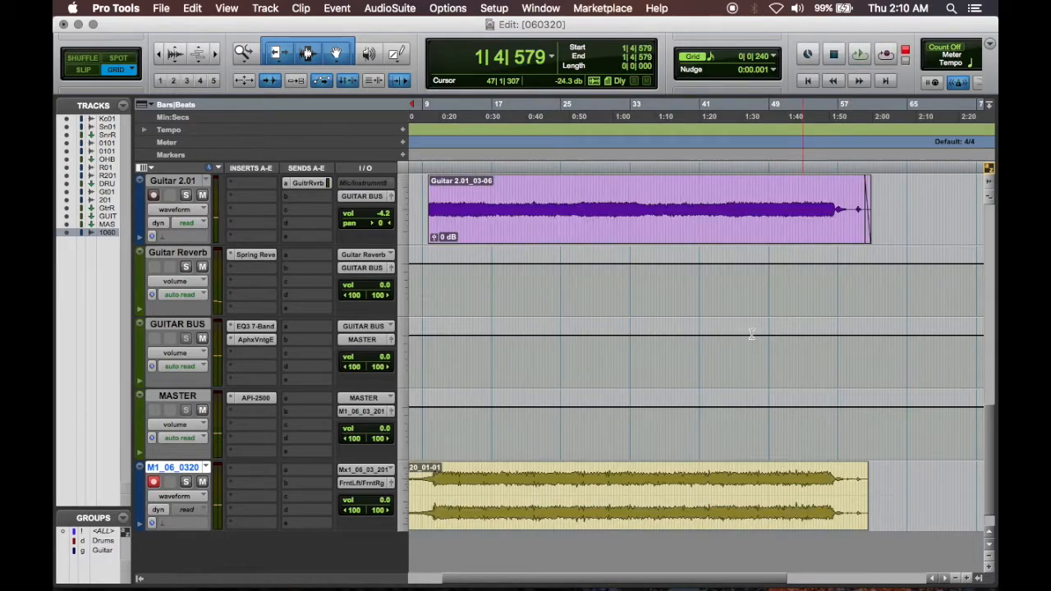
{"action": "left_click", "coordinate": [707, 519]}
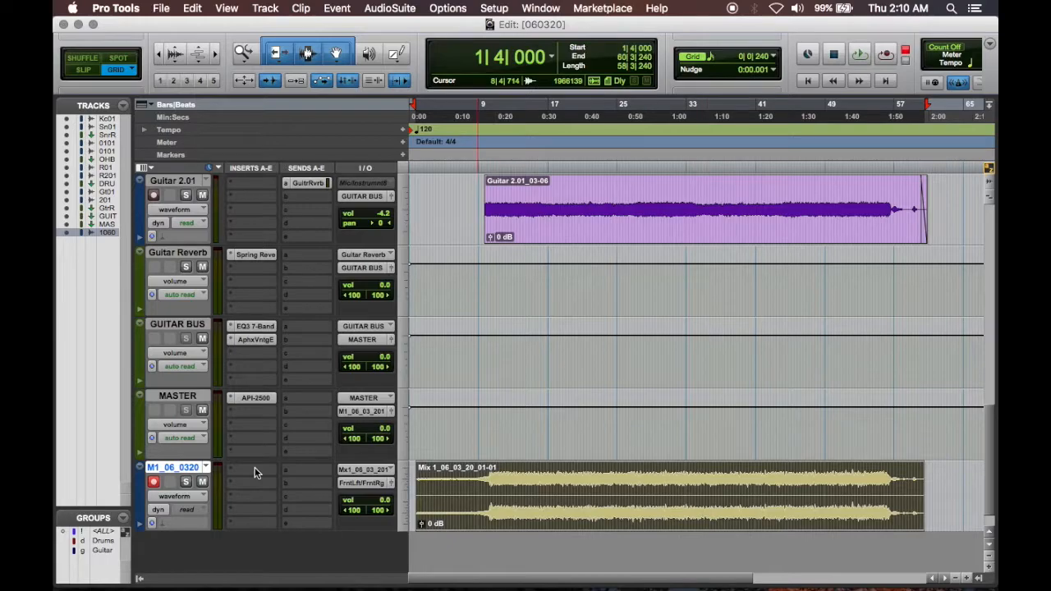
{"action": "left_click", "coordinate": [154, 482]}
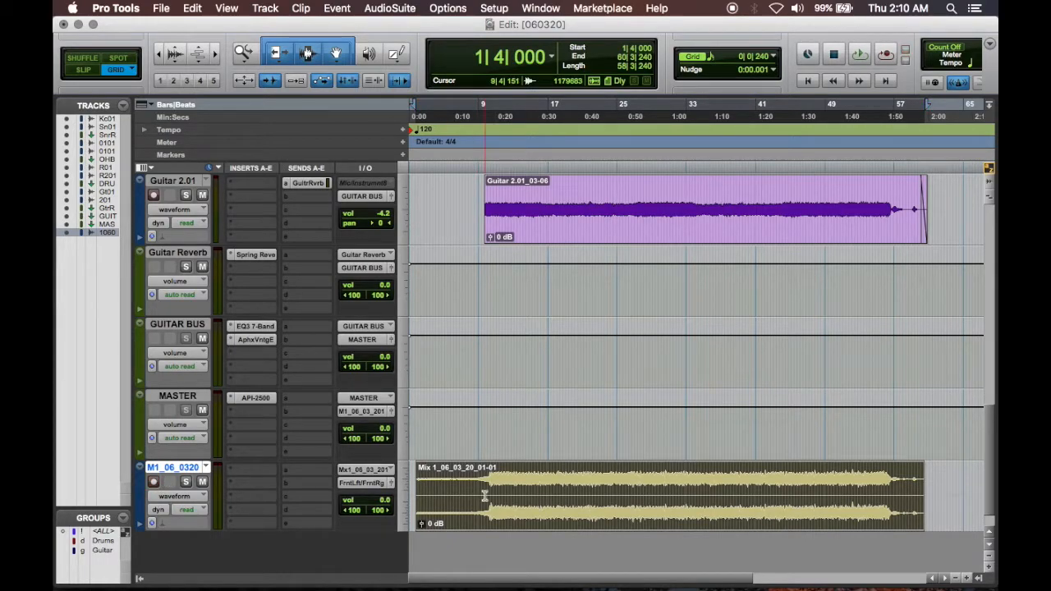